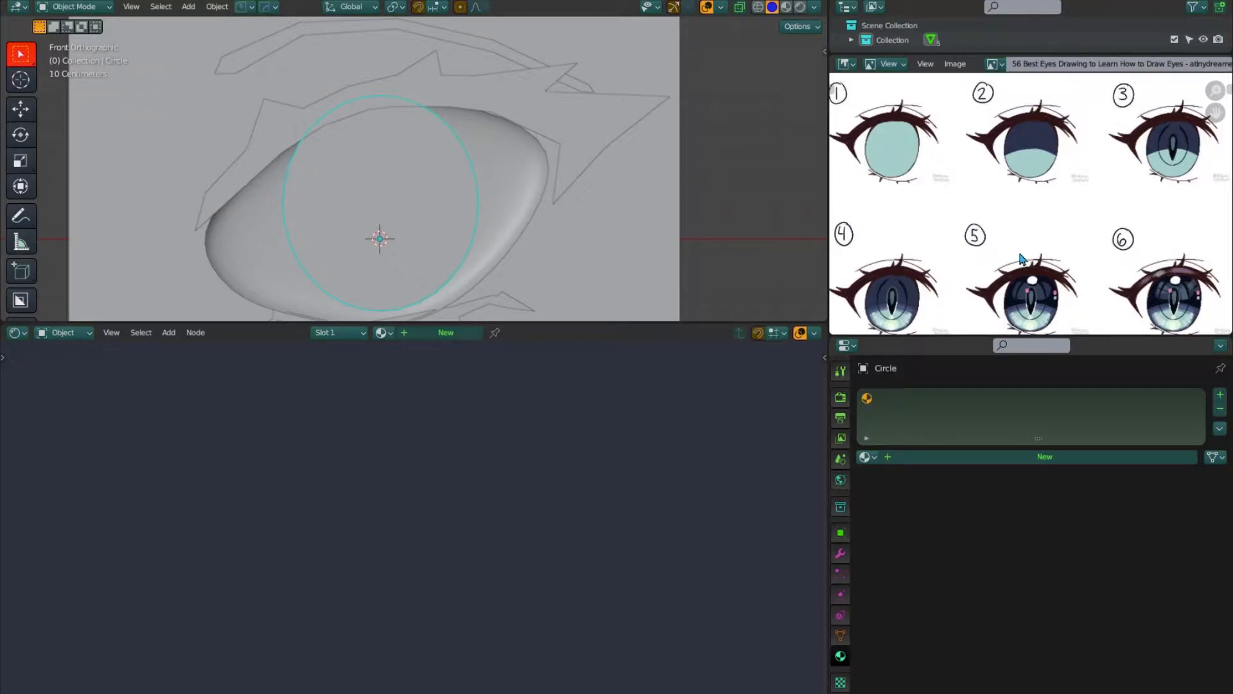
Show the viewport in Material Preview and give the circle a new material with an Emission surface
click(789, 9)
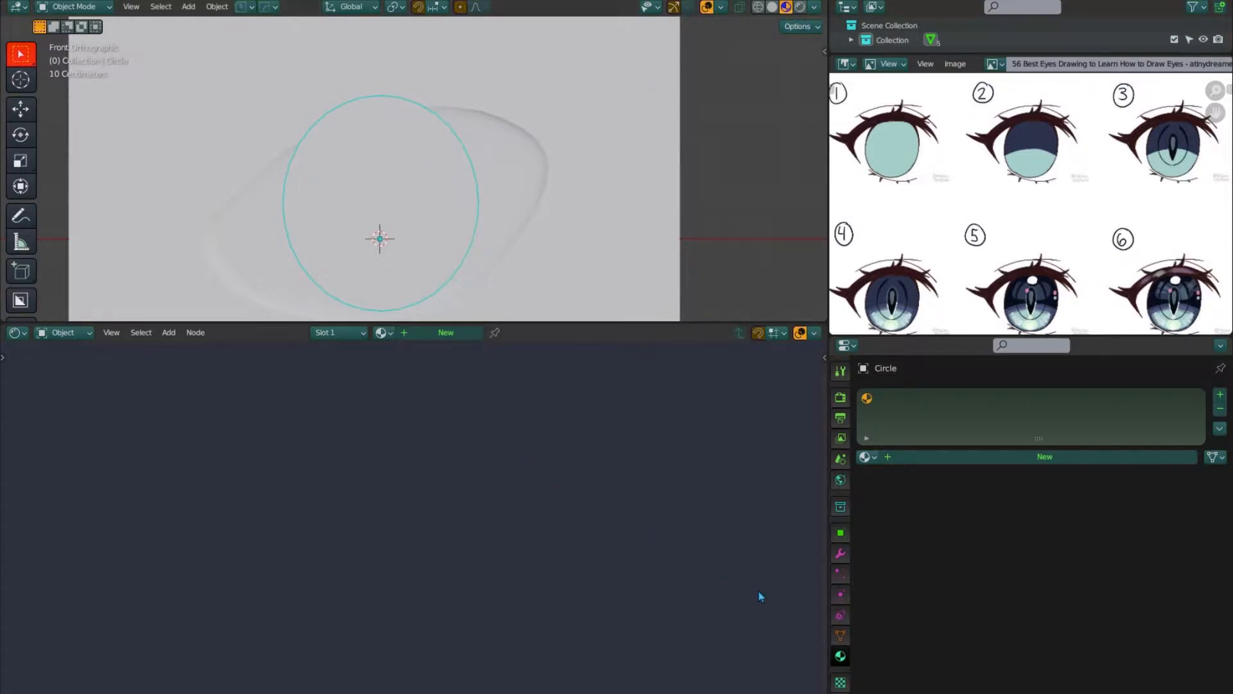
click(925, 460)
click(1045, 551)
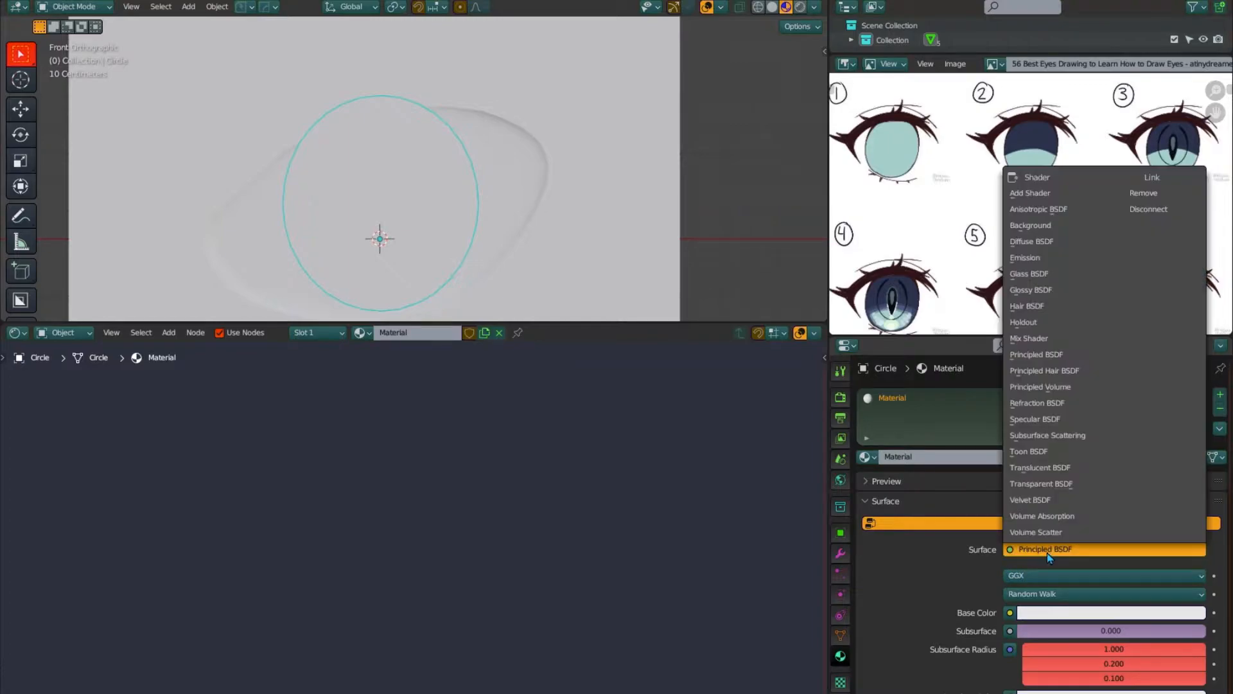
click(1026, 258)
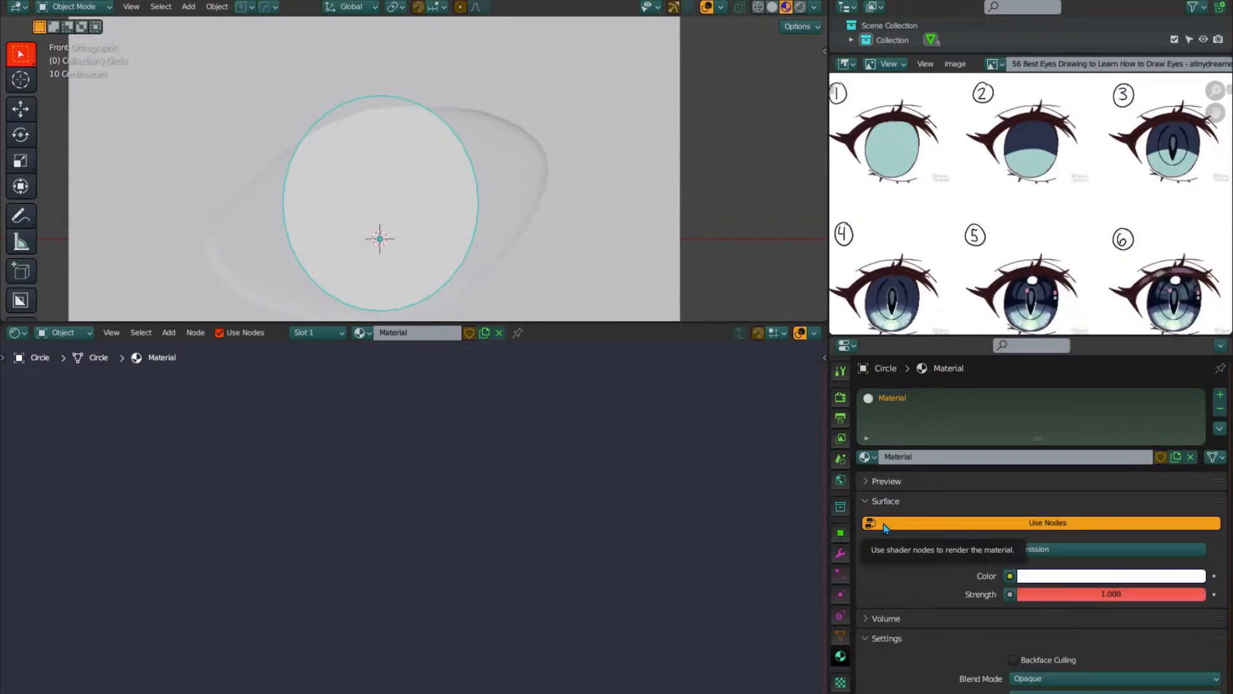
Rename the circle's material as "eye" and frame its nodes in the shader editor
click(903, 459)
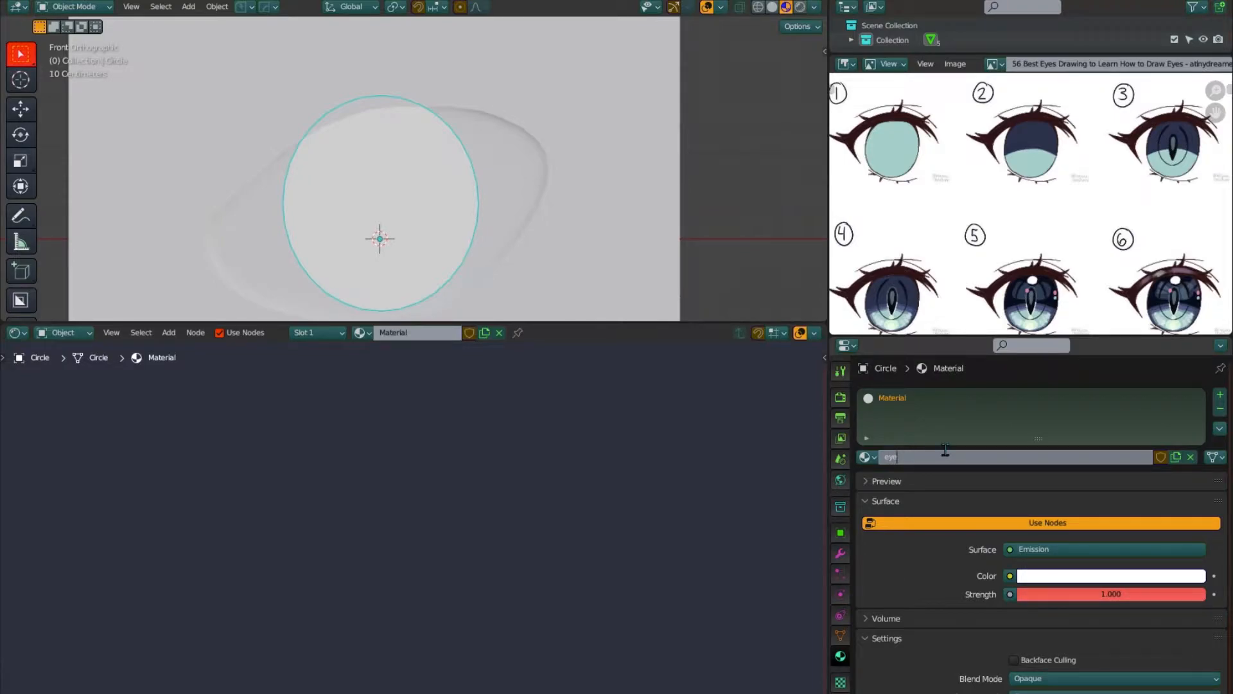
key(Return)
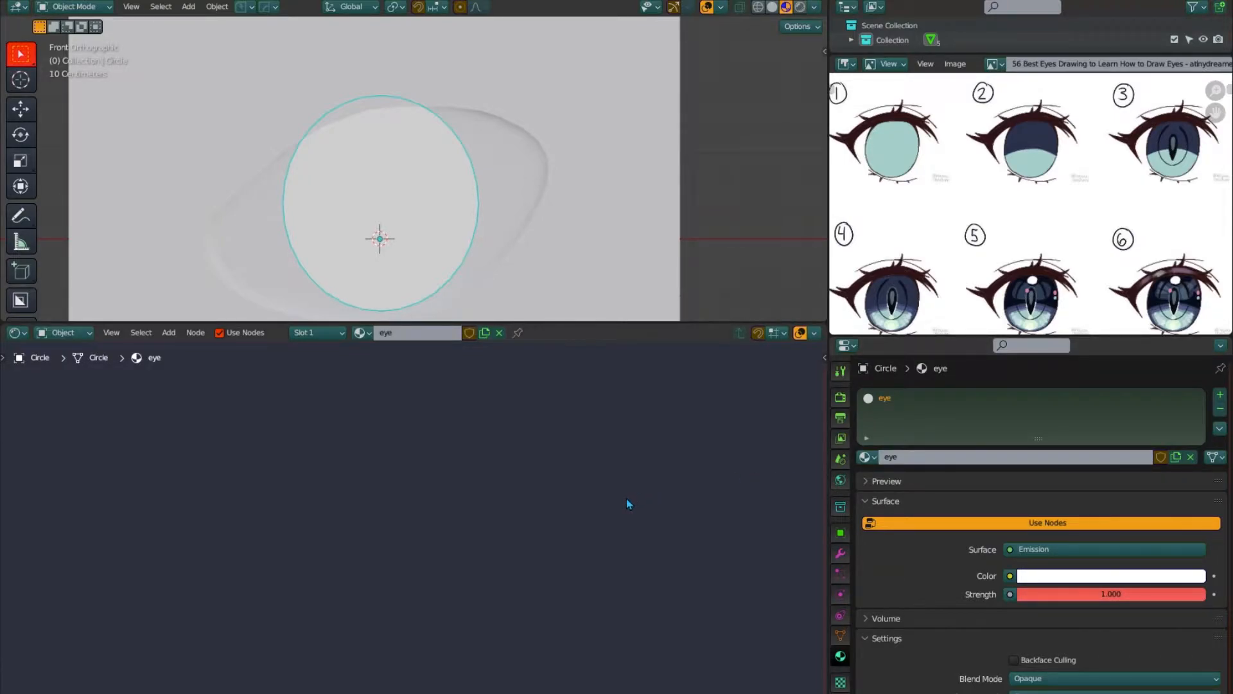
key(Home)
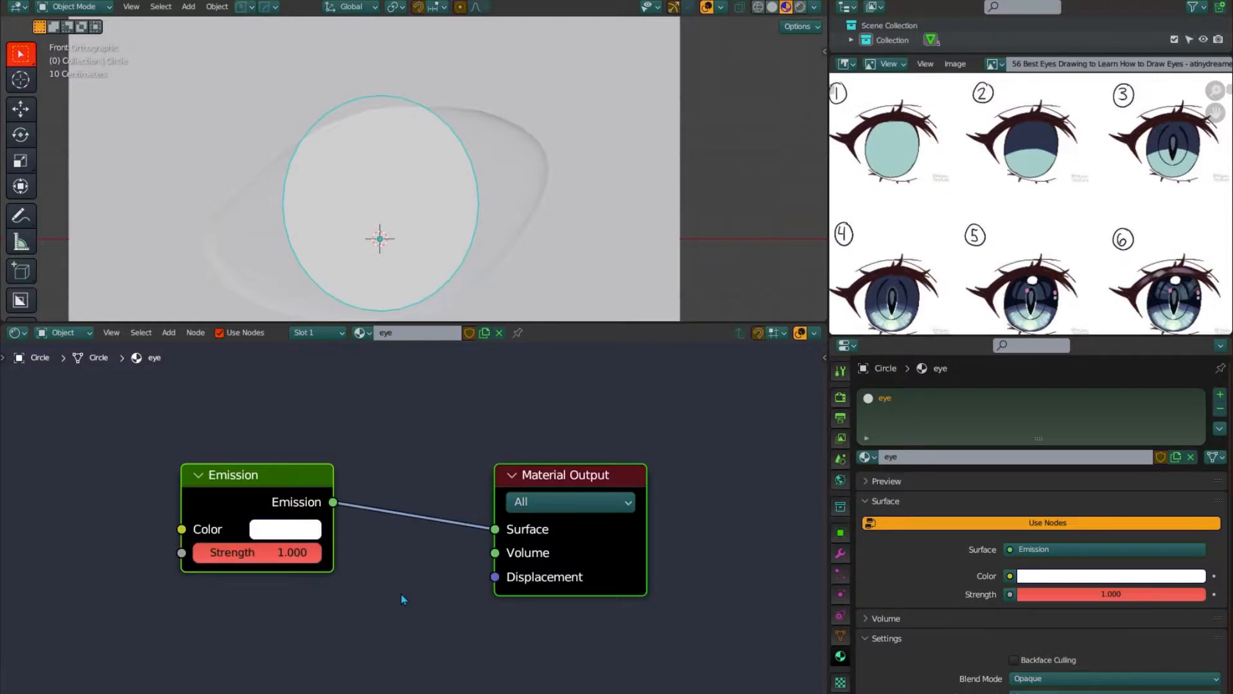
scroll(401, 599, down, 2)
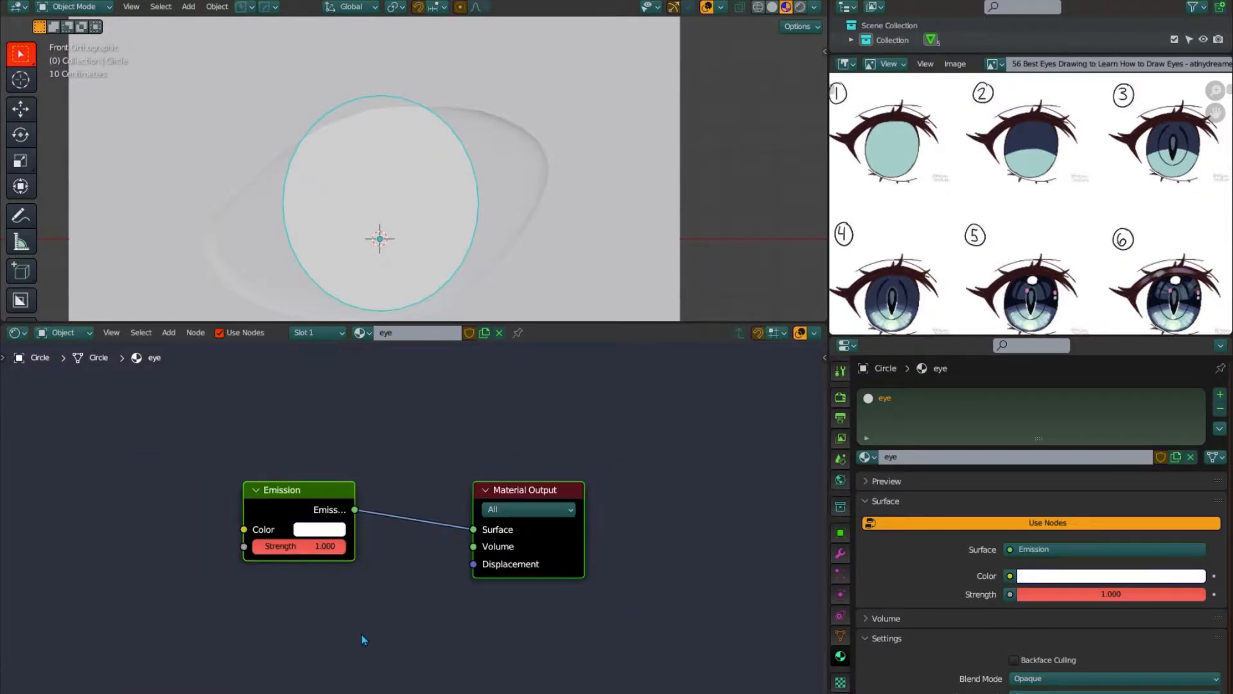
scroll(350, 641, down, 1)
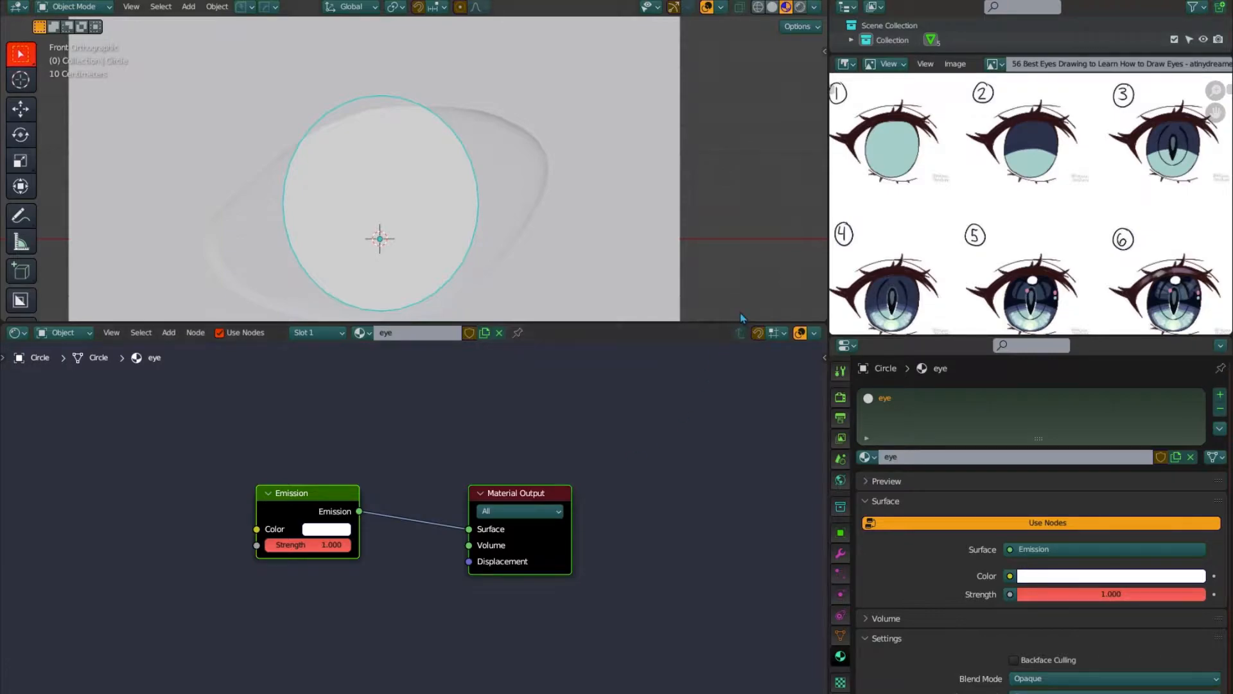
Enable the Screencast Keys display in the 3D viewport
key(n)
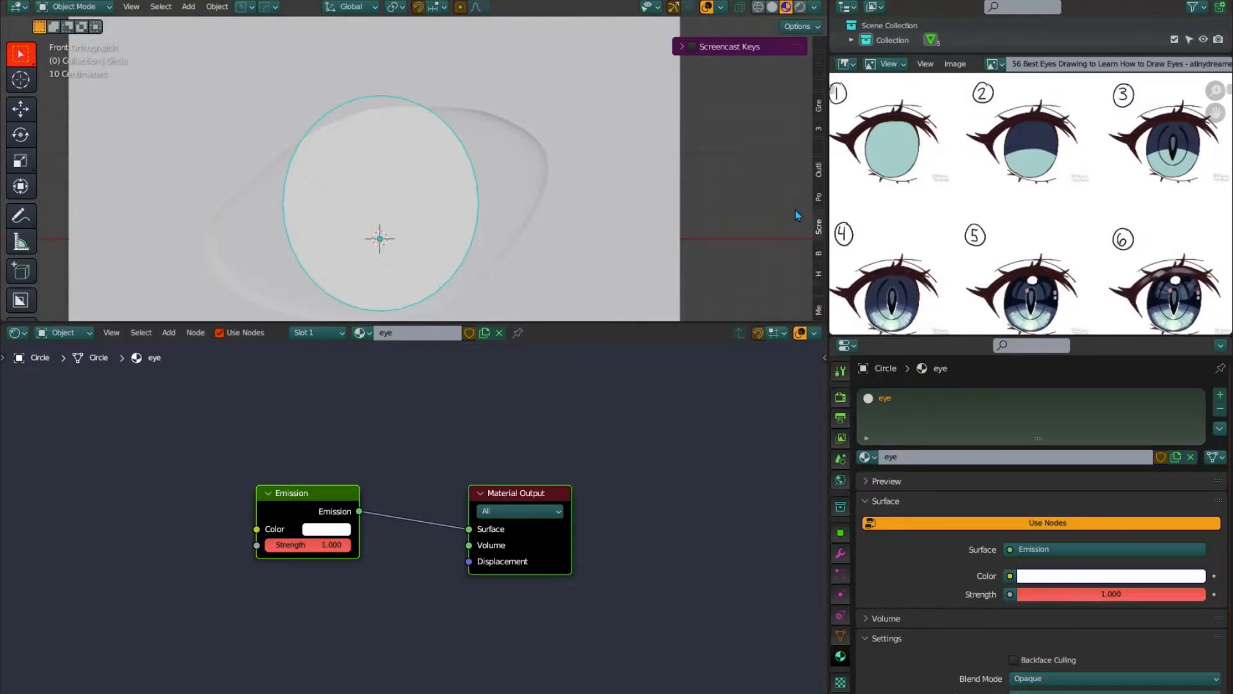
click(692, 47)
key(n)
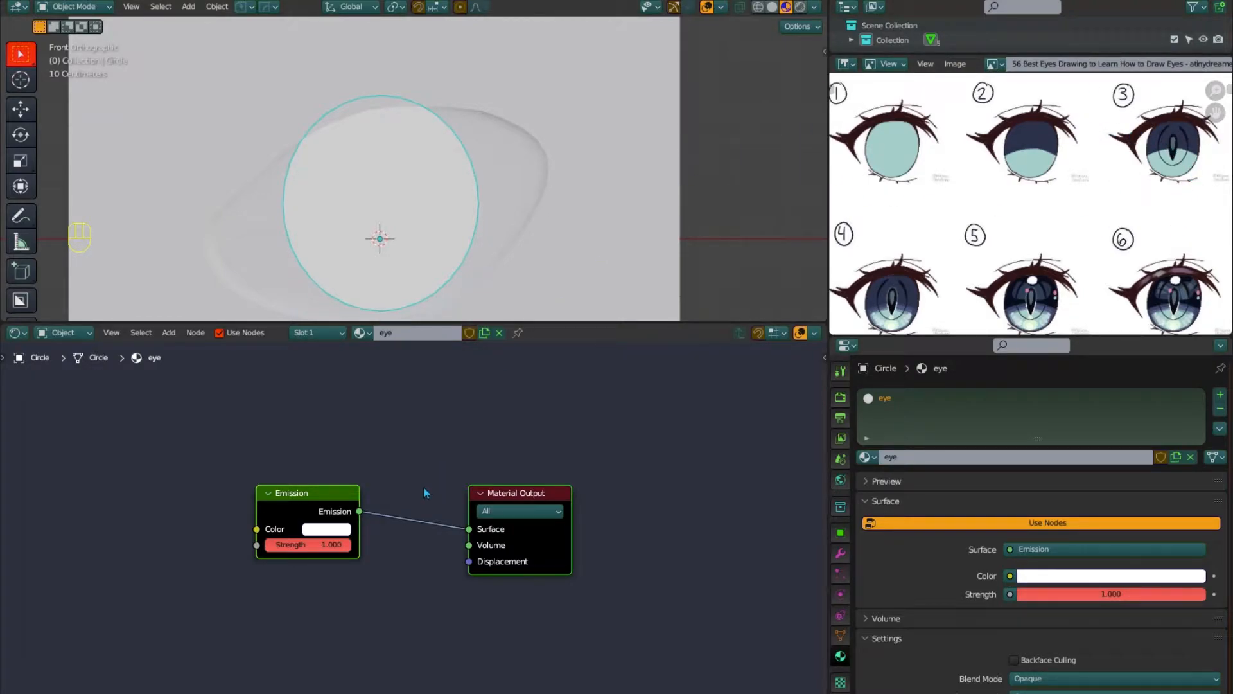
Add a Gradient Texture node, connect its Color to the Emission Color, and set the gradient type to Spherical
key(shift+a)
click(324, 486)
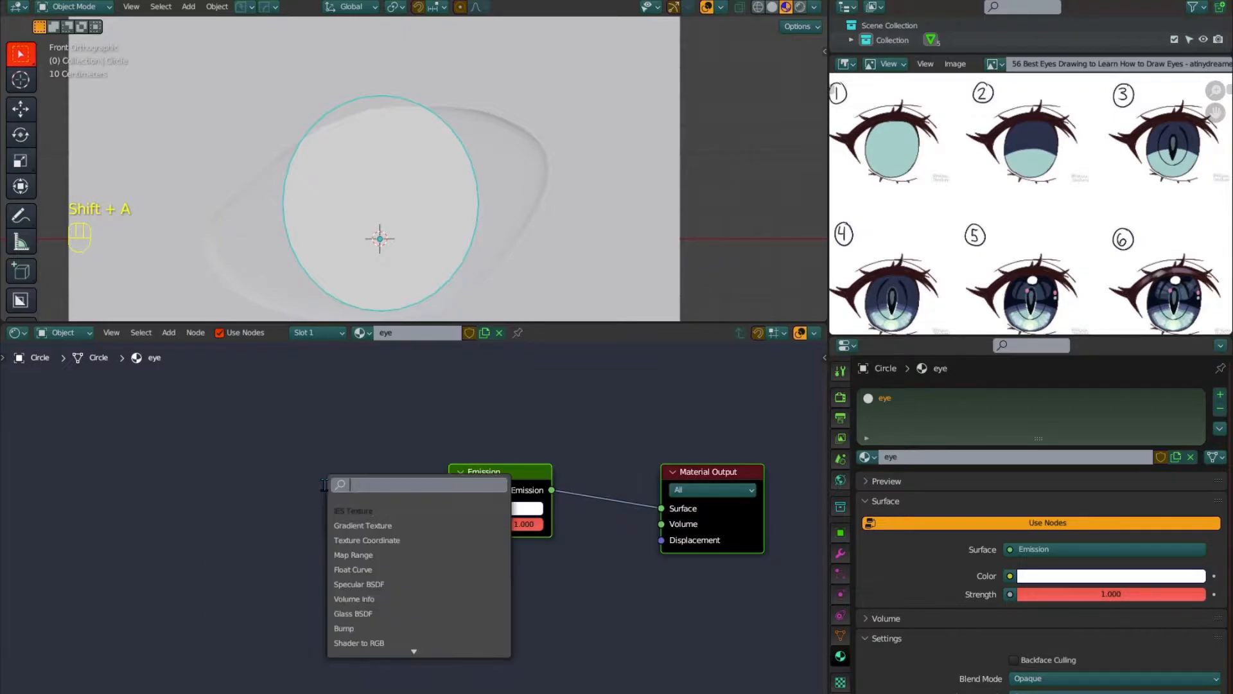
text(gr)
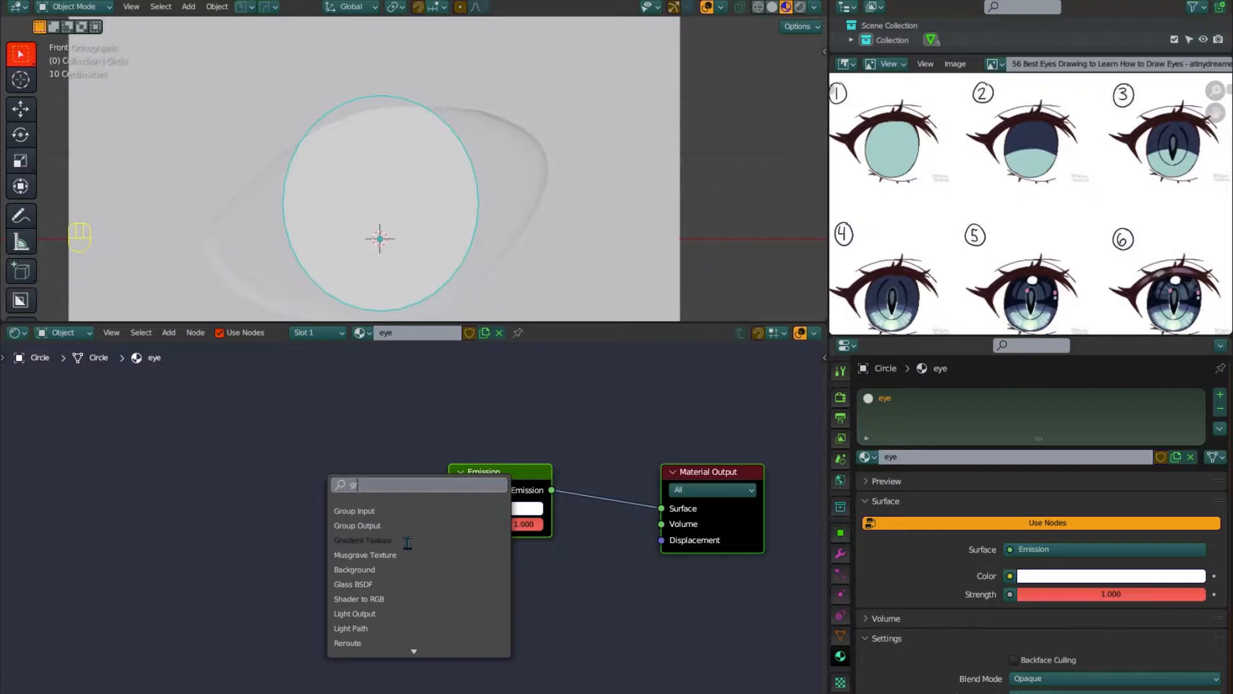
click(363, 540)
click(302, 550)
drag(321, 504, 449, 509)
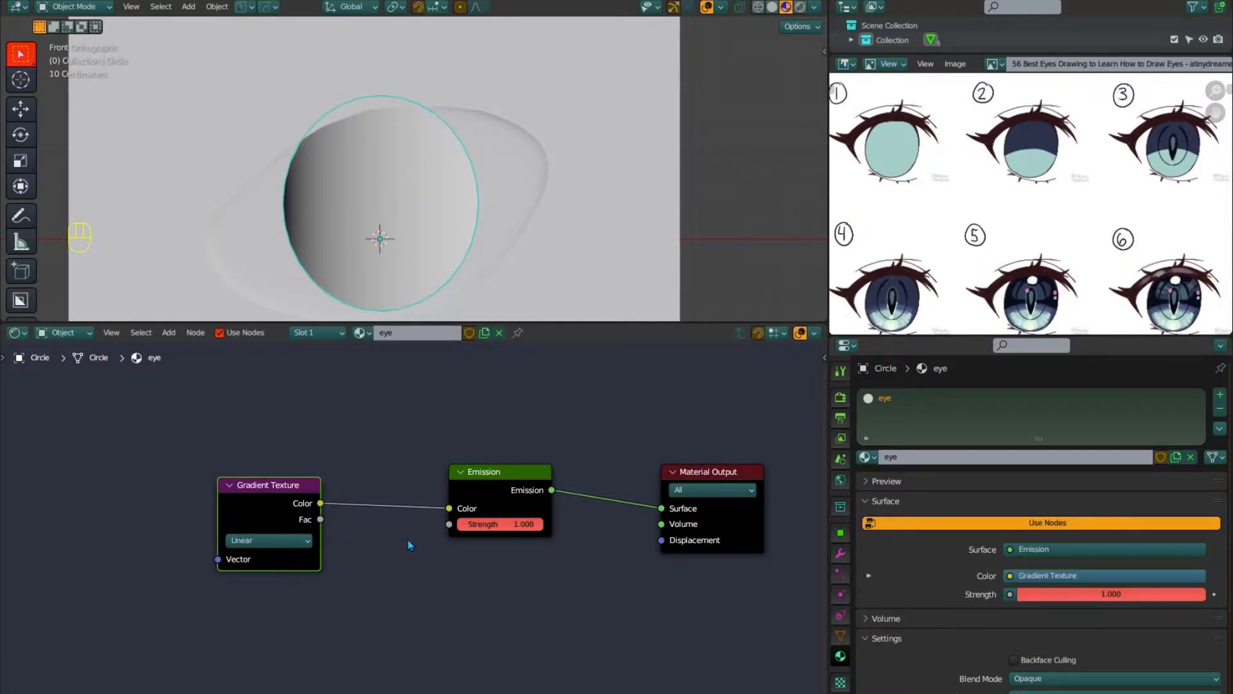
click(276, 540)
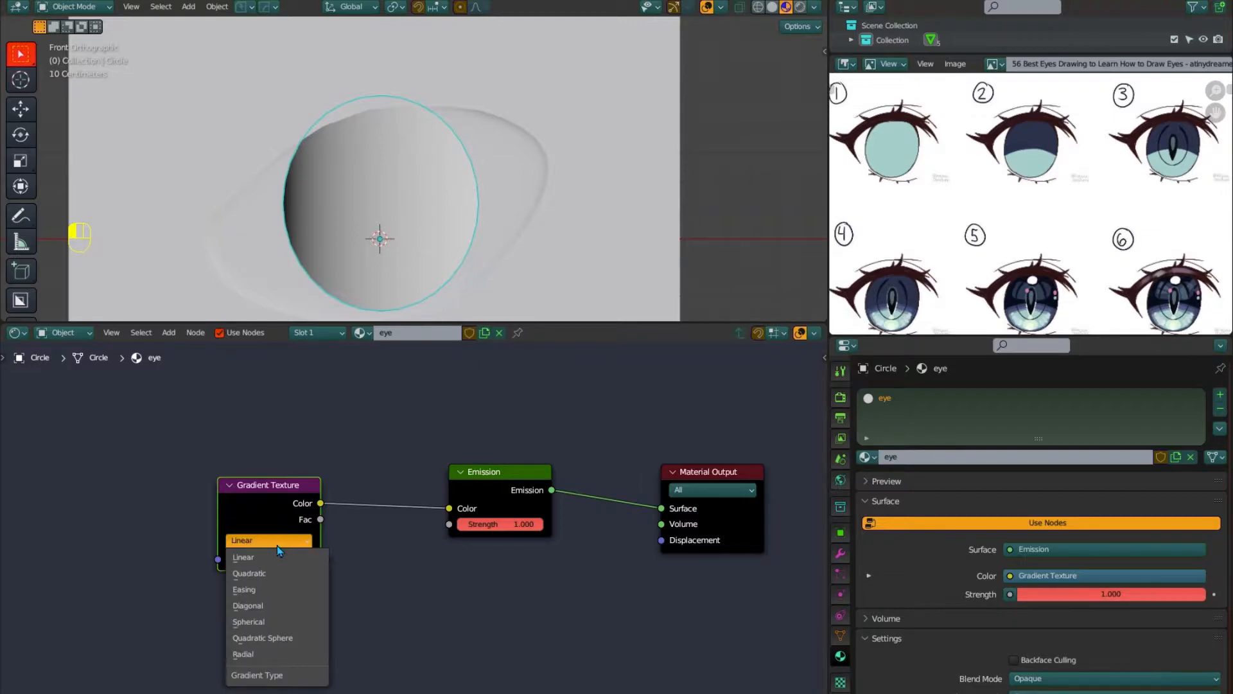
click(275, 623)
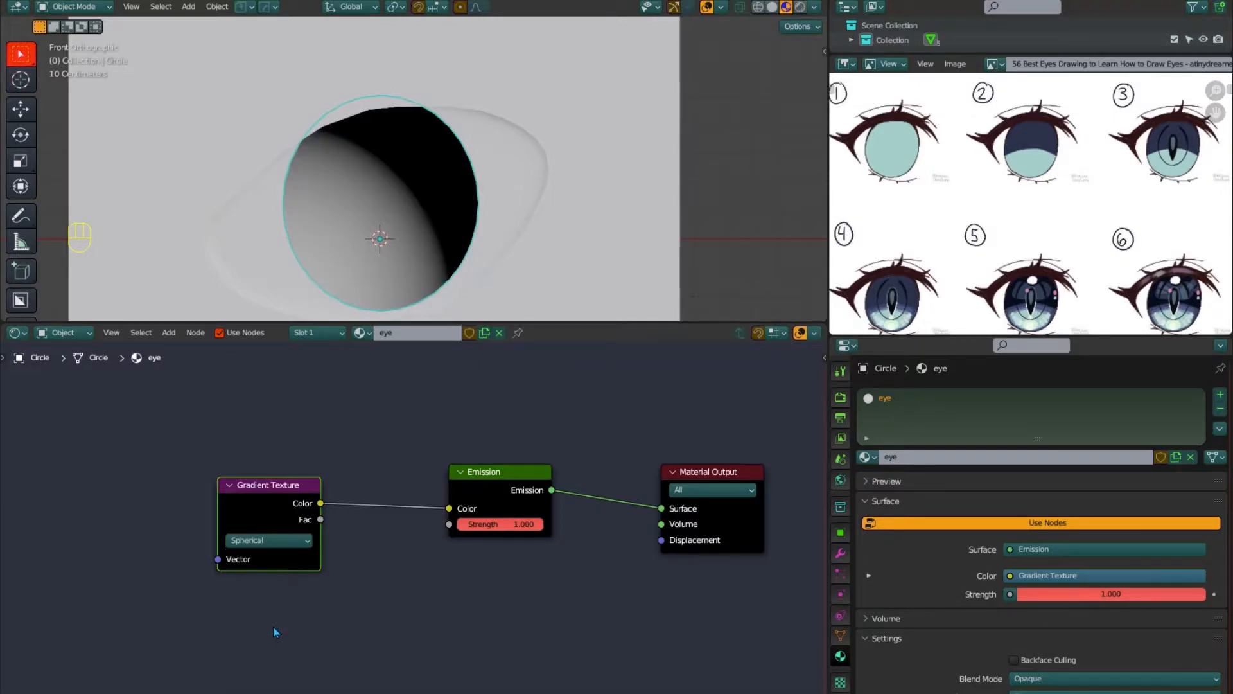
Add Texture Coordinate and Mapping nodes using Object coordinates to the gradient texture, and space the gradient node away from them
middle_drag(361, 609, 467, 593)
scroll(450, 614, down, 1)
key(ctrl+t)
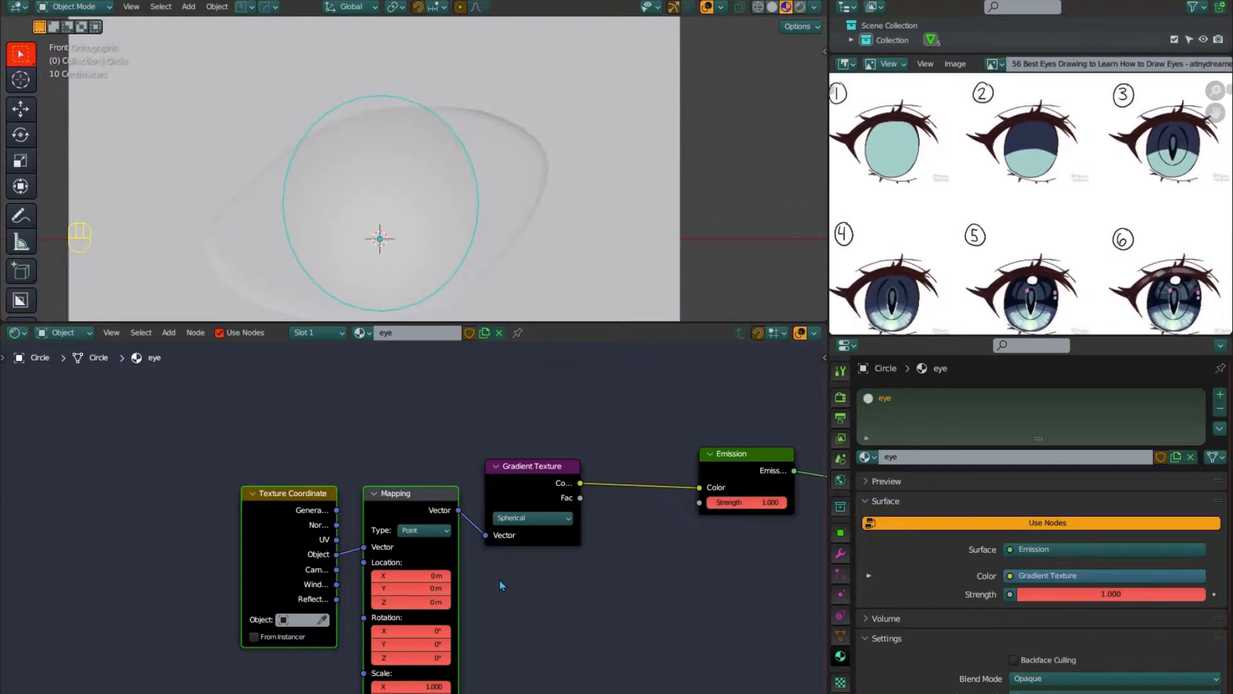
middle_drag(499, 585, 515, 554)
drag(528, 451, 618, 441)
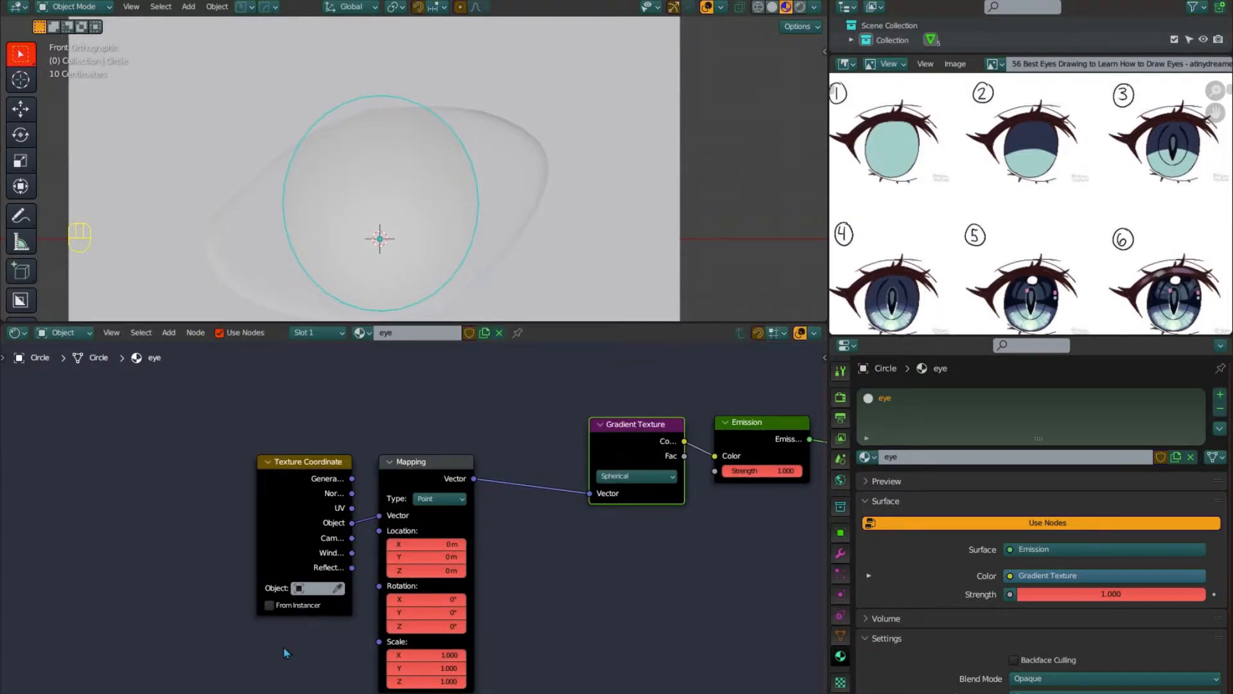
Add a Value node, connect it to the Mapping node's Scale, and set it to 2.780
key(shift+a)
click(241, 533)
text(va)
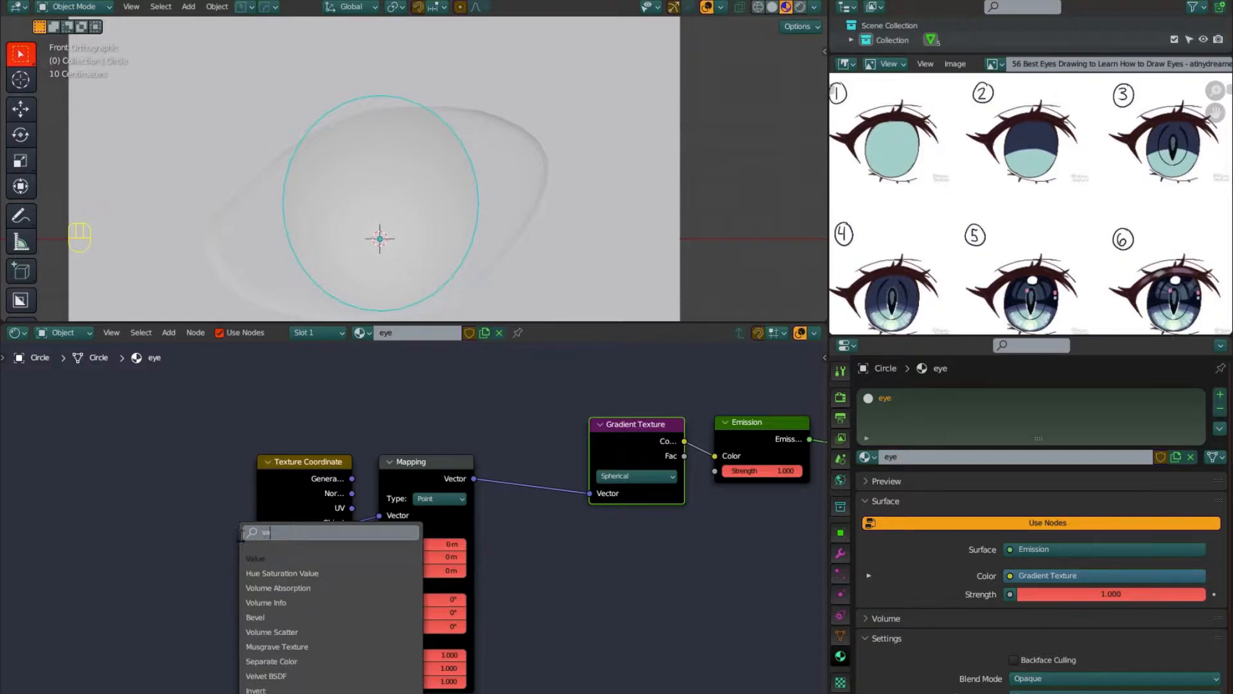
key(Return)
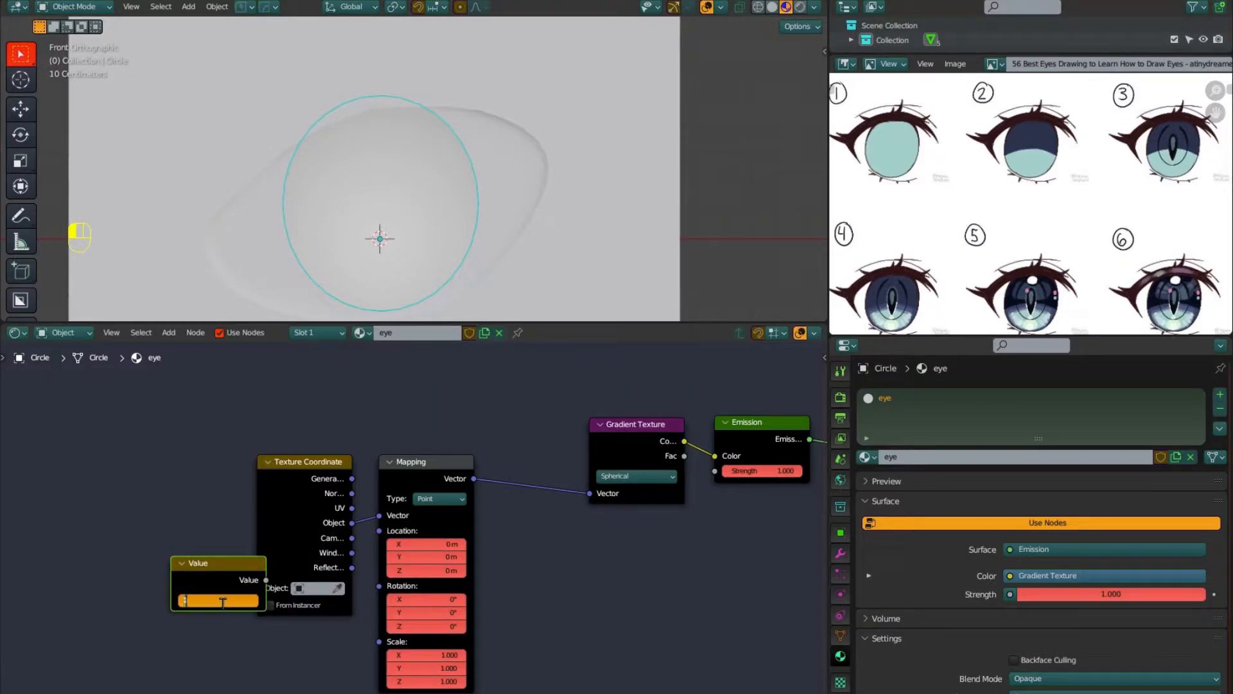
drag(265, 581, 379, 641)
mouse_move(214, 574)
mouse_down()
mouse_move(243, 651)
mouse_move(308, 651)
mouse_up()
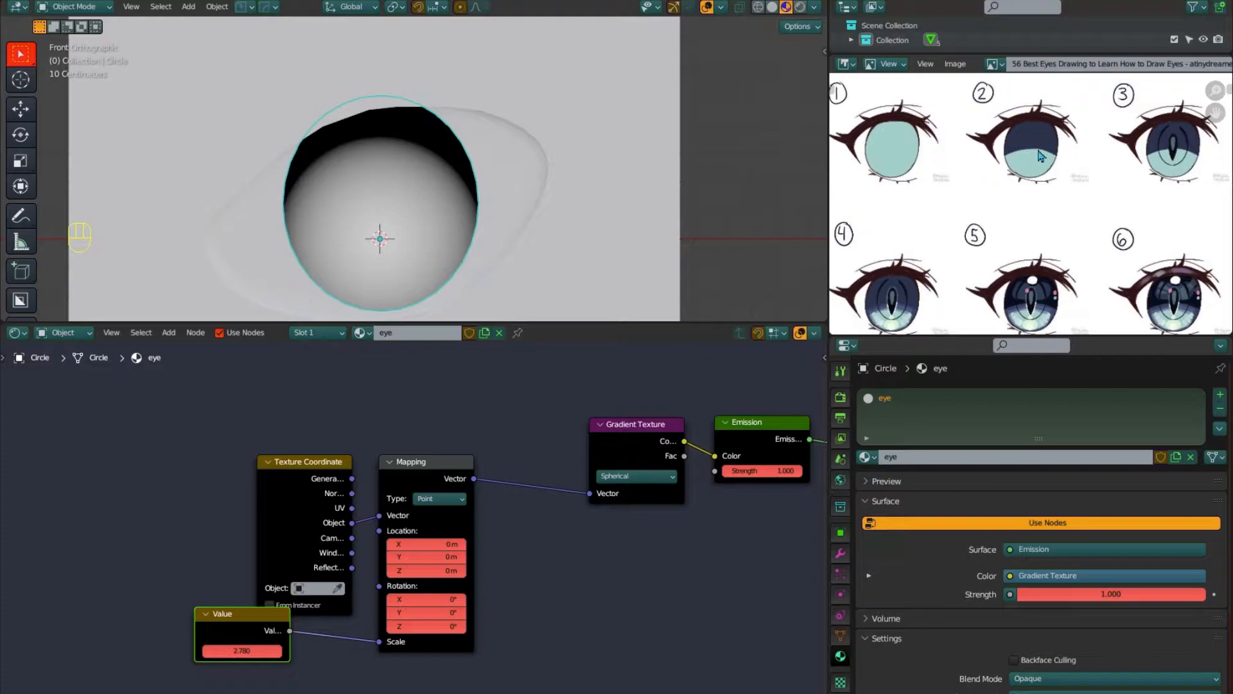
Set the Mapping node's location to Y 0 m and Z about 0.45 m to lower the spherical gradient
shift+drag(427, 544, 473, 570)
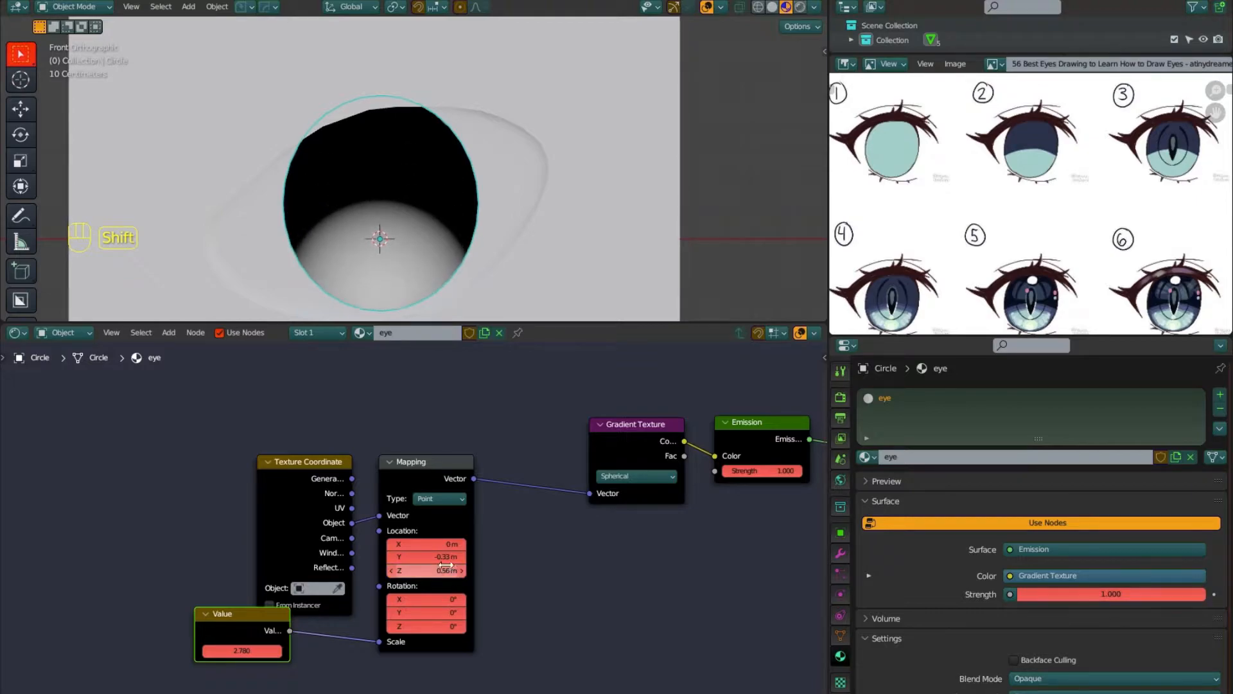
click(447, 558)
text(0)
key(Return)
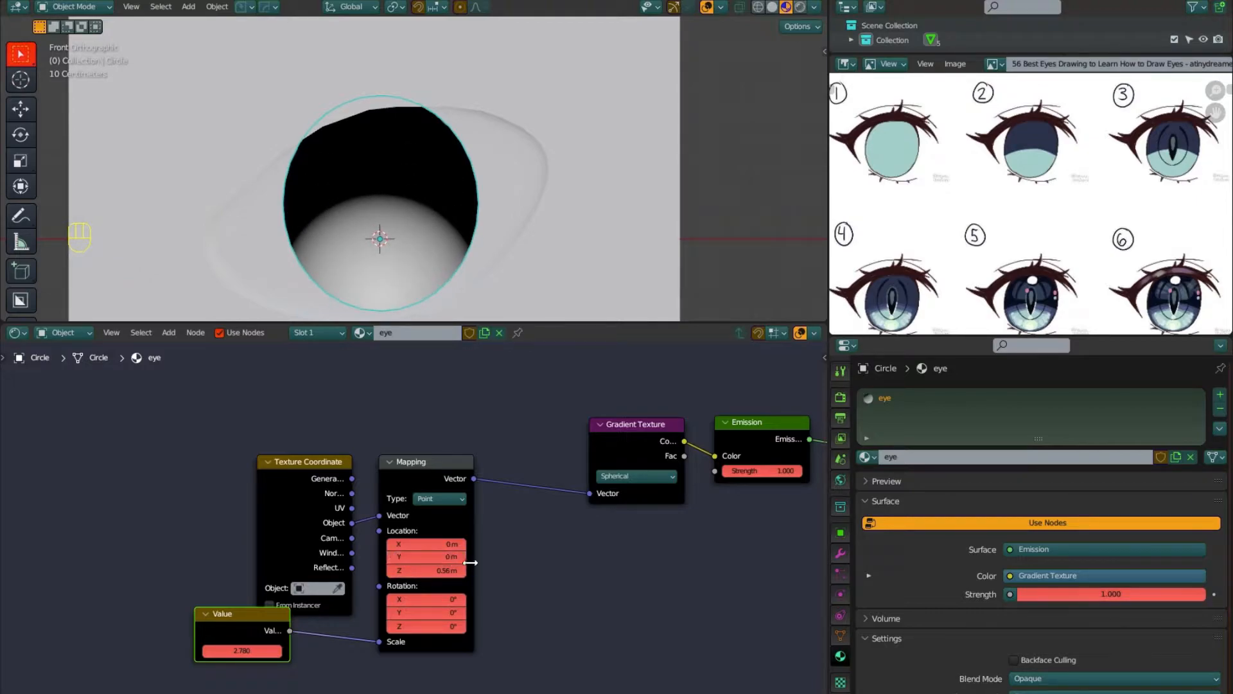
shift+drag(447, 570, 432, 571)
Make room between the shader nodes and insert a ColorRamp node between the Gradient Texture and Emission nodes
middle_drag(681, 577, 497, 608)
drag(462, 468, 363, 486)
scroll(674, 642, down, 4)
drag(690, 516, 773, 514)
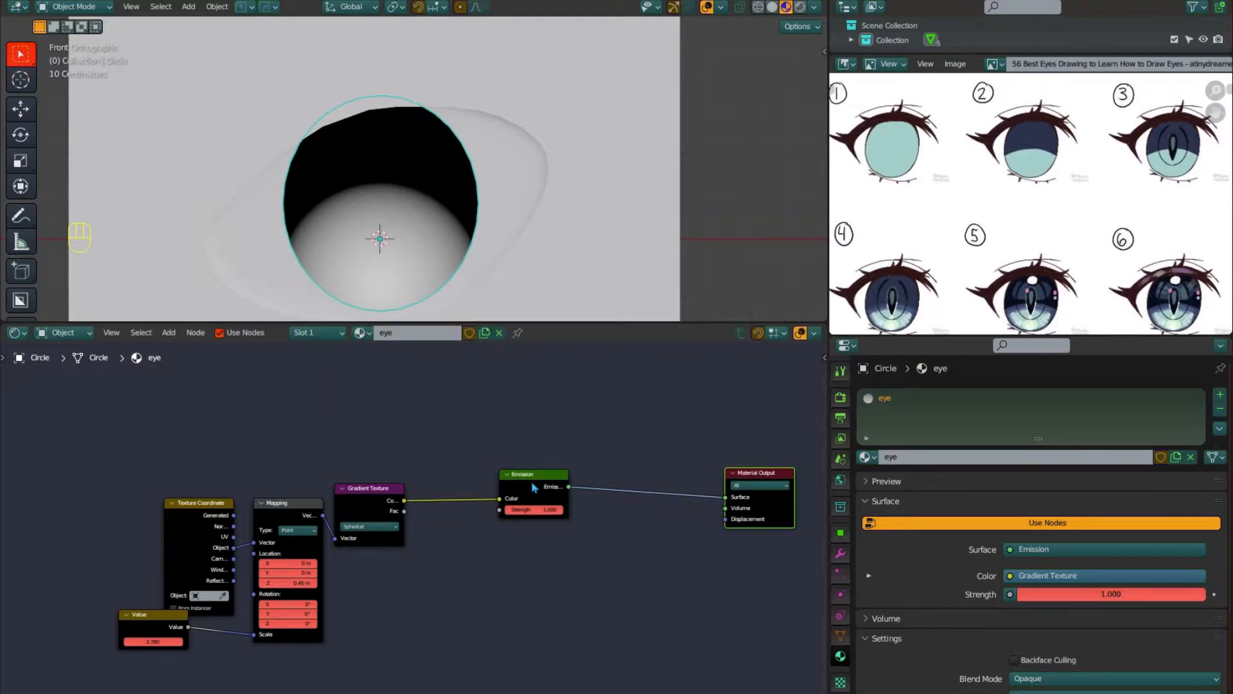
drag(534, 487, 667, 497)
key(shift+a)
click(451, 537)
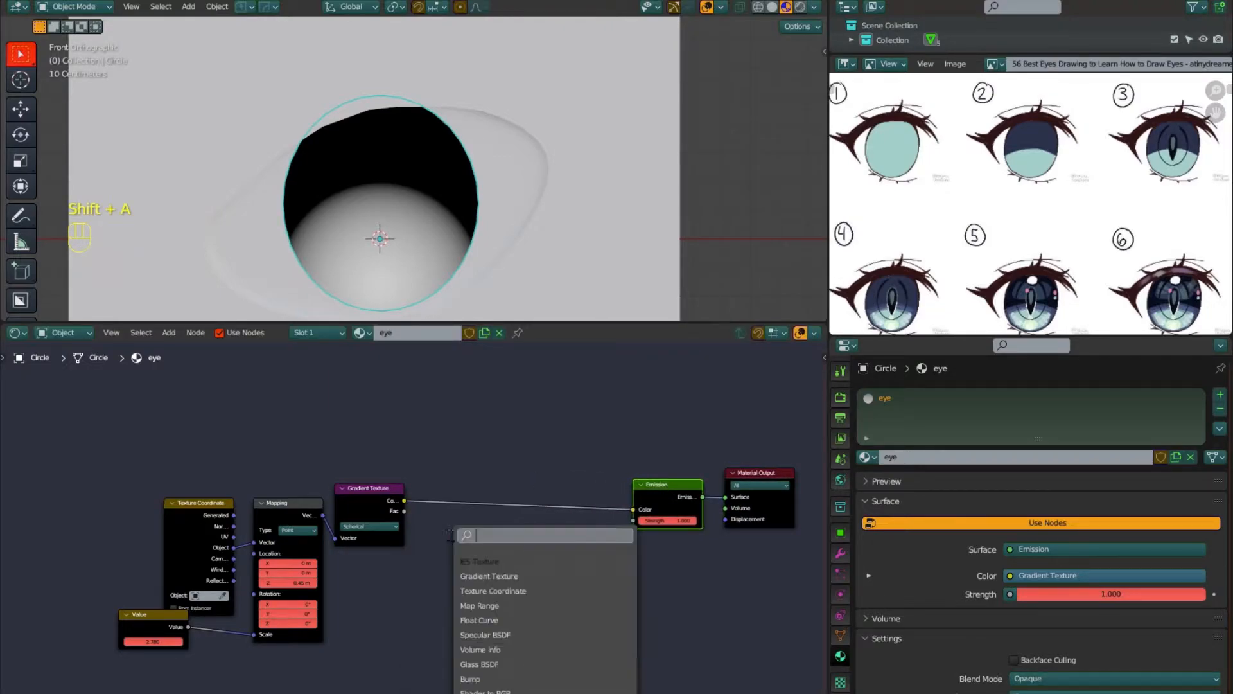
text(col)
click(481, 576)
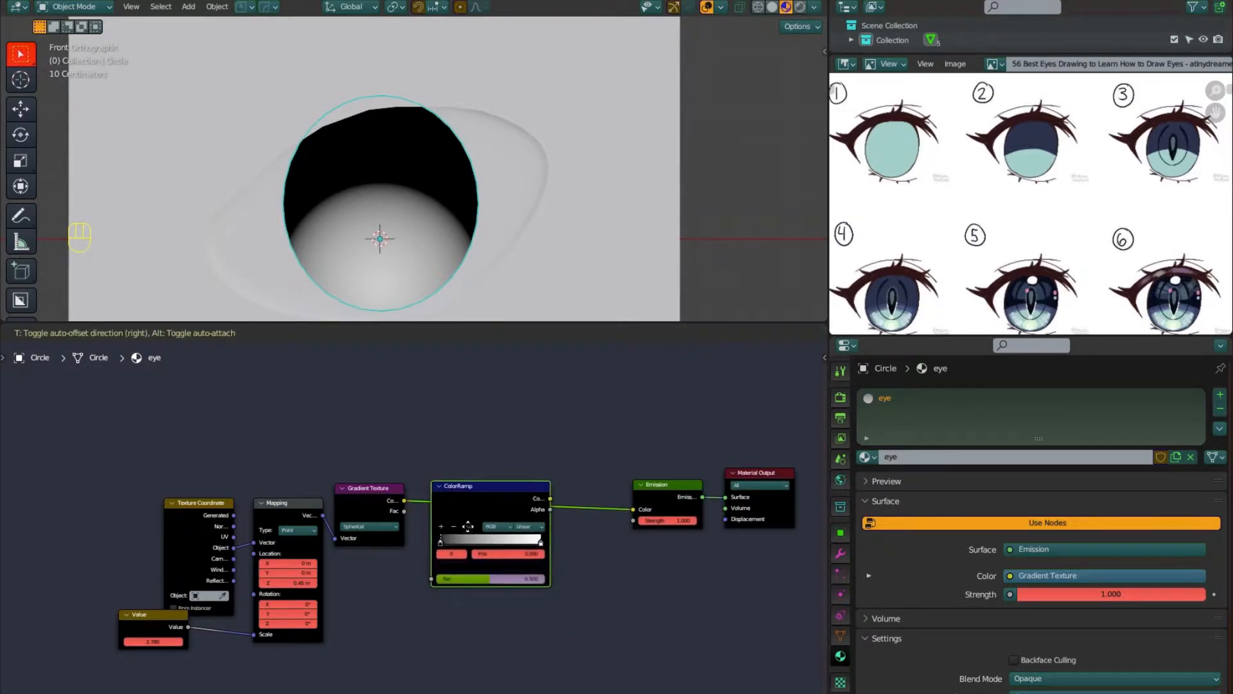
click(467, 527)
Set the ColorRamp to Constant interpolation and move its white stop to position 0.059
scroll(467, 566, up, 3)
click(585, 518)
click(603, 597)
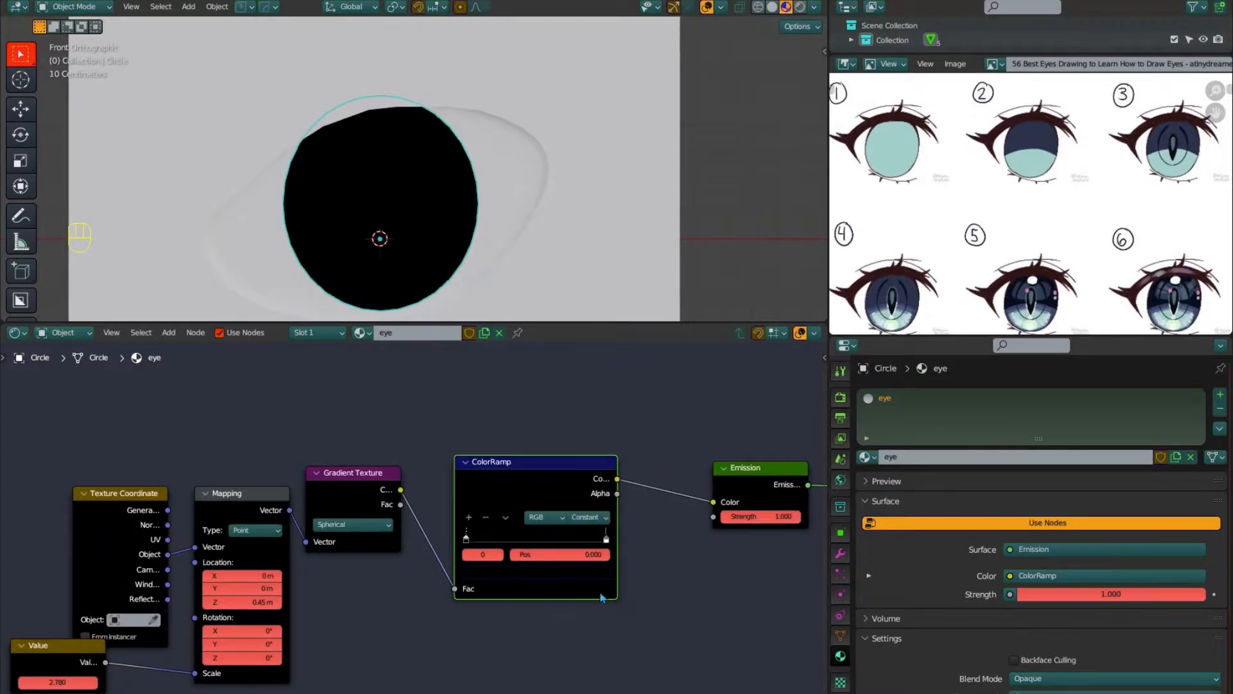
drag(607, 546, 467, 554)
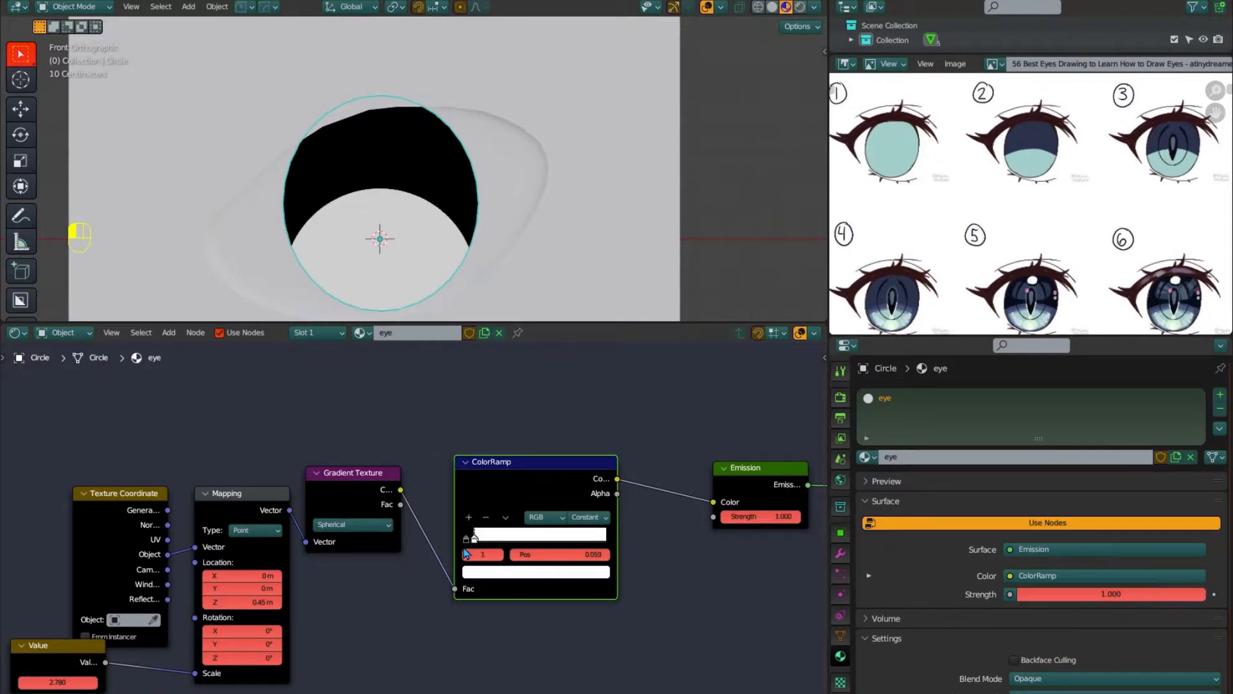
Add a Mix node with the Color data type and insert it between the ColorRamp and Emission nodes
middle_drag(707, 626, 426, 653)
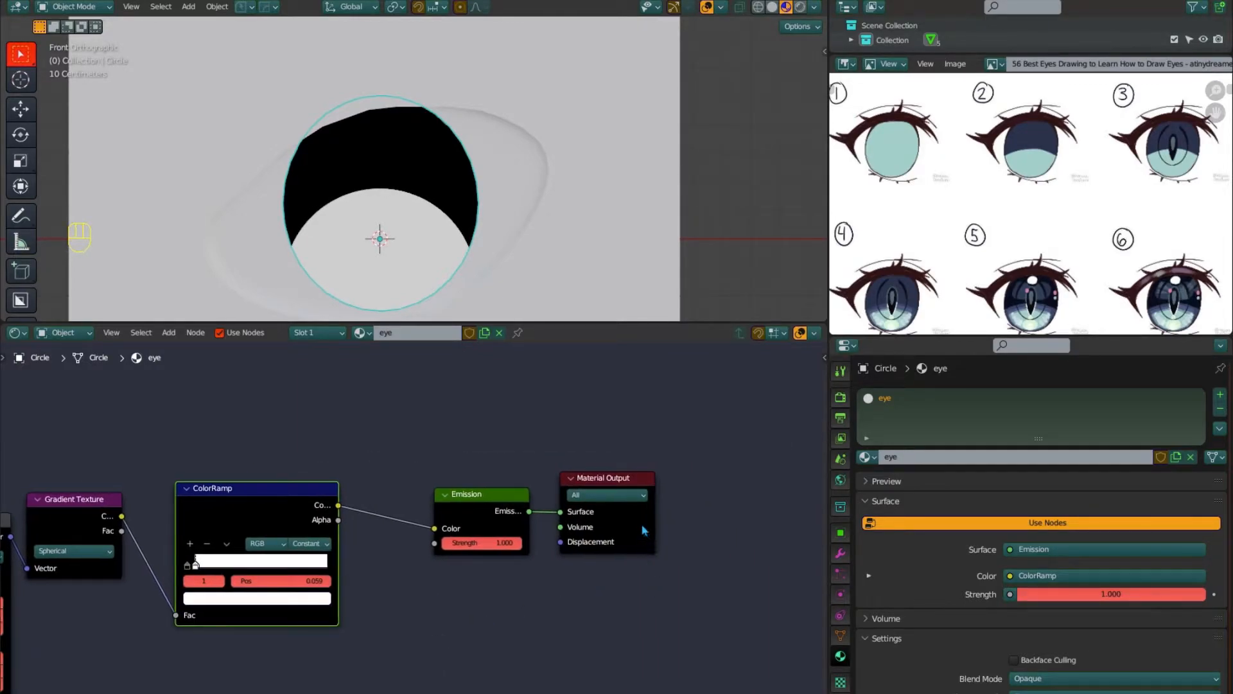
drag(478, 506, 609, 511)
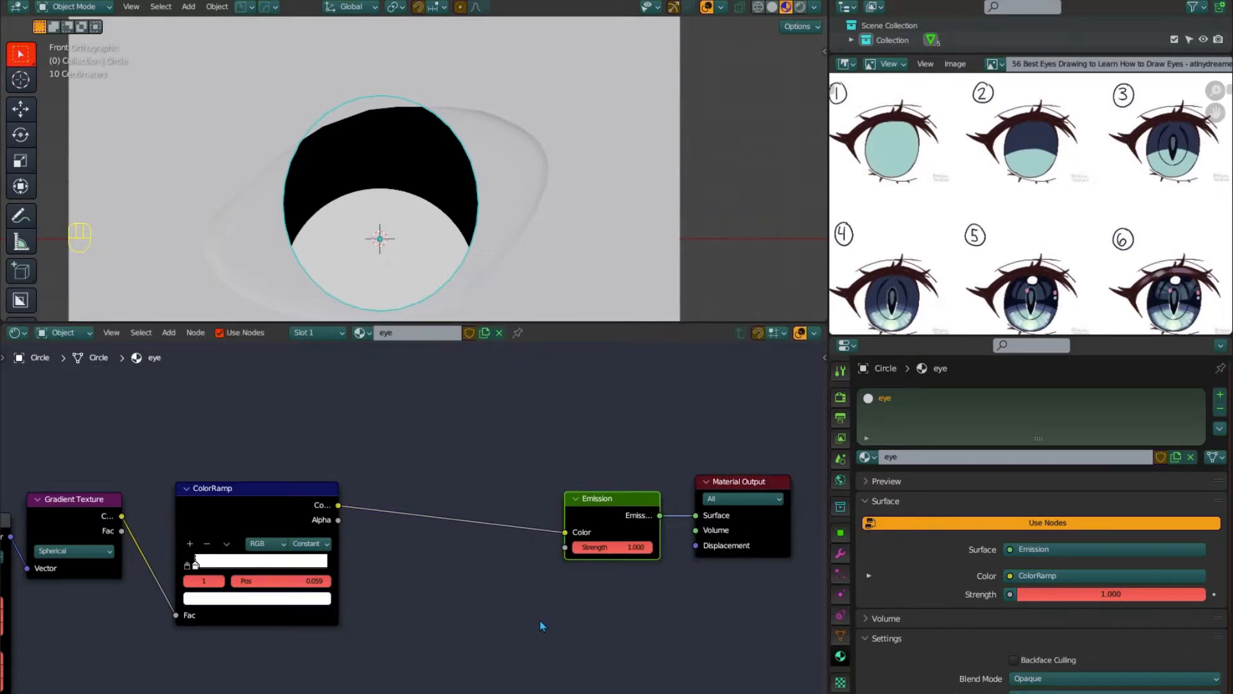
key(shift+a)
click(391, 525)
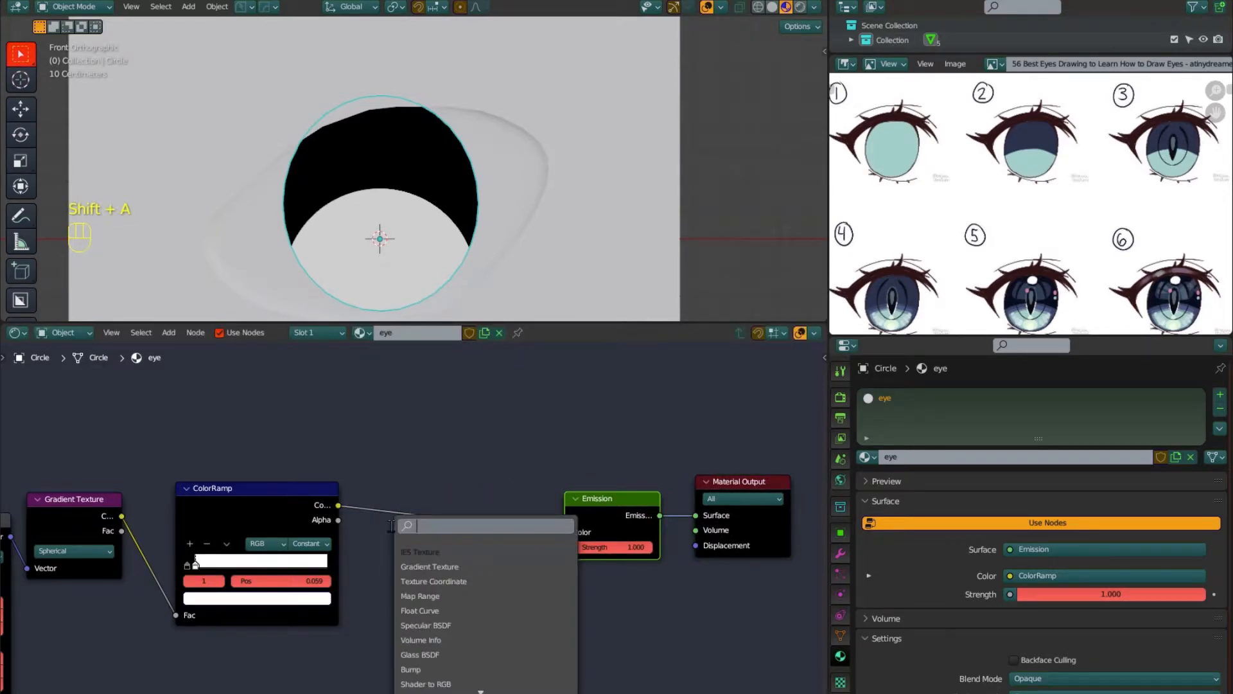
text(mix)
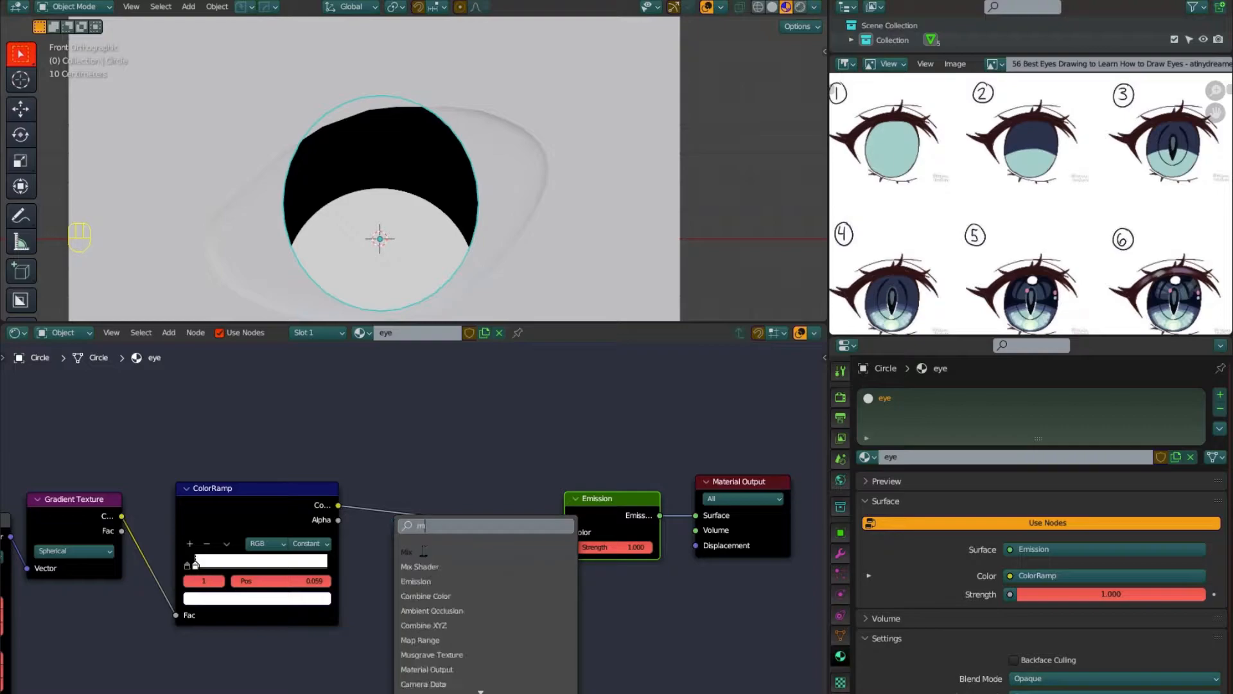
key(Return)
click(455, 607)
click(454, 599)
click(424, 647)
drag(470, 630, 504, 535)
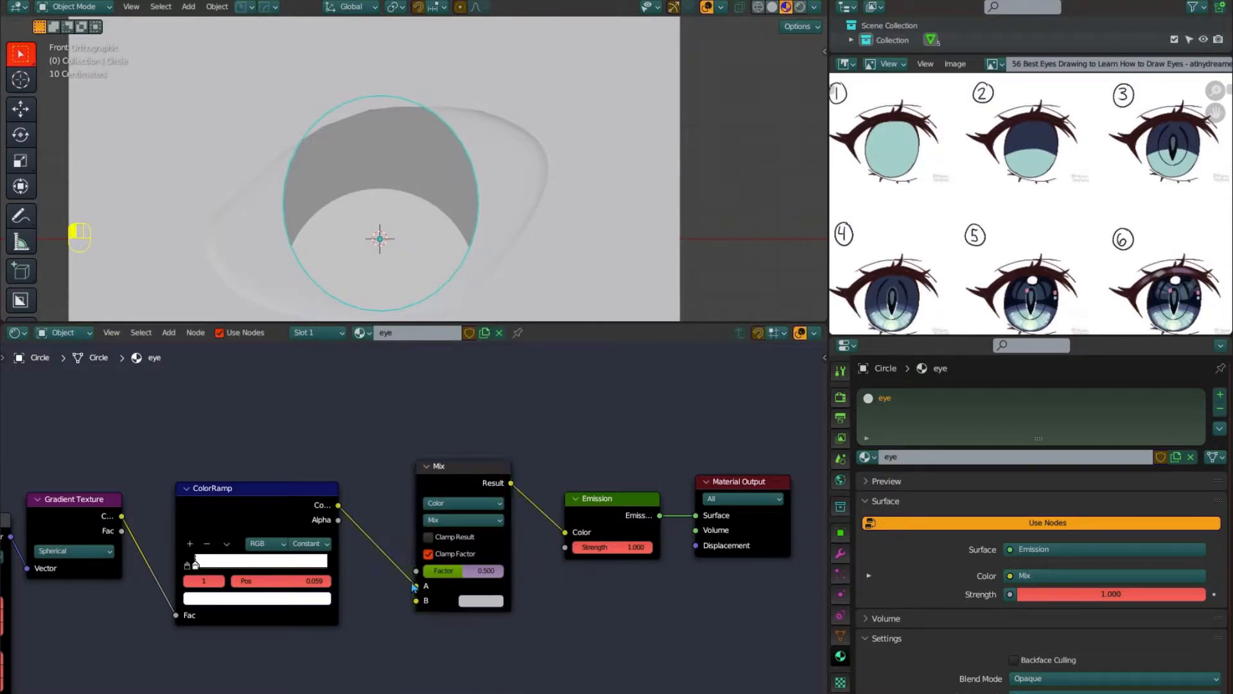
Reconnect the ColorRamp color to the Mix node's Factor and set the blending mode to Multiply
drag(416, 586, 416, 571)
click(463, 519)
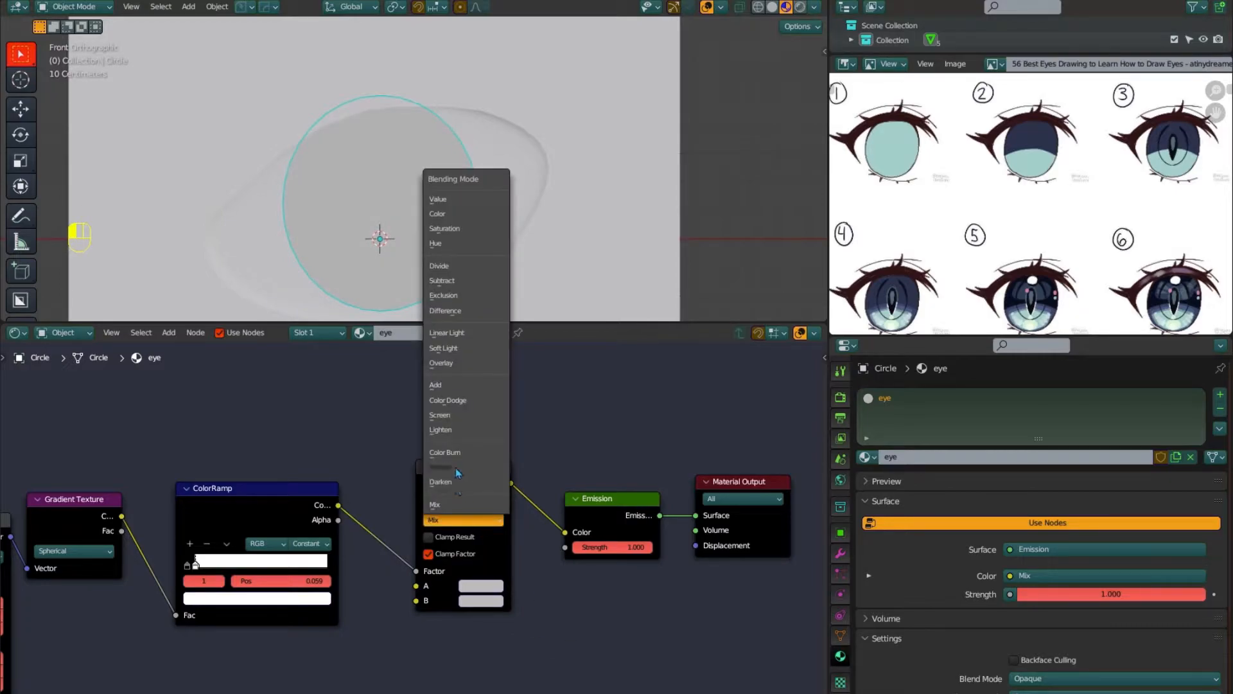
click(456, 474)
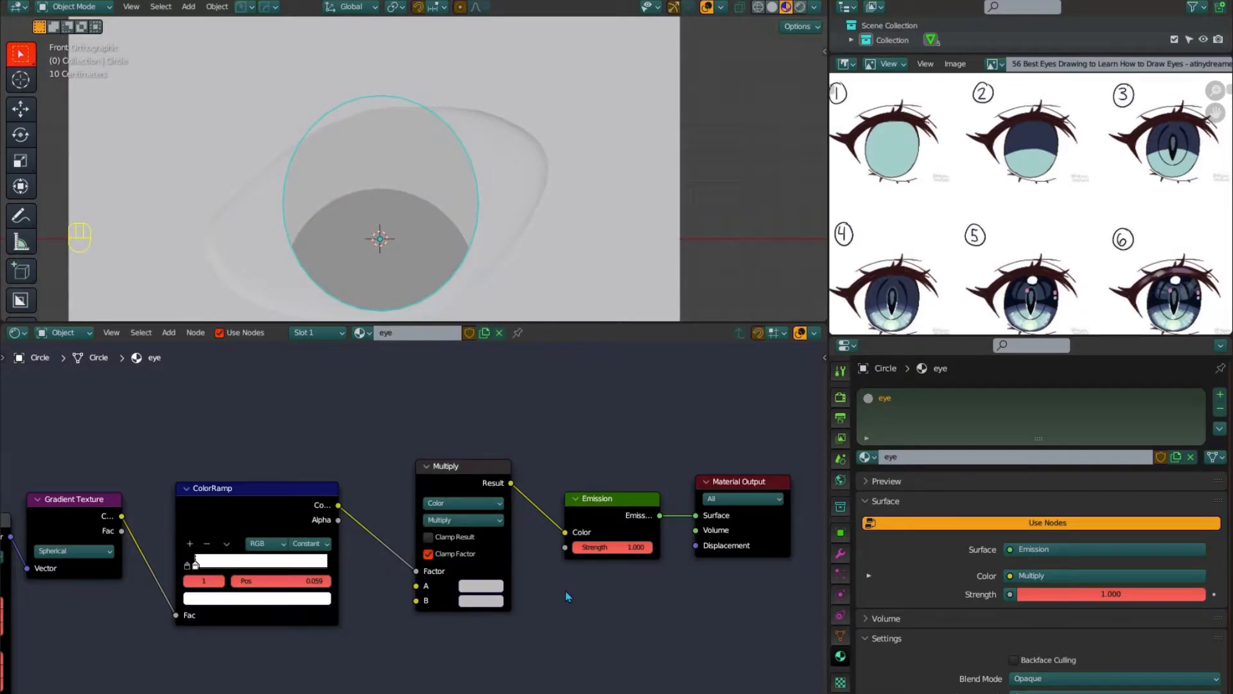
Set the Multiply node's color A to the light teal sampled from the iris of reference eye 1
click(498, 599)
click(574, 509)
click(899, 148)
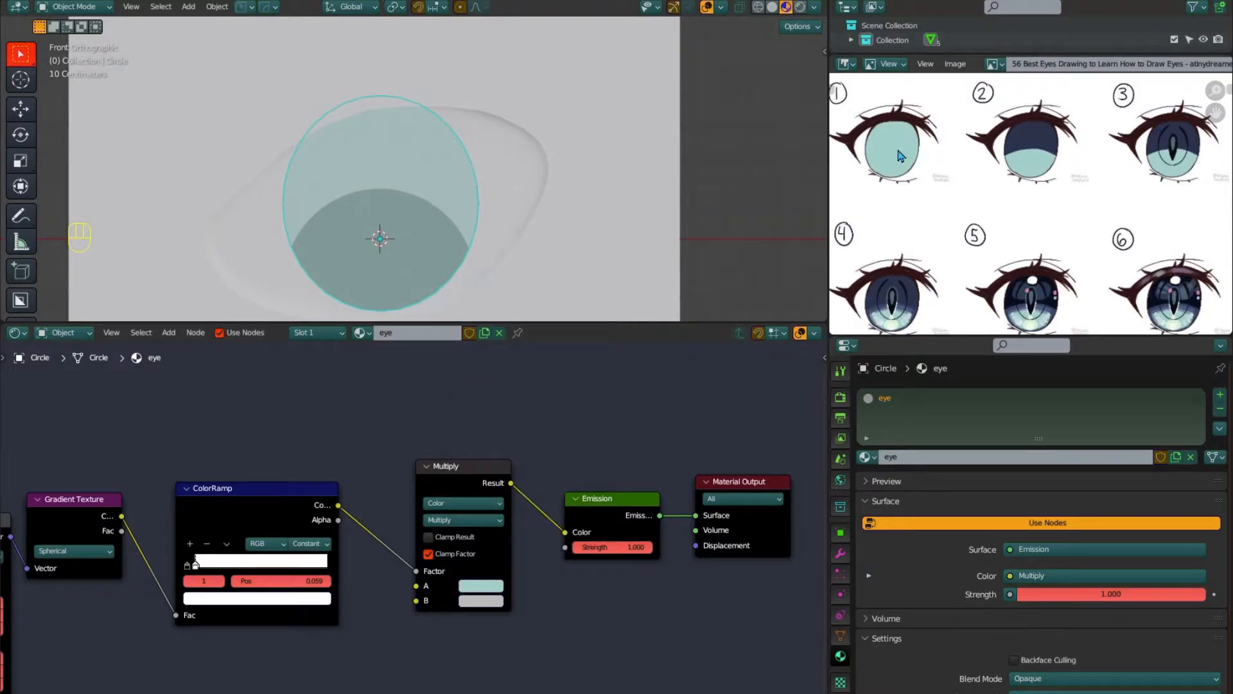
Set the Multiply node's color B to the dark navy sampled from the iris of reference eye 2
click(481, 601)
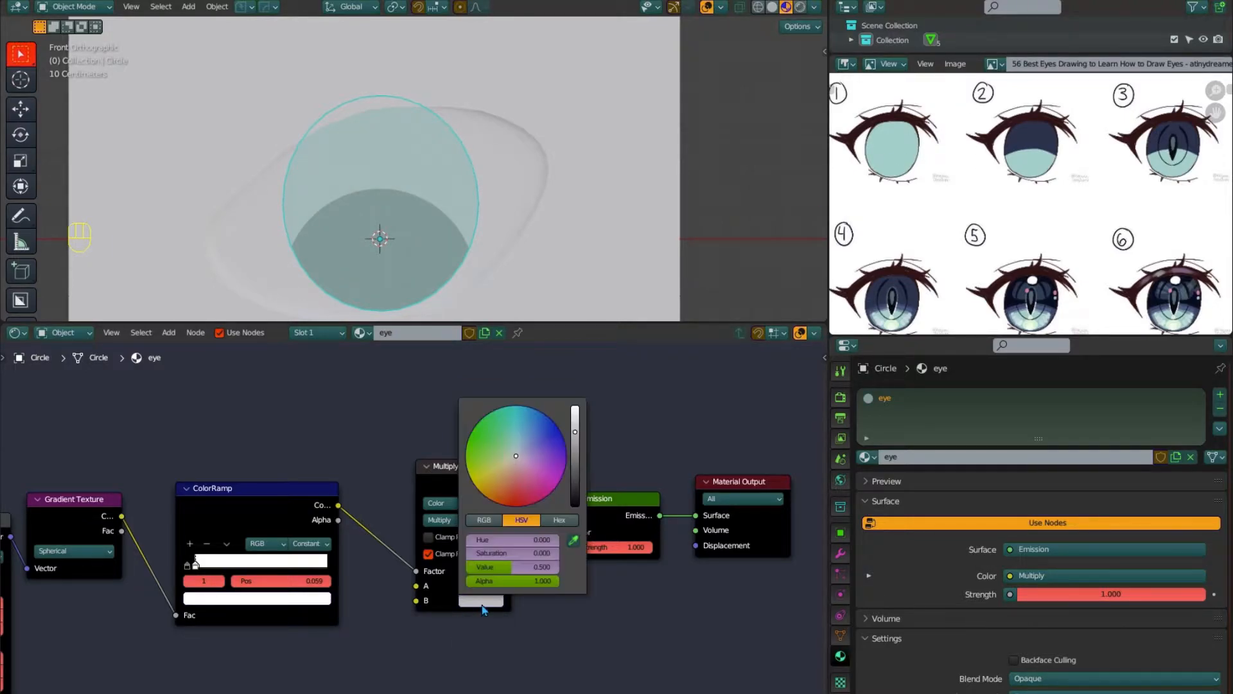
click(573, 541)
click(1031, 131)
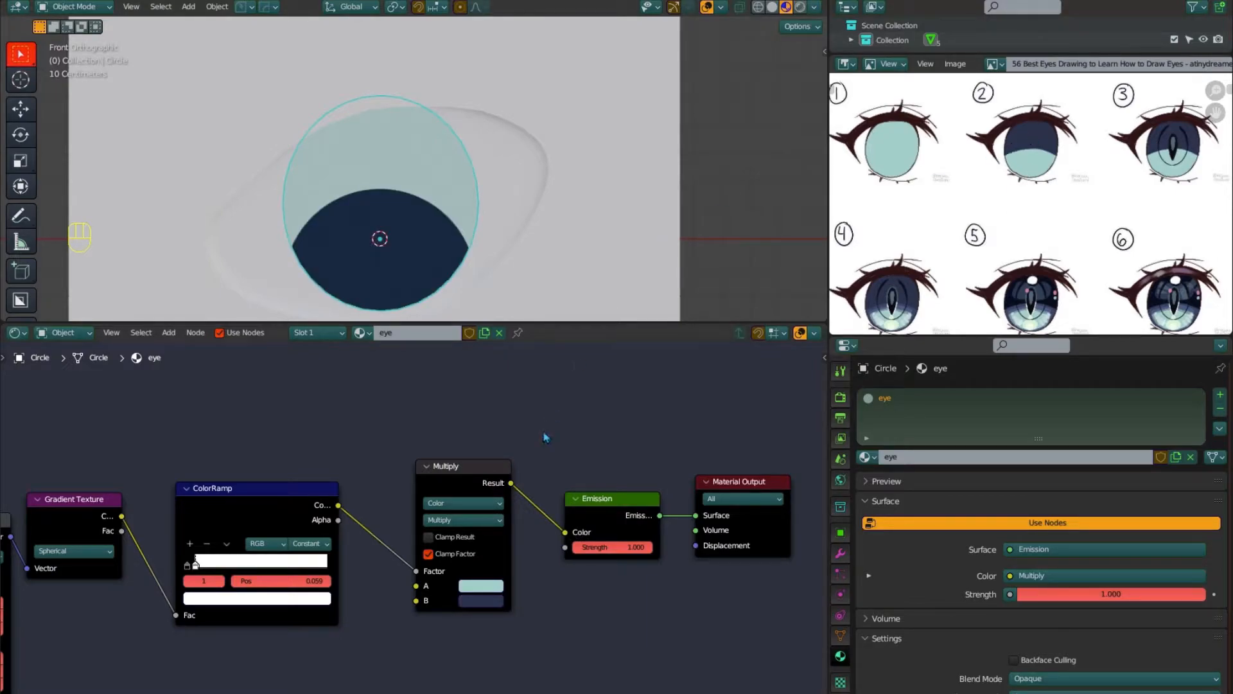
Swap the Multiply node's colors, sampling the dark navy from B into A and the light teal of reference eye 1 into B
click(486, 602)
click(498, 587)
click(573, 526)
click(501, 599)
click(496, 599)
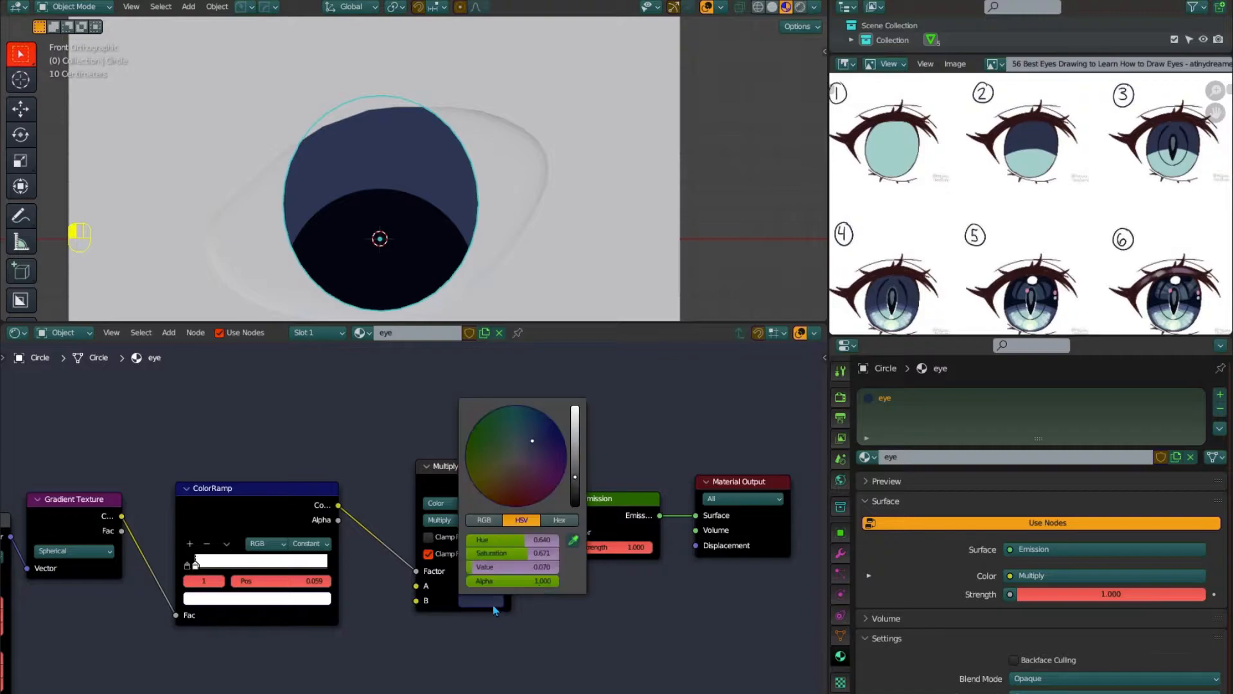
click(574, 543)
click(906, 138)
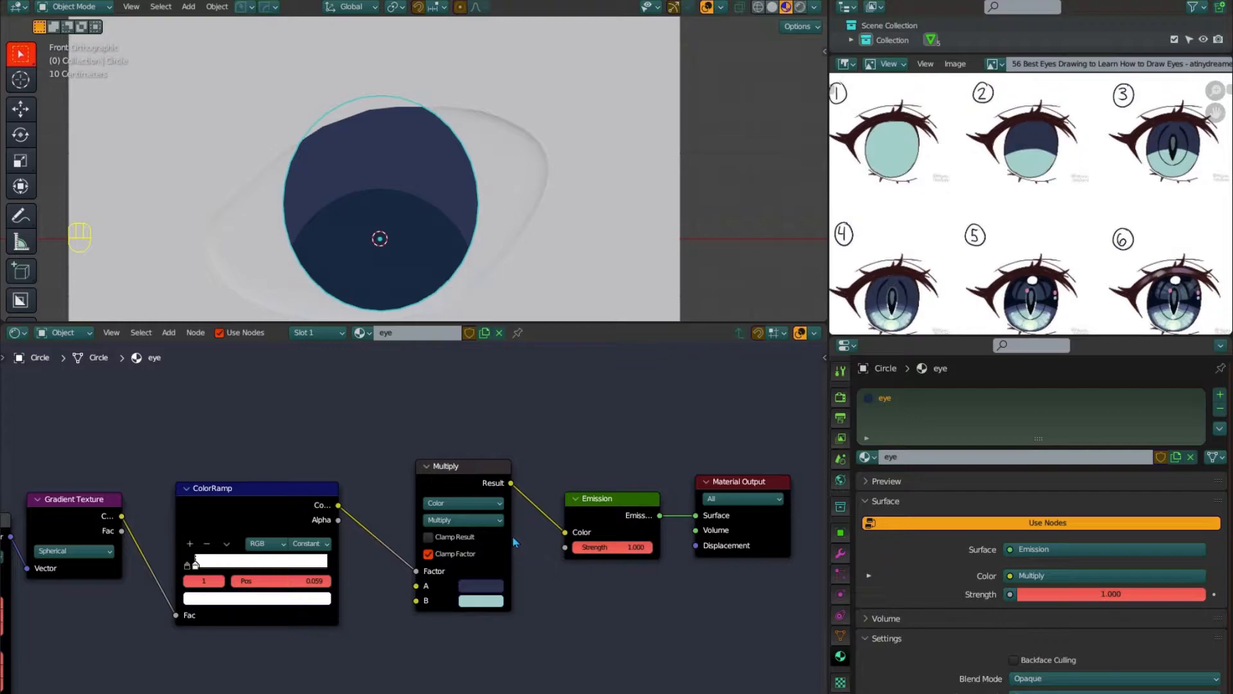
Change the Multiply node's blending mode to Screen and shift that node and the Emission node closer to the ColorRamp
click(499, 522)
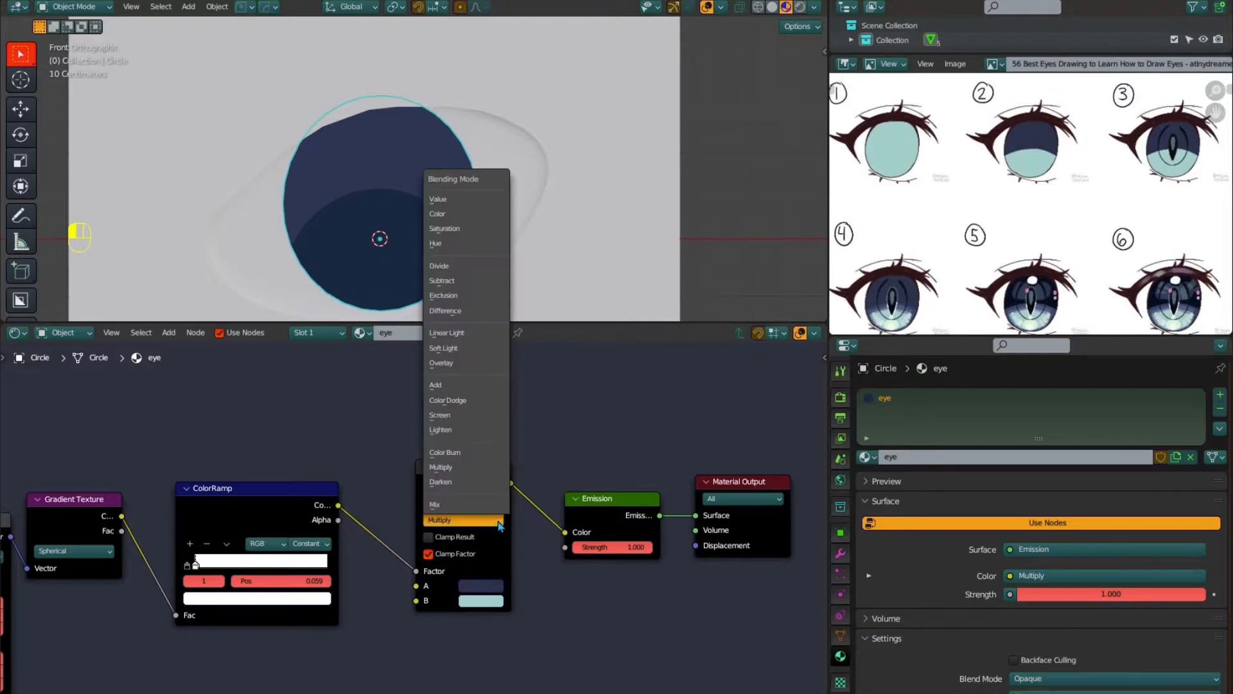
click(448, 418)
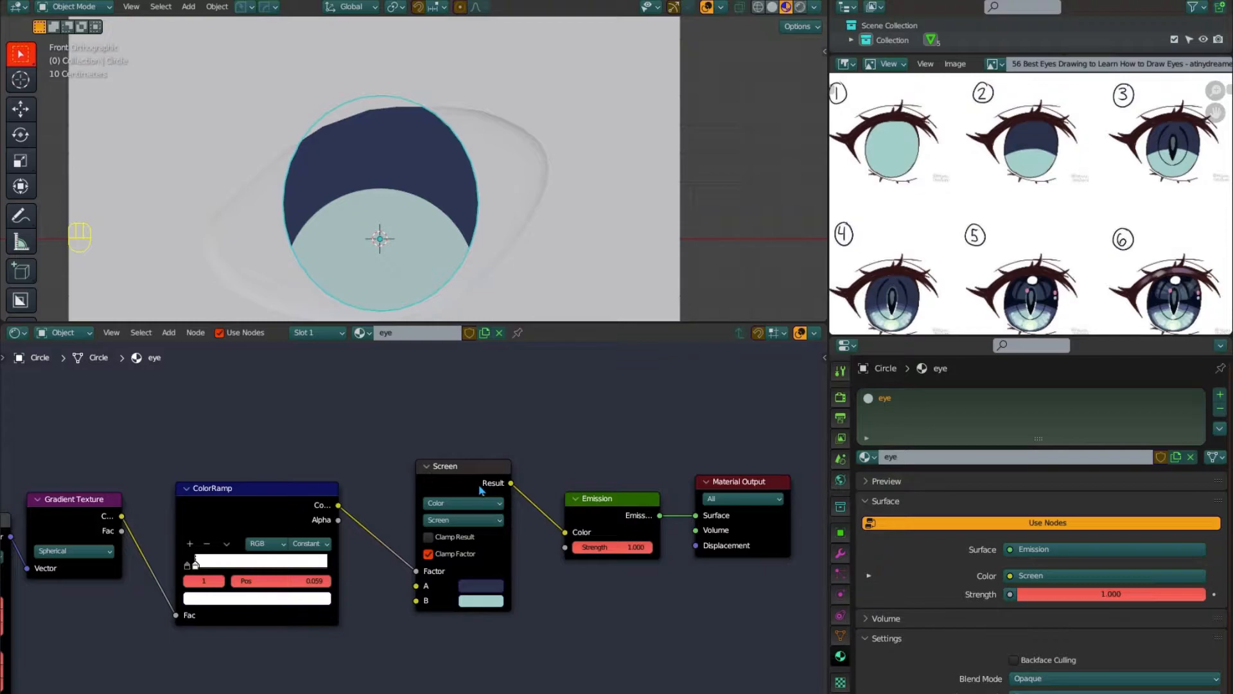
drag(481, 491, 461, 496)
drag(610, 499, 586, 497)
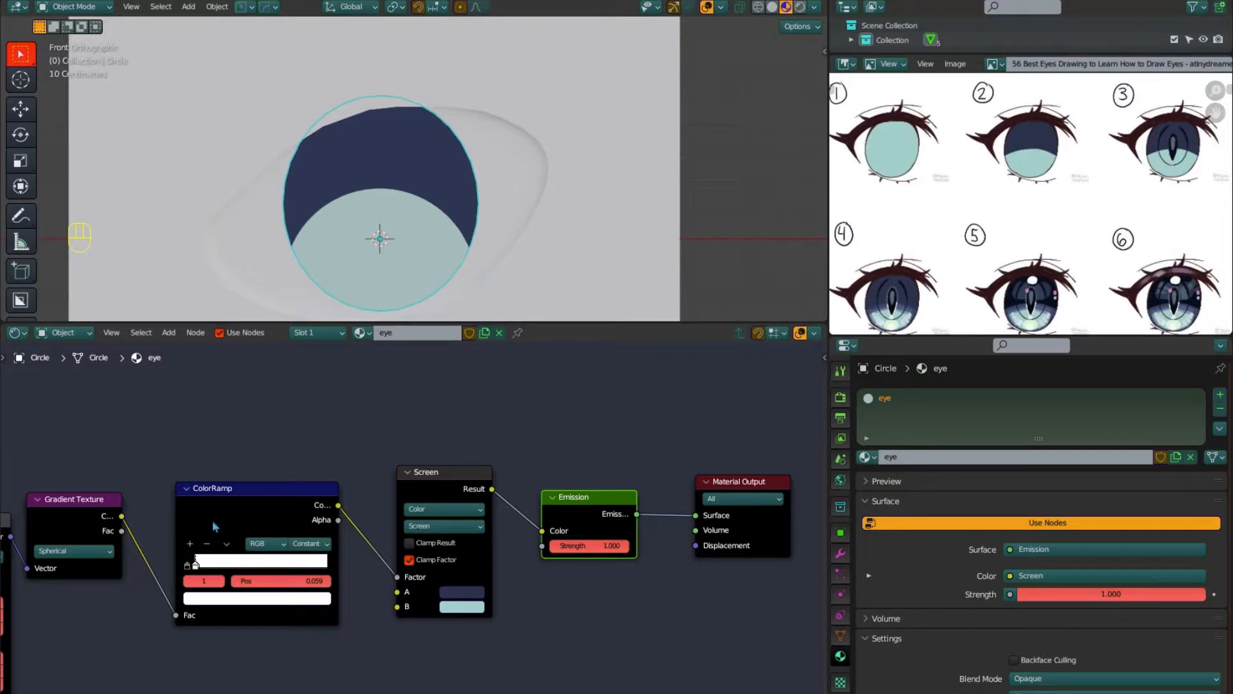
middle_drag(559, 605, 549, 636)
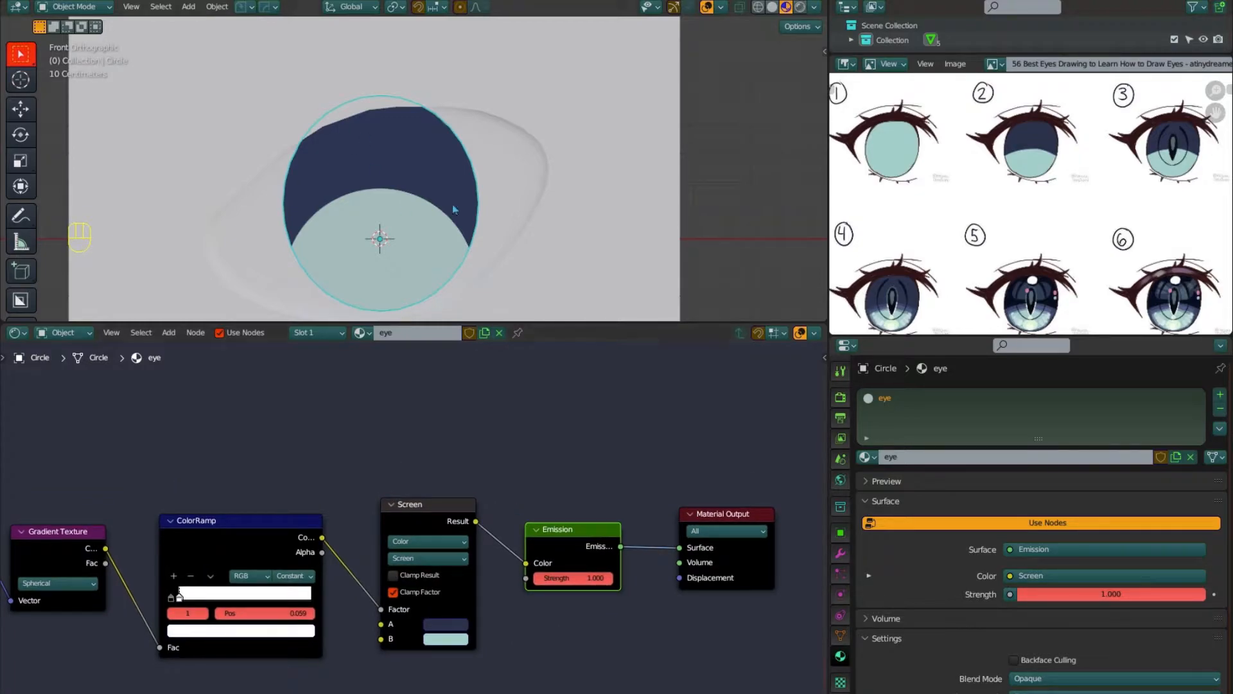
Add a second material slot with a new material and set its surface shader to Emission
click(1221, 398)
click(1038, 488)
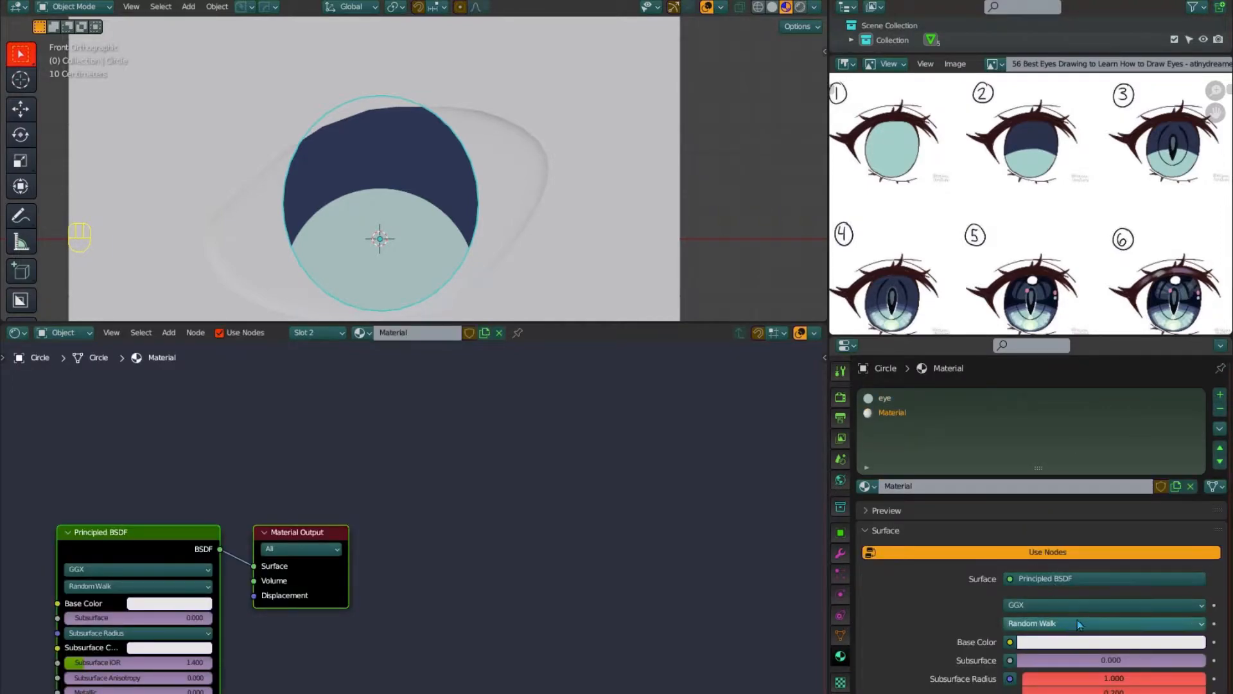
click(1077, 579)
click(1051, 291)
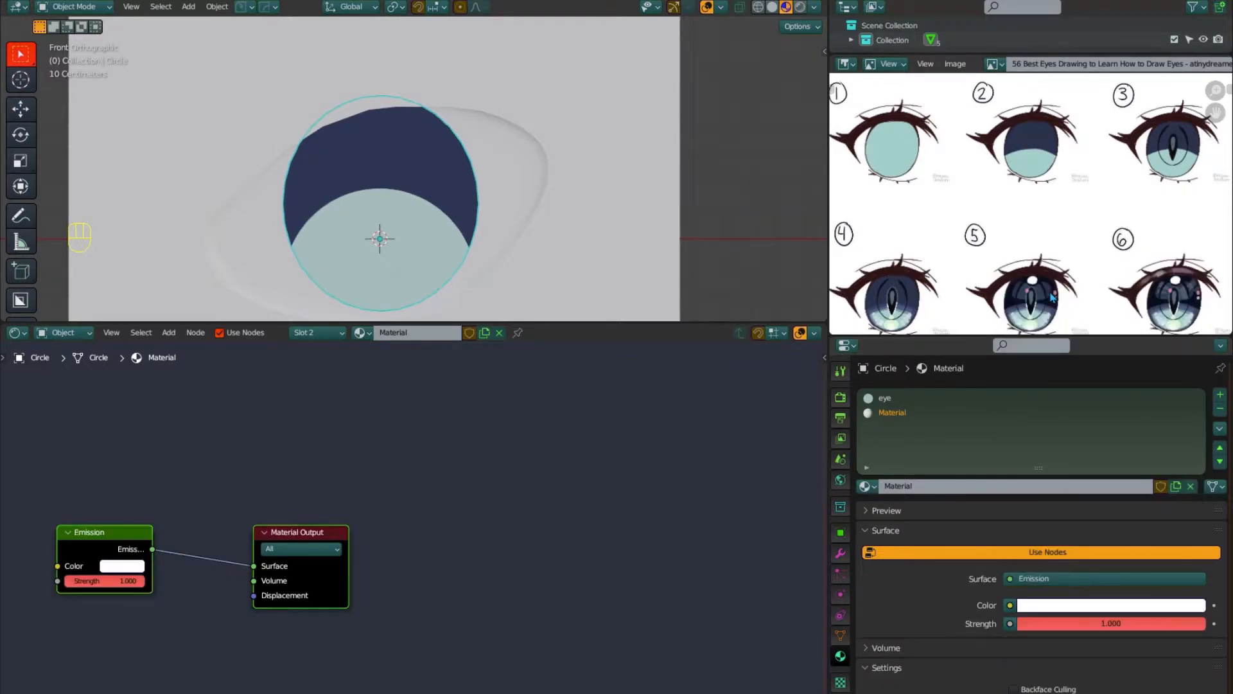
Switch the circle to Edit Mode and select the outermost ring of faces around the iris
click(72, 7)
click(72, 40)
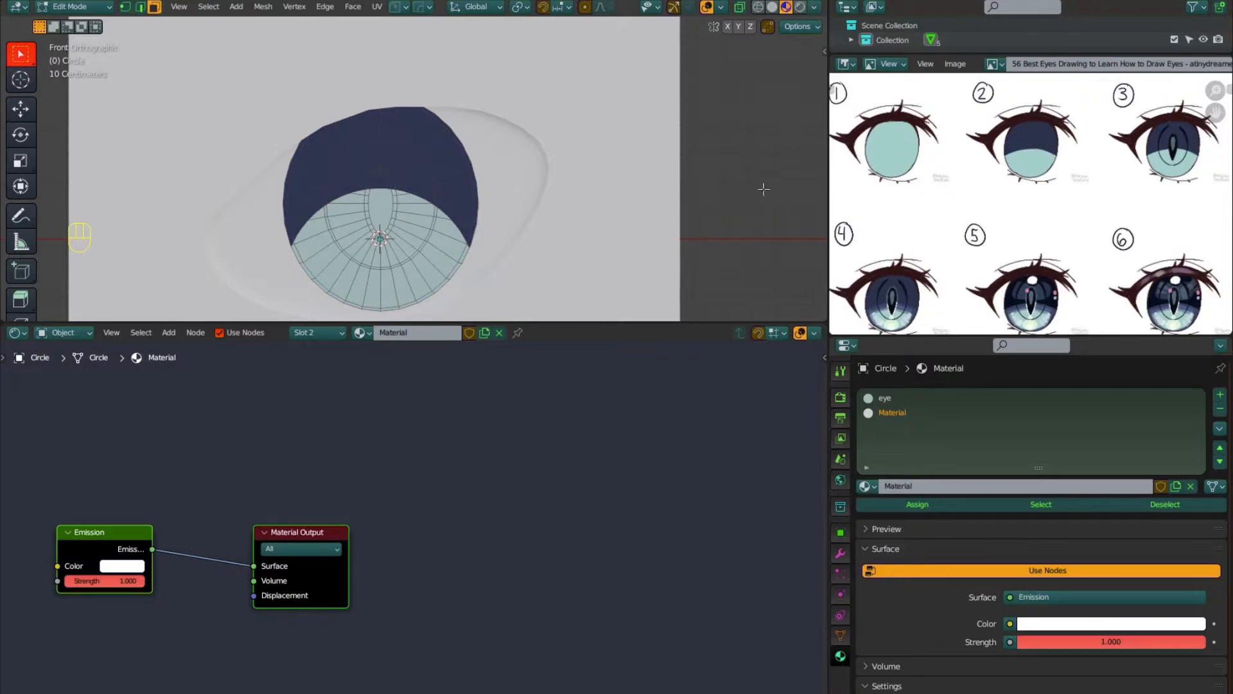
scroll(565, 295, up, 1)
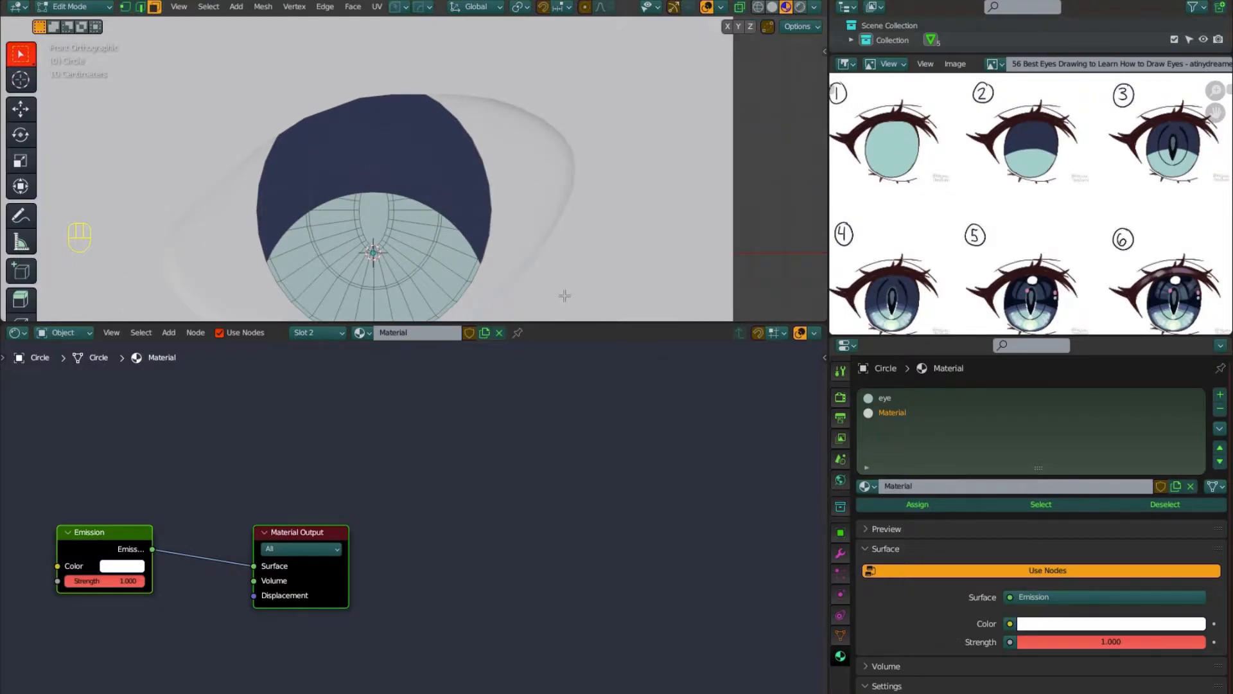
alt+click(279, 280)
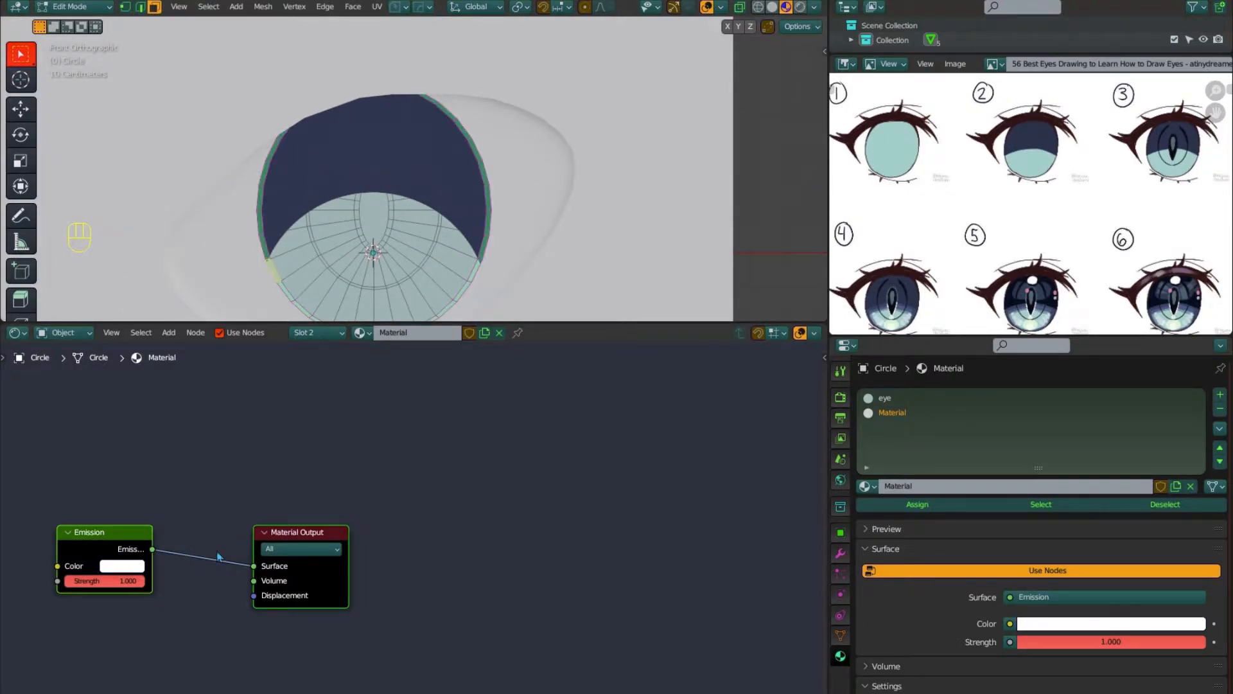
Darken the new material's Emission color to near-black and rename the material outline
click(122, 566)
drag(219, 383, 217, 474)
click(913, 486)
text(p)
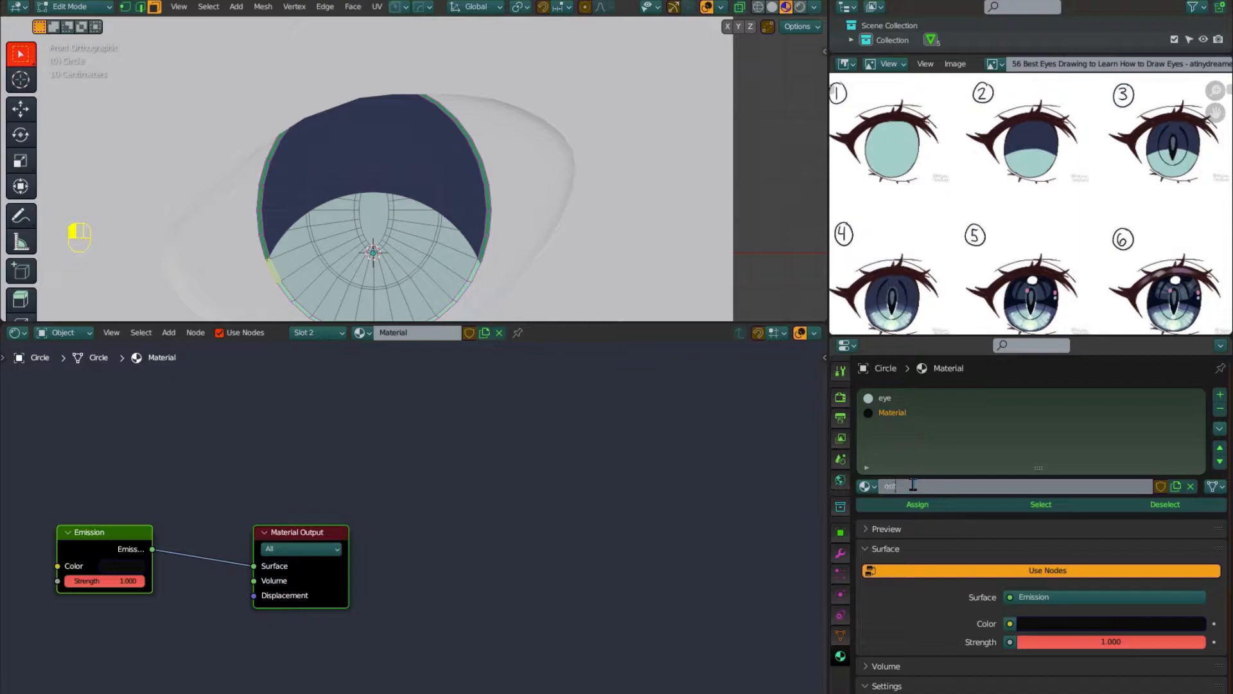
text(utline)
key(Return)
Assign the outline material to the selected ring of faces and add two more material slots
click(922, 505)
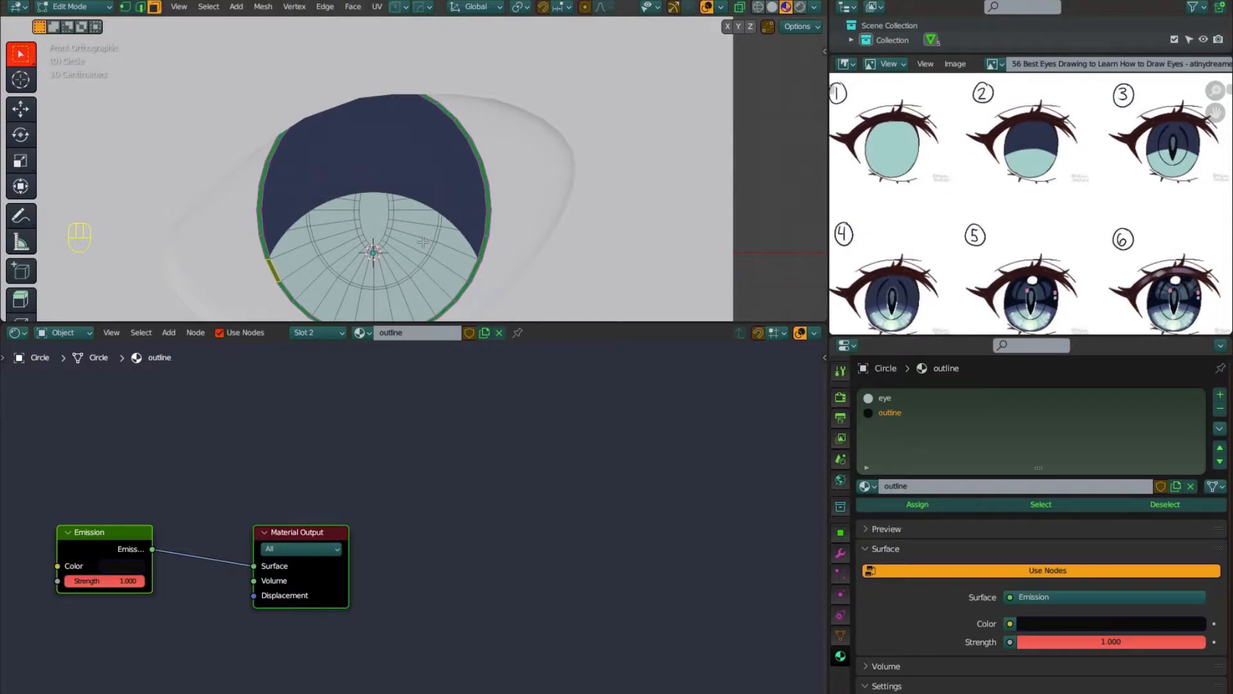
click(1221, 395)
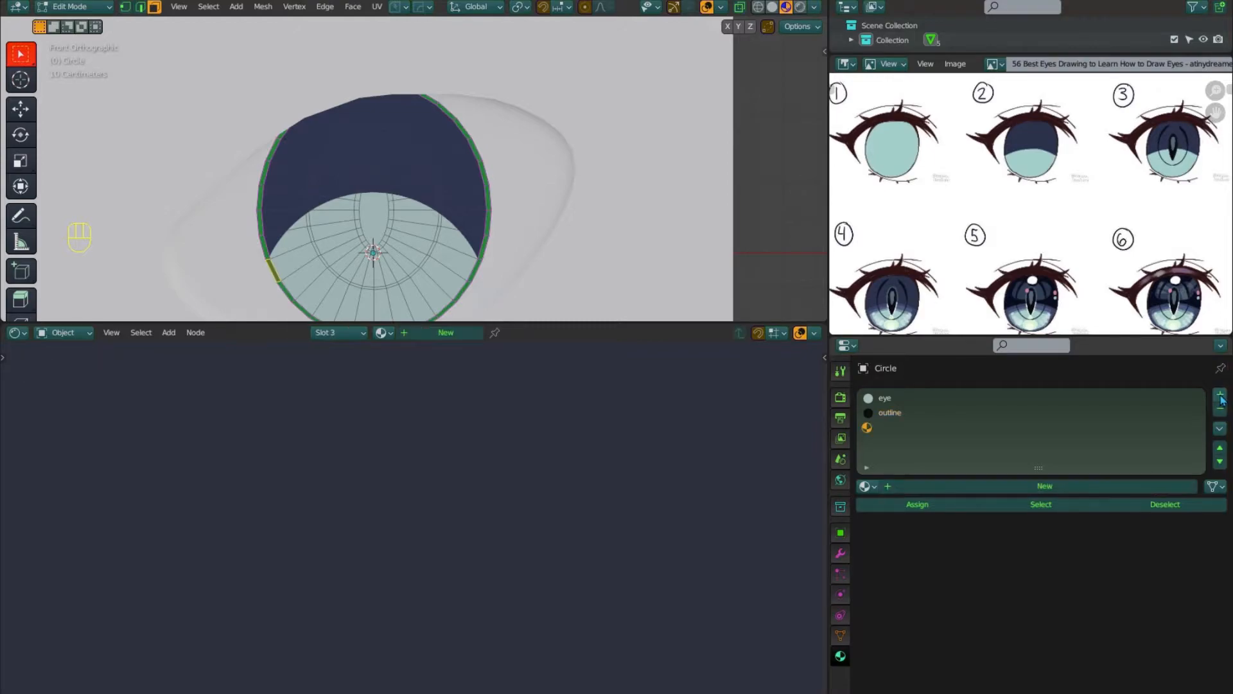
click(1221, 396)
Select the pupil face at the iris center and link the existing outline material to the third material slot
click(378, 218)
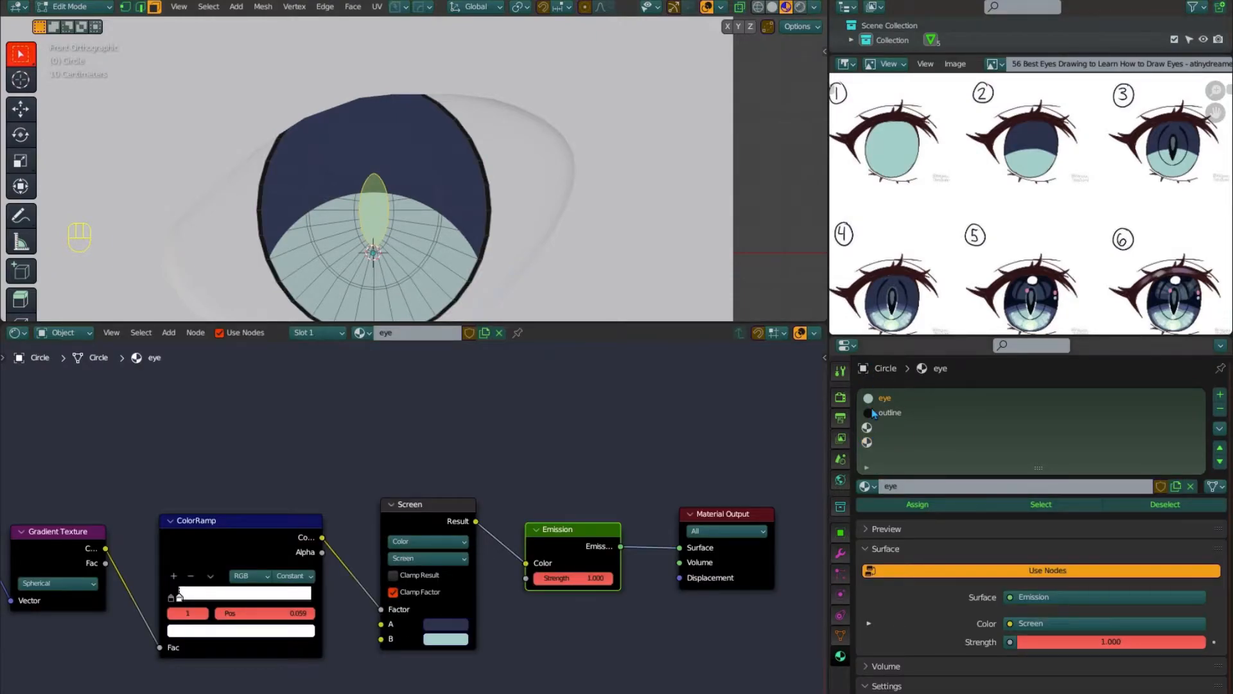
click(868, 427)
click(865, 486)
click(893, 526)
Rename the third slot's material to pupil and adjust its near-black Emission color
click(919, 490)
text(pu)
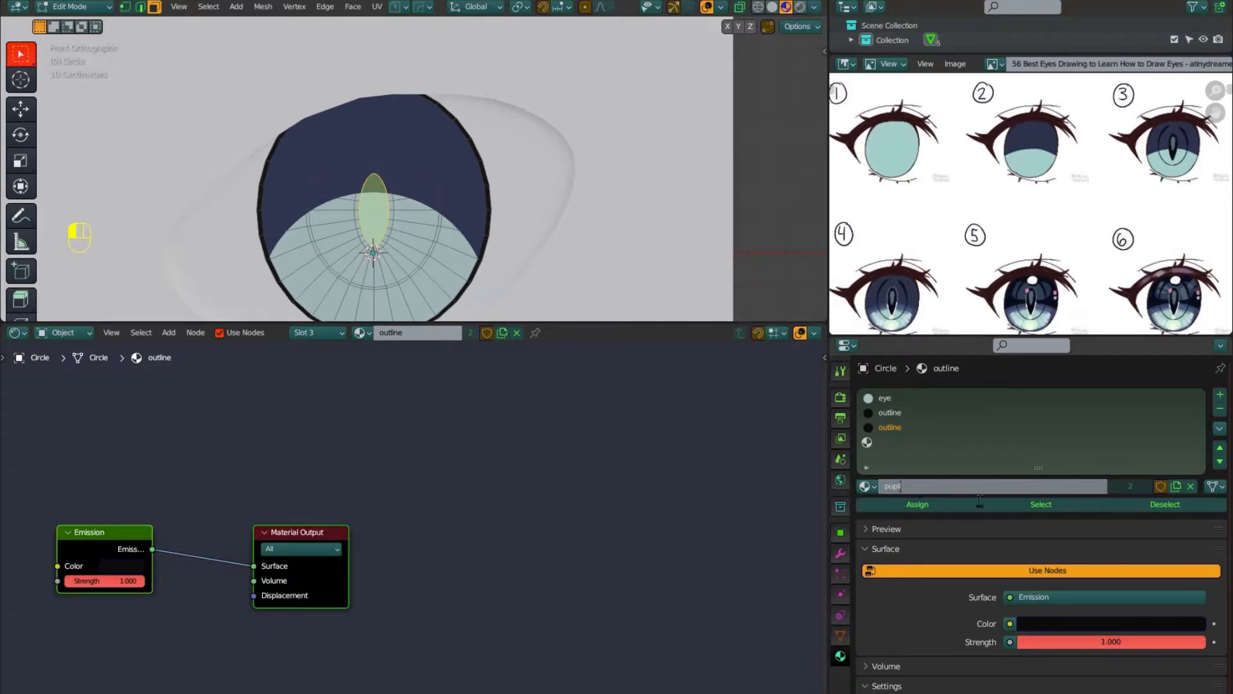
text(pil)
key(Return)
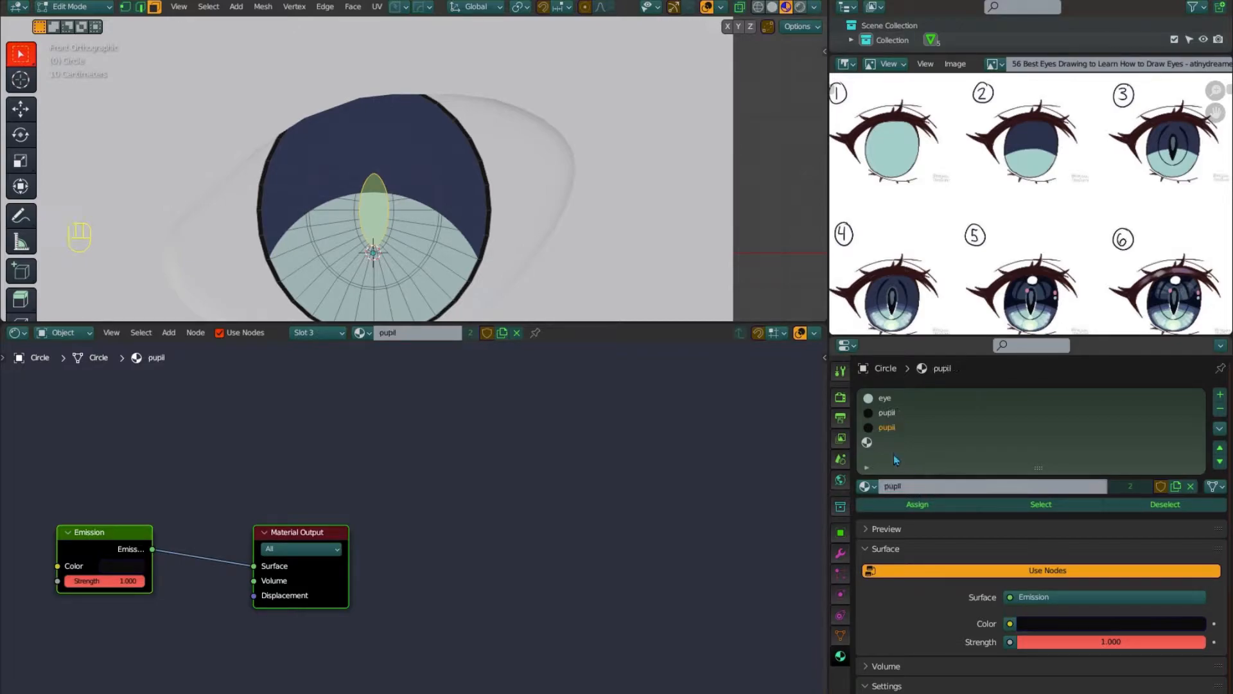
click(116, 563)
click(215, 507)
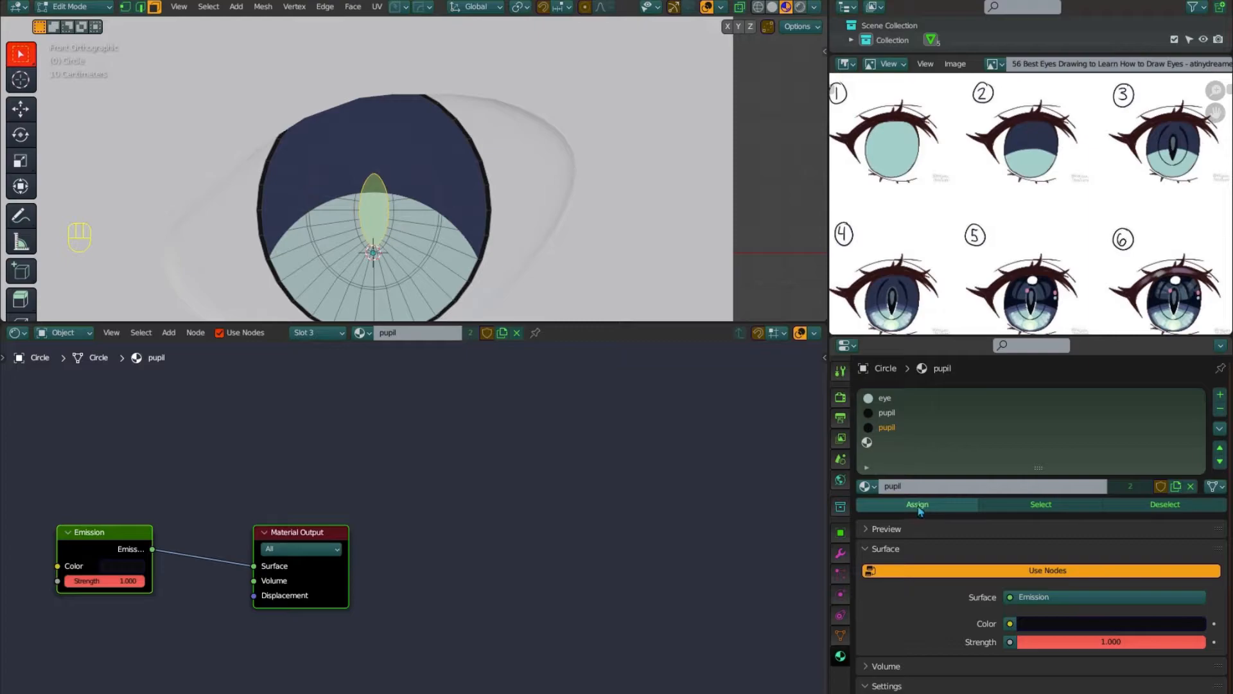
Make the third slot's pupil material a single-user copy and assign it to the selected pupil face
click(1176, 486)
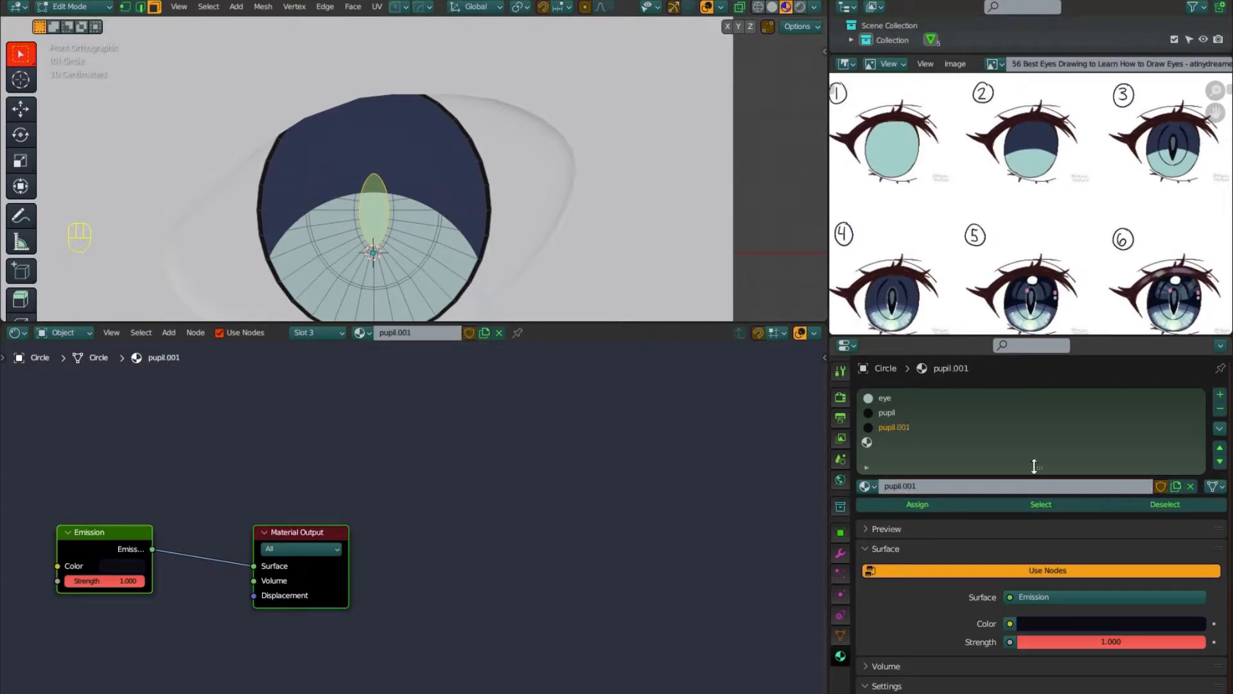
click(909, 505)
Rename the material in the second slot back to outline
click(890, 415)
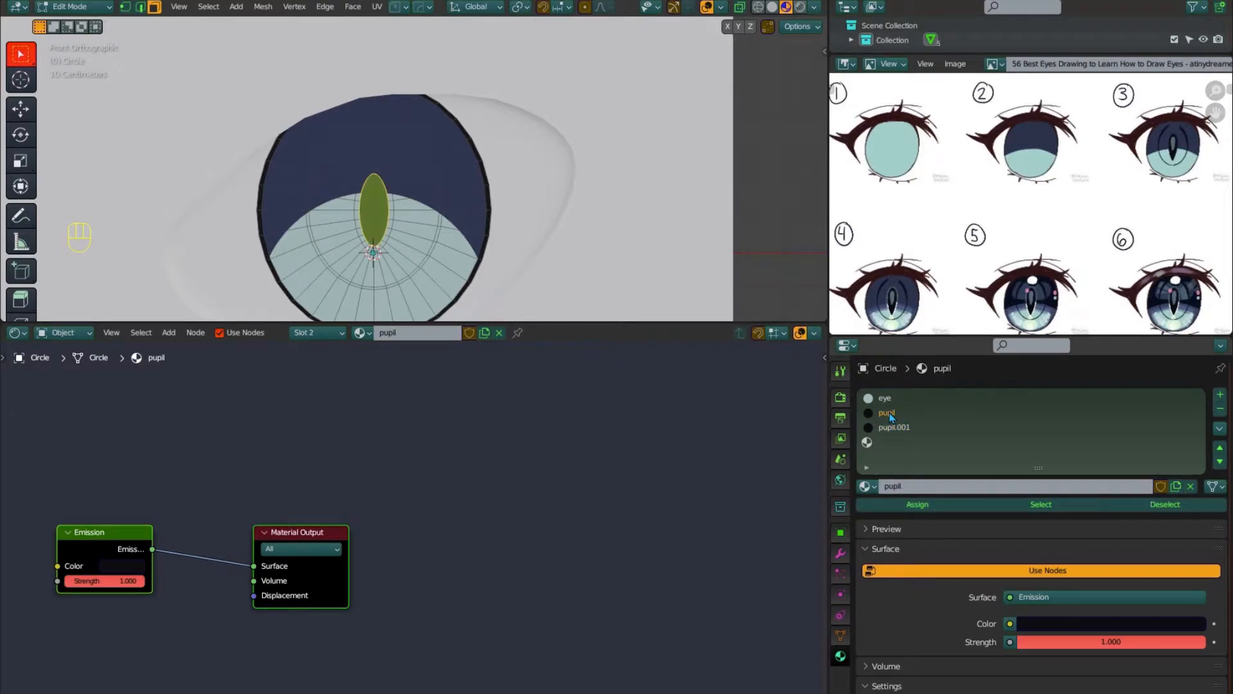
click(903, 486)
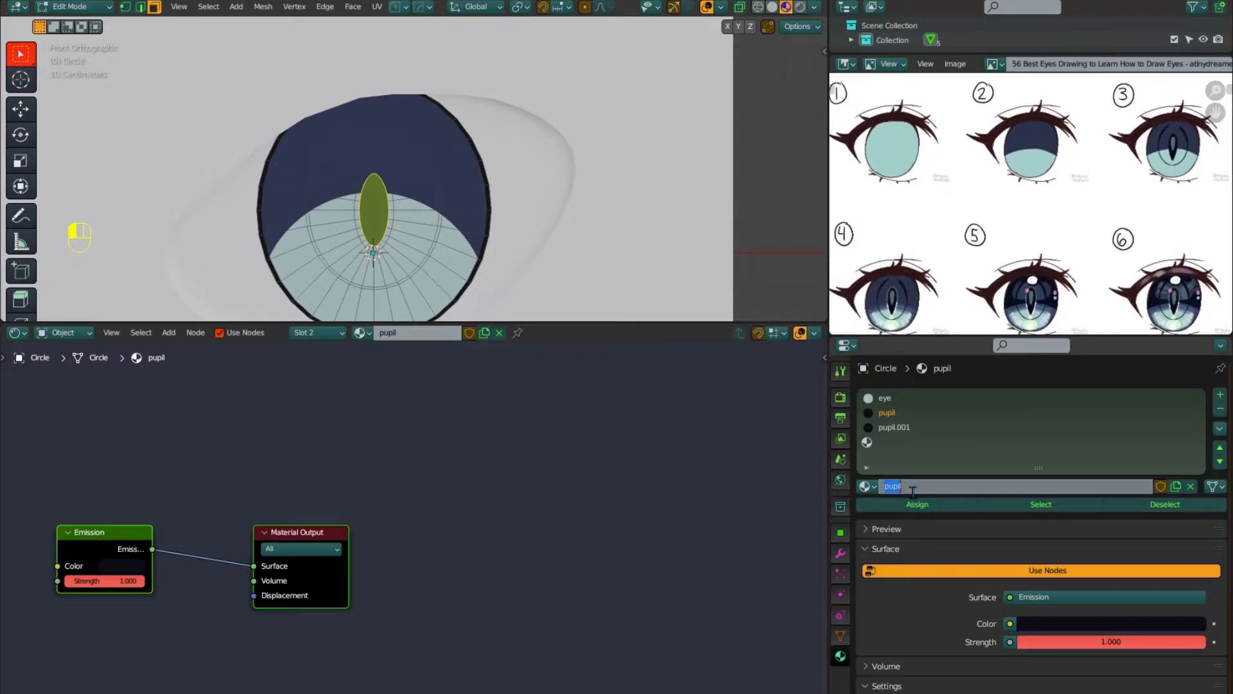
text(outline)
key(Return)
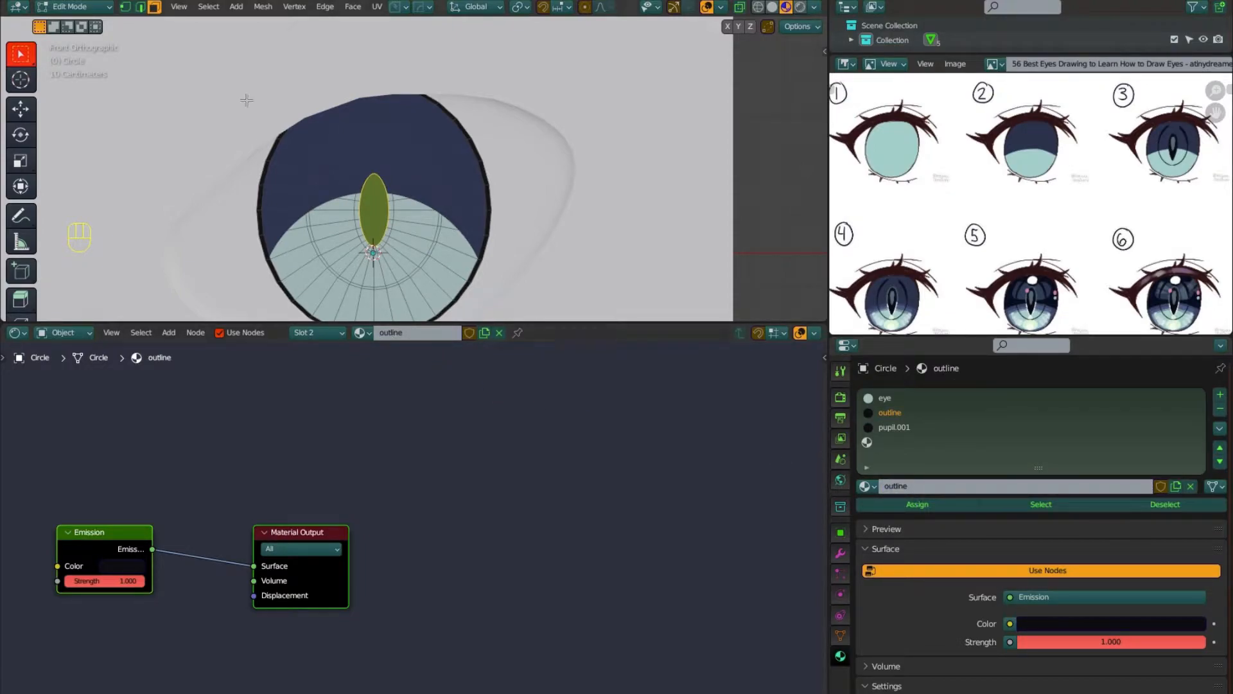
key(ctrl+z)
key(ctrl+z)
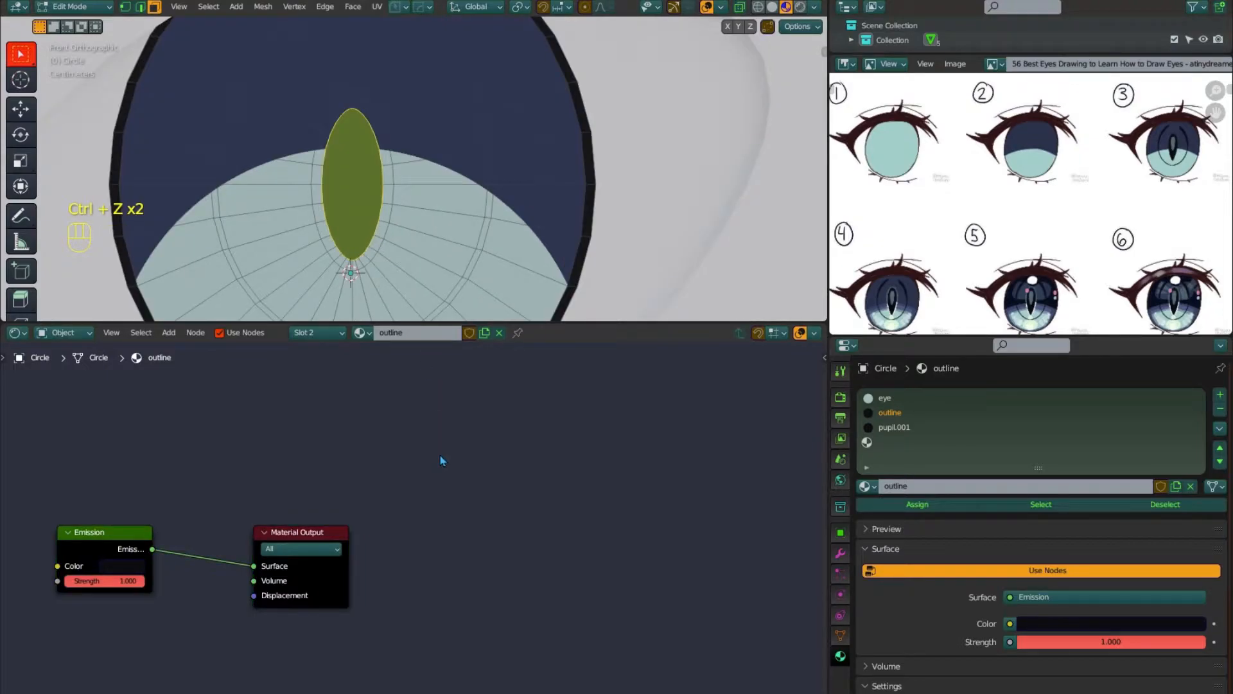
Reset the Emission color of the pupil.001 material to its default white
scroll(441, 461, down, 3)
middle_drag(437, 527, 609, 486)
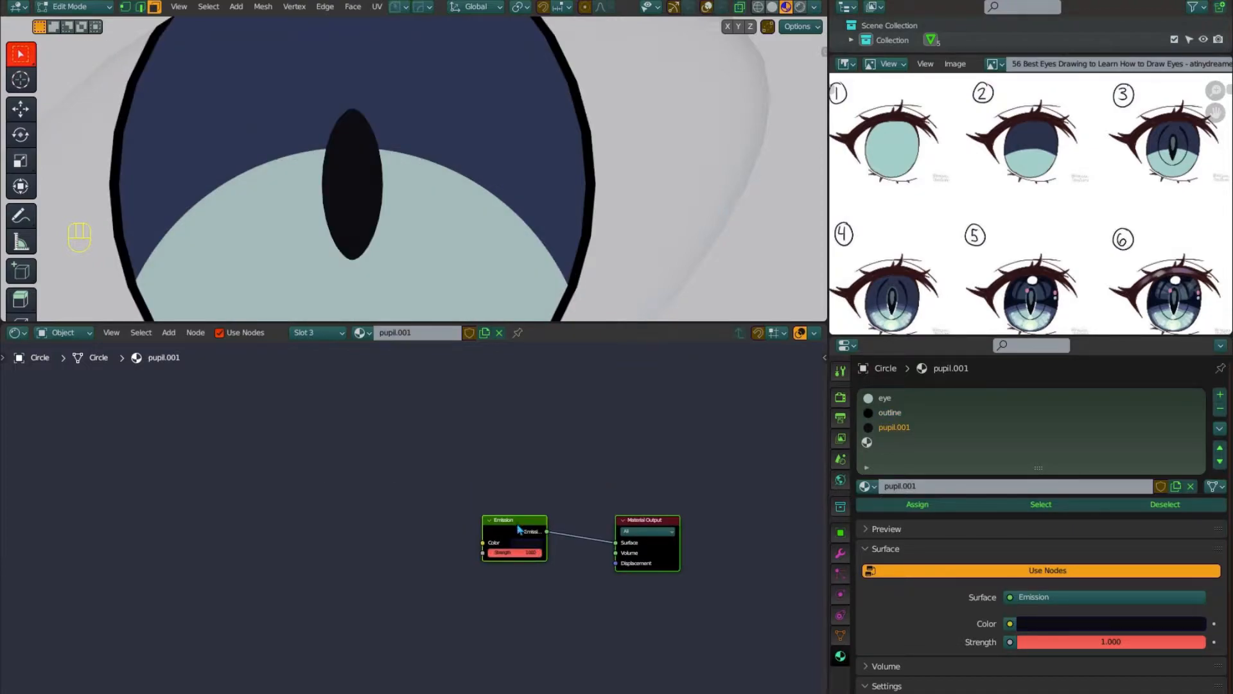
key(BackSpace)
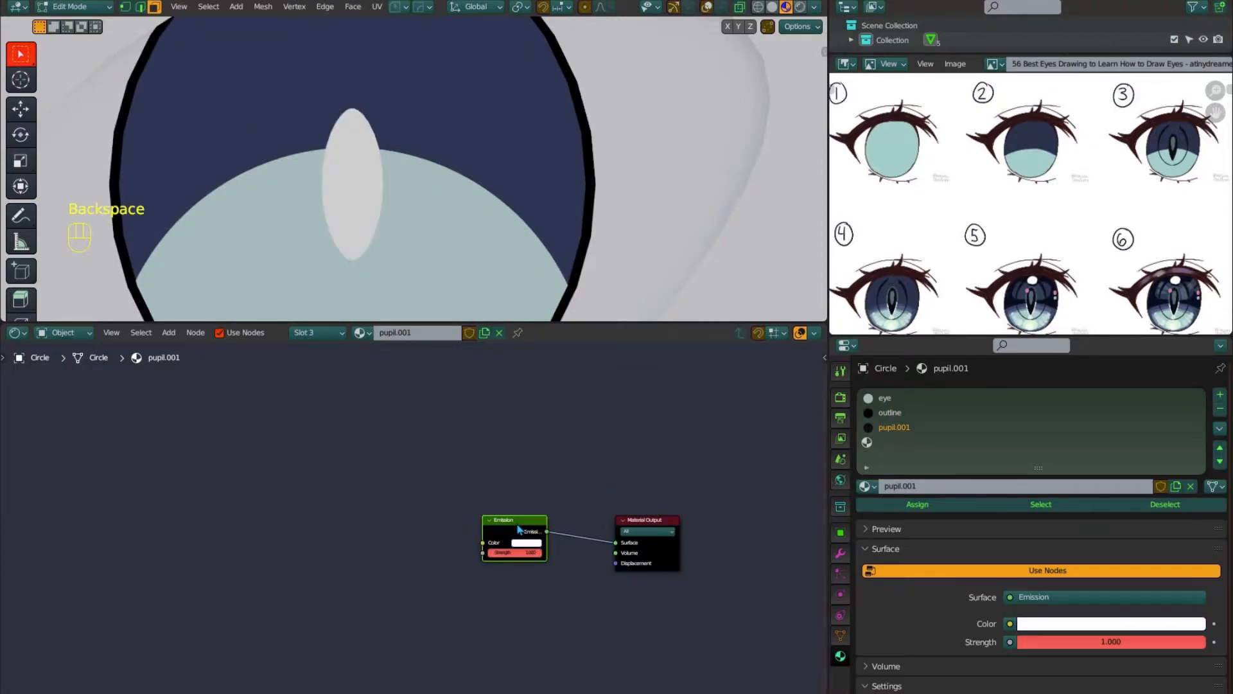
Add a Gradient Texture node to the pupil material, preview it on the surface and set its type to Spherical
scroll(367, 560, up, 4)
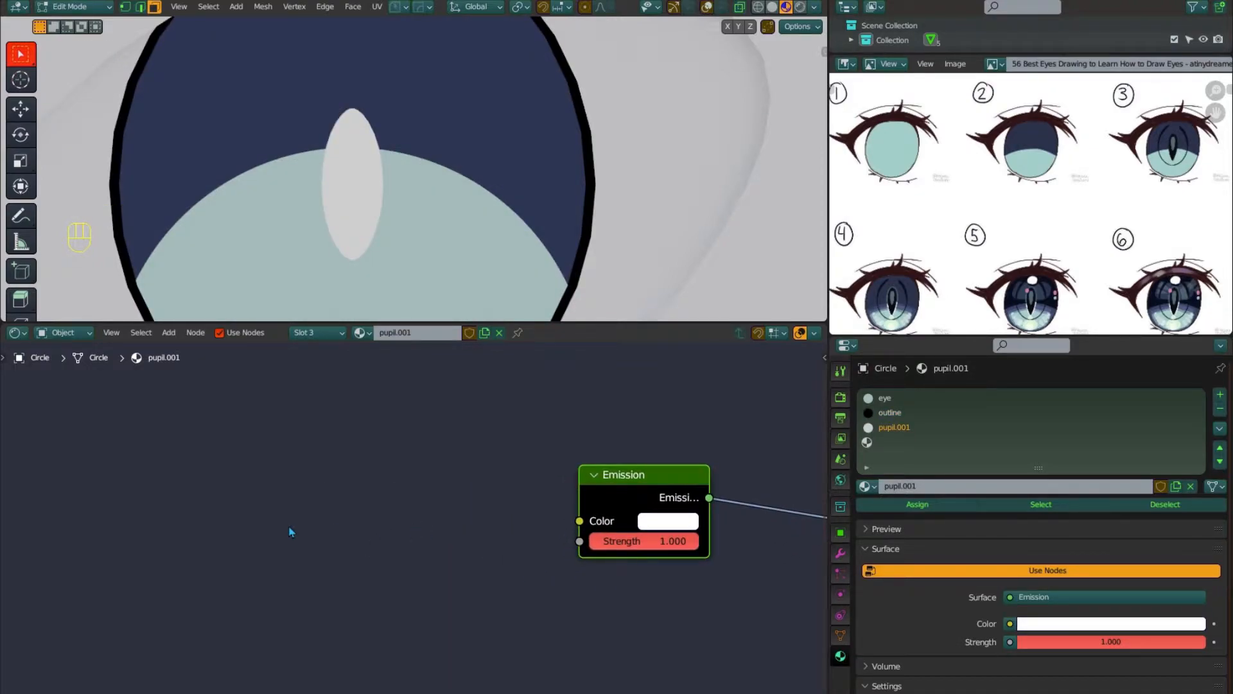
key(shift)
key(shift+a)
click(335, 532)
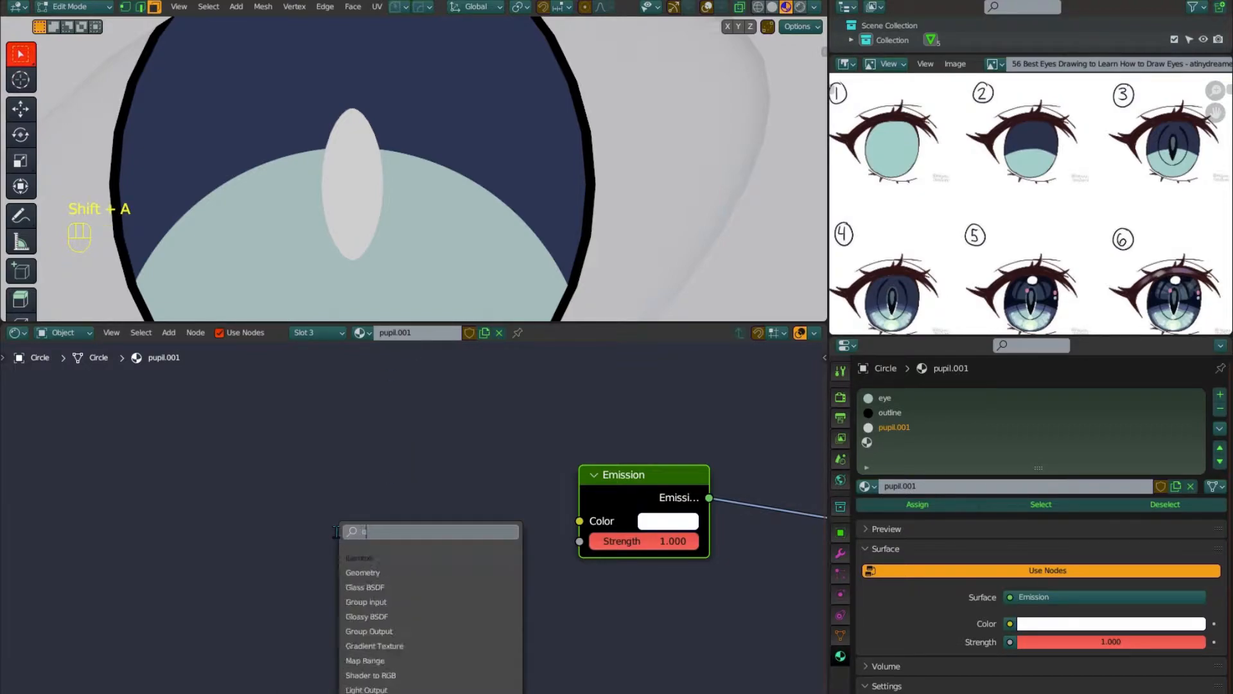
click(373, 572)
ctrl+shift+click(319, 503)
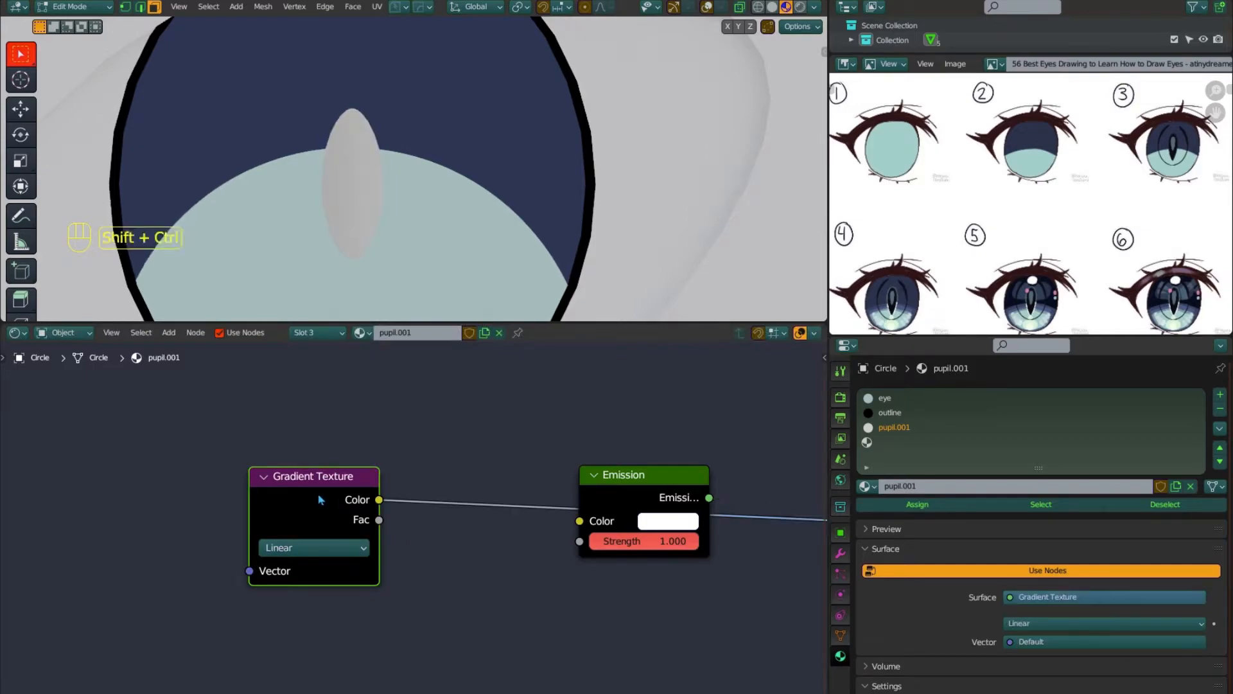
scroll(424, 565, down, 1)
click(325, 544)
click(323, 635)
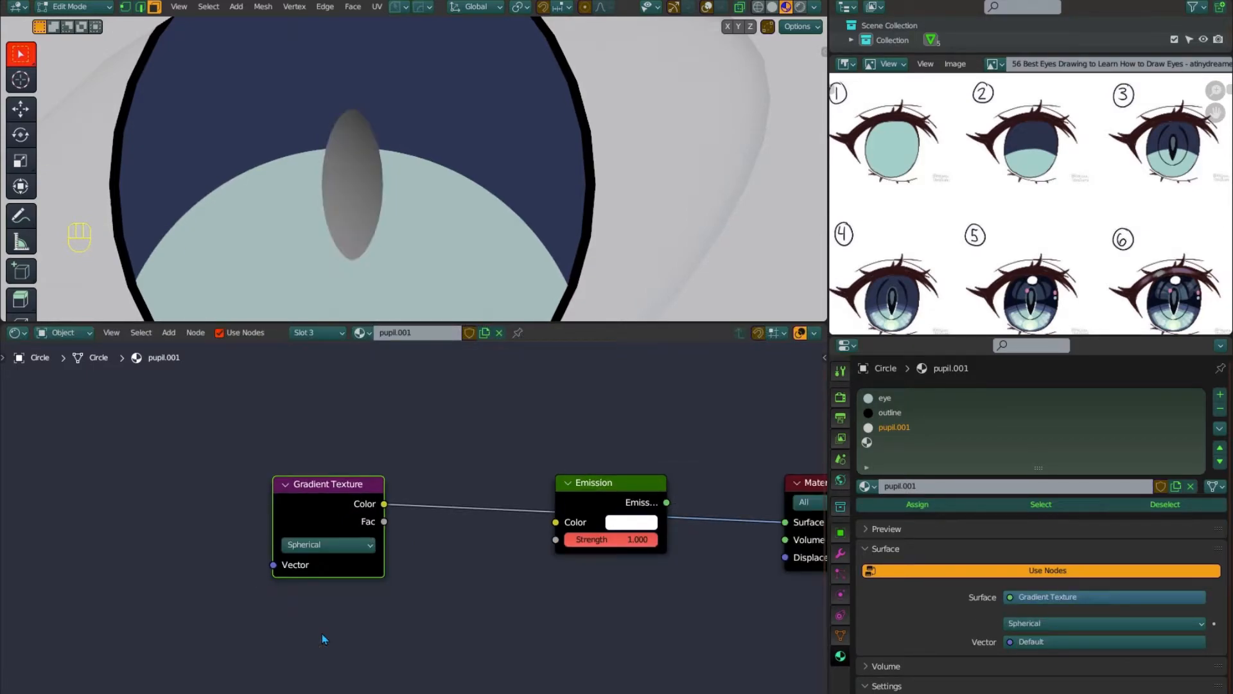
Add Mapping and Texture Coordinate nodes to the Gradient Texture and feed the Object coordinates into the Mapping vector
key(ctrl+t)
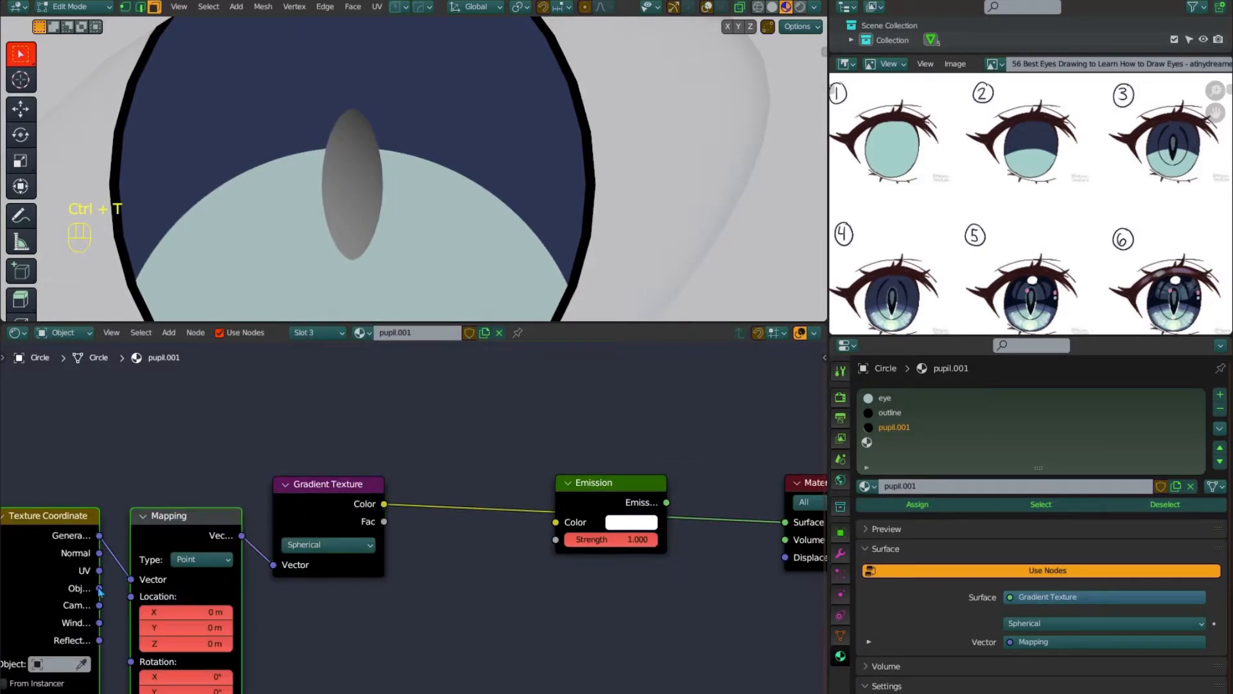
drag(100, 588, 130, 579)
middle_drag(321, 627, 372, 552)
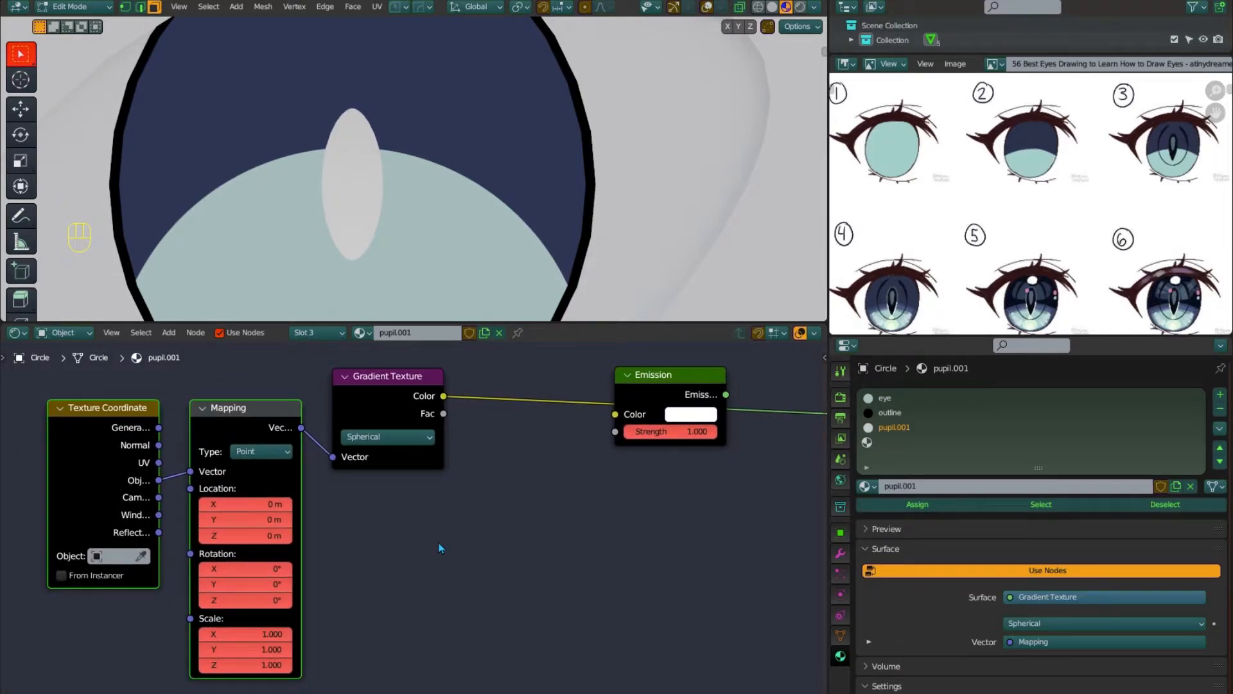
Try different Scale values in the pupil's Mapping node and reset them to the default
shift+drag(277, 635, 199, 654)
shift+drag(285, 666, 189, 665)
key(BackSpace)
click(261, 429)
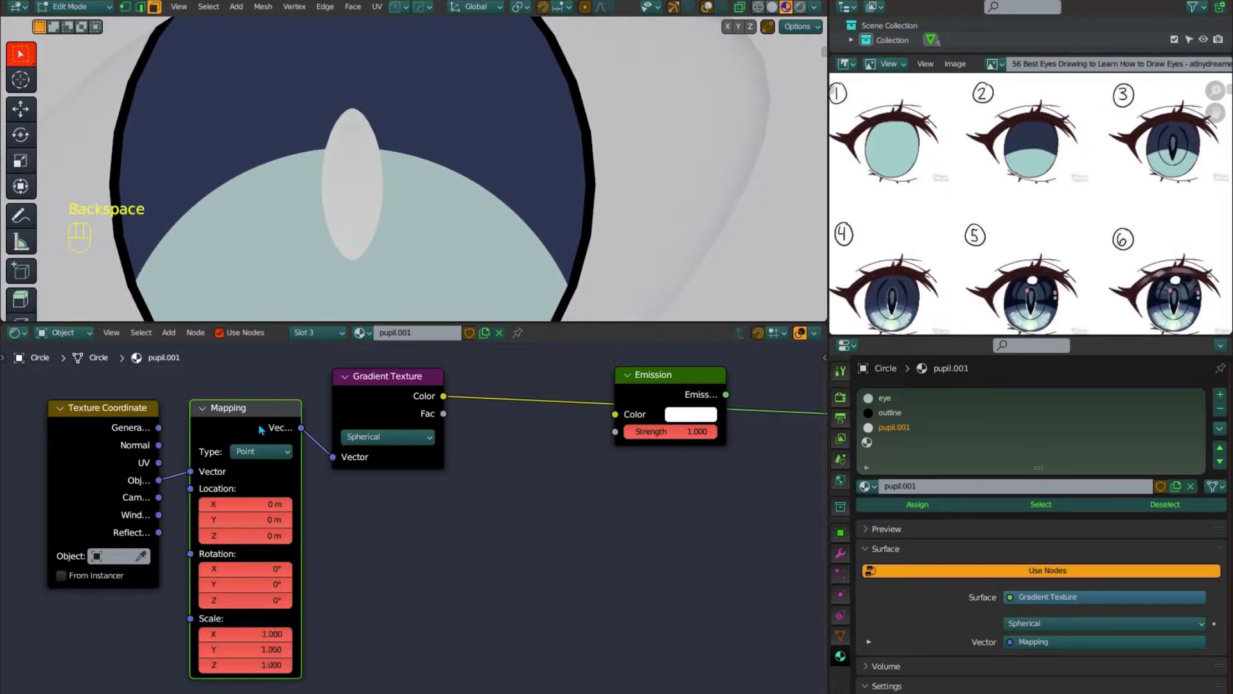
Add a Value node to the pupil material and set it to 1
key(shift+a)
click(335, 530)
text(val)
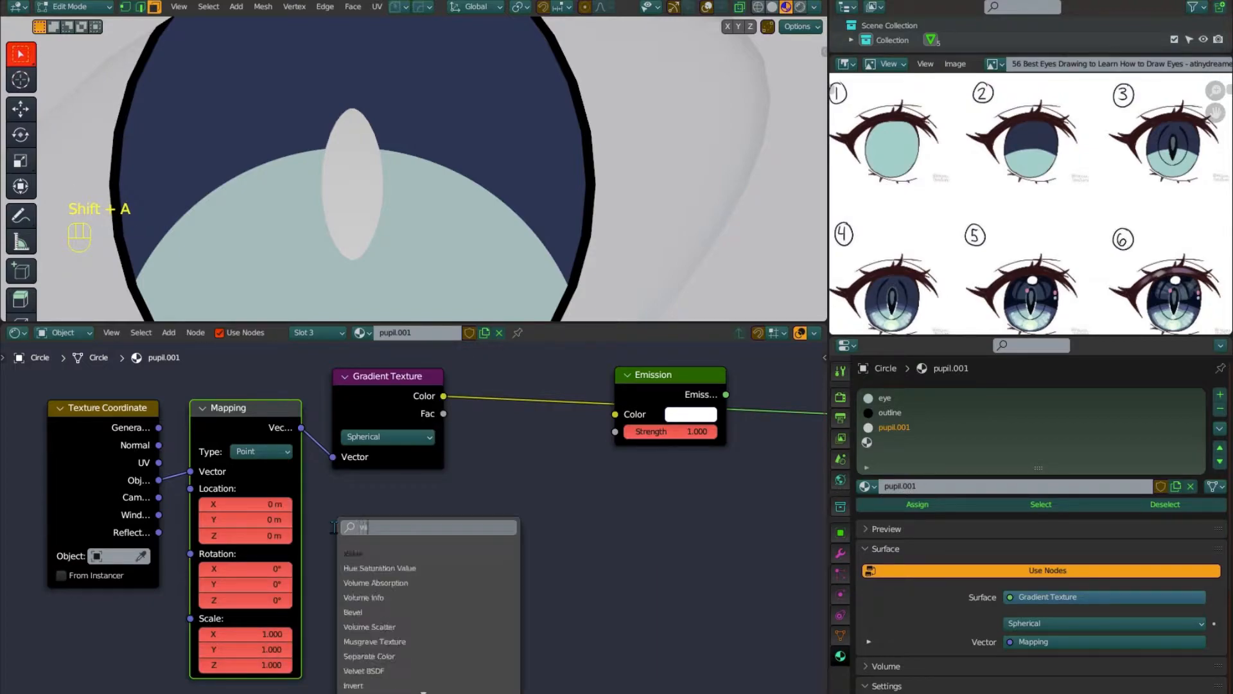
key(Return)
click(494, 566)
click(521, 568)
text(1)
key(Return)
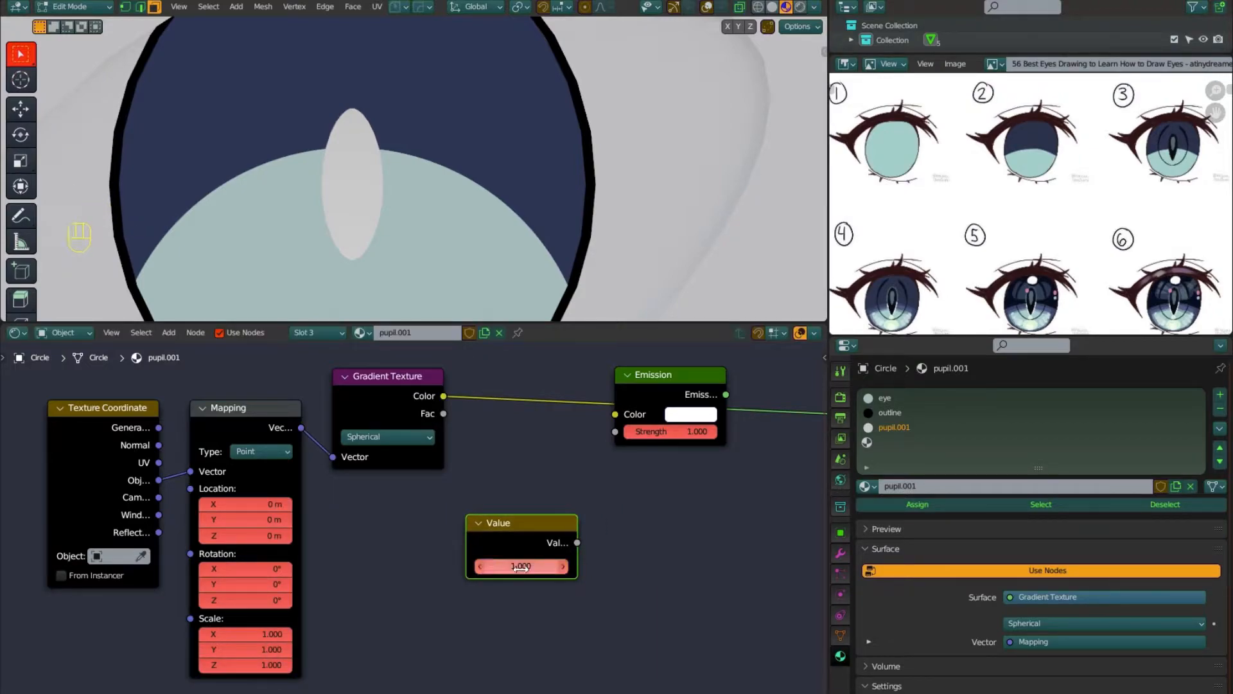
Place the Value node below Texture Coordinate, feed it into the Mapping Scale and raise its value to shrink the gradient
middle_drag(669, 573, 700, 549)
drag(572, 519, 221, 594)
middle_drag(381, 610, 458, 597)
shift+drag(219, 638, 335, 637)
shift+drag(201, 642, 347, 641)
shift+drag(162, 642, 232, 641)
Set the Mapping Location to X 0, Y 0 and Z -1.42 m, and fine-tune the Value node to 12.150
mouse_move(352, 467)
shift+mouse_down()
mouse_move(329, 467)
mouse_move(353, 466)
mouse_move(365, 482)
shift+mouse_up()
shift+drag(361, 499, 270, 498)
click(383, 485)
text(0)
key(Return)
click(381, 468)
text(0)
key(Return)
shift+drag(374, 498, 370, 499)
mouse_move(201, 634)
shift+mouse_down()
mouse_move(231, 634)
mouse_move(206, 634)
mouse_move(218, 633)
shift+mouse_up()
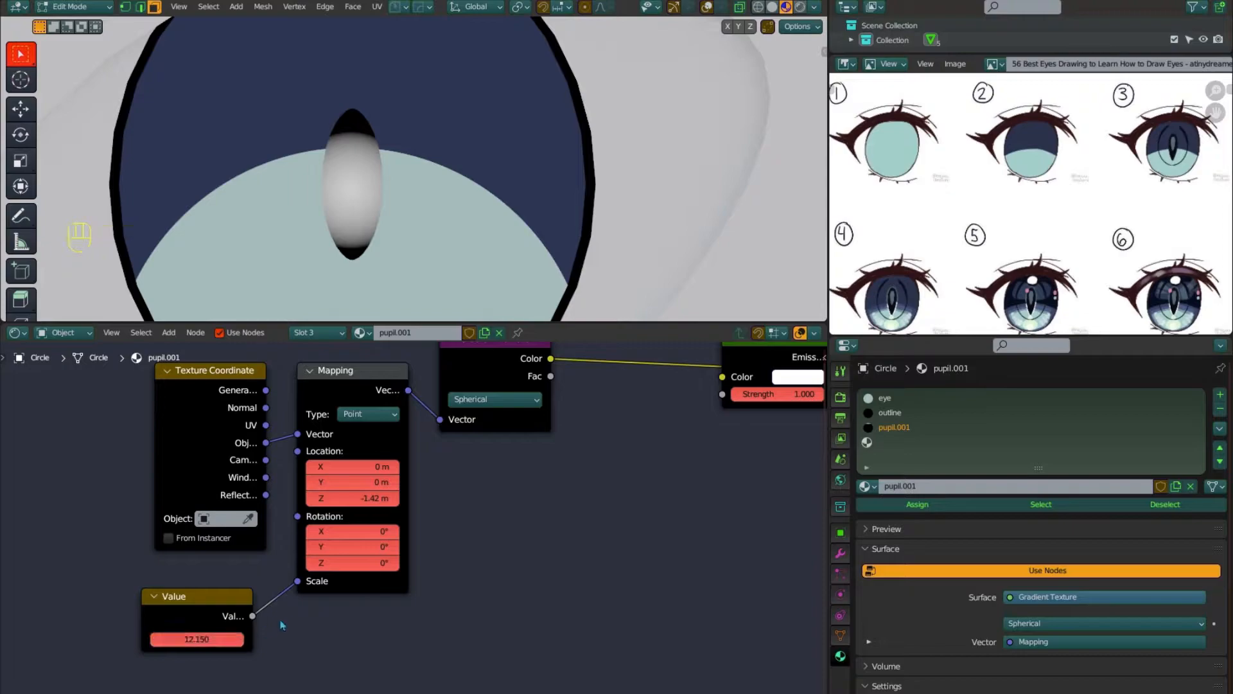
Detach the Emission node and insert a ColorRamp node between the Gradient Texture and the Material Output
scroll(475, 546, down, 1)
middle_drag(495, 537, 337, 595)
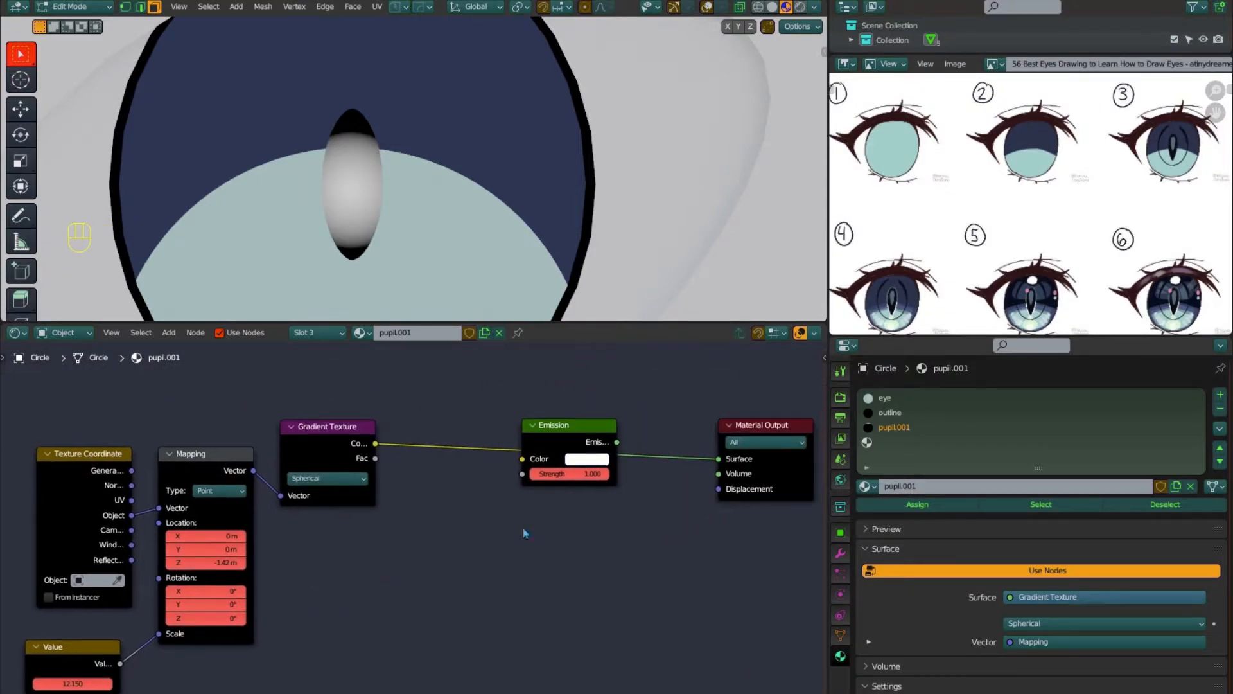
alt+drag(567, 430, 598, 521)
key(shift+a)
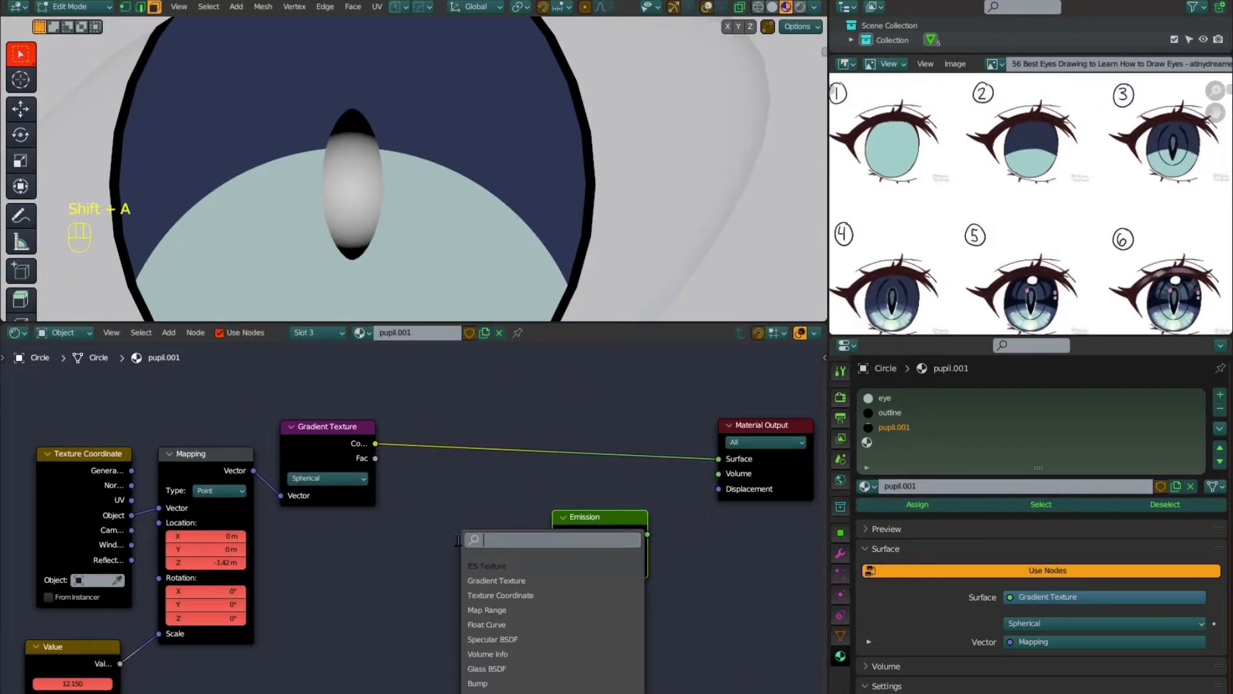
text(co)
click(482, 577)
click(452, 438)
middle_drag(486, 609, 417, 592)
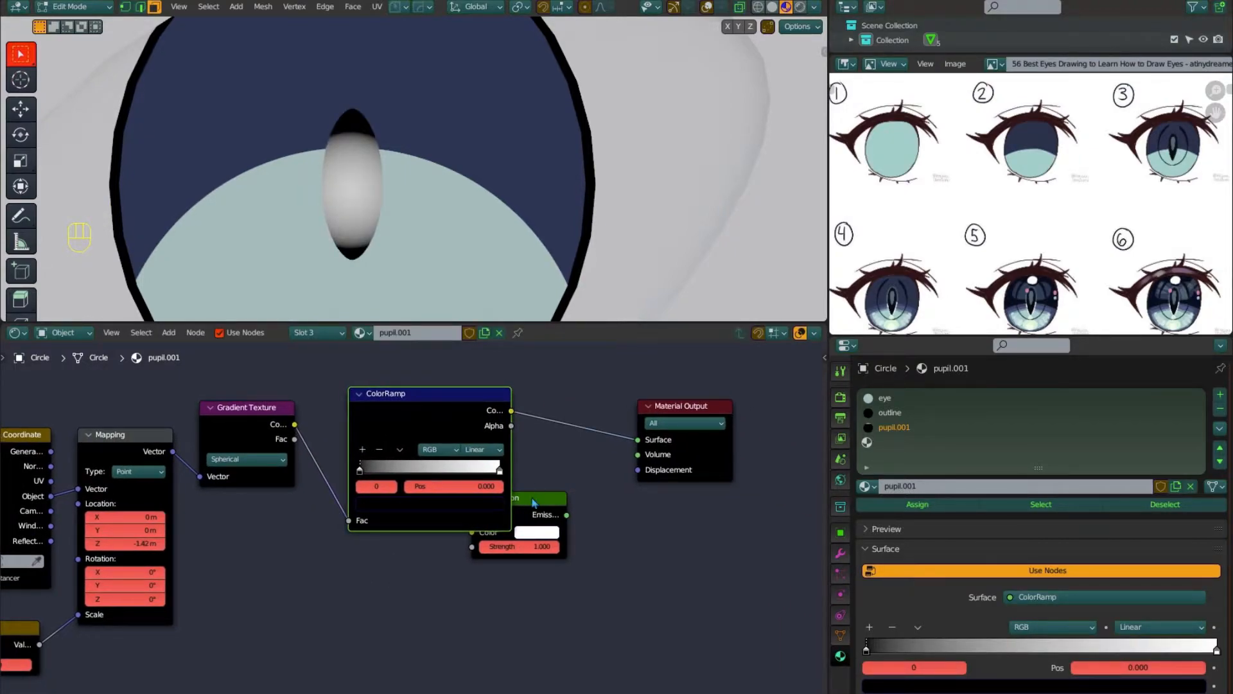
Move the Emission node clear of the ColorRamp and sharpen the gradient by bringing its stops close together, the white one at 0.564
drag(532, 502, 574, 516)
mouse_move(364, 470)
mouse_down()
mouse_move(473, 473)
mouse_move(437, 474)
mouse_up()
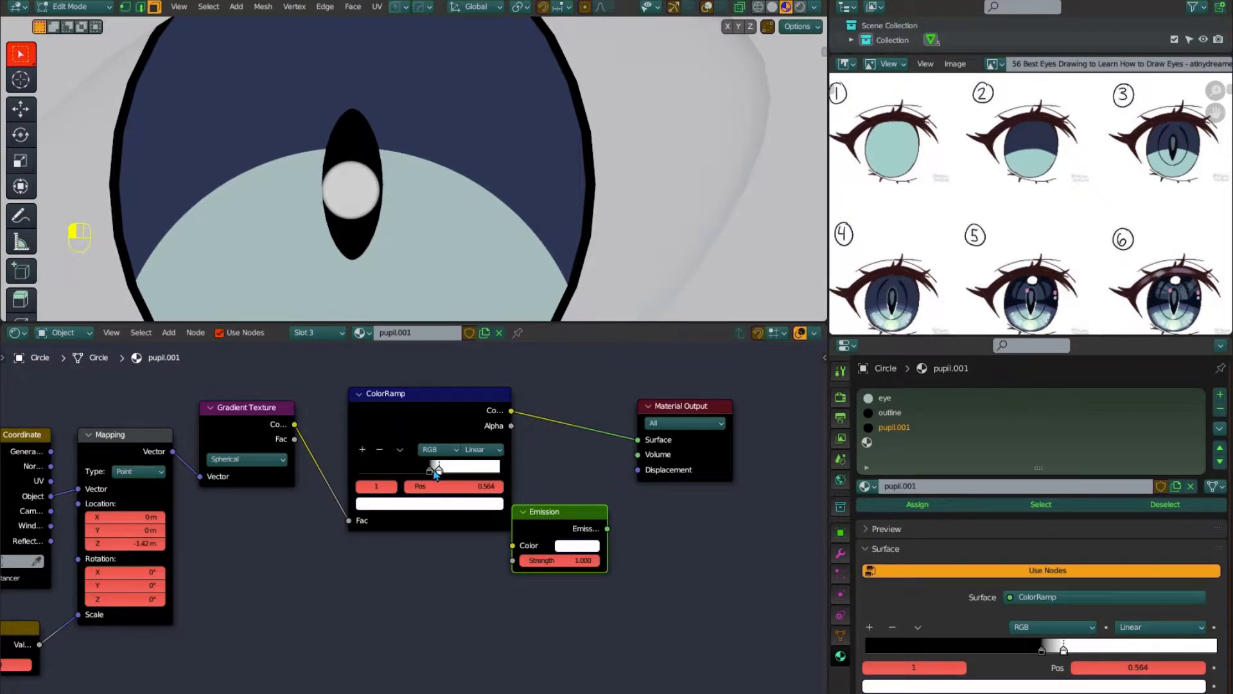
drag(441, 475, 441, 476)
Spread the pupil nodes apart to make room between the Gradient Texture and the ColorRamp
shift+middle_drag(233, 577, 369, 551)
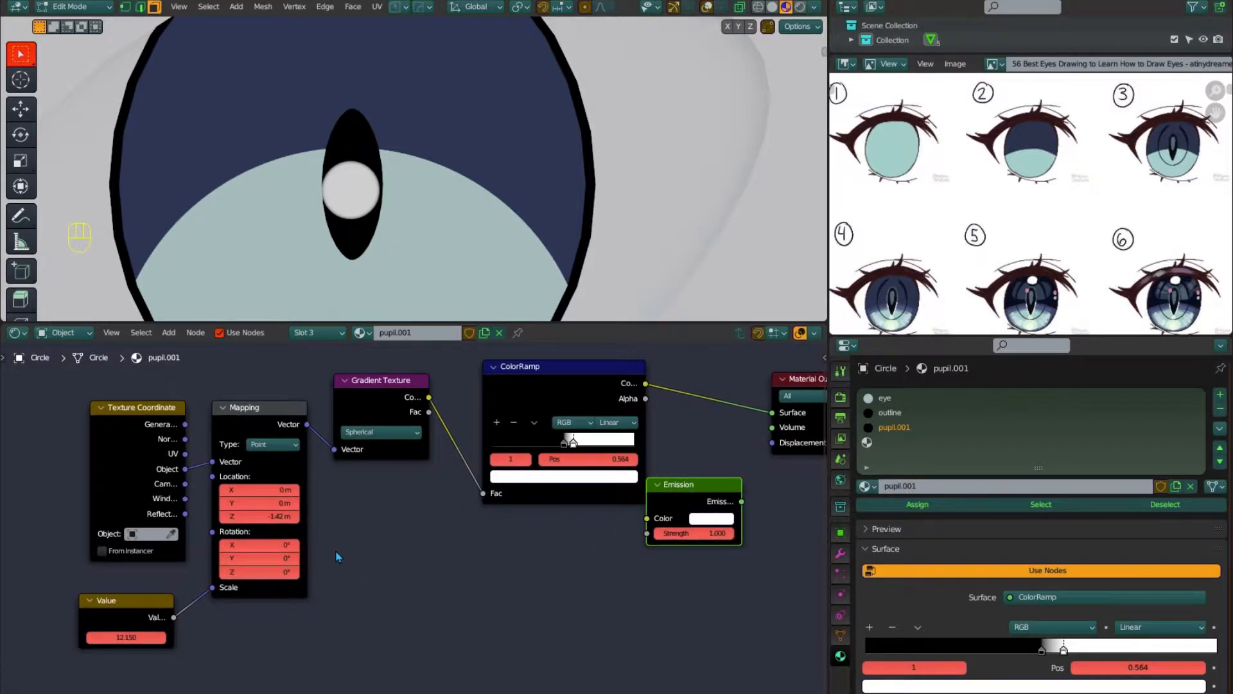
drag(117, 414, 44, 414)
drag(257, 407, 202, 405)
drag(385, 381, 331, 389)
drag(512, 405, 573, 391)
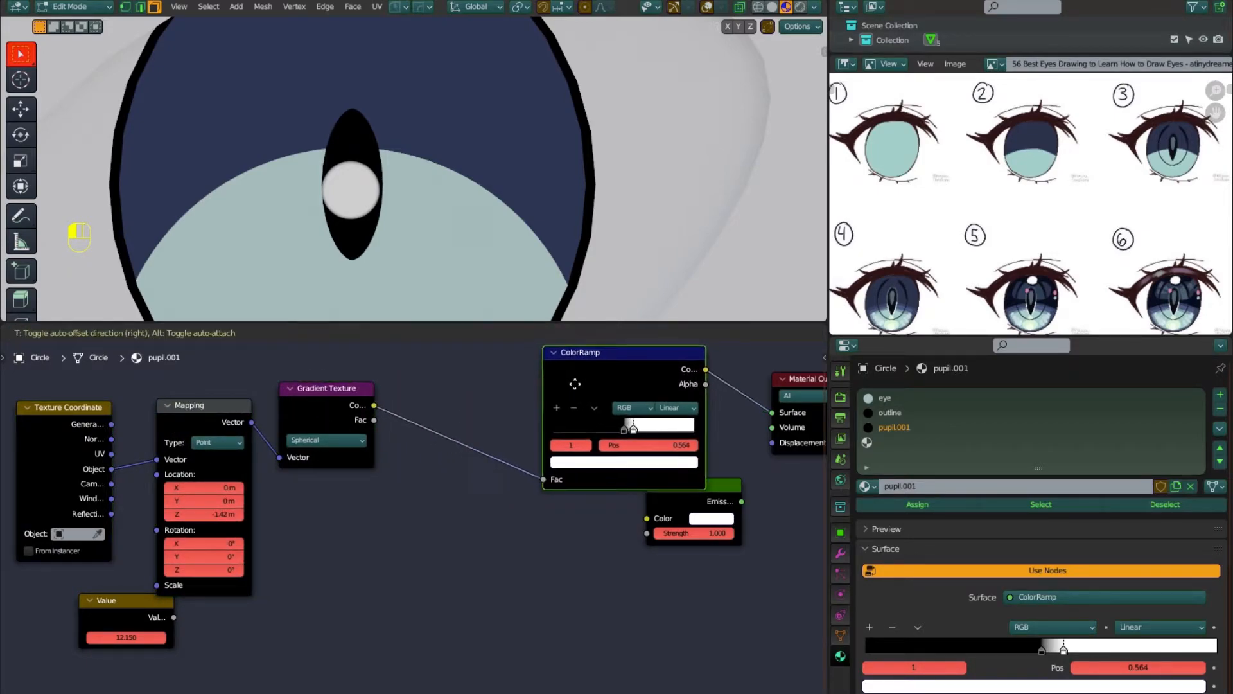
drag(720, 487, 740, 535)
Add a Vector Math node set to Multiply and insert it between the Gradient Texture and the ColorRamp
key(shift+a)
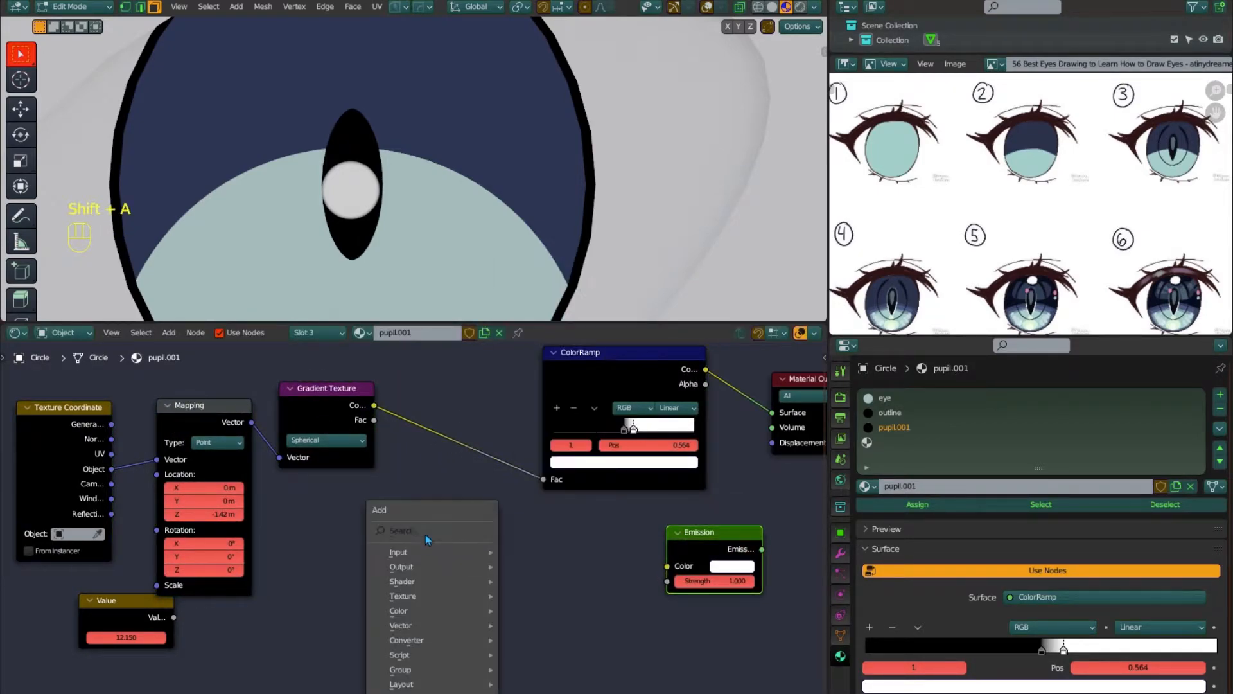
click(426, 534)
text(vec)
key(Return)
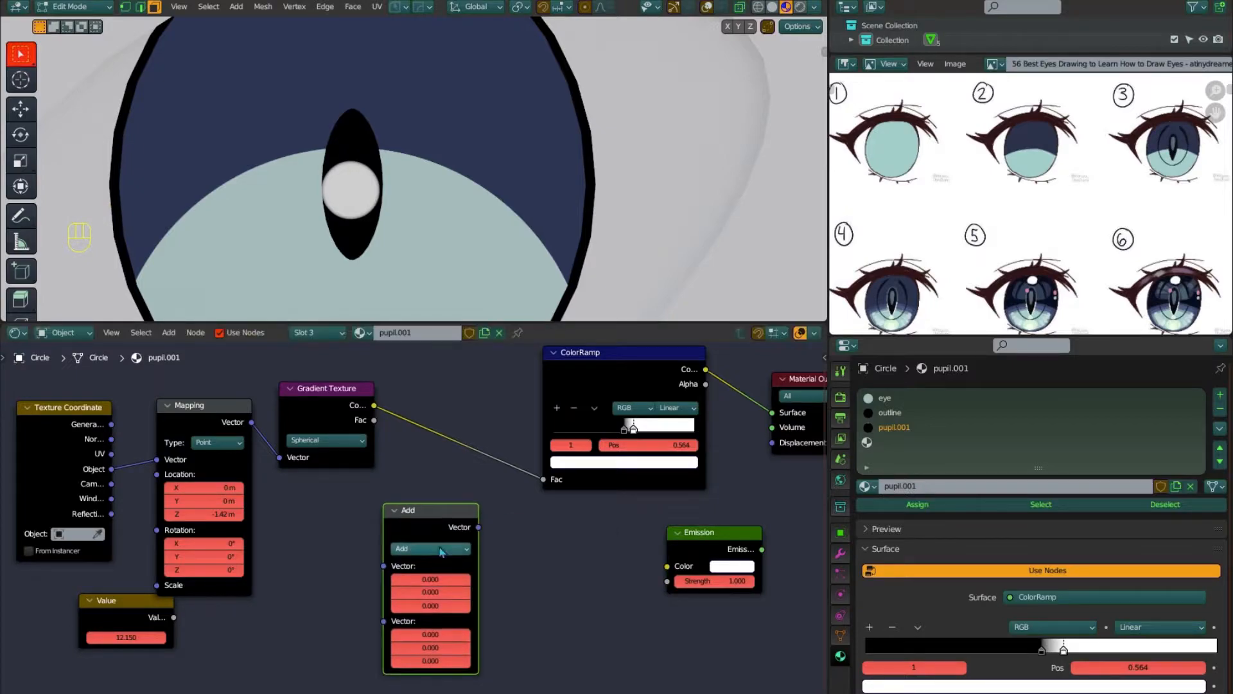
click(430, 548)
click(418, 528)
drag(418, 530, 463, 424)
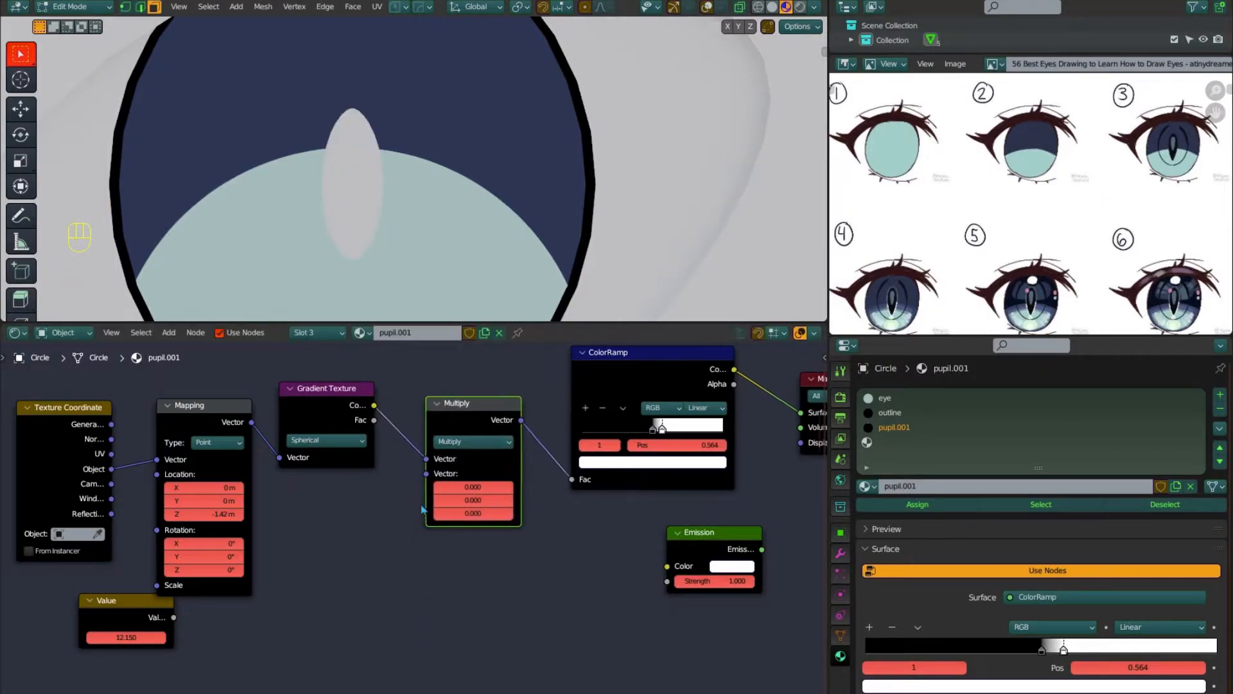
Adjust the Multiply vector to -1.900, 4.580, -0.160 and the Mapping Location to X 0.03 m and Y -0.09 m
shift+drag(475, 487, 478, 514)
shift+drag(475, 487, 473, 514)
scroll(477, 526, up, 2)
shift+drag(473, 562, 471, 562)
shift+drag(96, 546, 98, 530)
Disconnect the Value node from the Mapping Scale and set the Scale to X 35.7, Y 44 and Z 11.2
middle_drag(126, 692, 365, 602)
drag(251, 582, 171, 589)
drag(317, 579, 369, 596)
drag(317, 613, 351, 613)
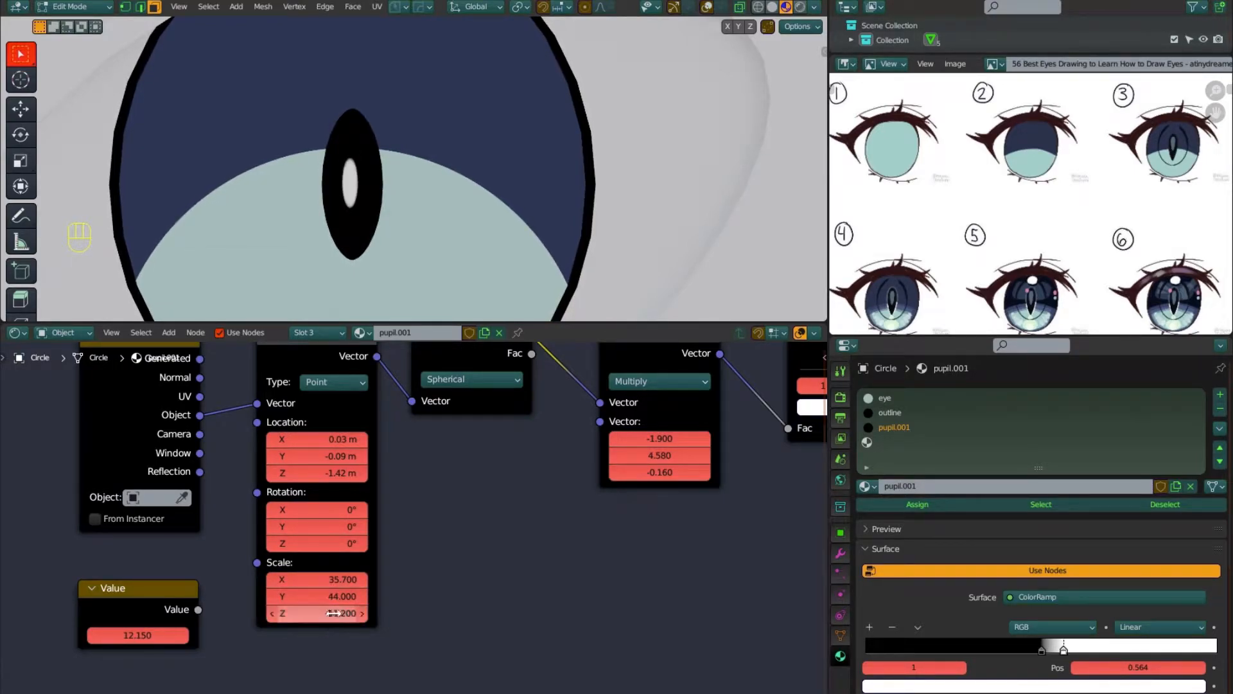
Set the Mapping Scale to X -28.9, Y 1 and Z 11.8 to shape the pupil's inner highlight
click(335, 596)
text(1)
key(Return)
click(344, 579)
text(2)
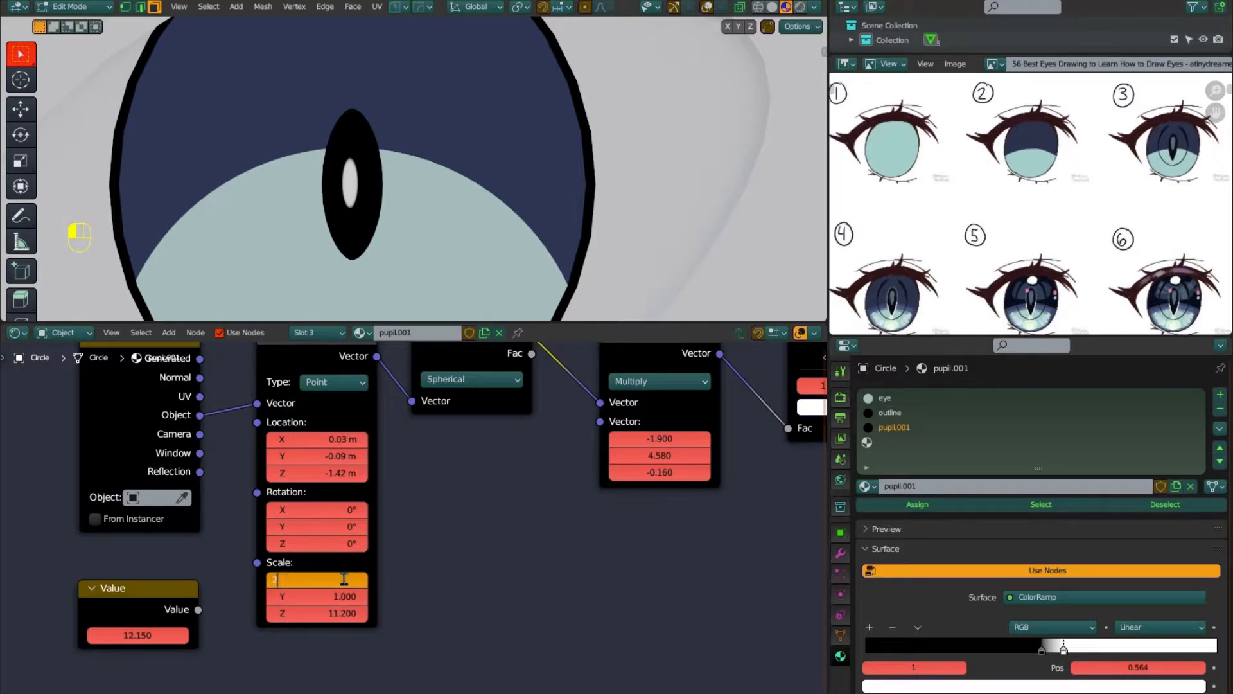
key(Return)
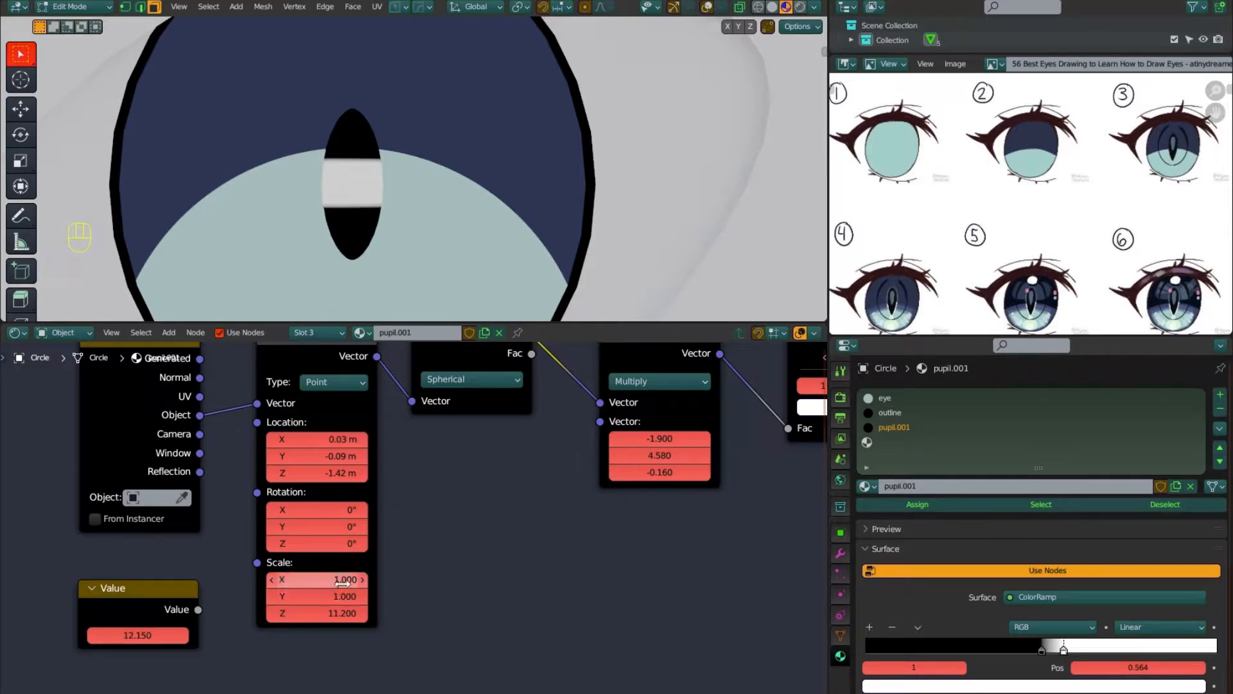
drag(321, 578, 273, 578)
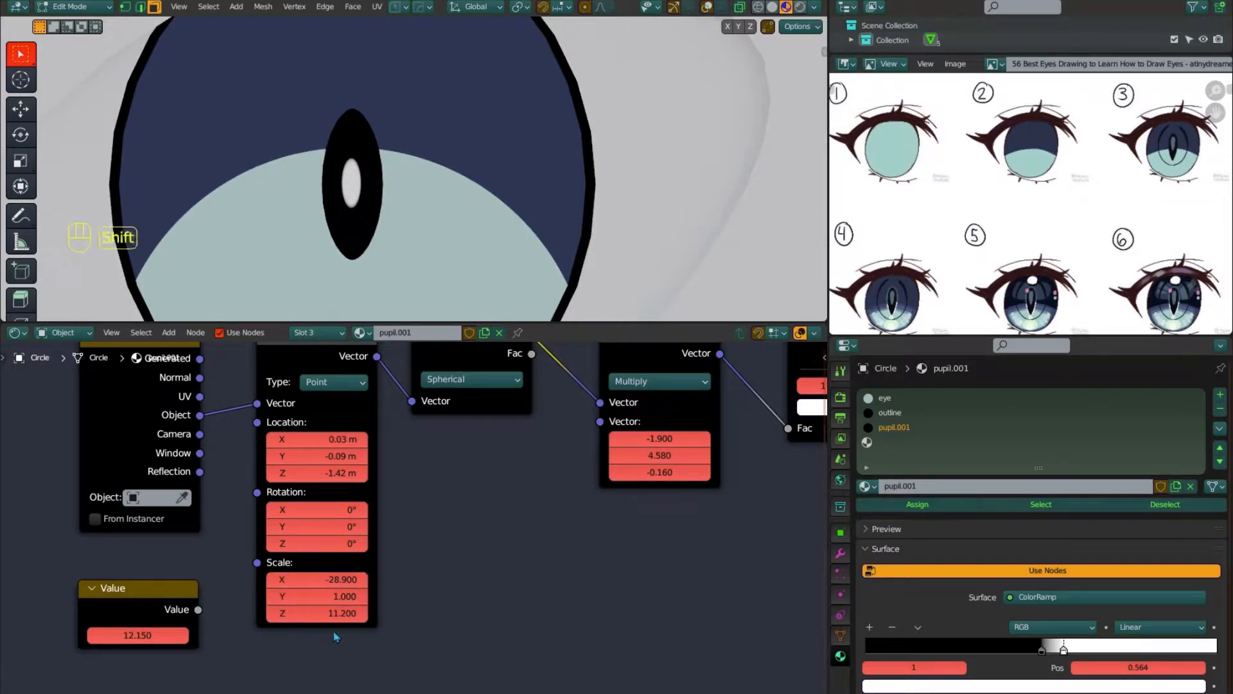
shift+drag(318, 613, 327, 613)
Fine-tune the Multiply vector to -0.810, 4.560, -0.160
middle_drag(569, 539, 389, 575)
mouse_move(483, 477)
shift+mouse_down()
mouse_move(494, 477)
mouse_move(482, 500)
shift+mouse_up()
scroll(424, 563, down, 2)
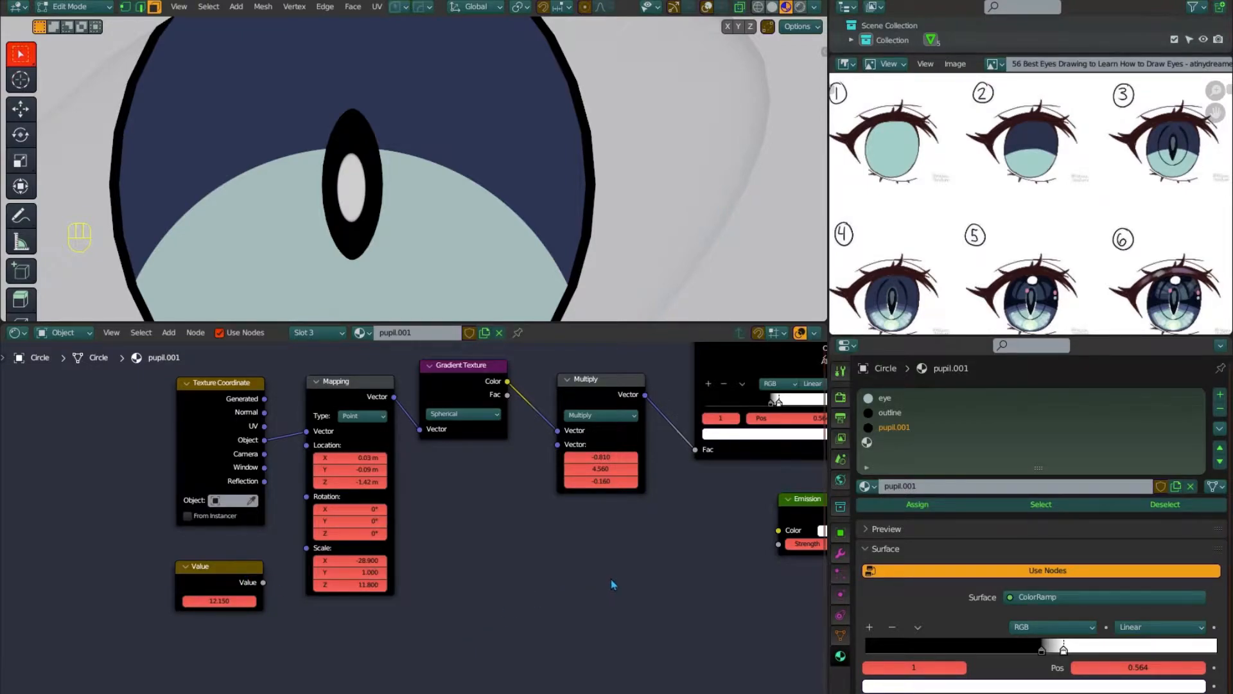
Move the Material Output further along and insert the Emission node between the ColorRamp and the Material Output
middle_drag(612, 584, 547, 587)
scroll(601, 536, up, 4)
middle_drag(602, 536, 454, 565)
middle_drag(374, 617, 105, 689)
drag(622, 478, 740, 444)
click(793, 442)
drag(399, 598, 558, 398)
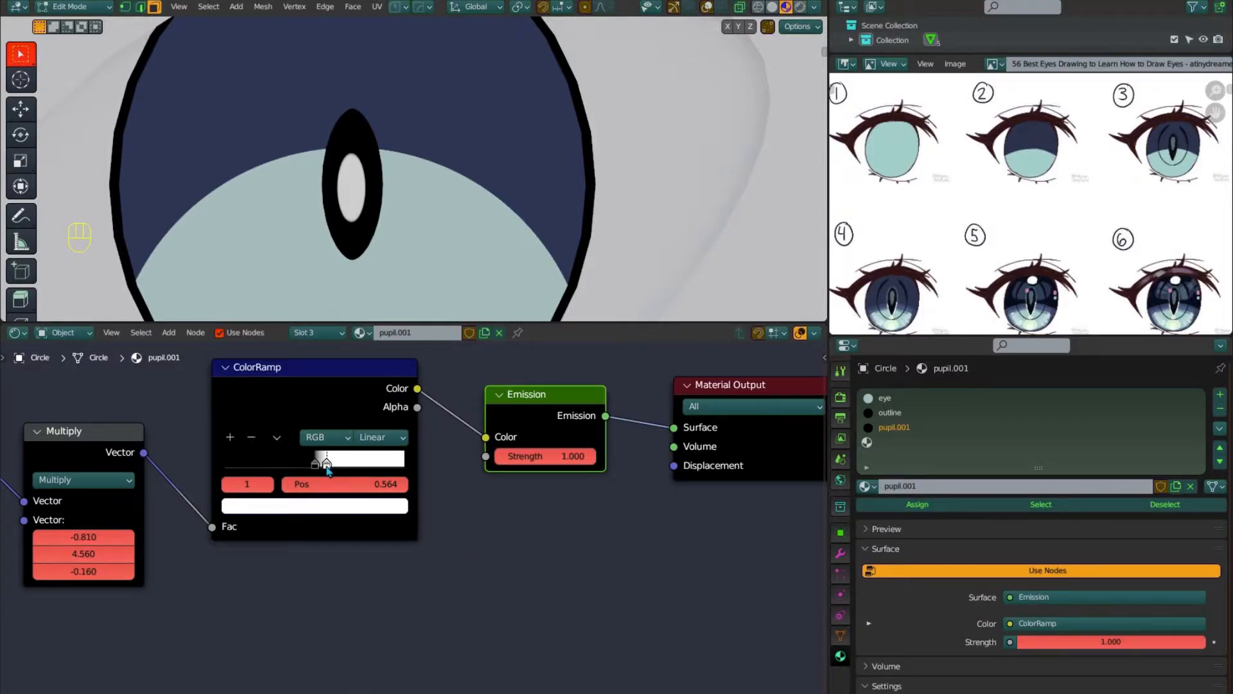
Recolor the ColorRamp's white stop by sampling the blue-grey pupil center in reference drawing 3
click(328, 514)
click(368, 430)
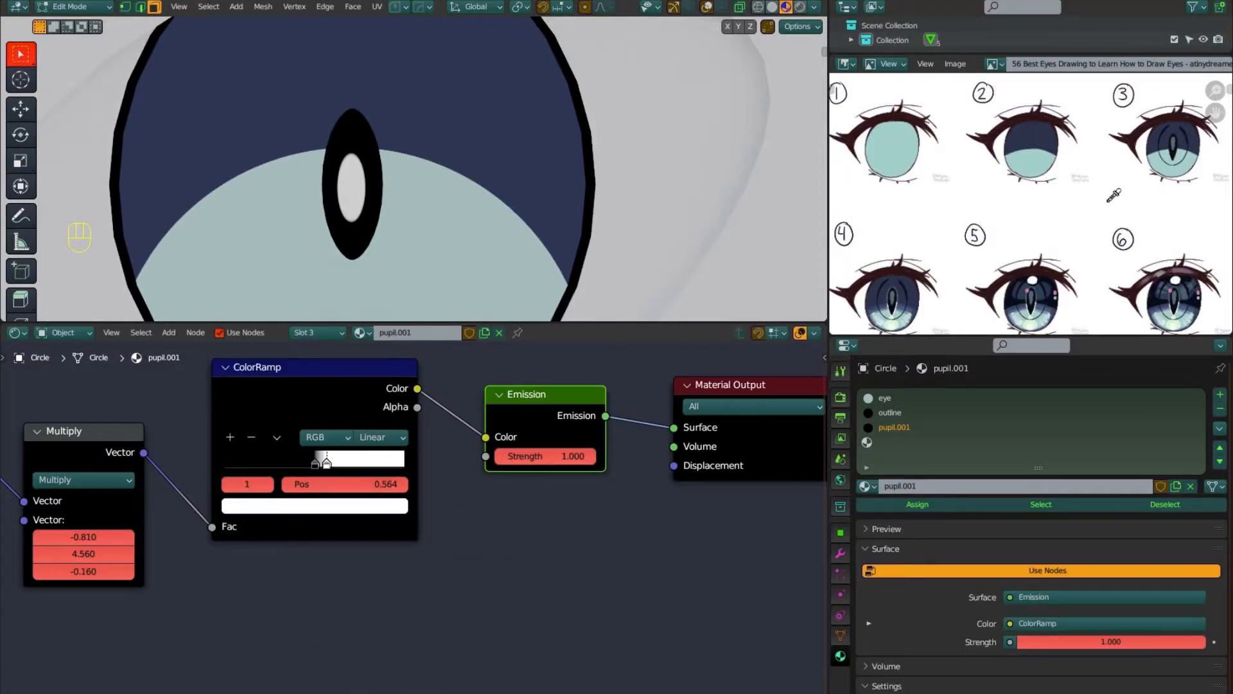
click(1178, 136)
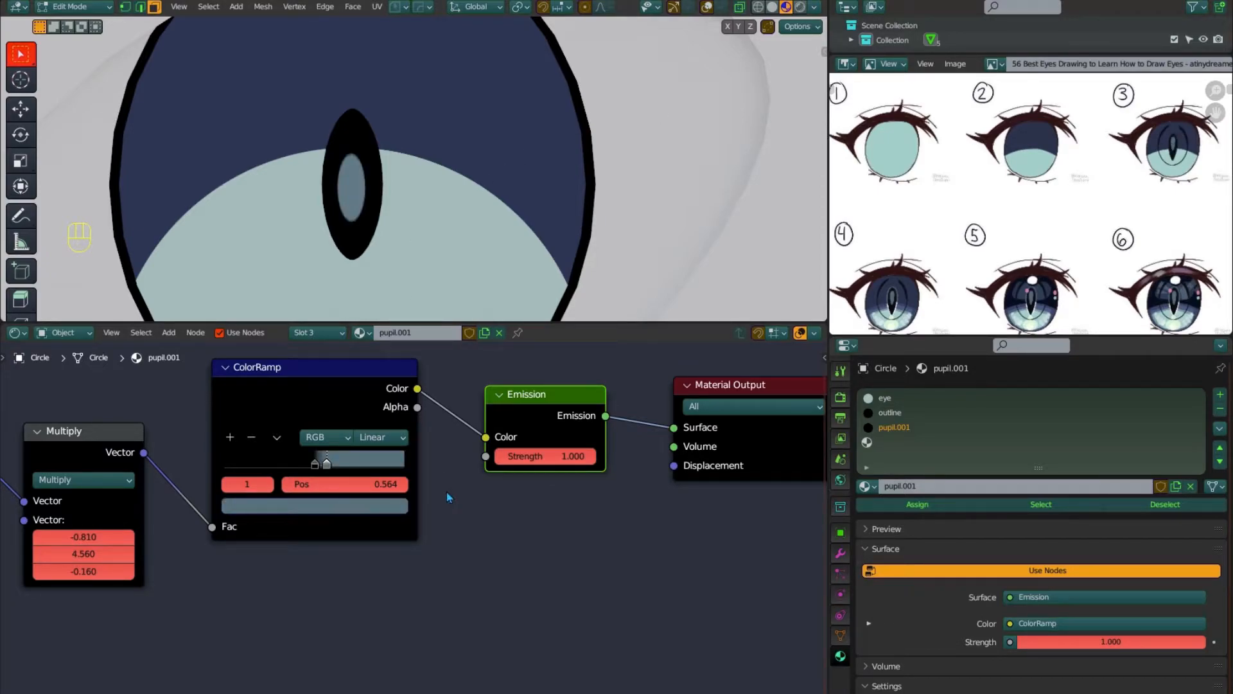
scroll(393, 270, down, 4)
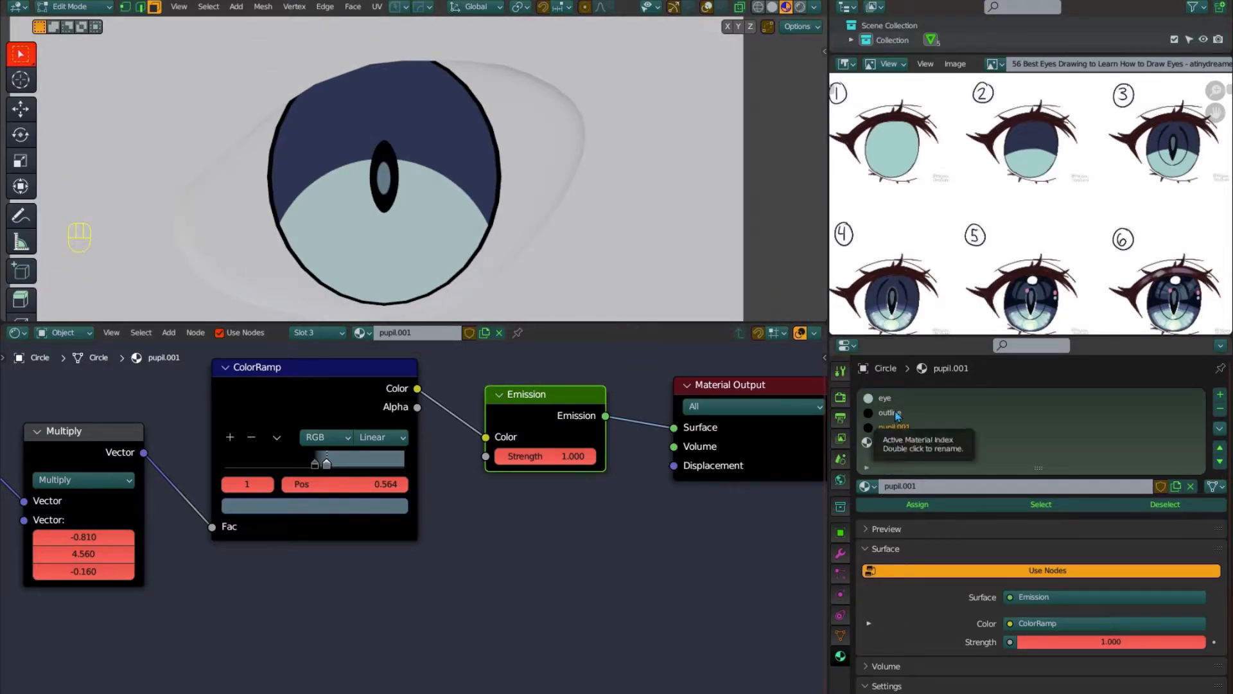
Show the viewport overlays and select the faces along the left arc of the ring around the pupil
click(707, 8)
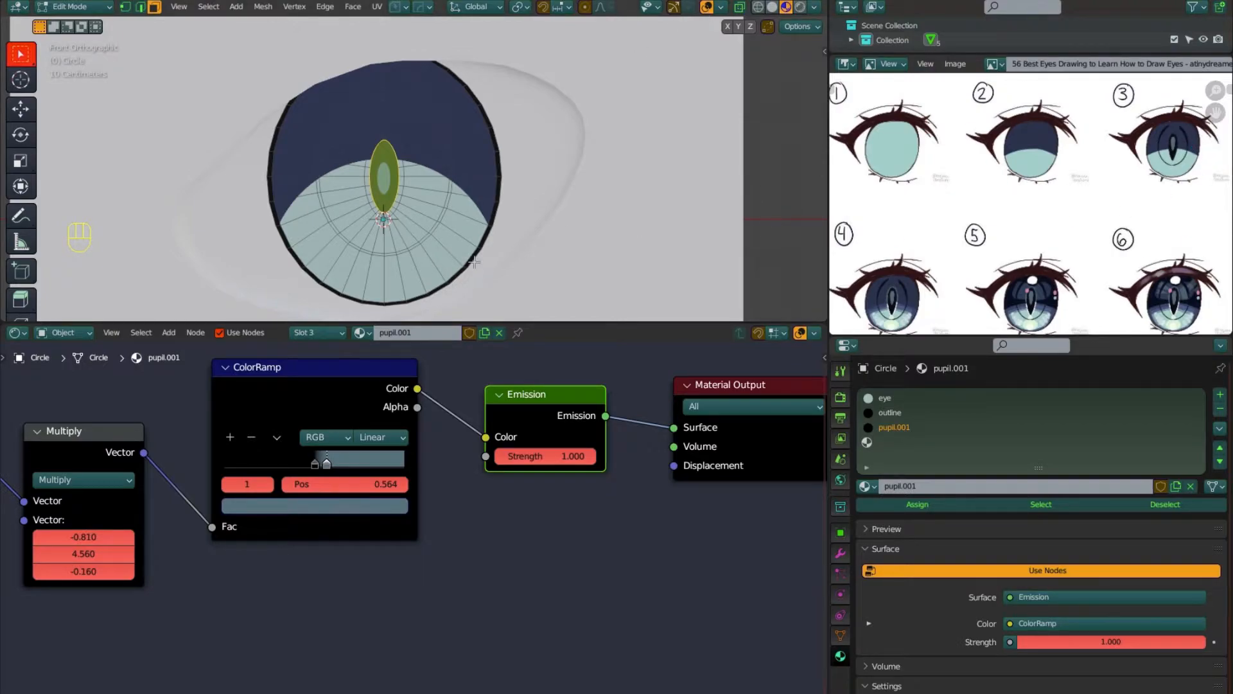
click(324, 214)
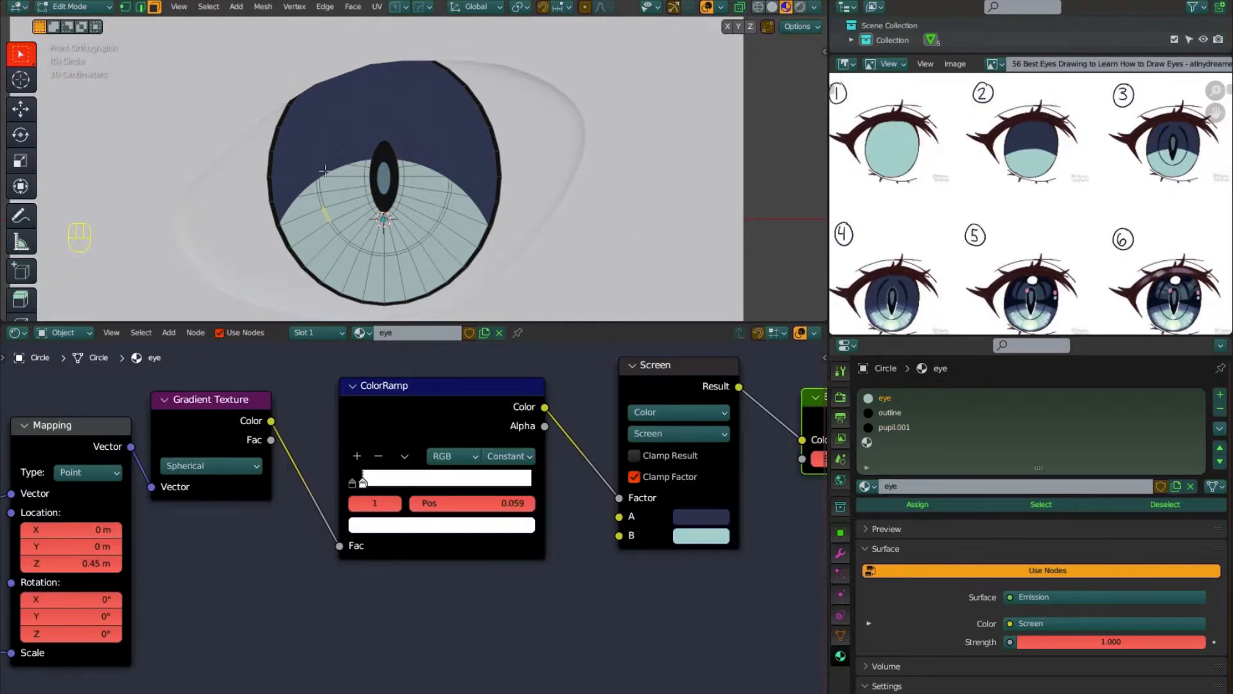
ctrl+click(342, 110)
ctrl+click(365, 97)
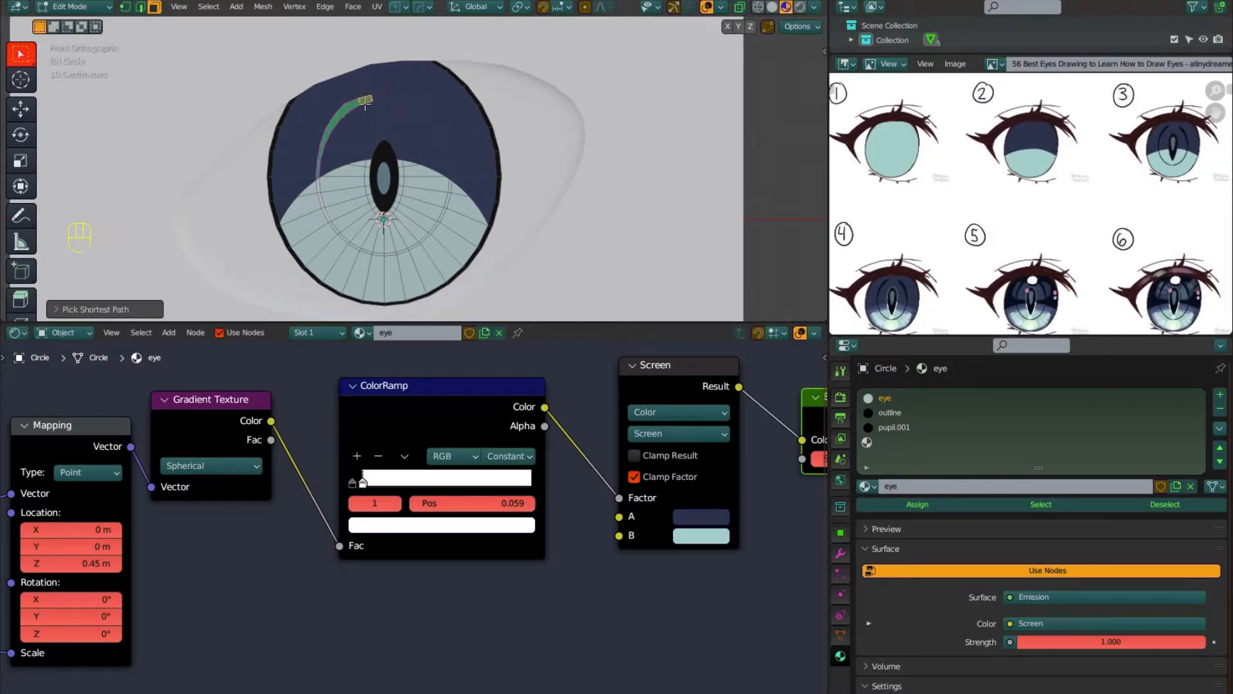
click(866, 444)
click(867, 486)
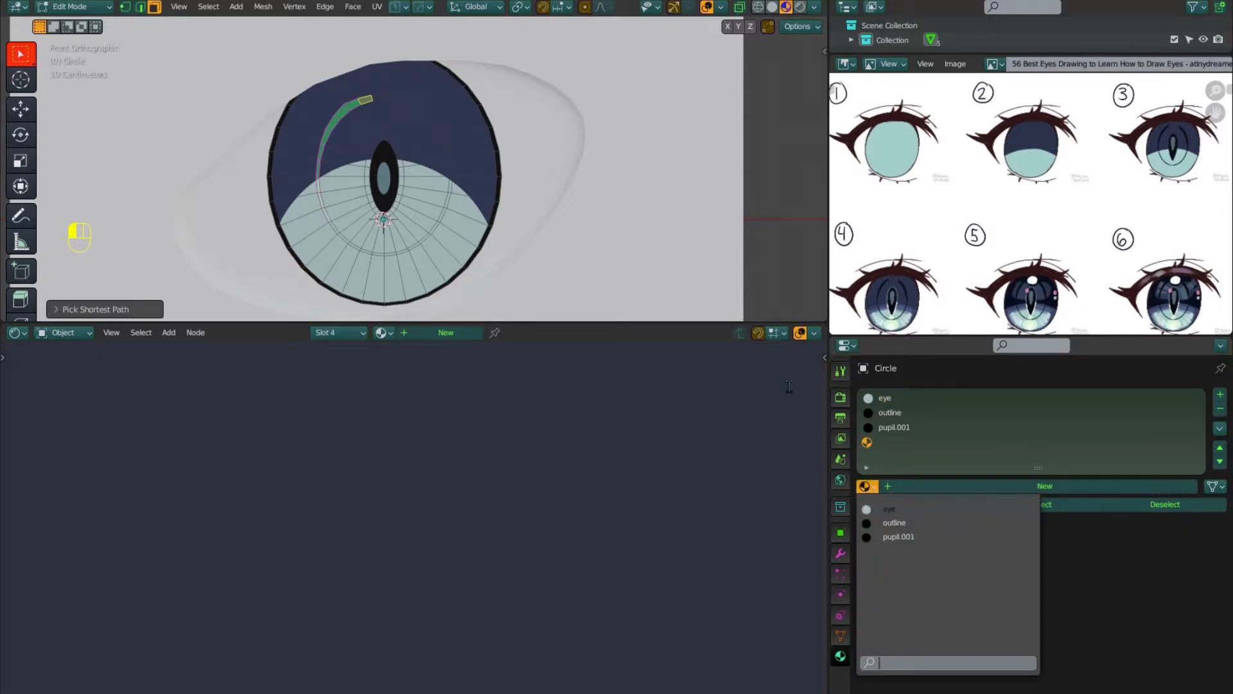
Extend the selection to the ring's right arc and along its lower part, leaving a gap at the top center
scroll(411, 220, up, 1)
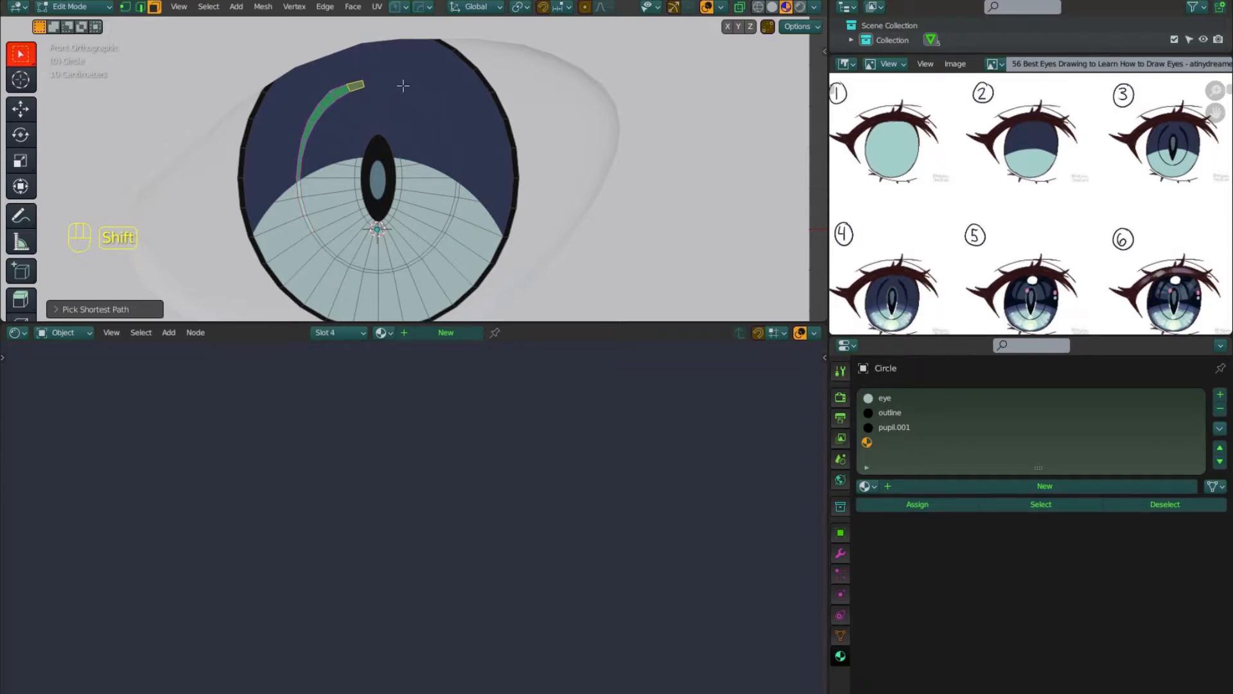
shift+click(403, 85)
shift+click(420, 97)
shift+click(441, 114)
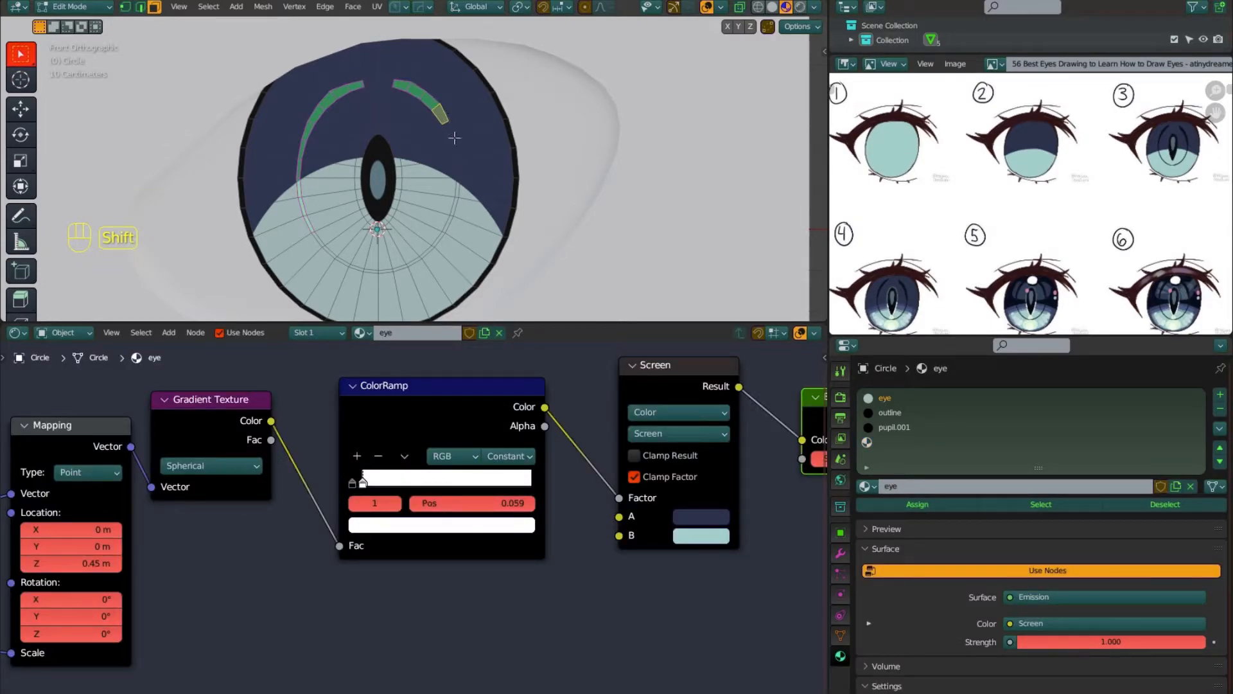
ctrl+click(448, 225)
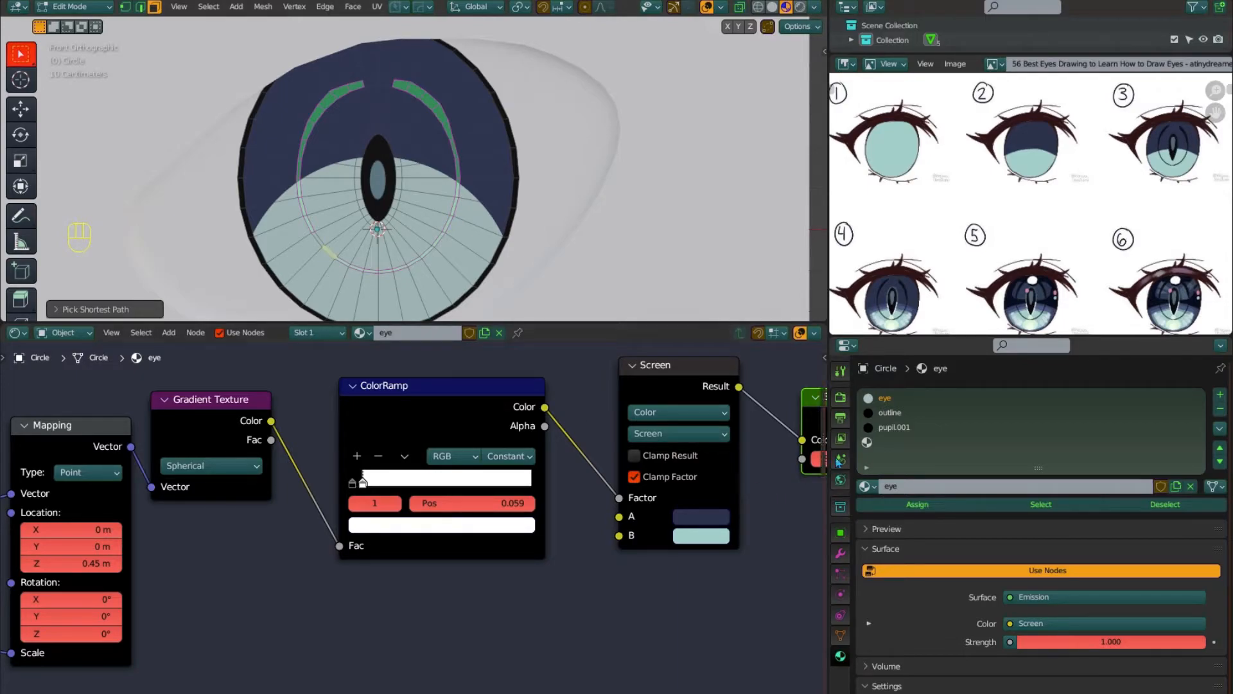
Assign the outline material to the selected ring faces and check the result with the overlays hidden
click(886, 413)
click(893, 503)
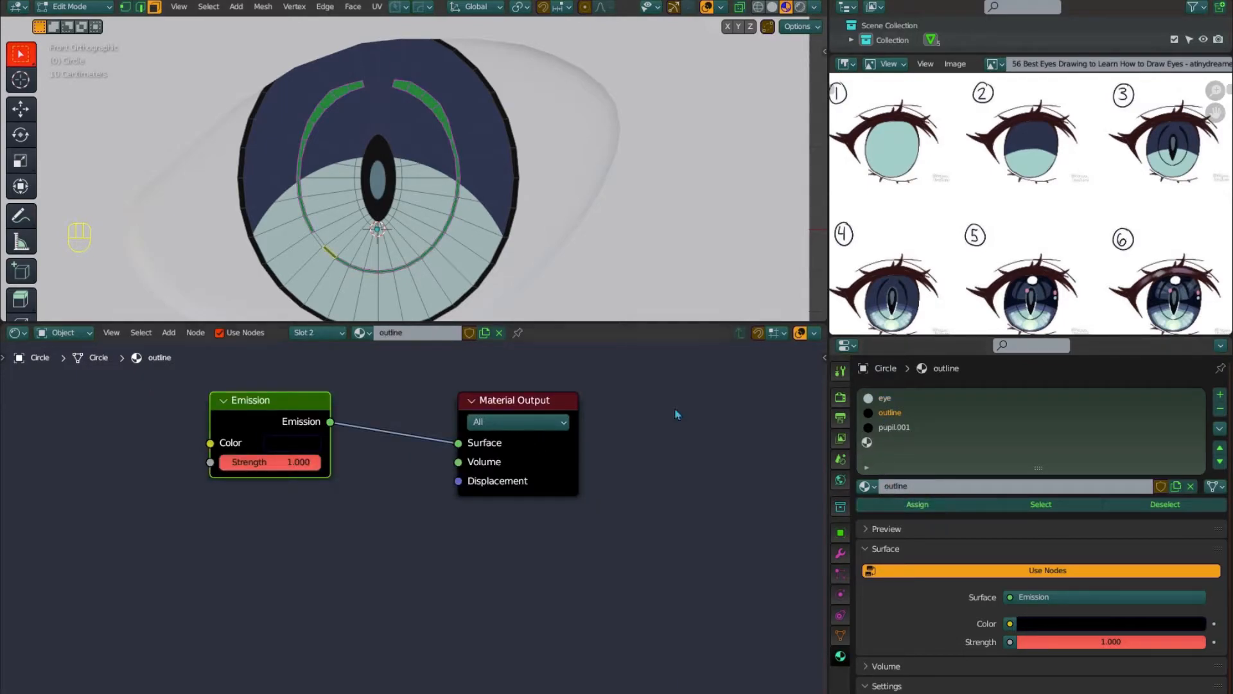
key(Tab)
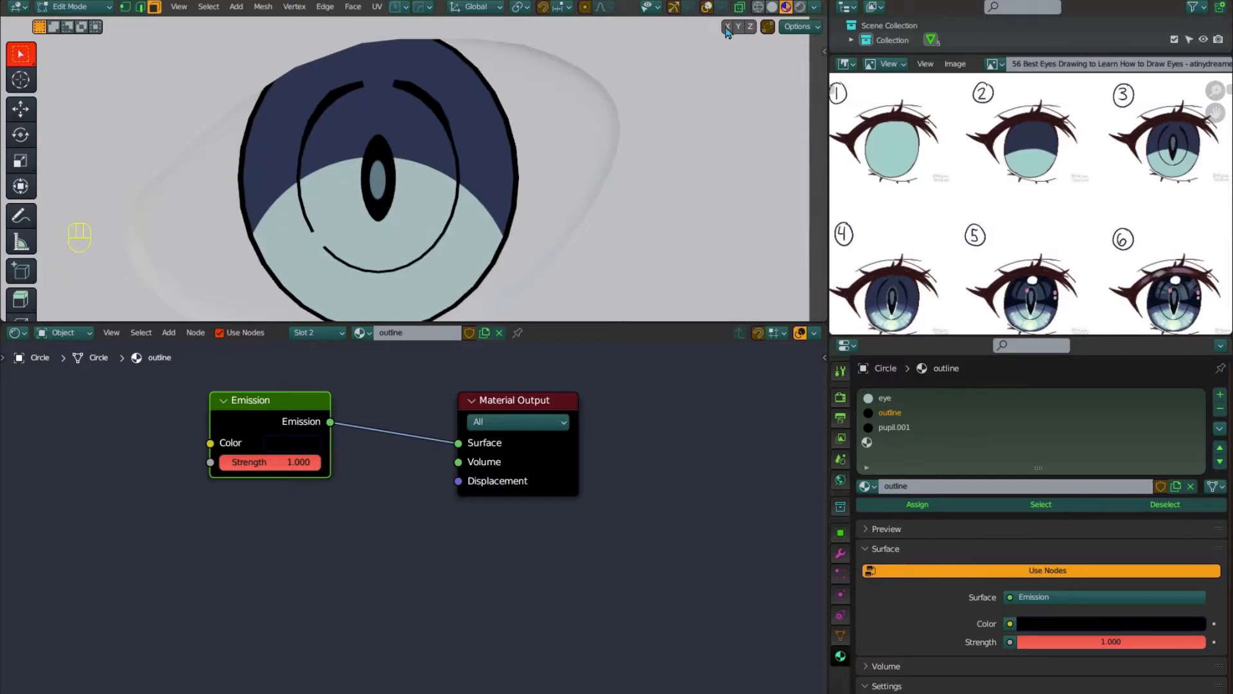
key(Tab)
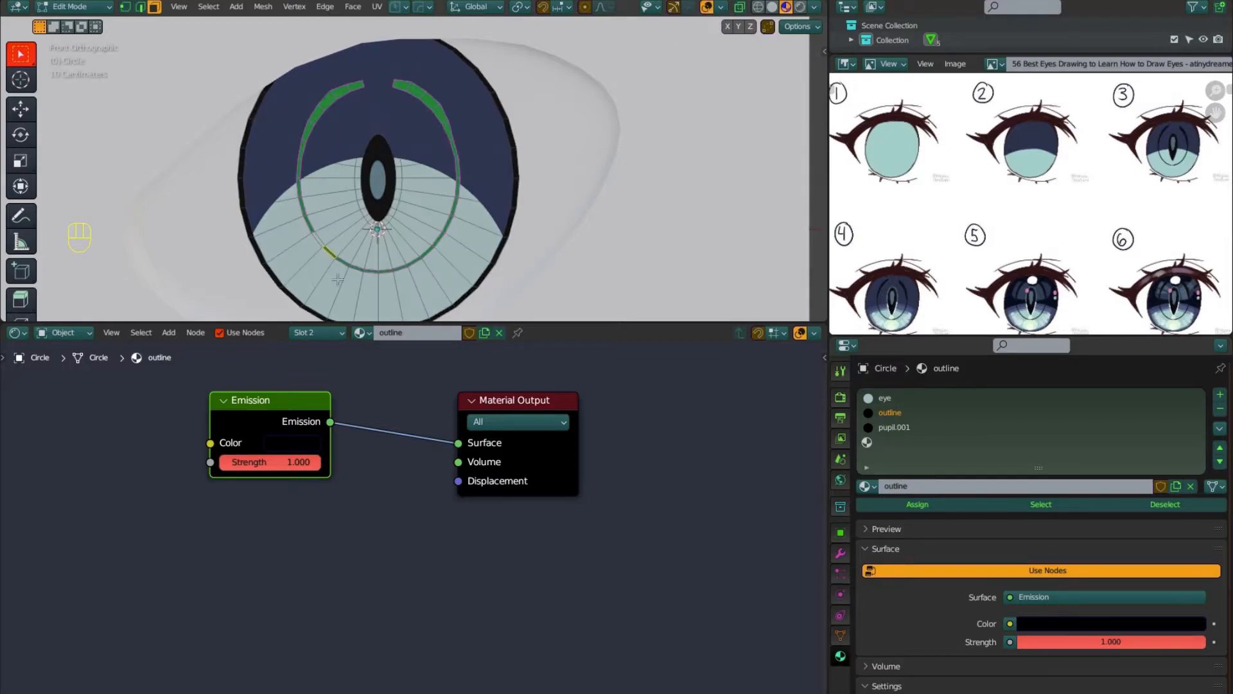
Assign the outline material to the missed face at the ring's lower left and switch to Object Mode
click(320, 240)
click(890, 413)
click(917, 504)
click(74, 7)
click(71, 24)
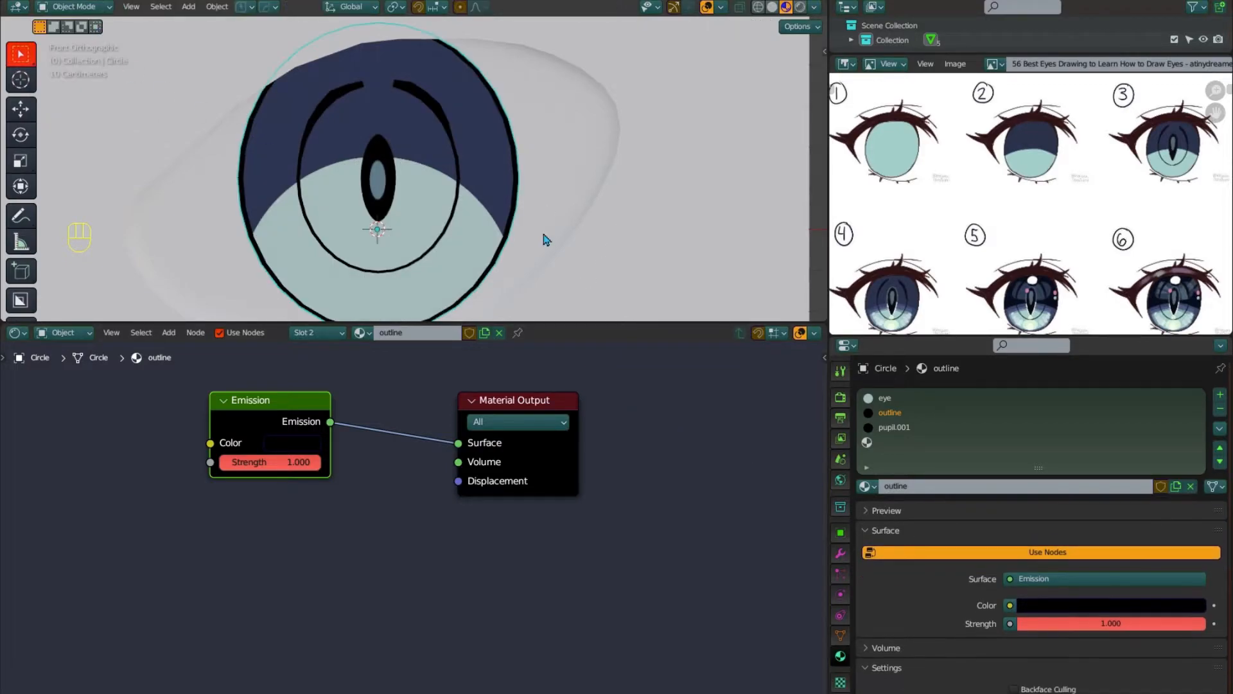
scroll(589, 248, down, 1)
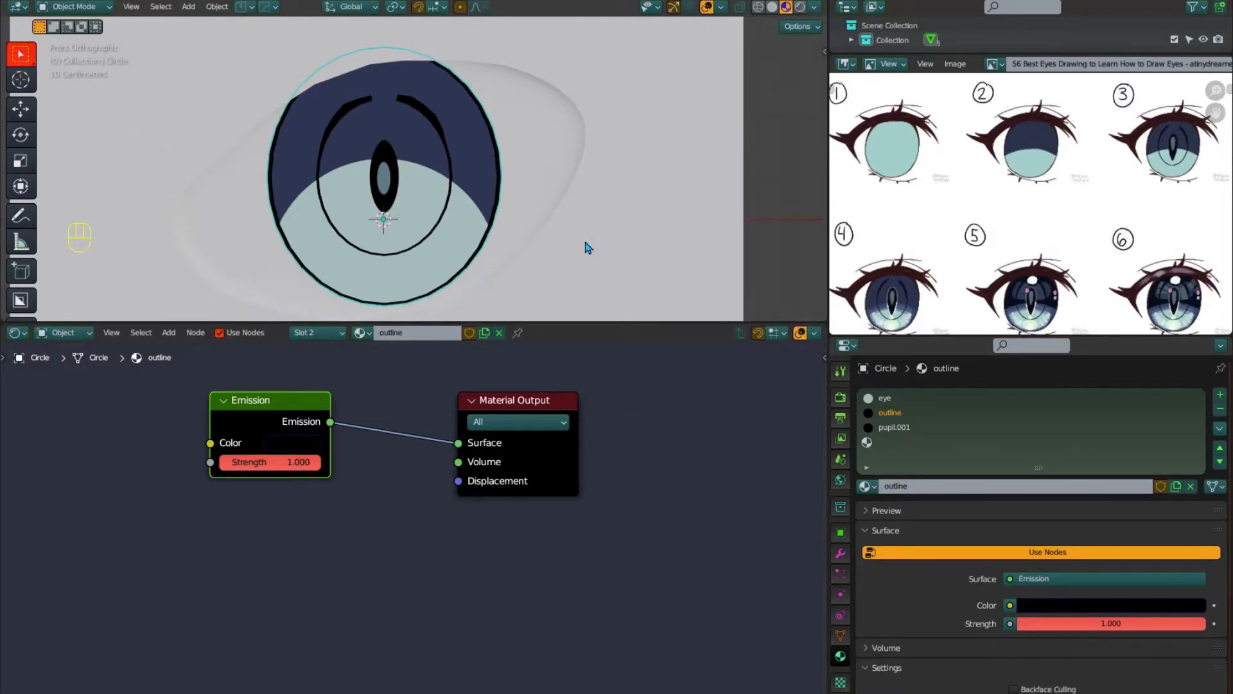
In the eye material, duplicate the spherical Gradient Texture above the existing nodes and preview the copy on the circle
click(893, 401)
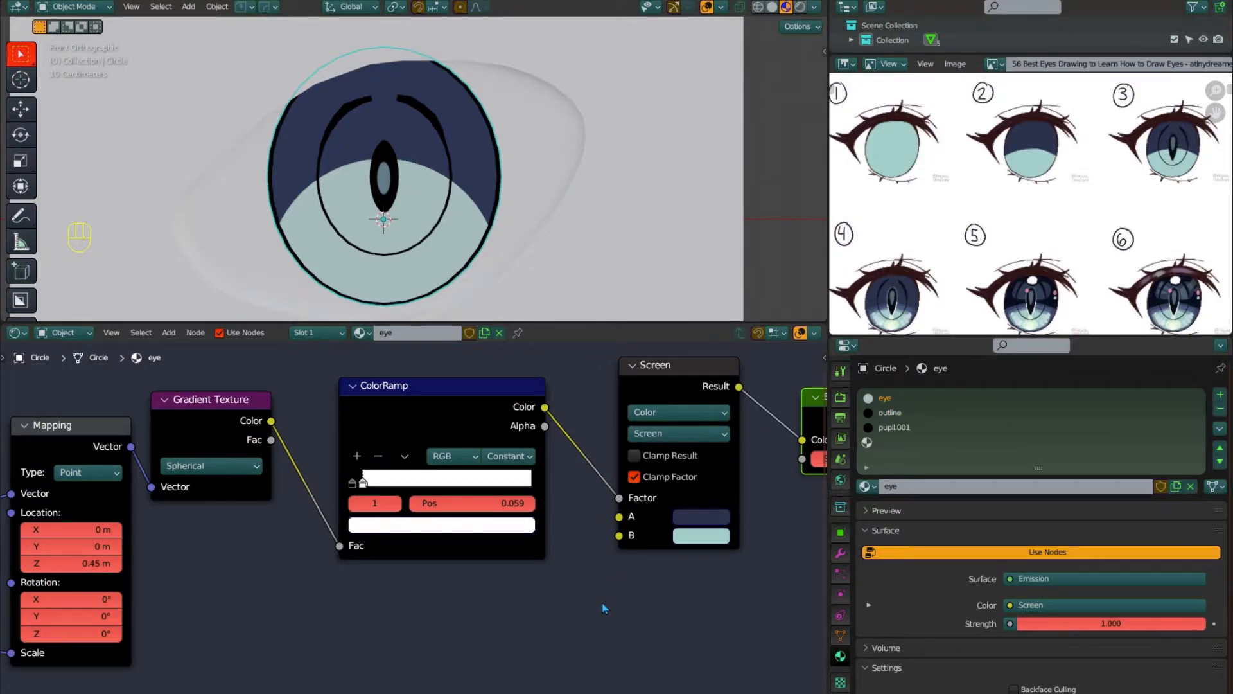
scroll(603, 607, down, 2)
key(shift+d)
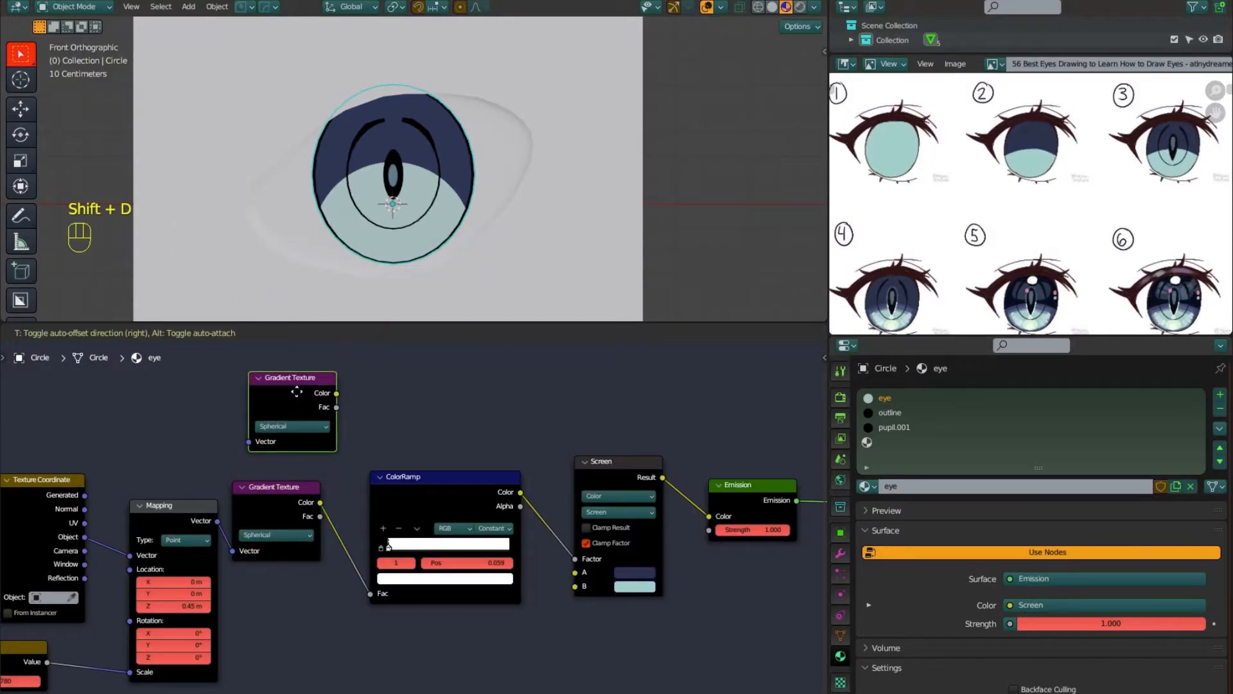
ctrl+shift+click(294, 392)
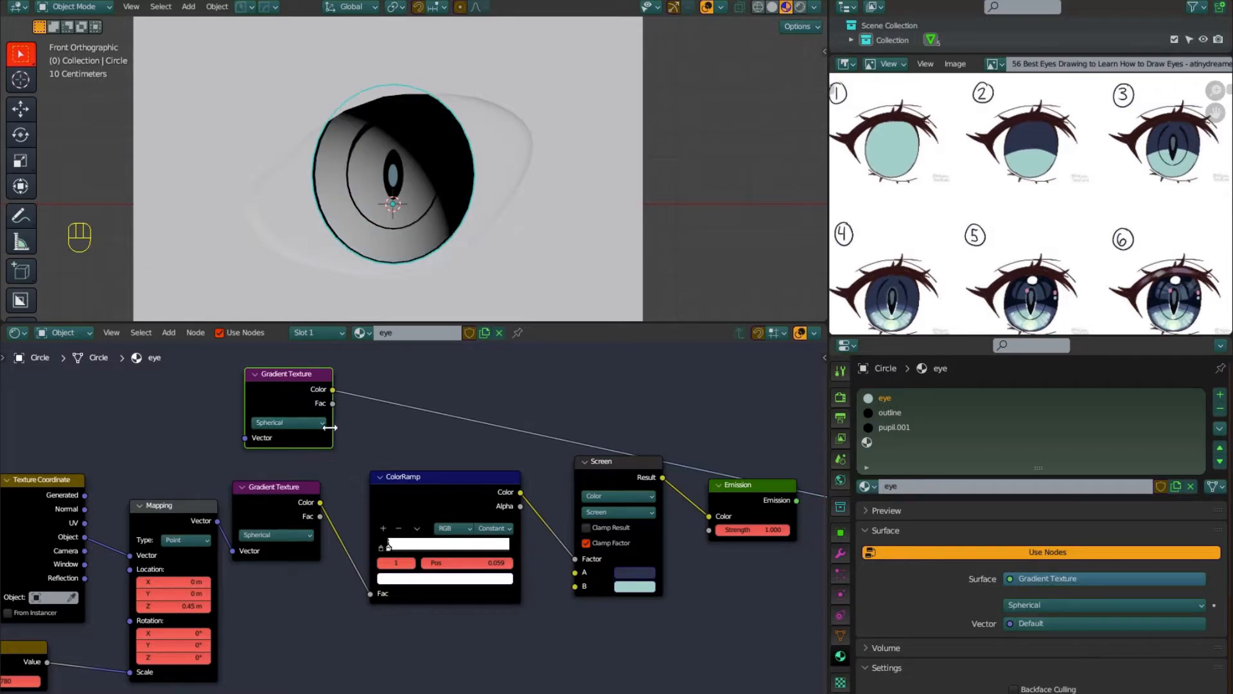
Duplicate the Mapping node above the original and reset the copy's values to their defaults
scroll(340, 465, up, 2)
middle_drag(340, 465, 432, 557)
click(220, 626)
key(shift+d)
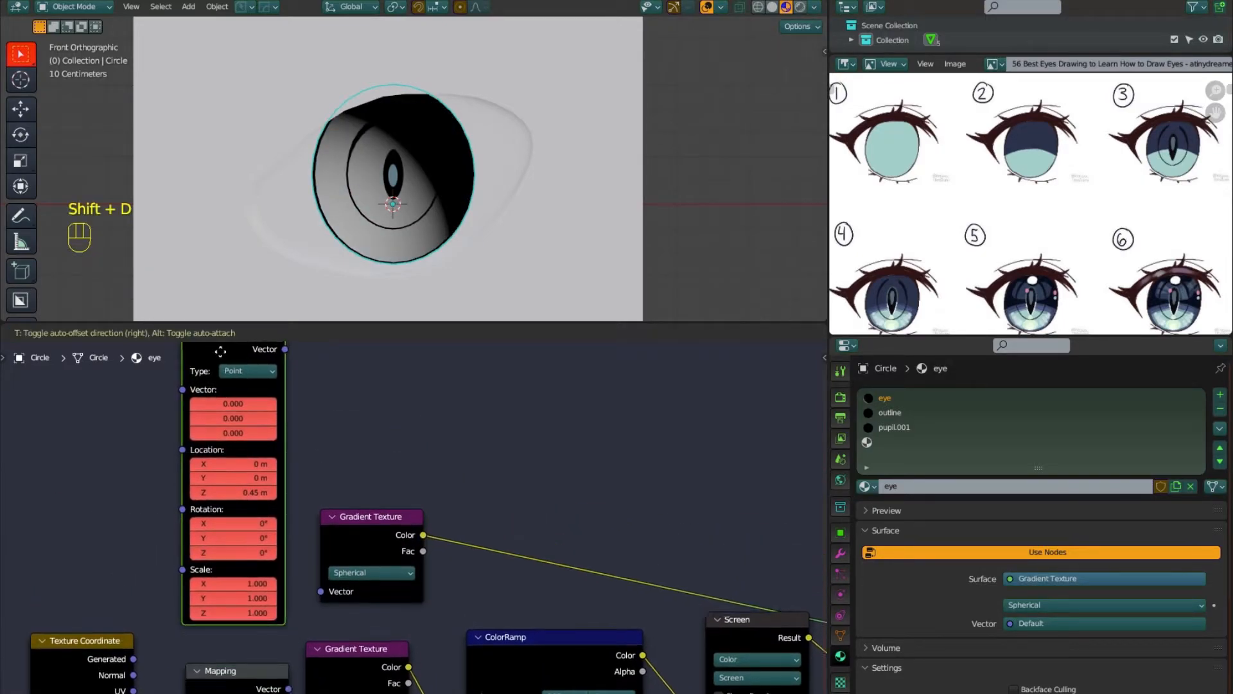
key(BackSpace)
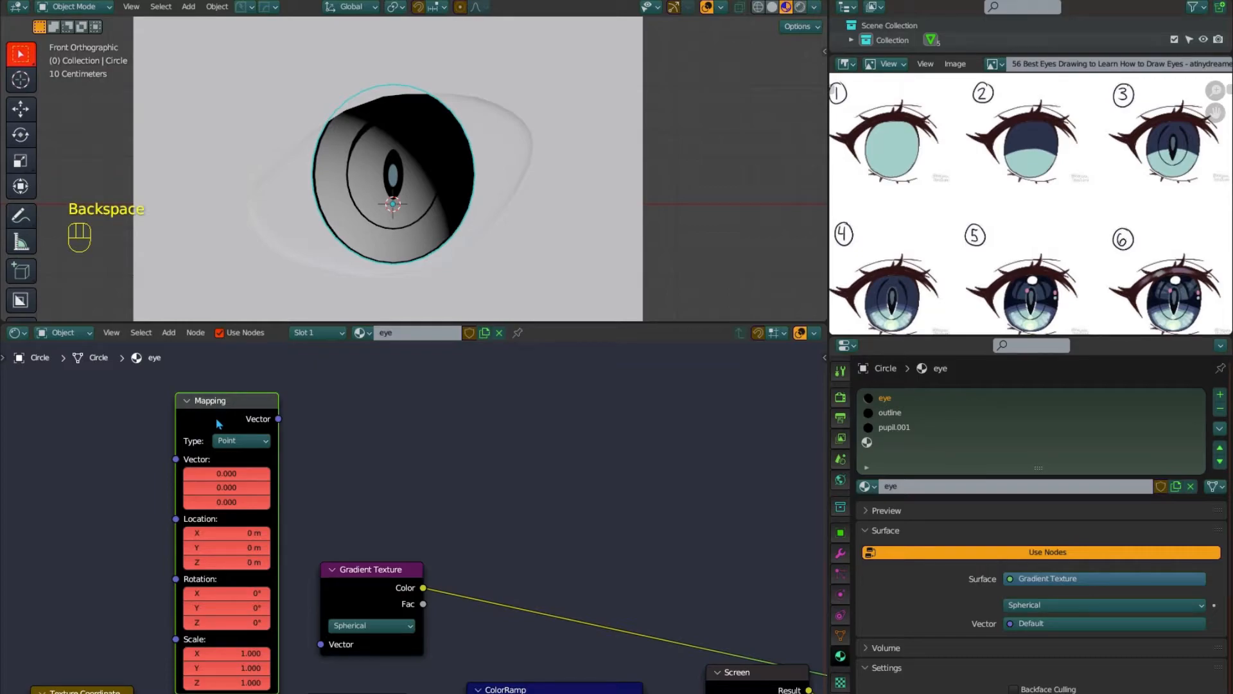
Link the Texture Coordinate's Object output to the new Mapping node and its Vector output to the new Gradient Texture
middle_drag(345, 515, 421, 448)
drag(147, 661, 4, 570)
drag(60, 618, 312, 411)
drag(482, 540, 554, 427)
drag(415, 366, 534, 479)
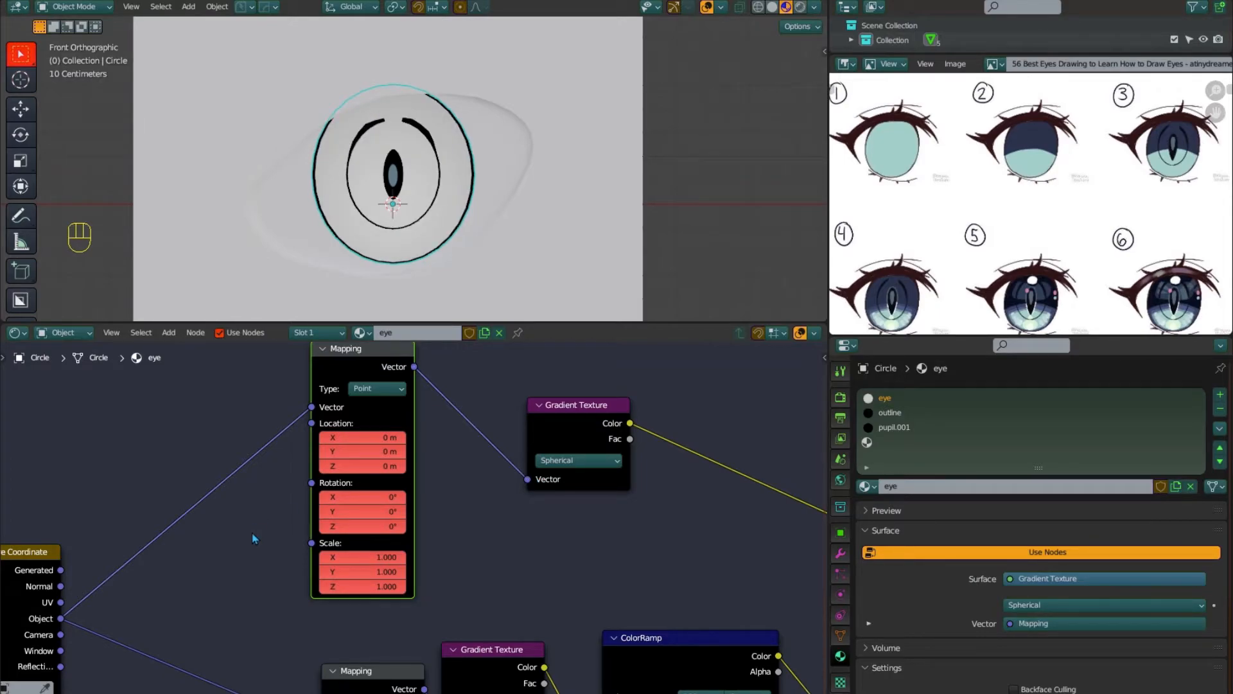
Link the existing Value node to the Scale input of the new Mapping node as well
scroll(252, 532, down, 2)
middle_drag(252, 532, 292, 440)
click(314, 637)
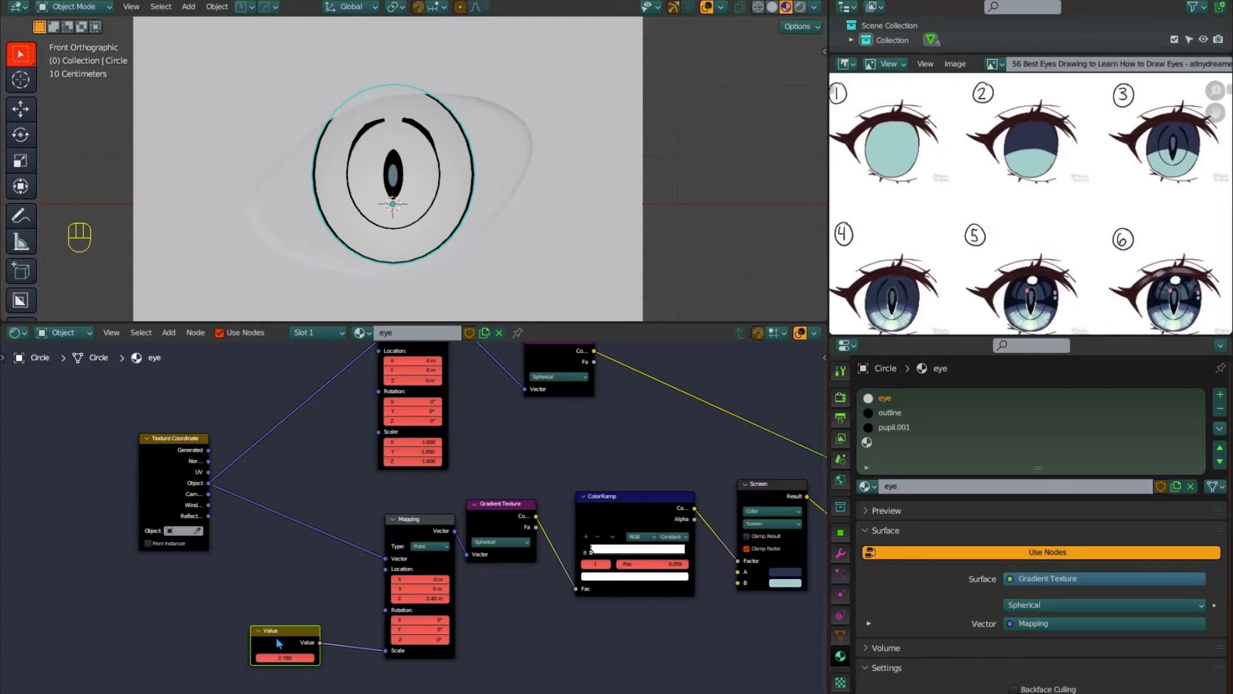
drag(319, 642, 378, 432)
Set the new Mapping node's location to X 0 m, Y 0 m and Z 1.09 m
scroll(473, 433, up, 3)
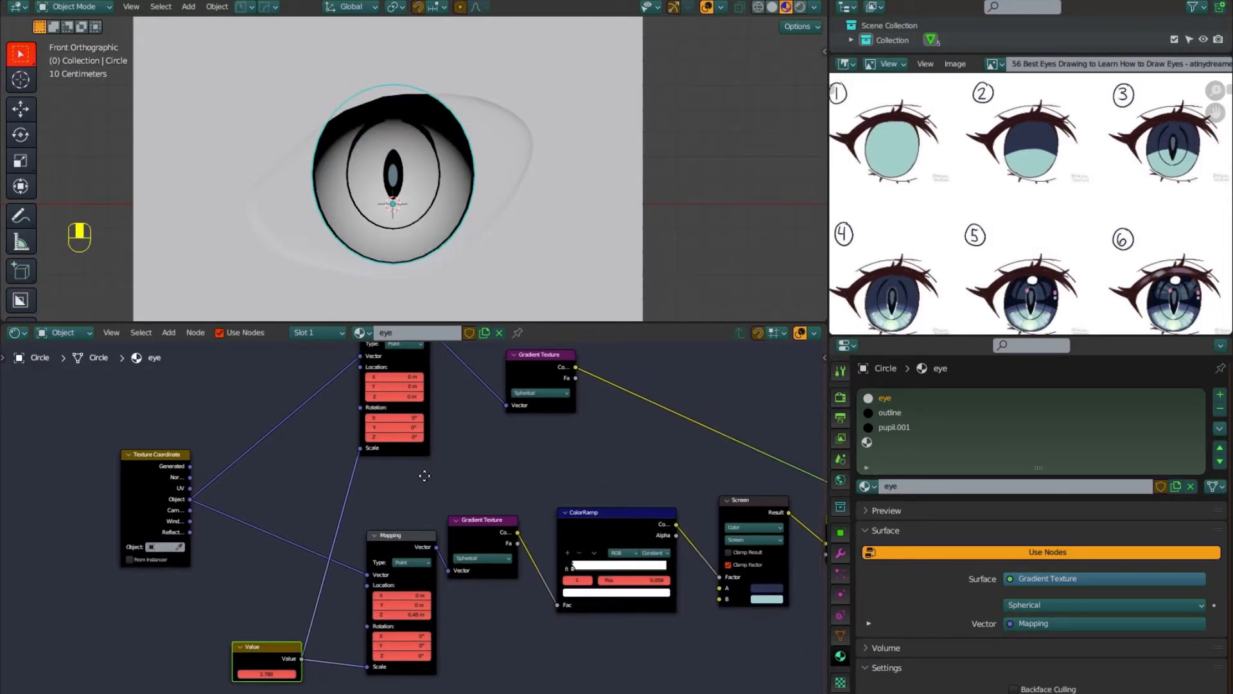
middle_drag(439, 453, 435, 533)
scroll(430, 528, up, 5)
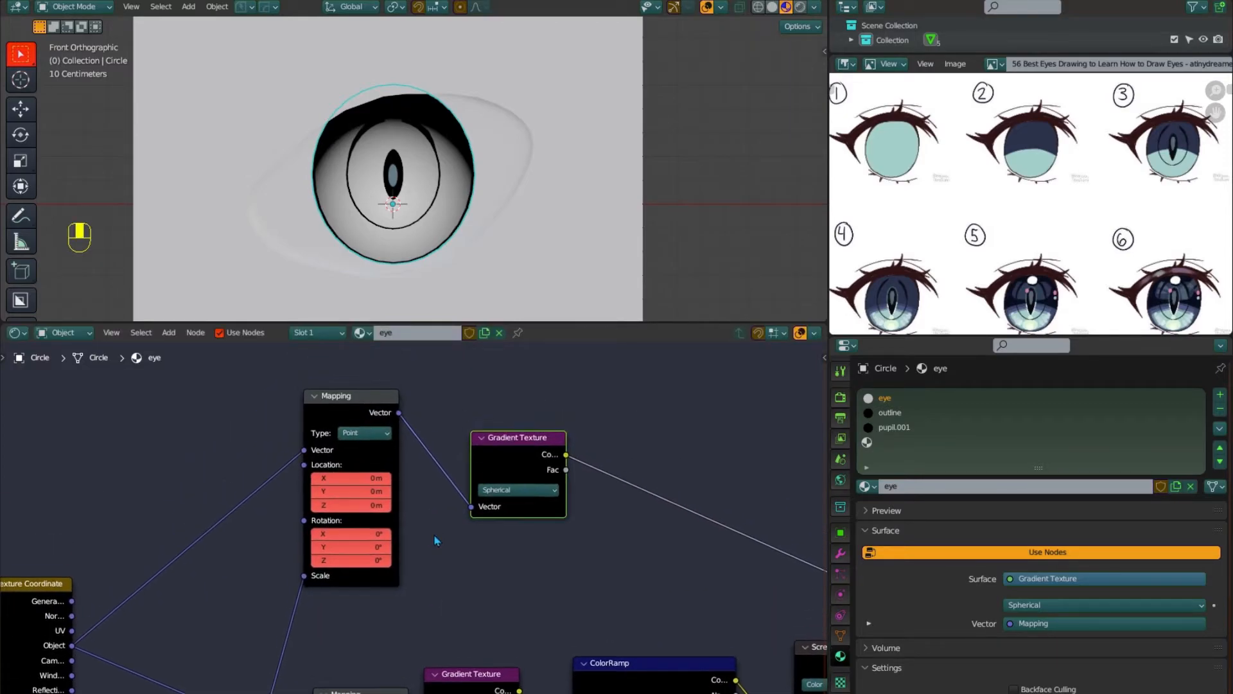
shift+drag(361, 460, 364, 479)
click(347, 479)
text(0)
key(Return)
click(347, 459)
text(0)
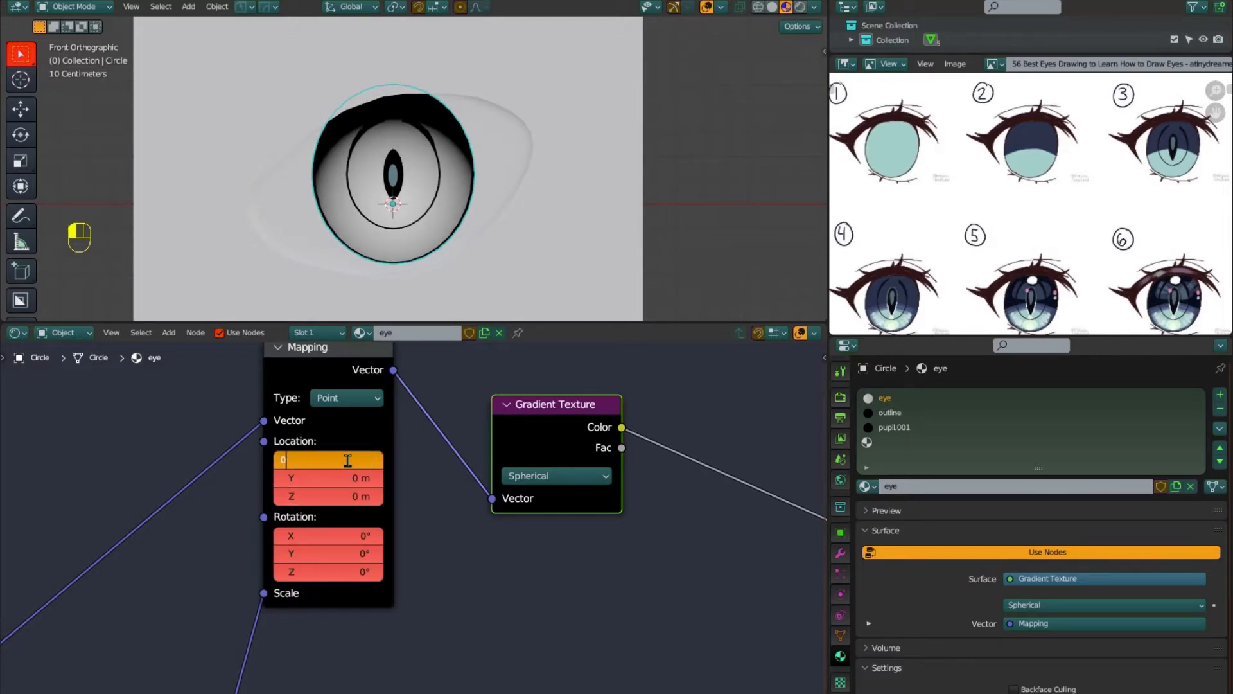
key(Return)
shift+drag(347, 497, 378, 496)
Insert a linear ColorRamp after the new Gradient Texture and set its white stop's position to 0.159
drag(533, 410, 468, 401)
middle_drag(621, 553, 493, 580)
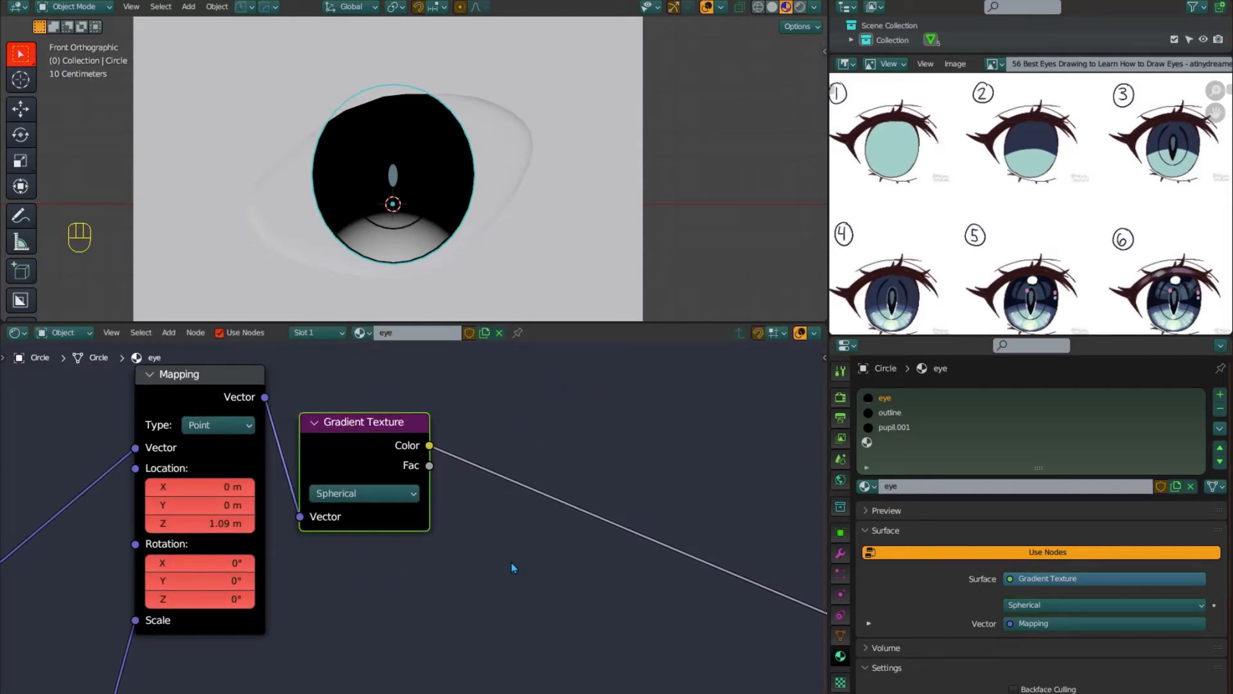
key(shift+a)
text(col)
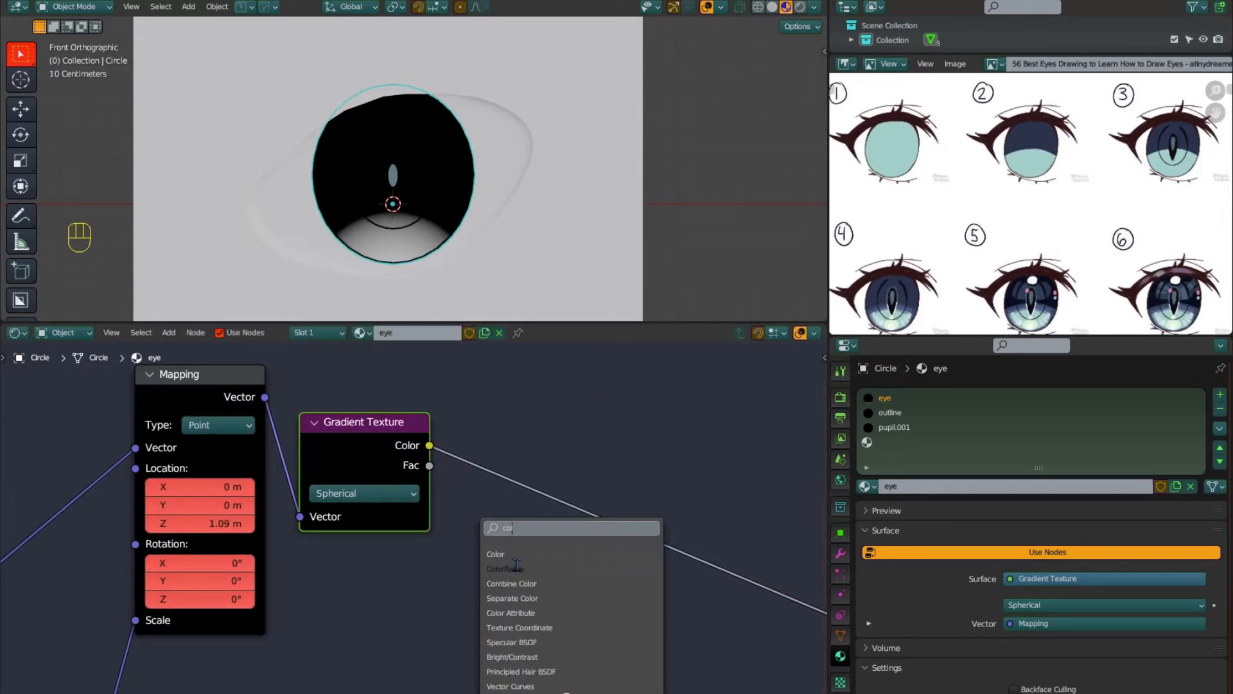
click(516, 565)
middle_drag(564, 578, 507, 574)
drag(652, 568, 481, 574)
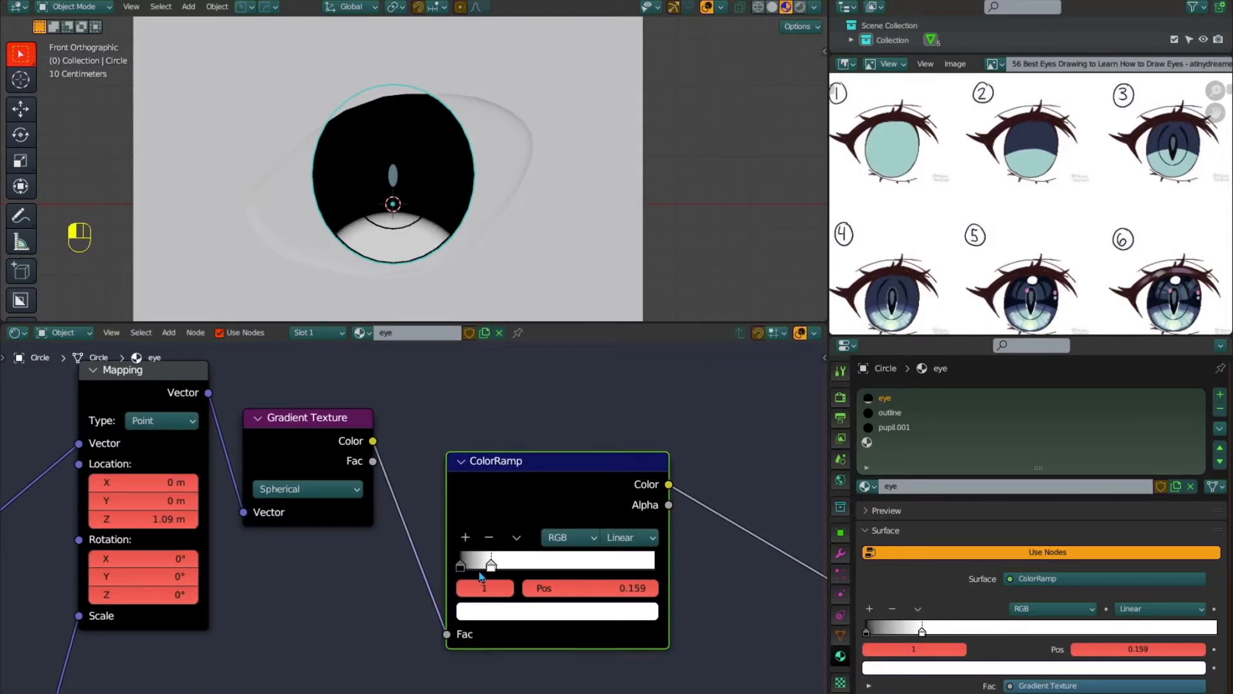
Duplicate the new Gradient Texture and ColorRamp pair twice, stacking the copies above the original pair
scroll(706, 609, down, 2)
middle_drag(706, 609, 476, 512)
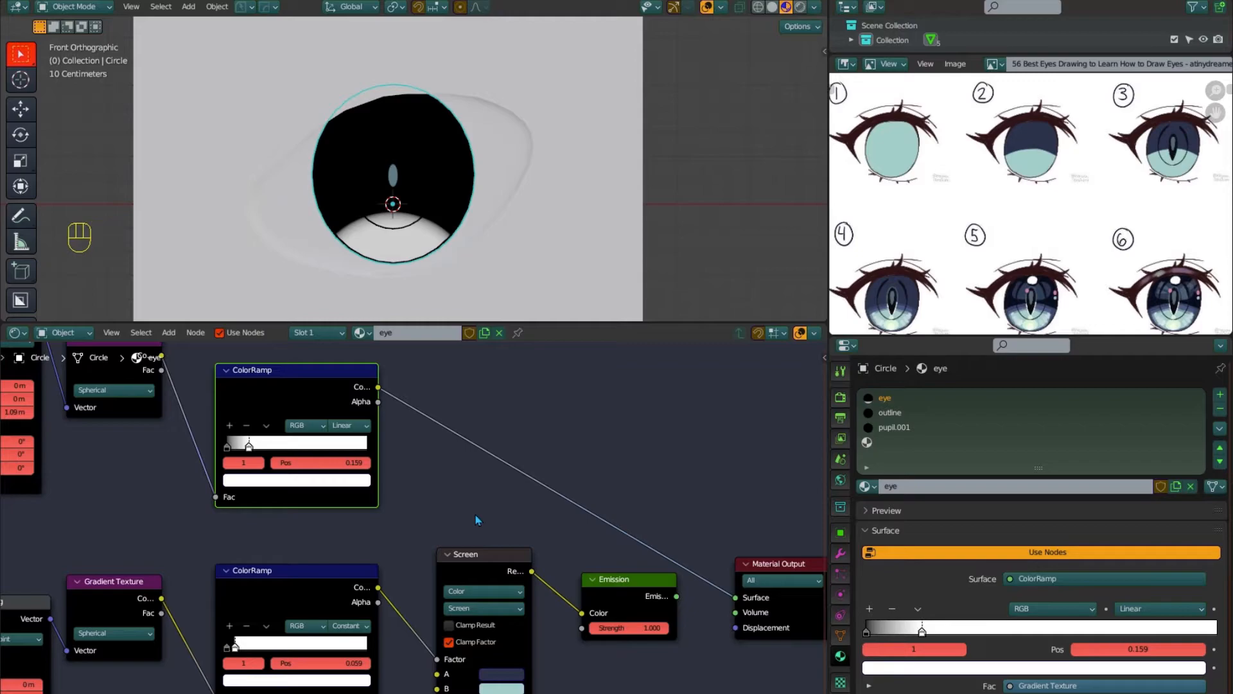
scroll(476, 520, down, 2)
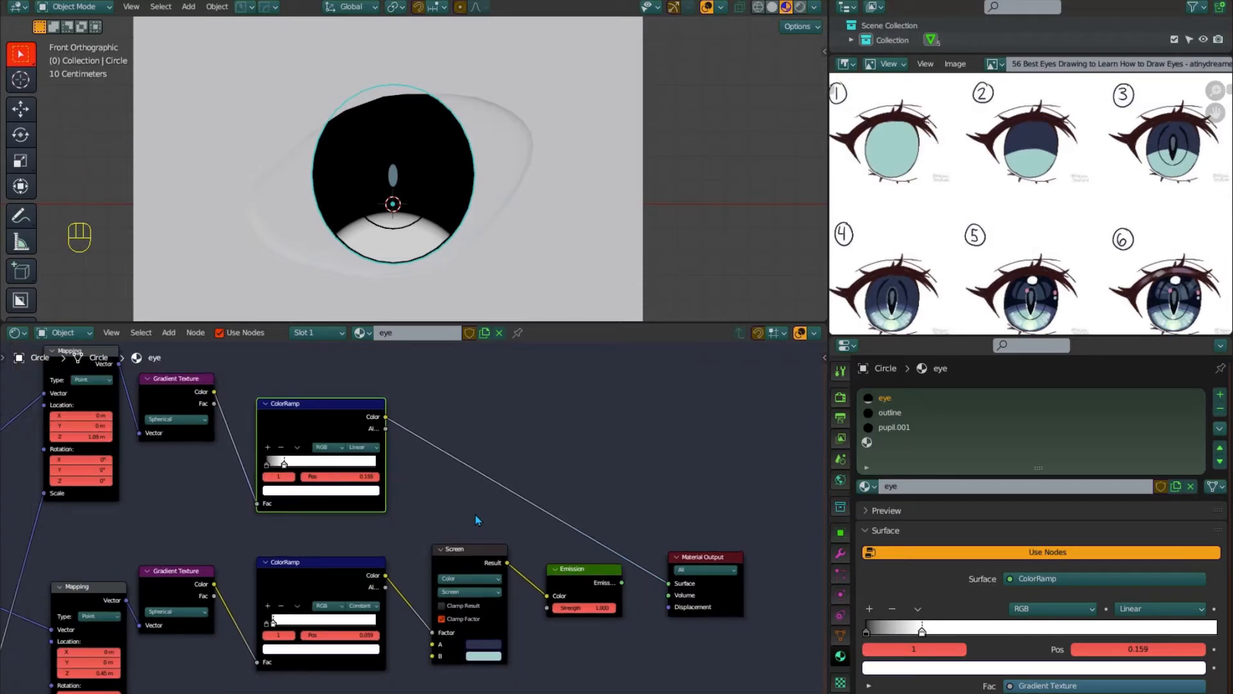
middle_drag(469, 501, 560, 574)
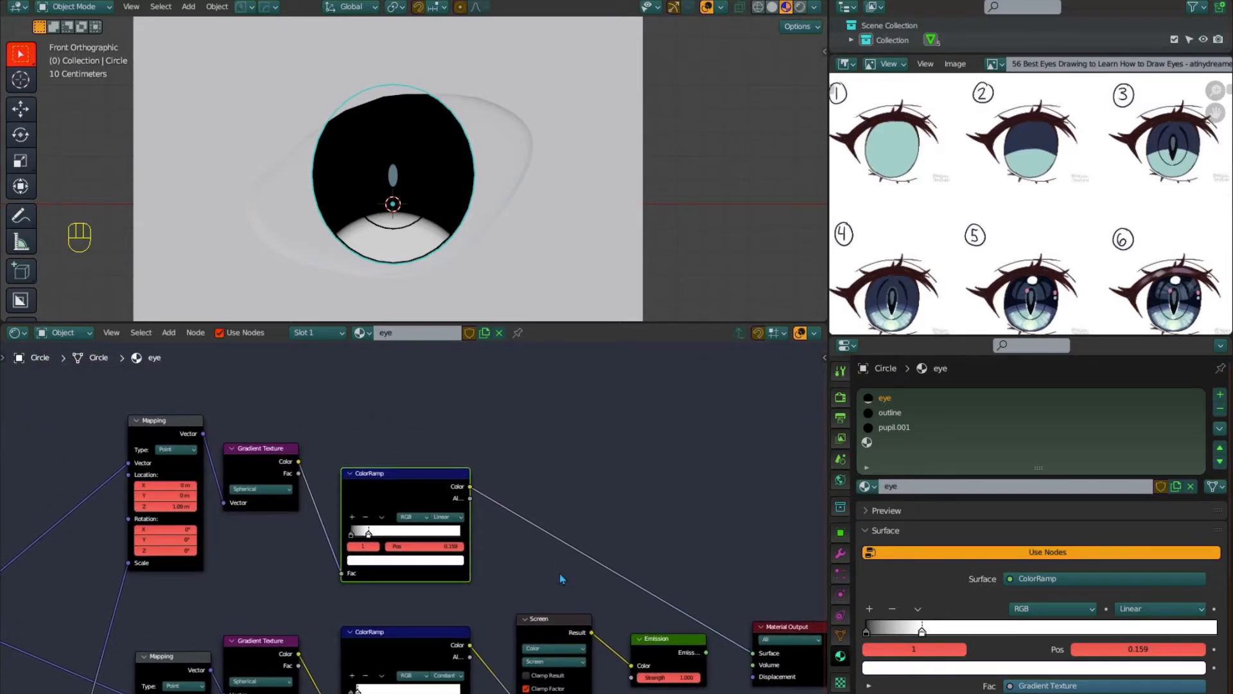
drag(514, 424, 253, 551)
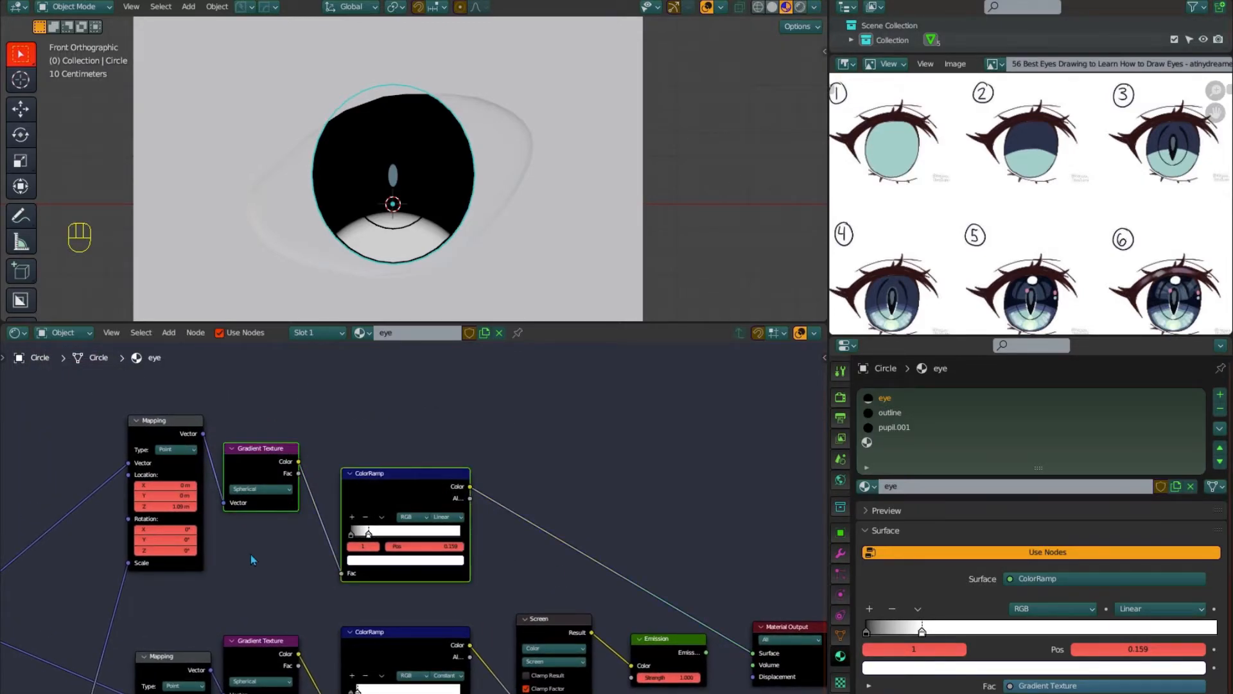
key(shift+d)
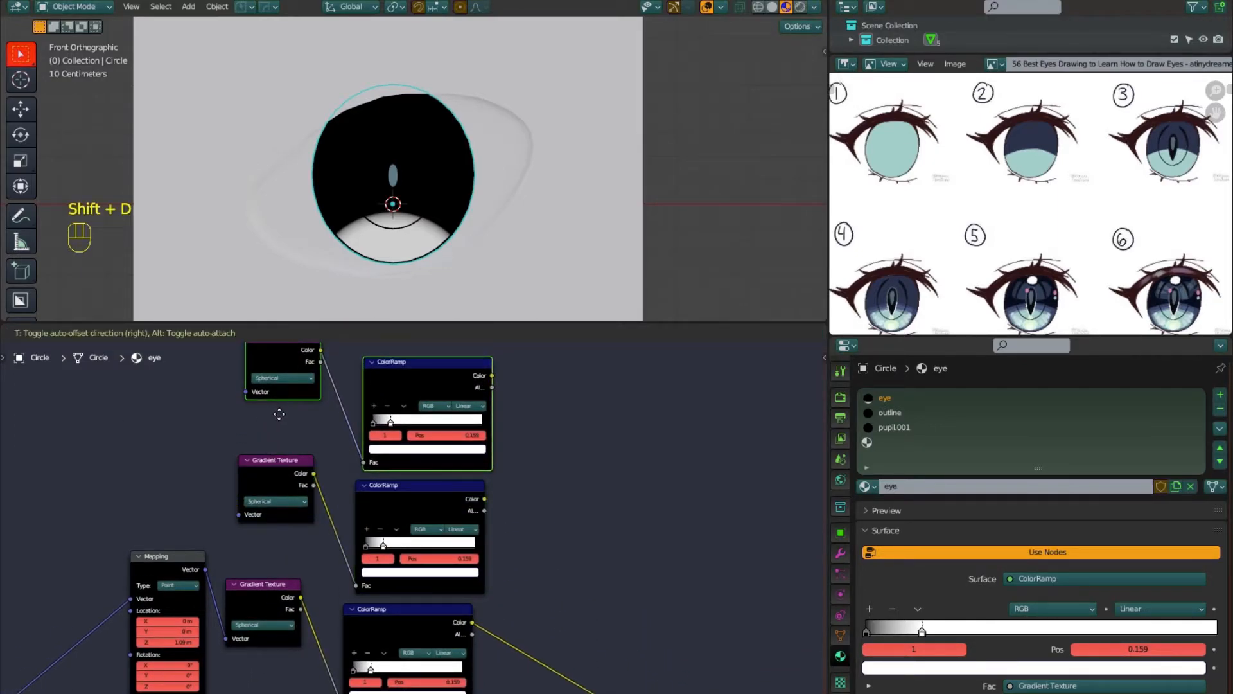
click(278, 413)
scroll(277, 547, up, 3)
middle_drag(277, 547, 492, 479)
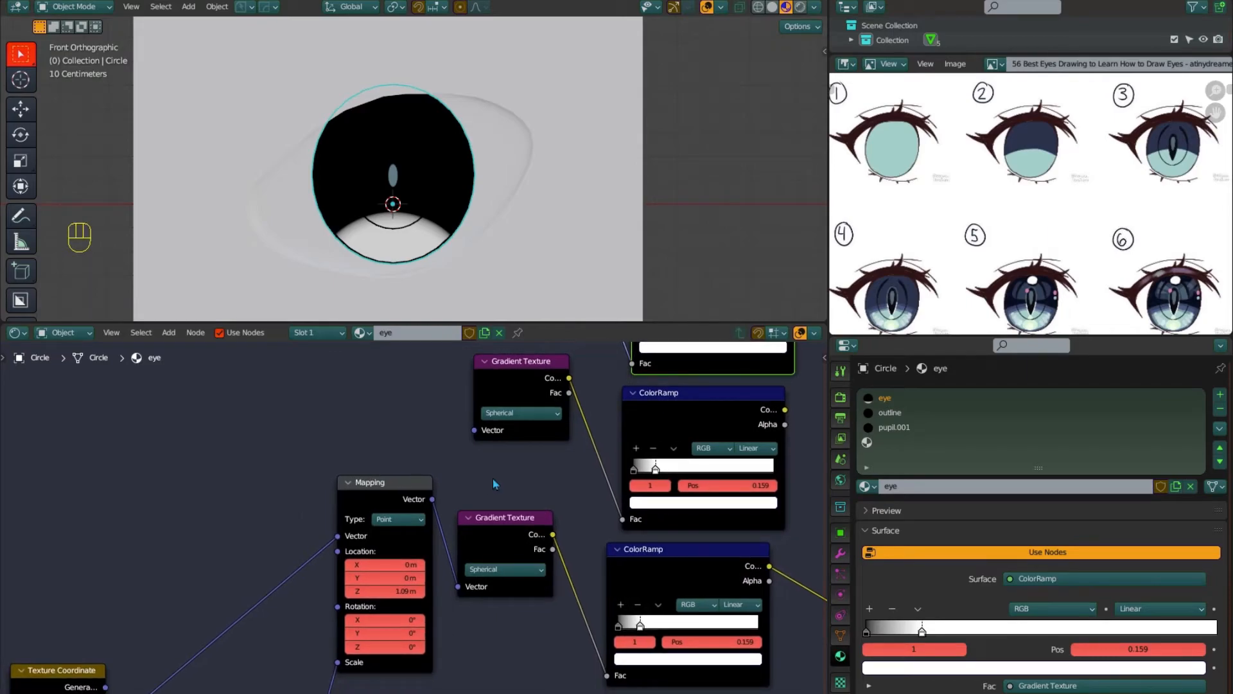
Duplicate the Value node and place the copy above, beside the duplicated gradient rows
middle_click(492, 479)
scroll(505, 484, down, 3)
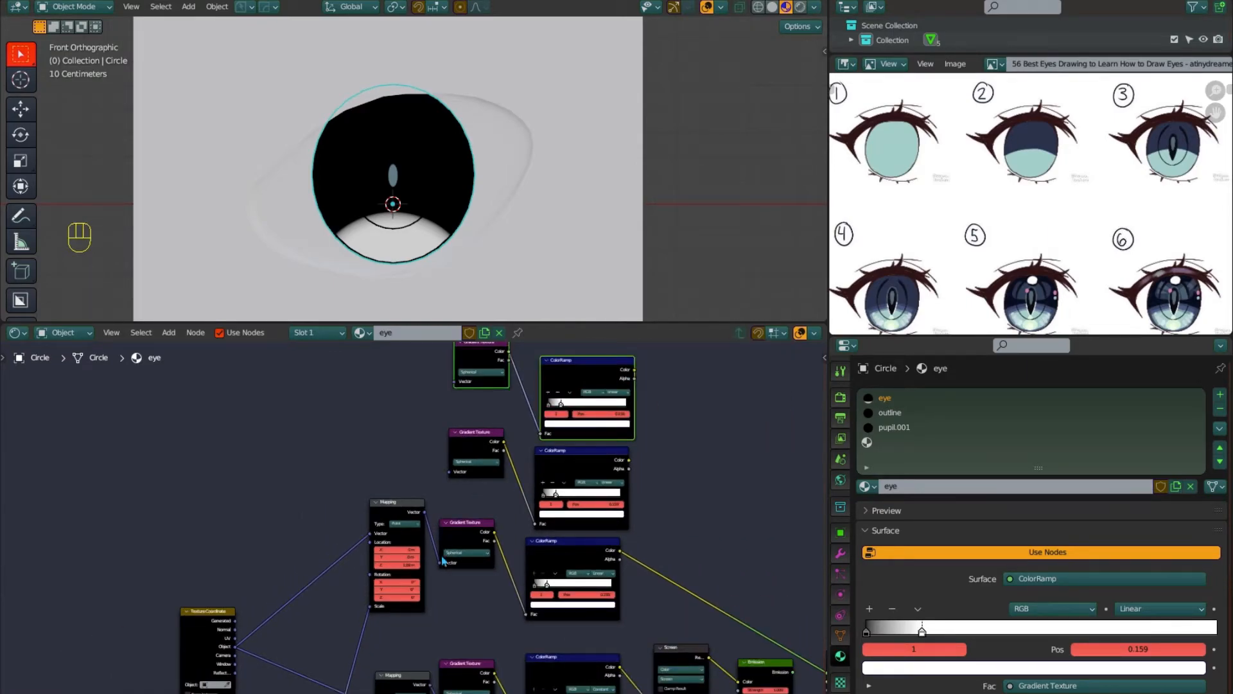
middle_drag(443, 561, 477, 466)
click(321, 670)
key(shift+d)
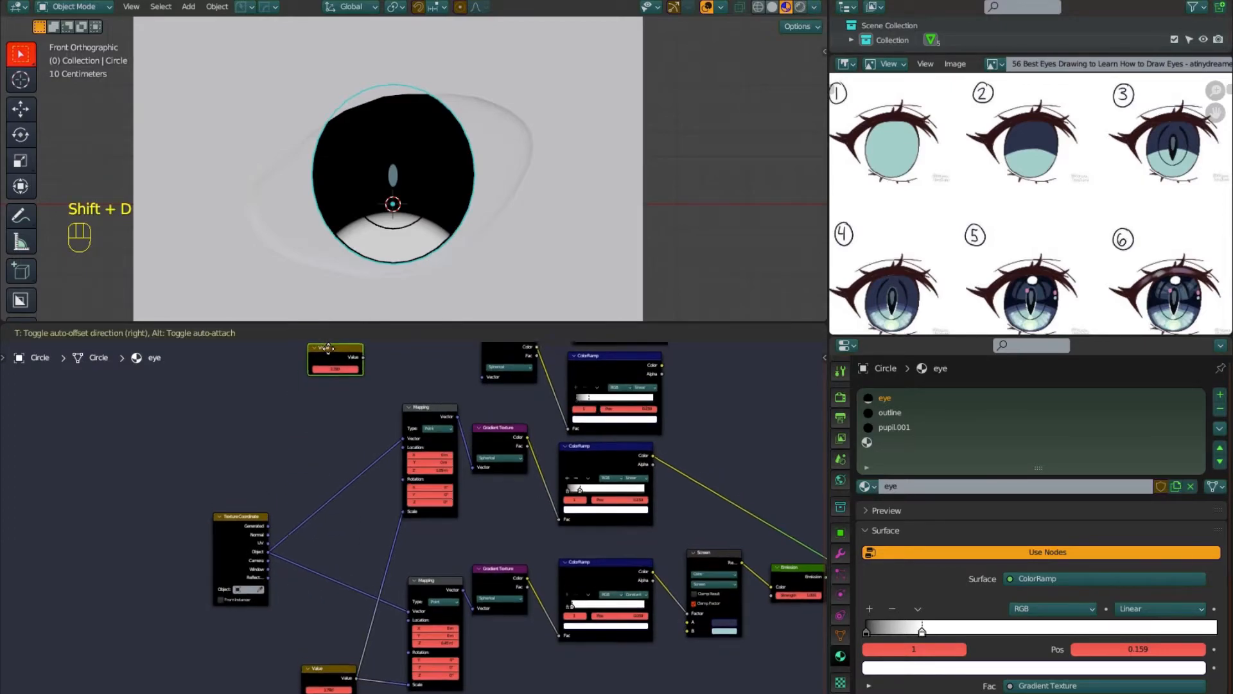
click(331, 393)
Duplicate the Mapping node set to Z 1.09 m and place the copy before the duplicated gradients
scroll(404, 505, up, 2)
middle_drag(404, 506, 379, 650)
click(379, 650)
key(shift+d)
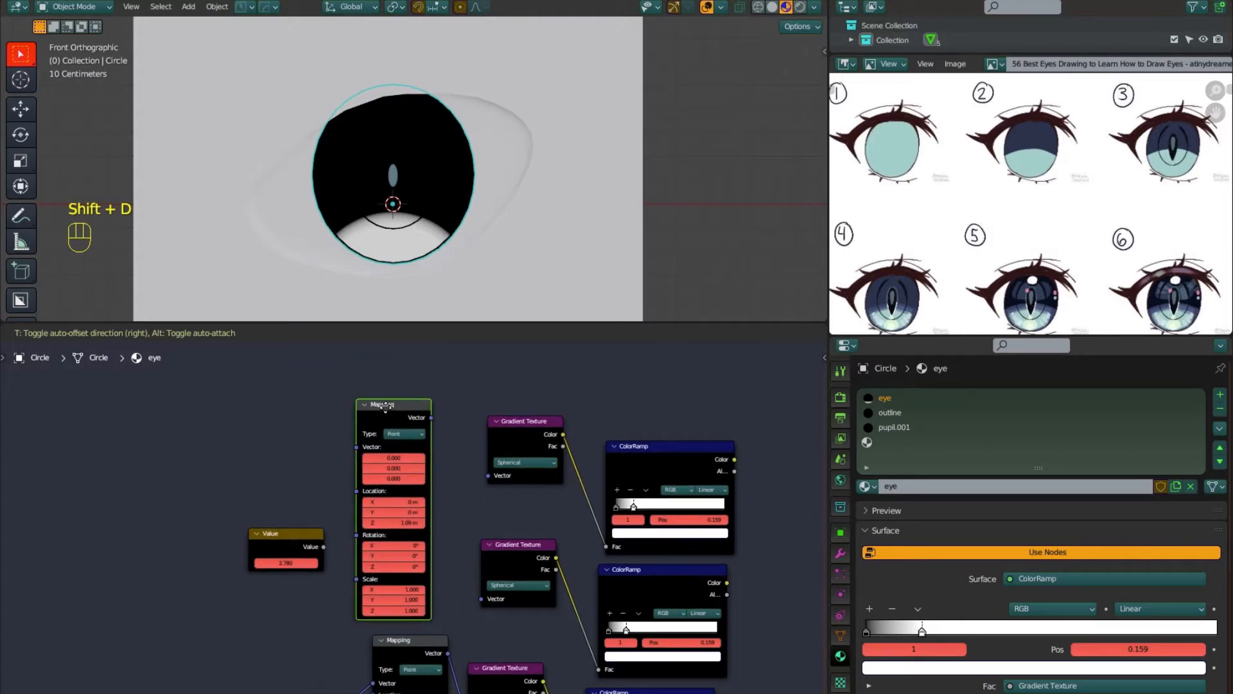
click(387, 407)
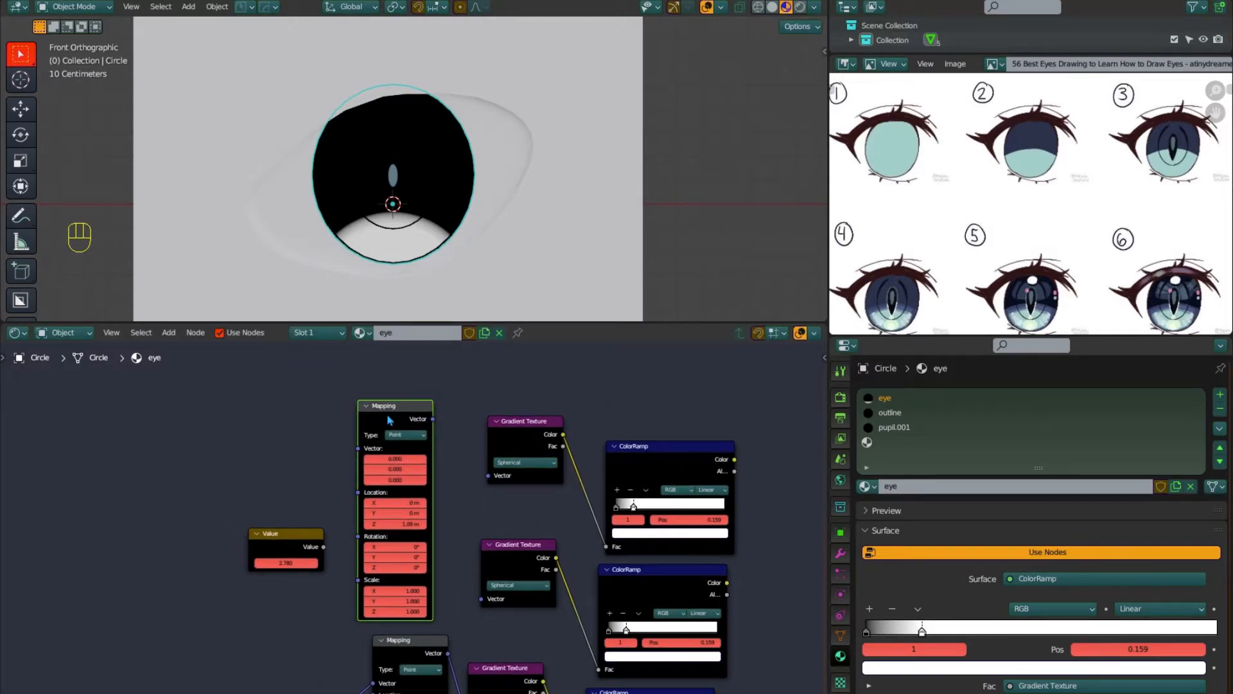
Route the Texture Coordinate's Object link through two reroute points to the upper Mapping node's Vector input
middle_drag(297, 577, 309, 497)
shift+right_drag(307, 478, 344, 636)
middle_drag(353, 525, 366, 615)
drag(443, 371, 346, 661)
shift+right_drag(365, 532, 400, 545)
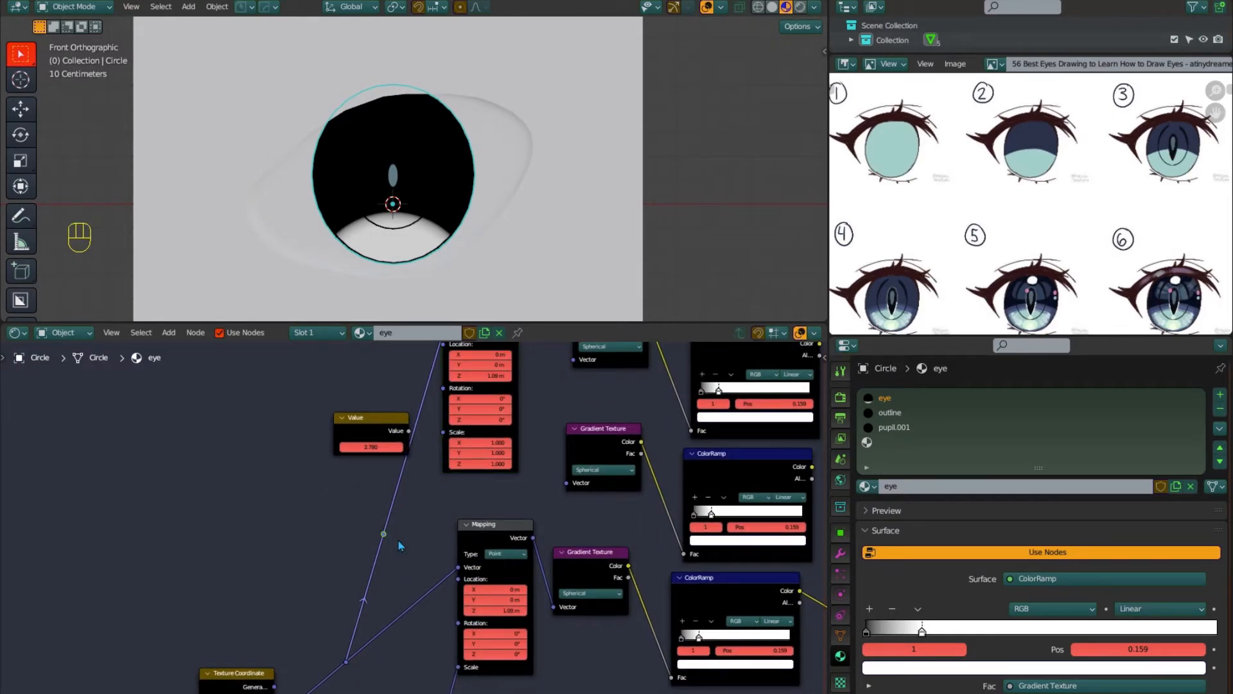
middle_drag(392, 546, 401, 675)
key(g)
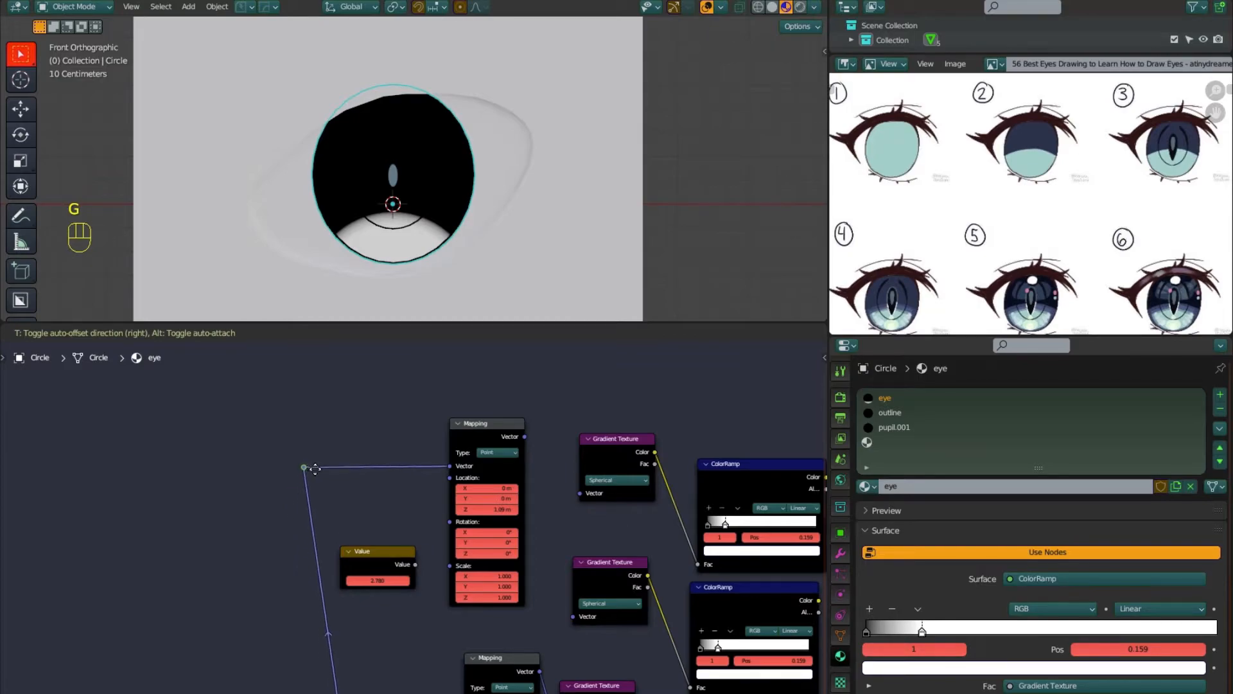
click(339, 470)
Link the upper Mapping node to the middle Gradient Texture and the upper reroute point to the top Gradient Texture
drag(525, 437, 573, 616)
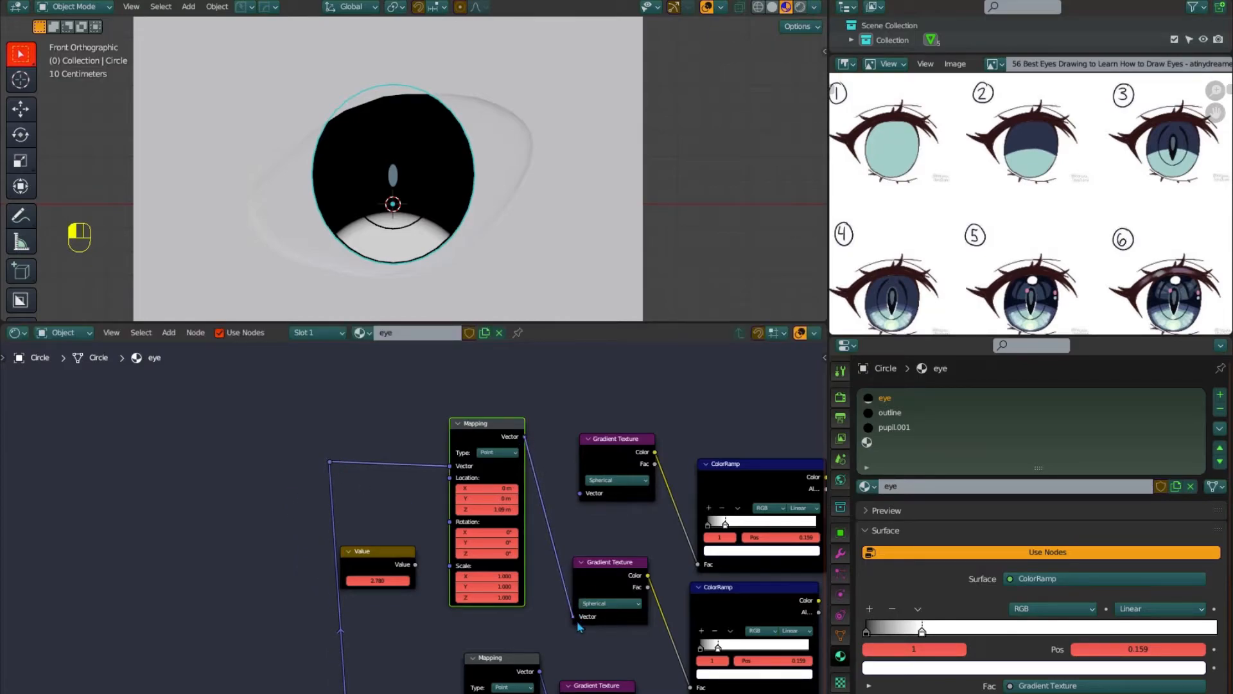
drag(330, 464, 580, 493)
middle_drag(427, 624, 296, 469)
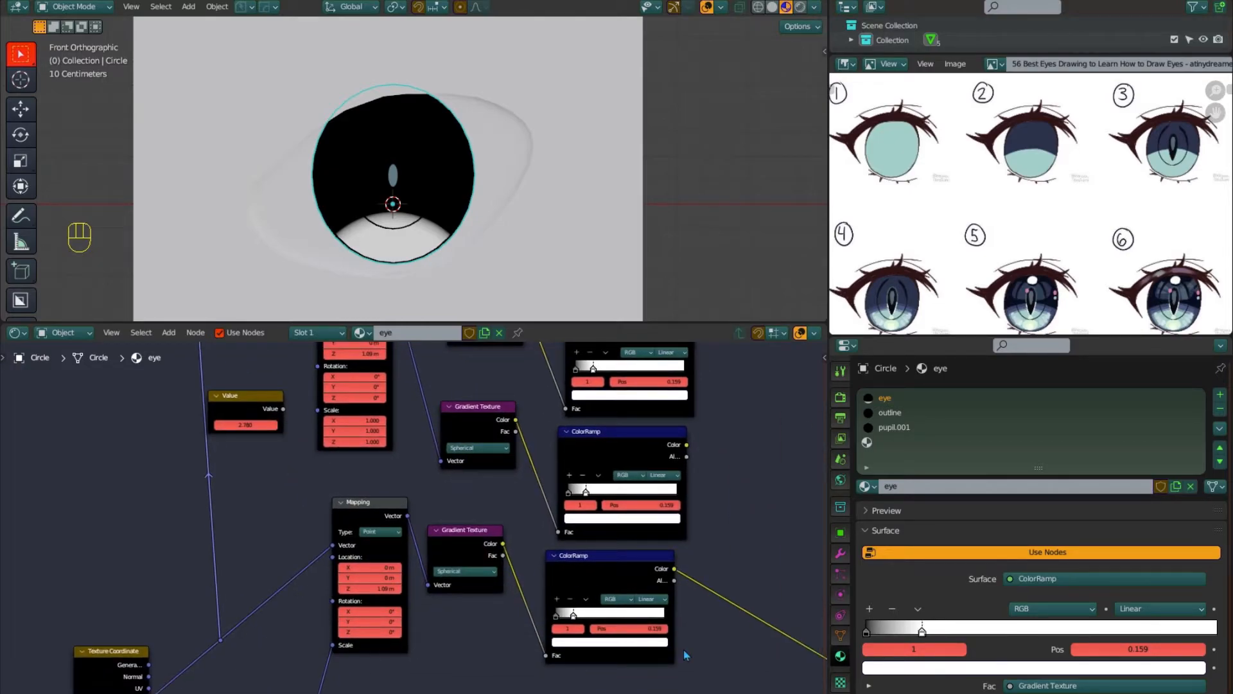
Blend the lowest new ColorRamp with the Screen result through a Mix node into Material Output, setting the Emission node aside
middle_drag(677, 641, 541, 514)
middle_drag(614, 549, 372, 512)
drag(640, 584, 676, 487)
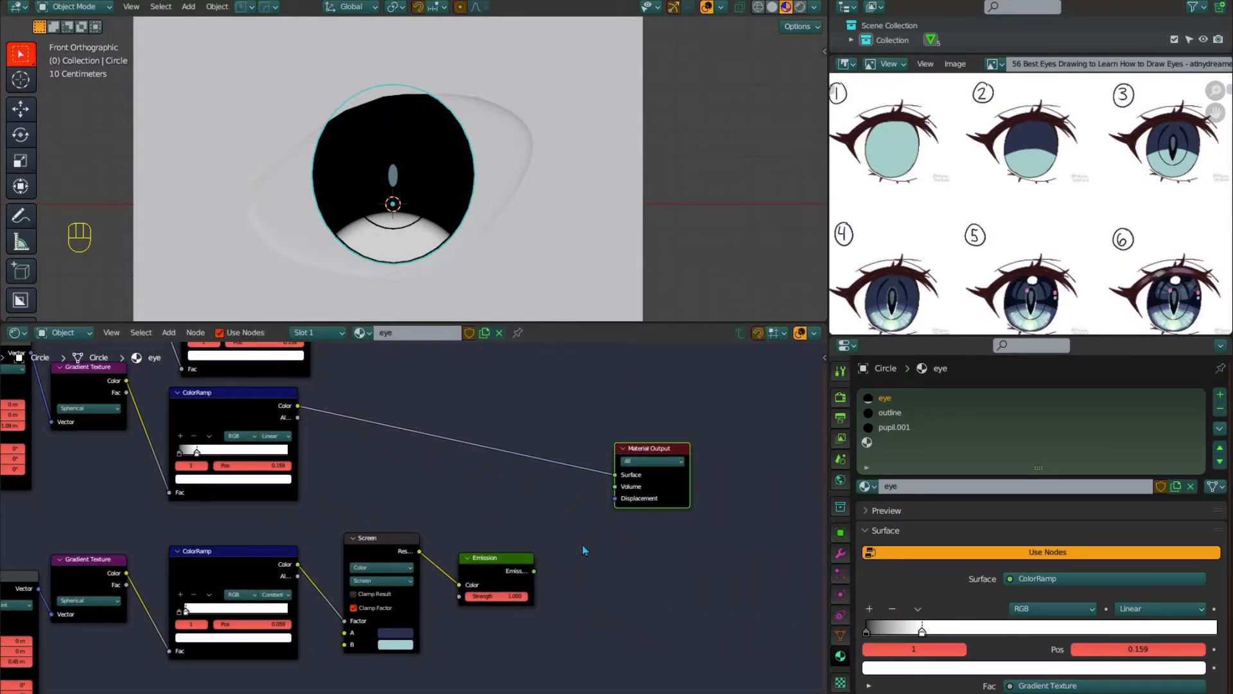
middle_drag(468, 538, 497, 598)
ctrl+shift+right_drag(325, 522, 412, 607)
drag(507, 657, 623, 444)
click(496, 553)
drag(506, 555, 493, 457)
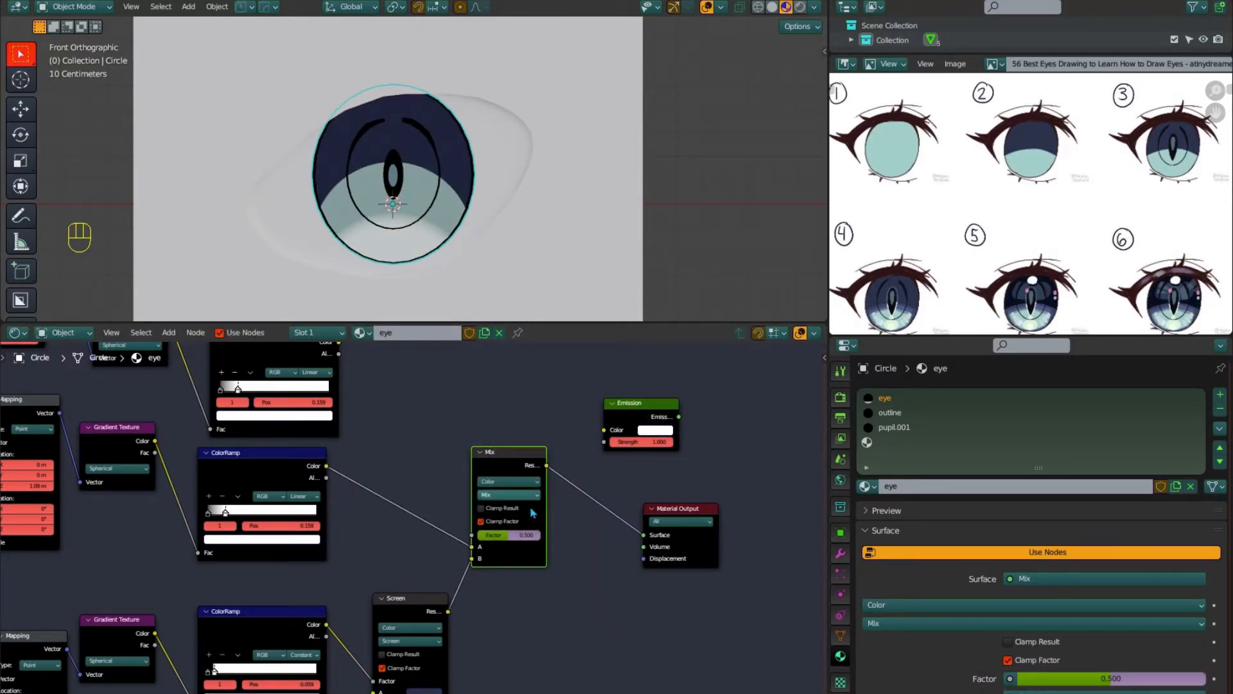
Keep the Mix node in Color mode and set its factor to 0.483
scroll(558, 565, up, 5)
middle_drag(617, 579, 573, 620)
scroll(573, 621, up, 2)
click(568, 523)
click(553, 429)
click(572, 517)
click(574, 488)
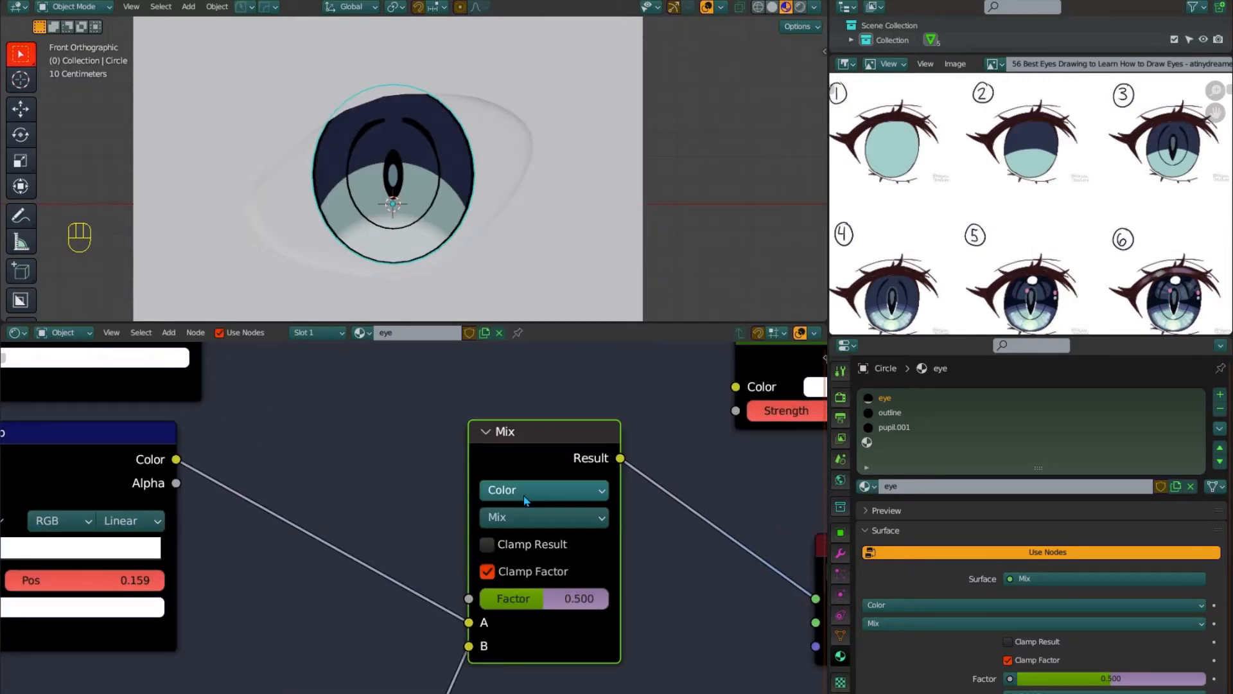
drag(542, 607, 542, 603)
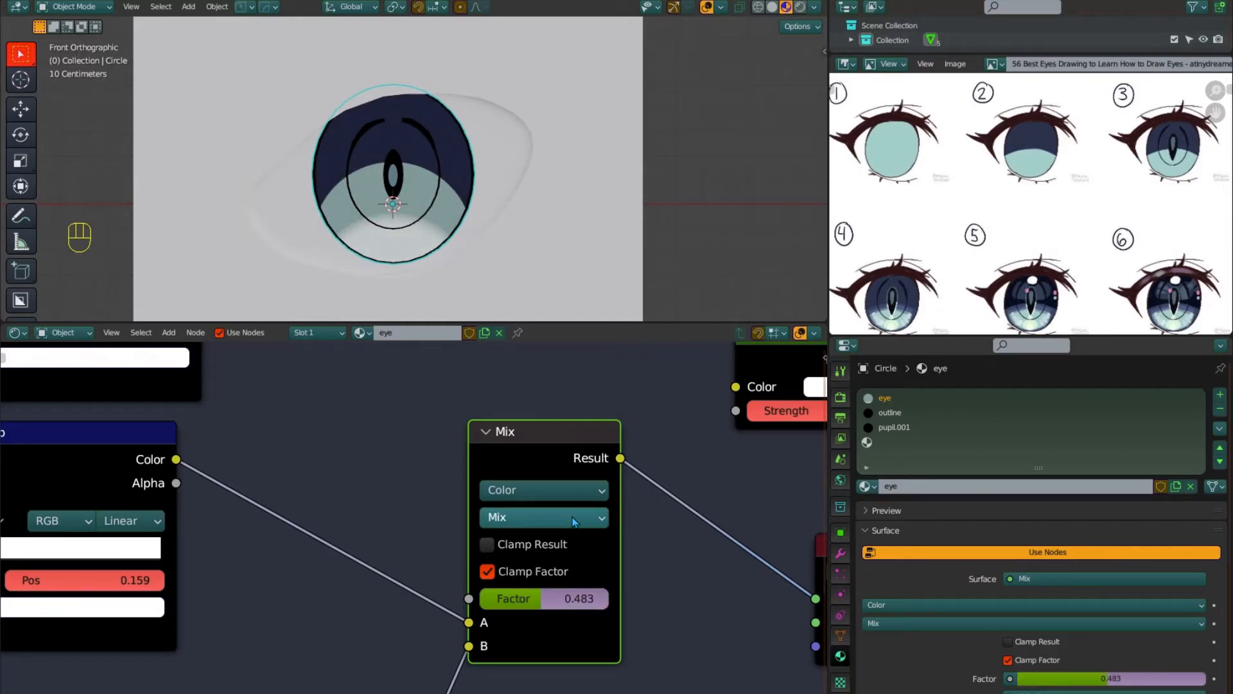
Try the Color Dodge blend mode on the Mix node and return it to Mix
click(574, 518)
click(523, 331)
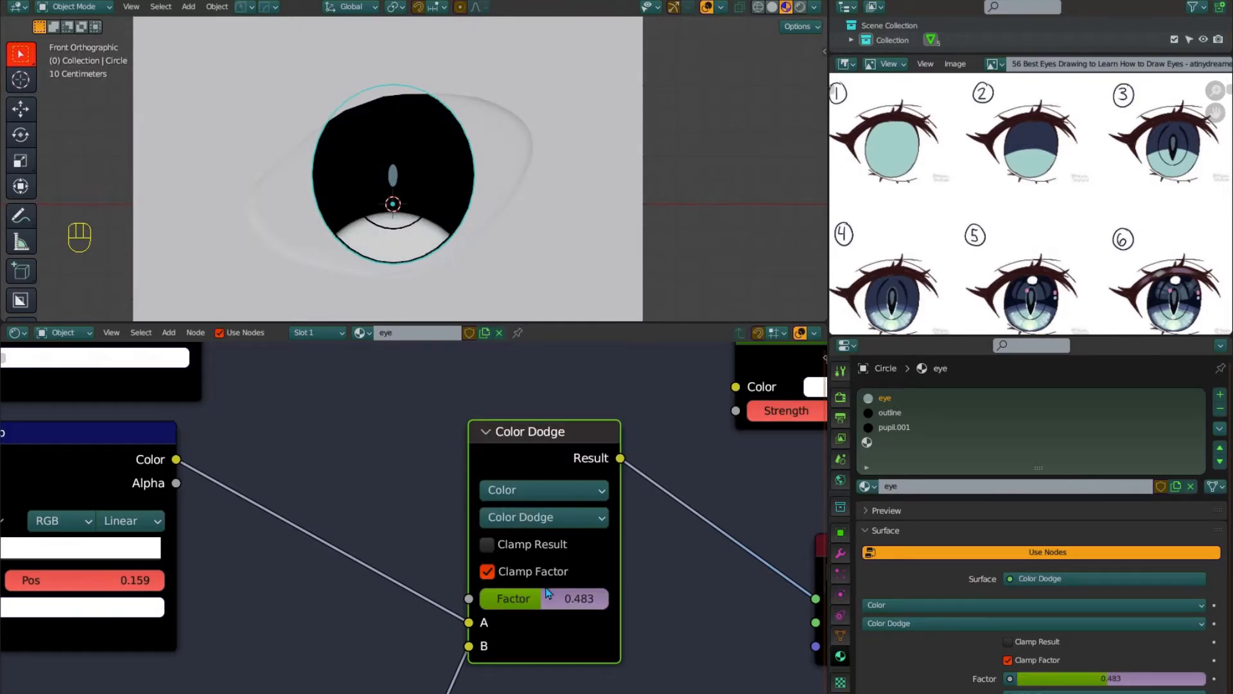
click(566, 518)
click(502, 495)
Add a second color Mix node that blends the two lower new ColorRamps and feeds the existing Mix node
scroll(395, 491, down, 3)
middle_drag(396, 491, 483, 607)
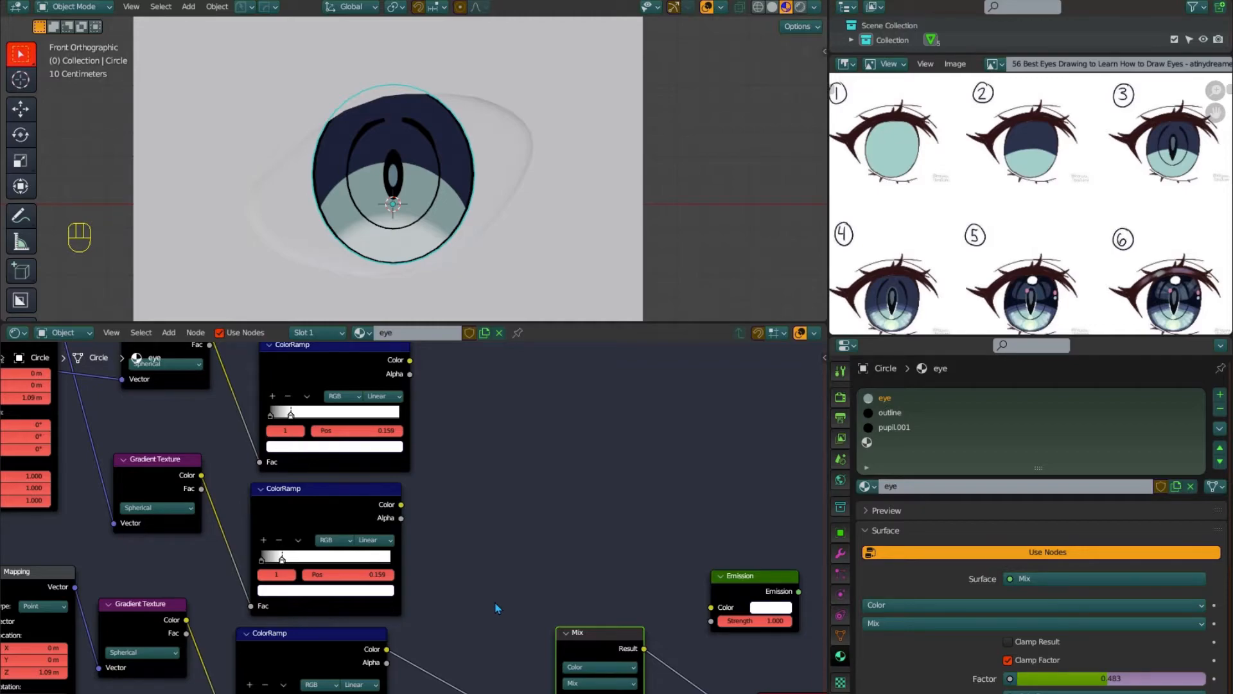
key(shift+a)
click(488, 592)
drag(401, 504, 445, 592)
middle_drag(570, 606, 588, 493)
click(474, 478)
drag(483, 480, 493, 408)
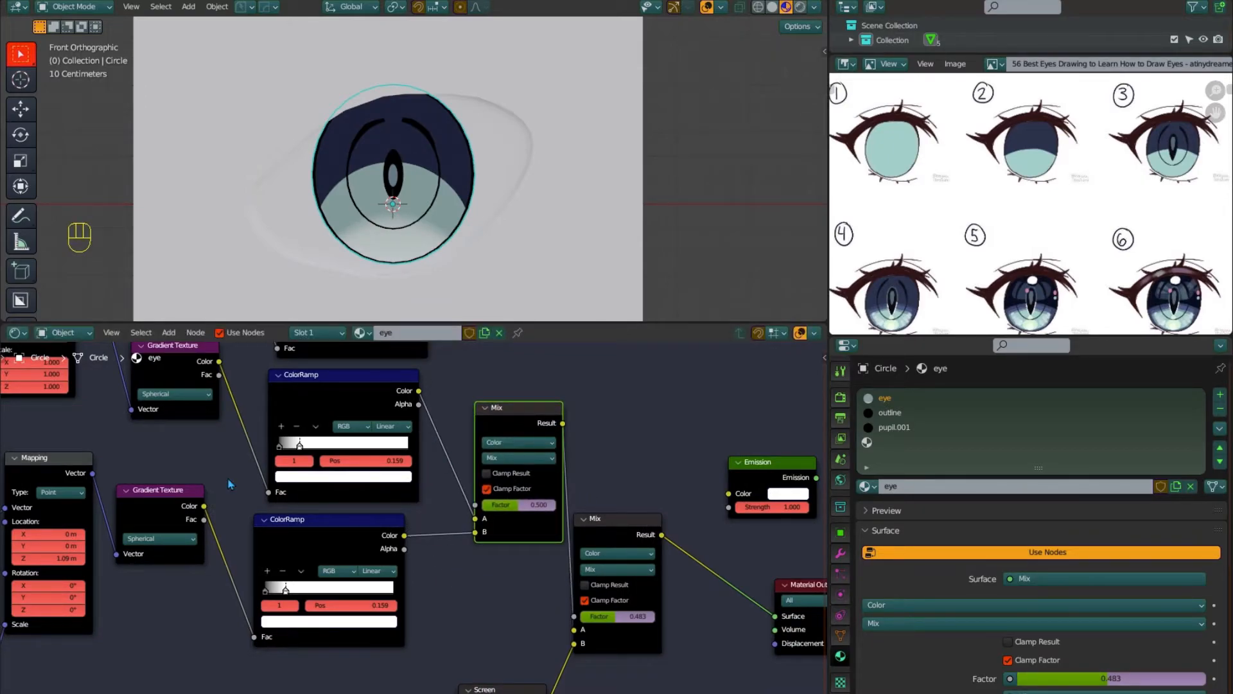
Link the duplicated Value node to the Scale input of the upper Mapping node
scroll(214, 464, down, 2)
middle_drag(193, 443, 247, 496)
drag(238, 495, 272, 496)
scroll(392, 391, up, 2)
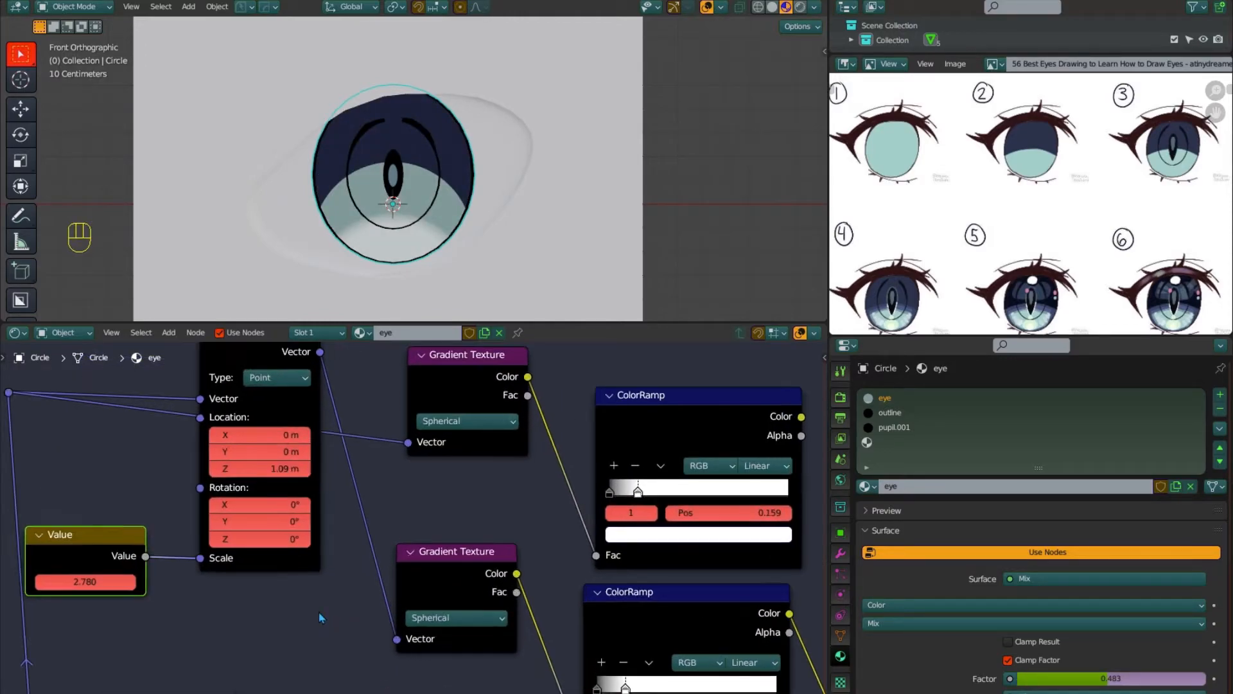
Set the upper Mapping node's Z location to 1.01 m and move the top ColorRamp's white stop to 0.277
scroll(327, 501, up, 1)
shift+drag(275, 458, 251, 458)
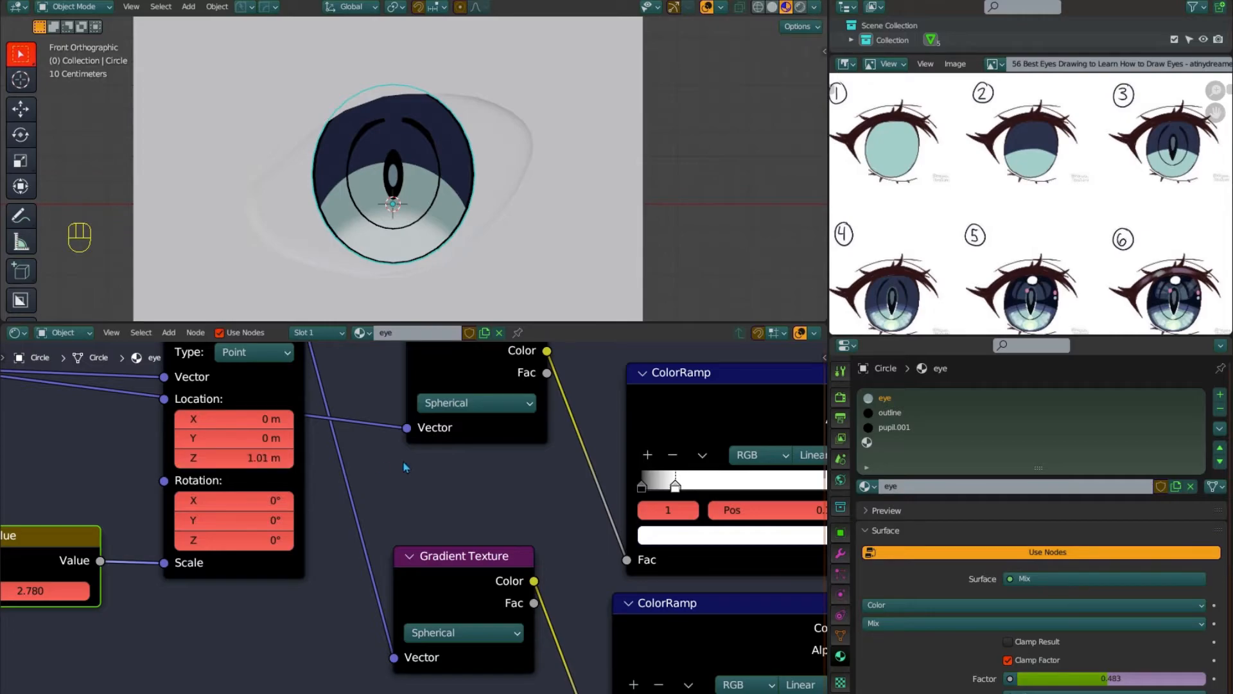
click(643, 486)
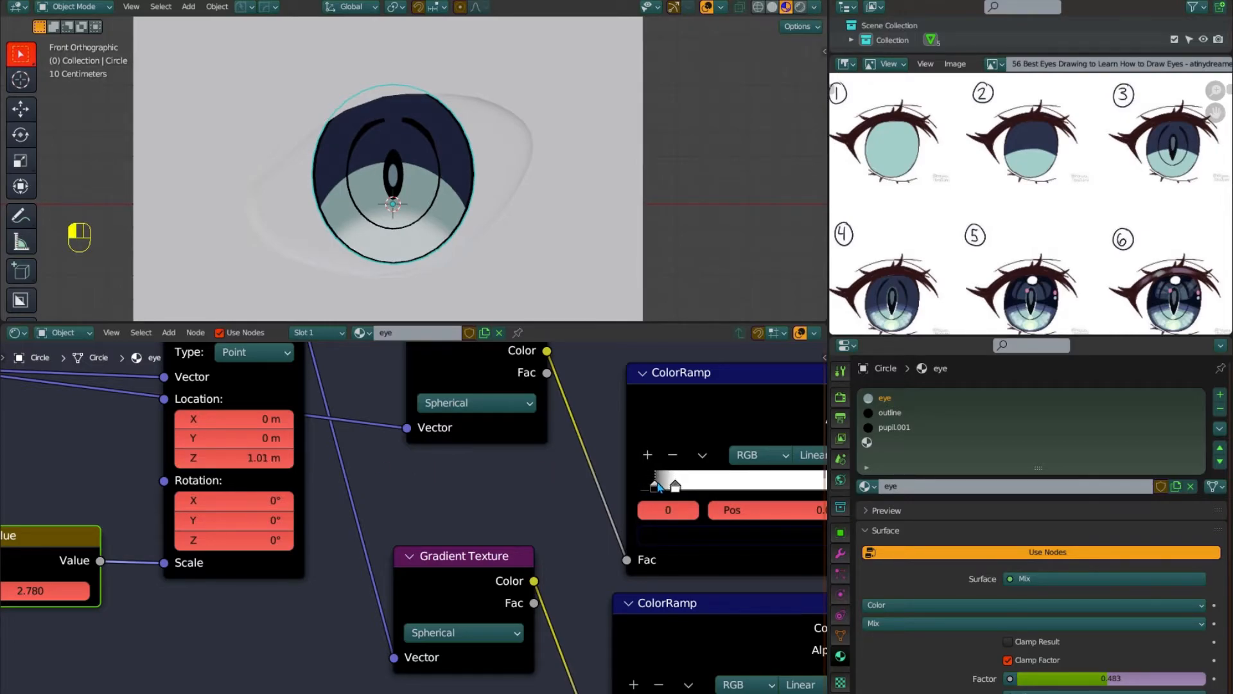
drag(675, 486, 703, 487)
Sample the pale teal of the lower iris in drawing 4 as the light stop color of the second ColorRamp
middle_drag(652, 692, 492, 529)
click(529, 574)
click(670, 486)
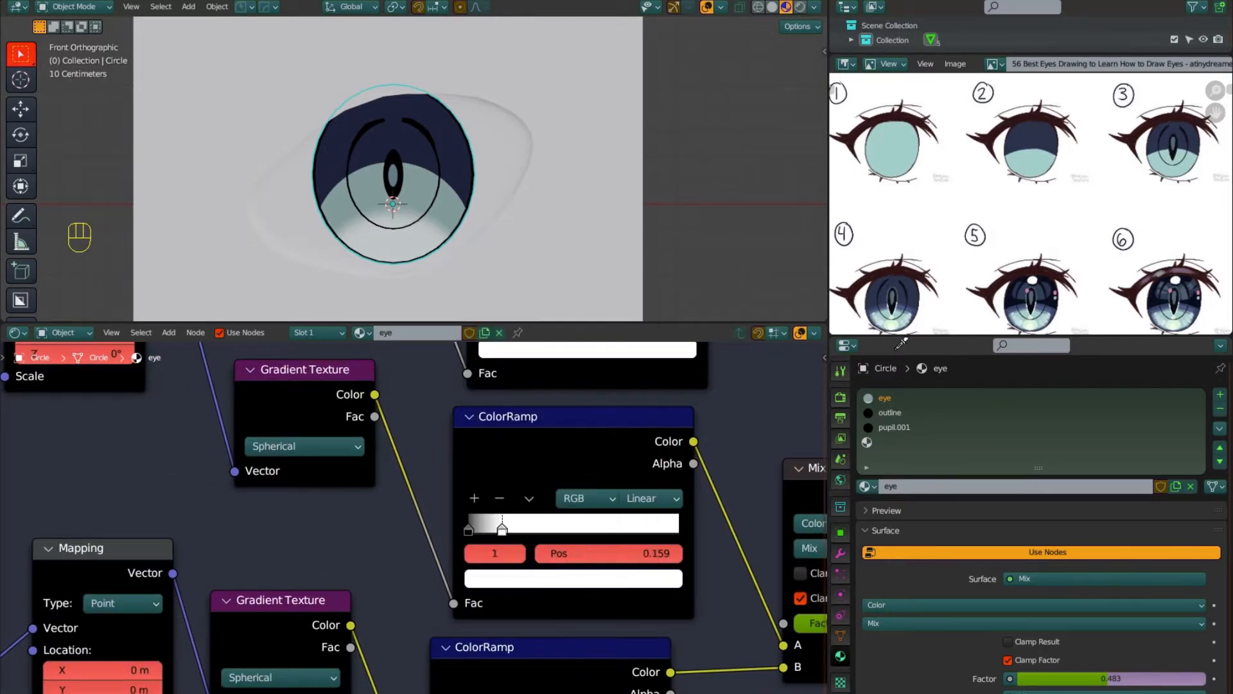
click(892, 307)
middle_drag(626, 635, 587, 603)
scroll(586, 603, down, 2)
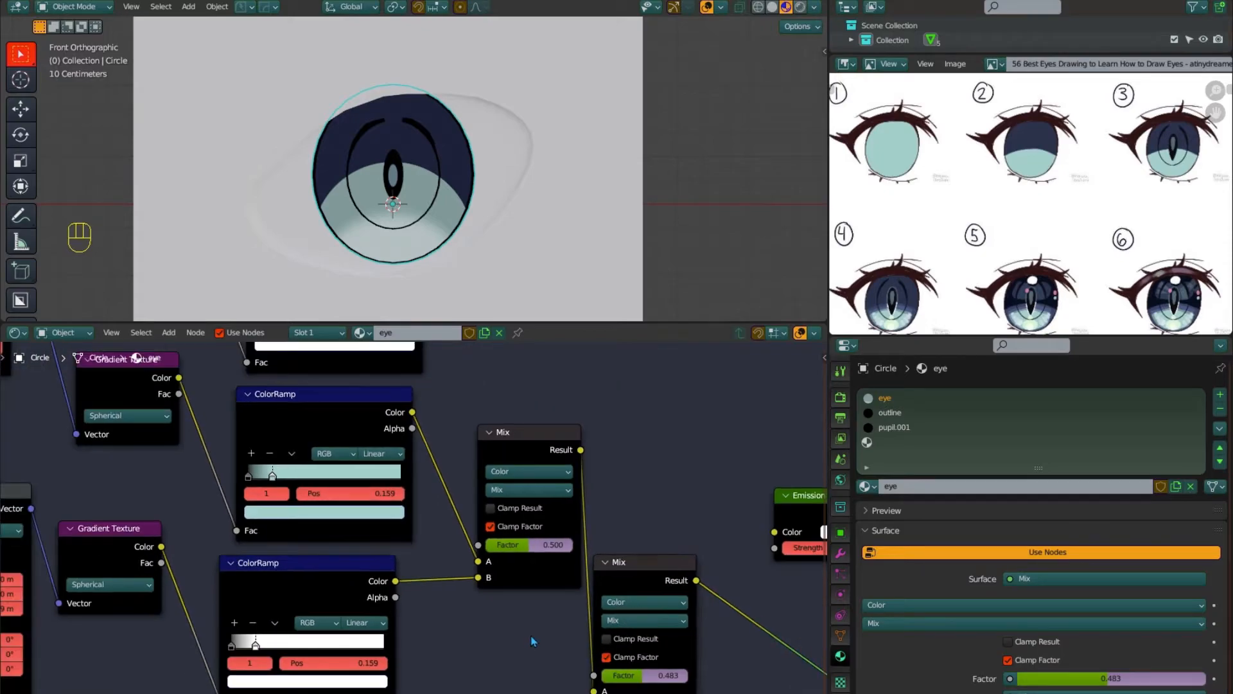
Reposition the final Mix node closer to the Material Output, above the Screen node's output
middle_drag(505, 654, 416, 487)
drag(546, 411, 625, 474)
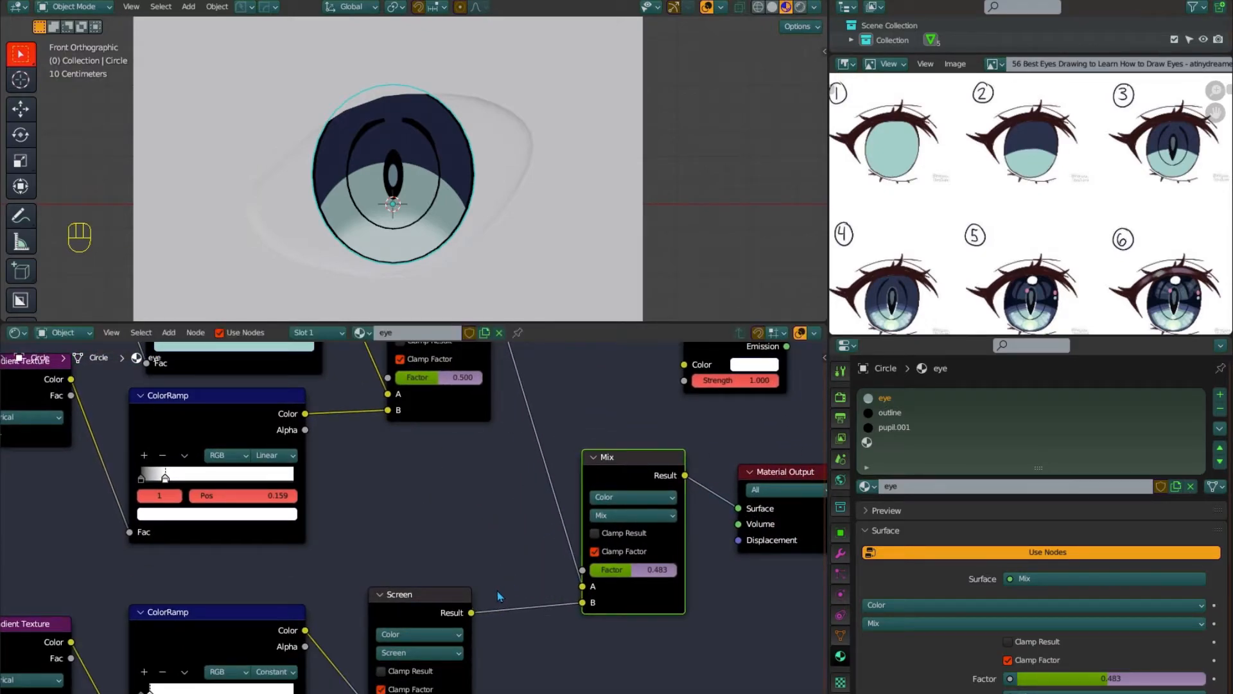
middle_drag(470, 555, 501, 468)
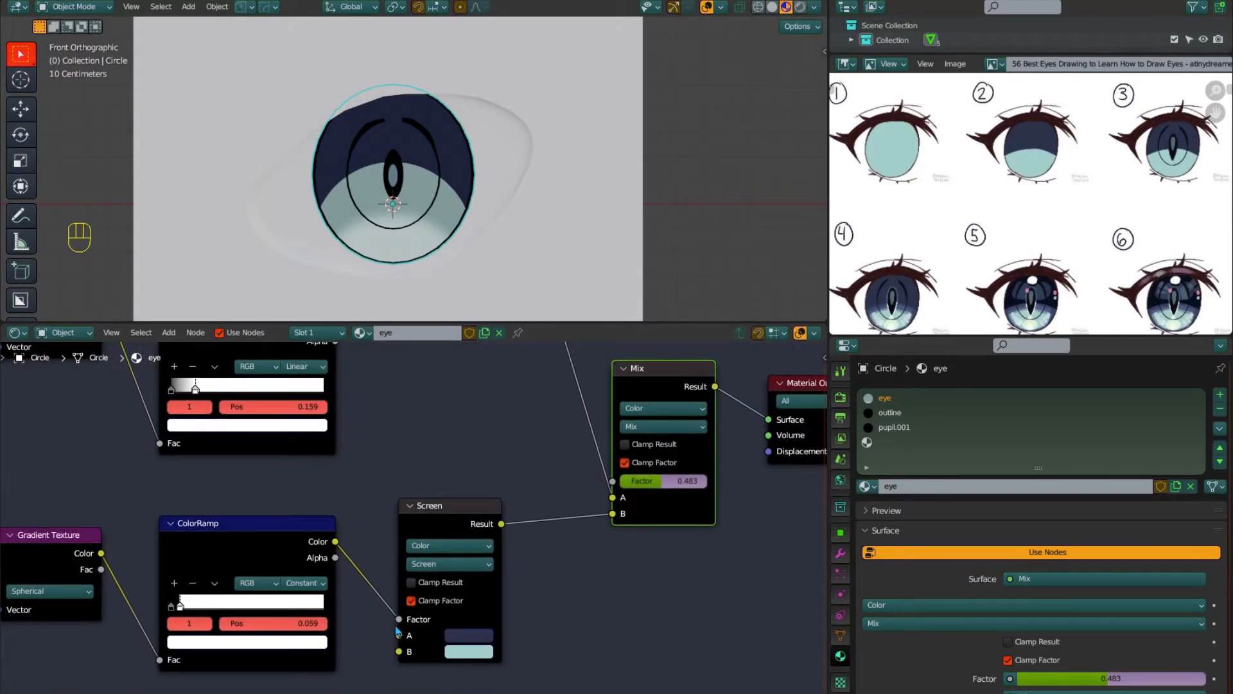
scroll(374, 647, down, 3)
middle_drag(361, 661, 370, 616)
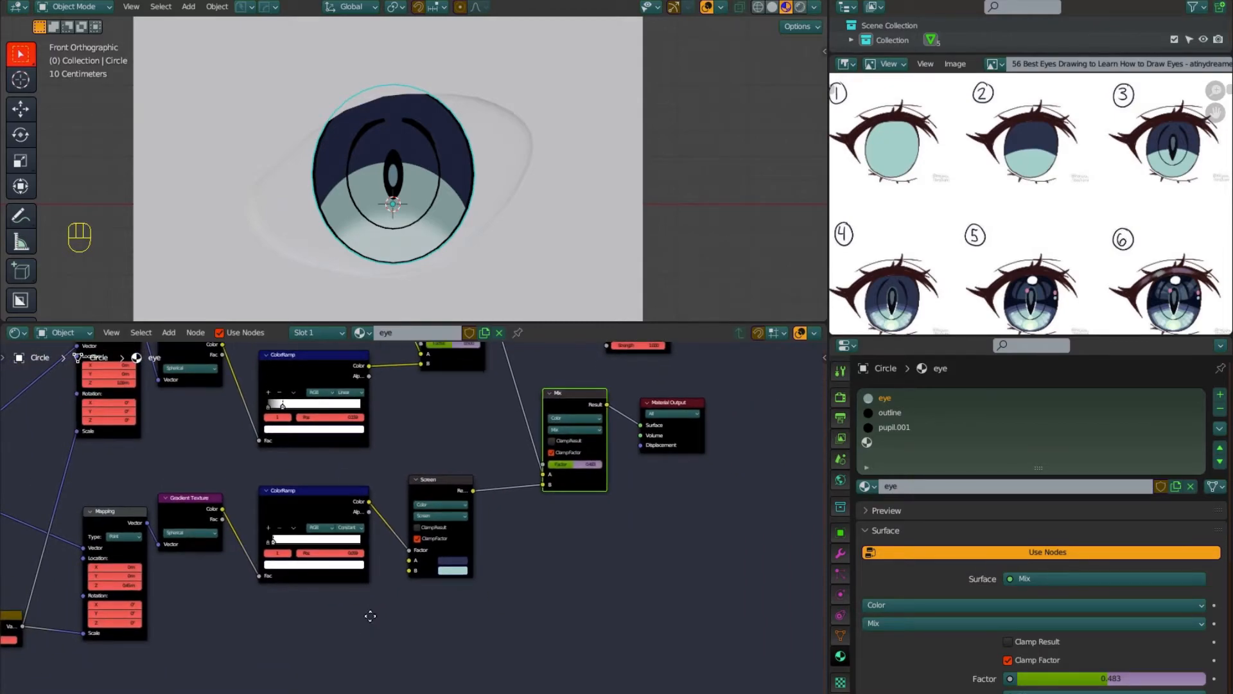
scroll(376, 623, up, 3)
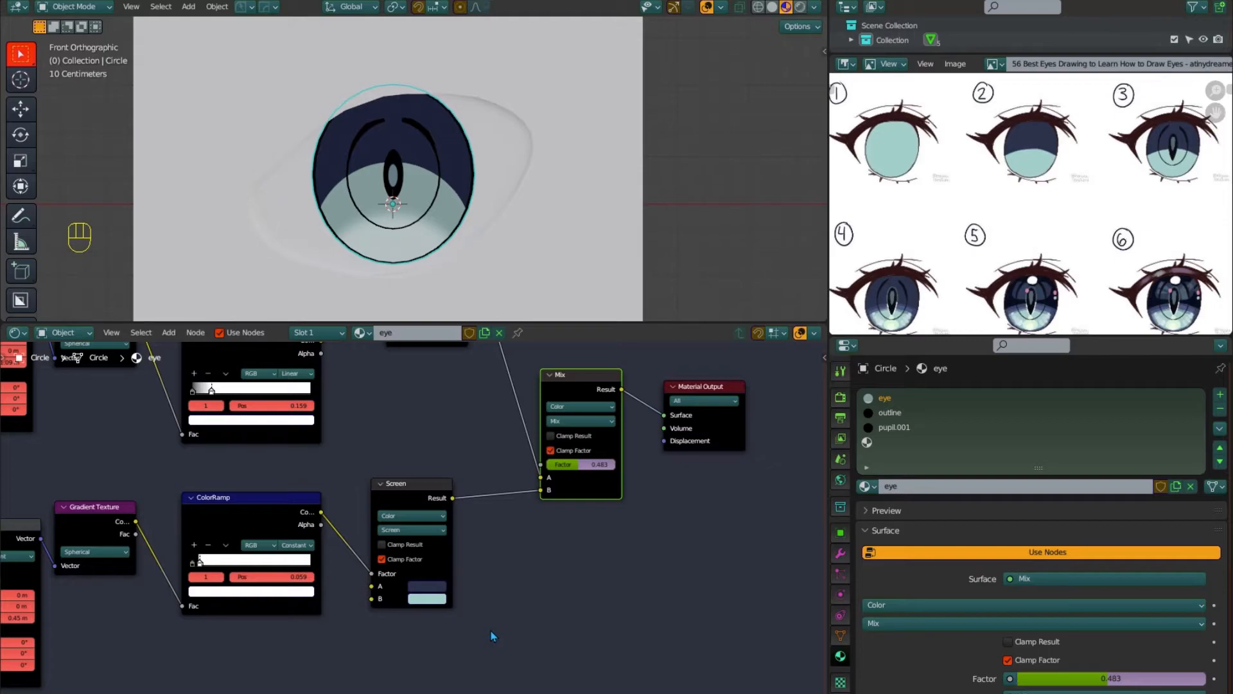
Switch the white ColorRamp below the teal one to Constant interpolation and move its white stop to 0.114
middle_drag(319, 435, 372, 523)
middle_drag(347, 453, 391, 505)
scroll(392, 504, up, 6)
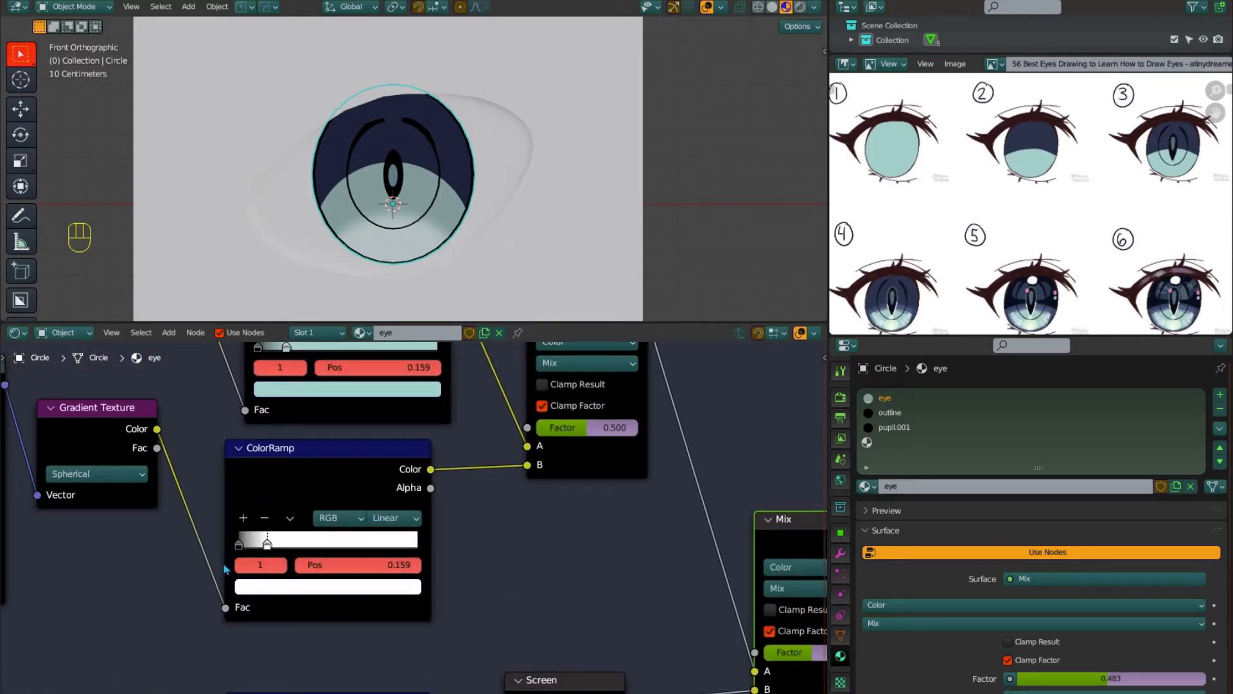
click(224, 548)
click(392, 517)
click(371, 591)
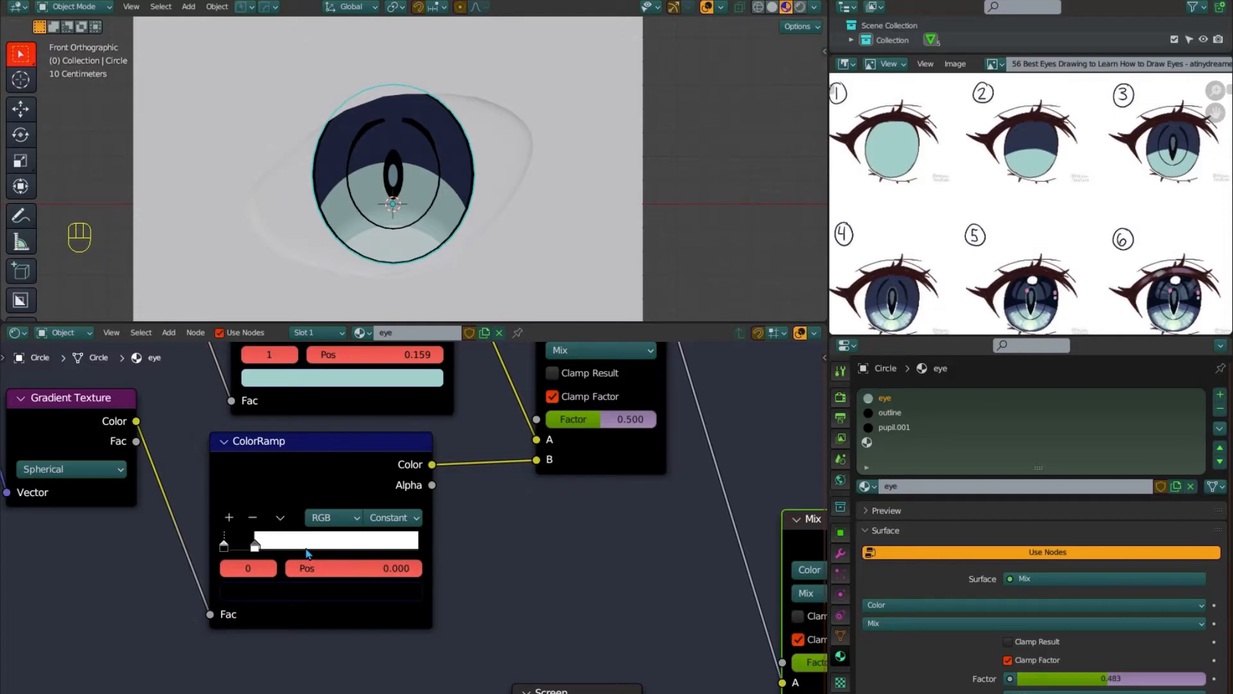
drag(255, 547, 246, 547)
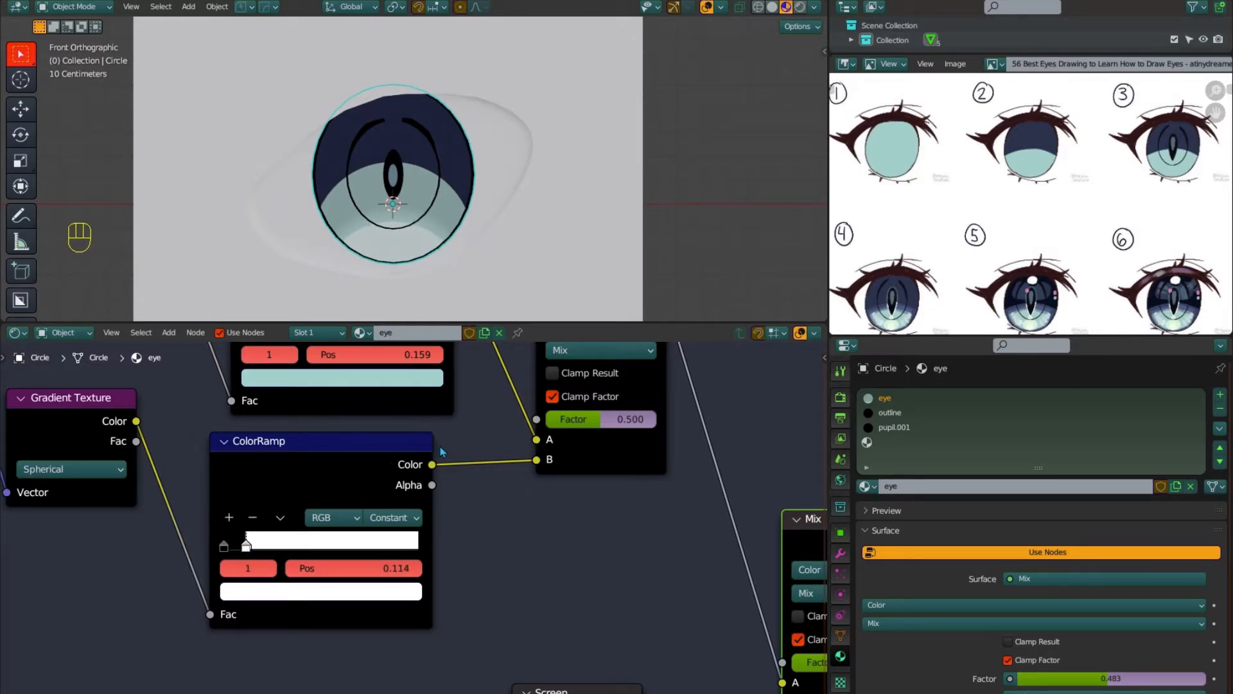
Switch the teal ColorRamp to Constant interpolation
middle_drag(246, 550, 244, 615)
click(411, 370)
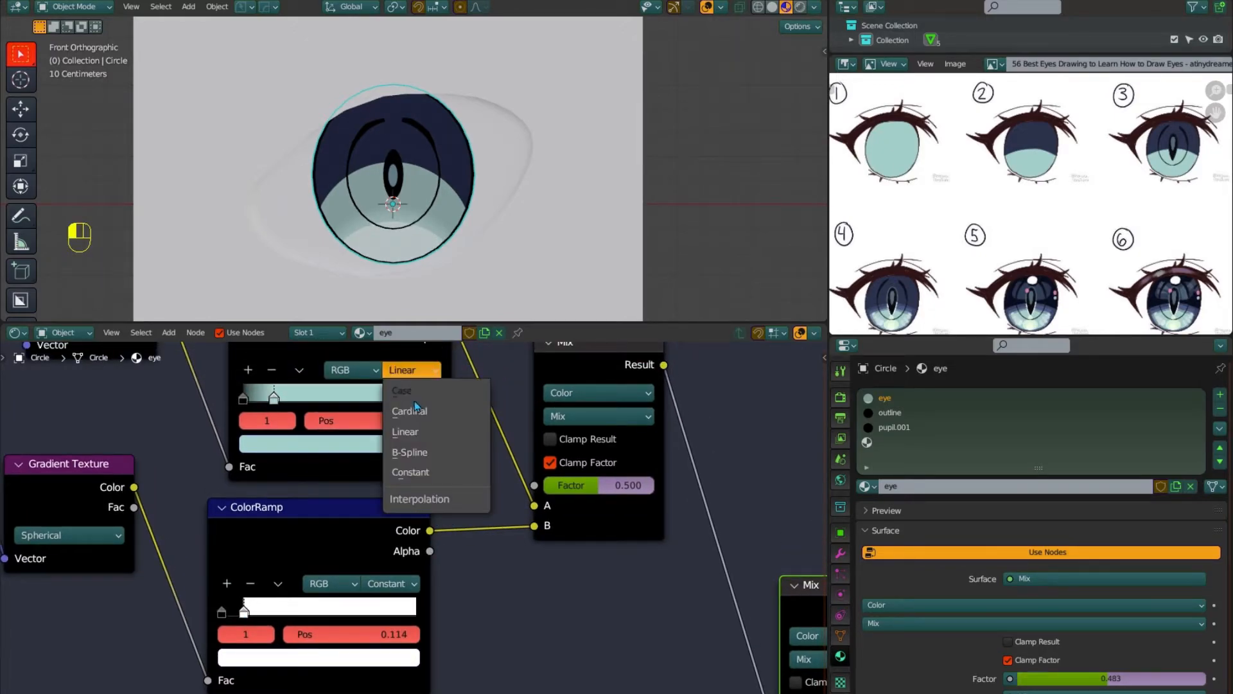
click(404, 476)
Lower the upper Mapping node's Z location to 0.97 m
middle_drag(130, 411, 233, 523)
shift+drag(192, 458, 185, 458)
scroll(311, 459, down, 3)
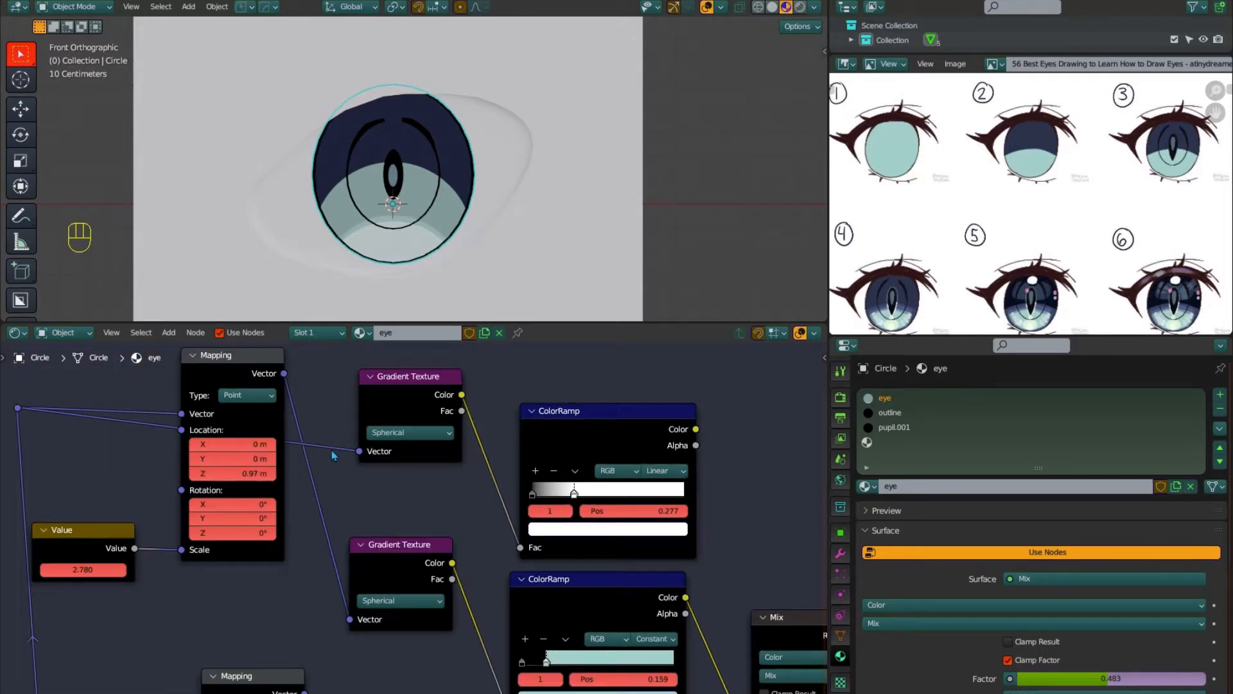
Add a Mix node blending the top and teal ColorRamps, and switch the top ColorRamp to Constant interpolation
middle_drag(666, 478, 479, 418)
scroll(628, 479, down, 2)
middle_drag(638, 524, 499, 405)
middle_drag(592, 475, 575, 607)
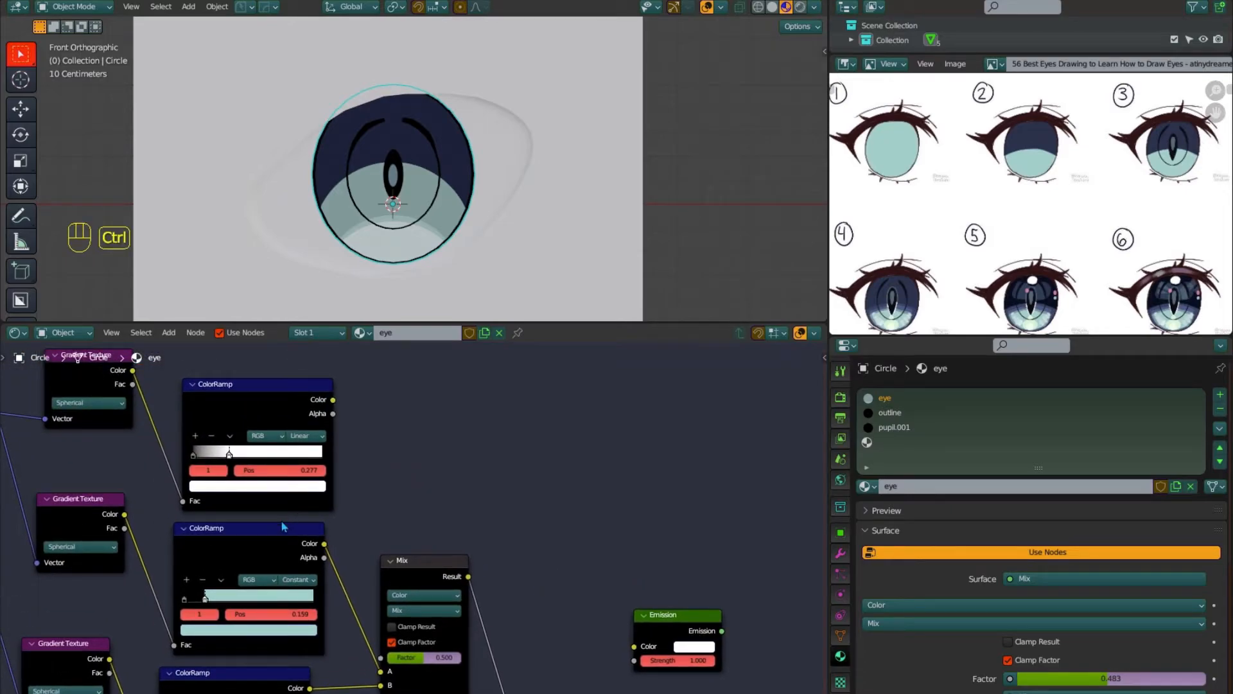
ctrl+shift+right_drag(264, 528, 270, 475)
drag(460, 560, 585, 514)
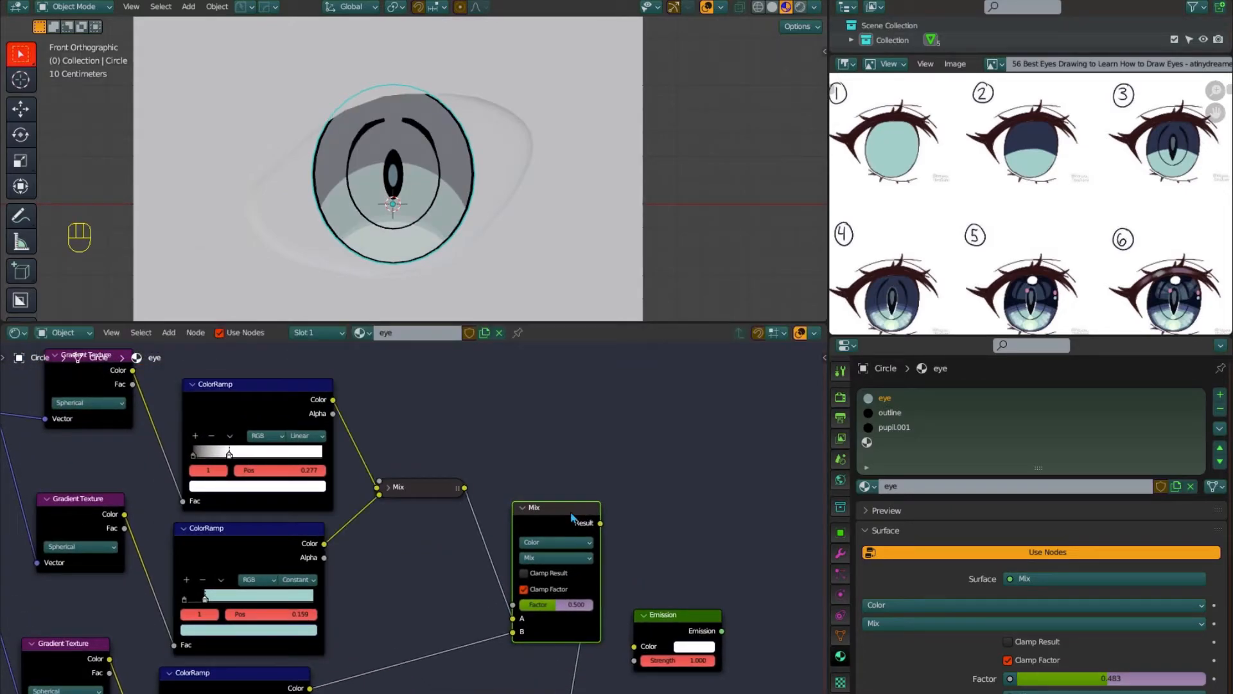
click(388, 488)
drag(424, 445, 428, 417)
click(305, 435)
click(306, 505)
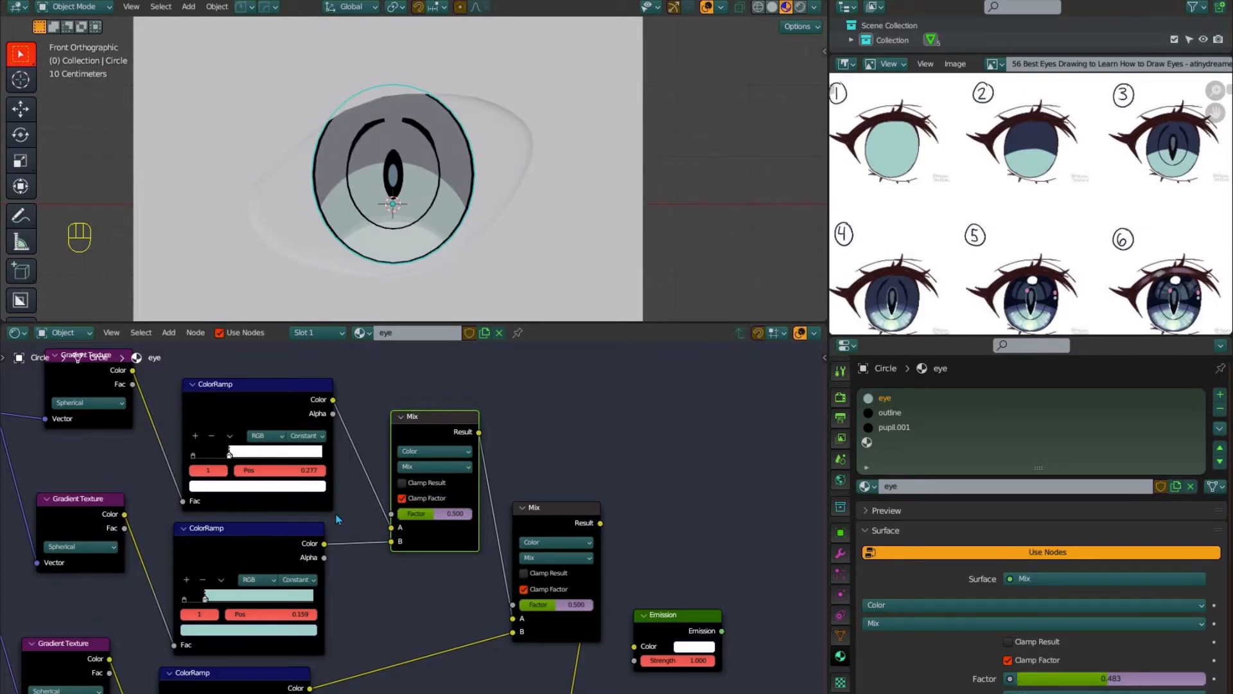
Set the new Mix node to Multiply blend mode with a factor of 1.000
scroll(349, 516, up, 2)
click(442, 490)
click(437, 121)
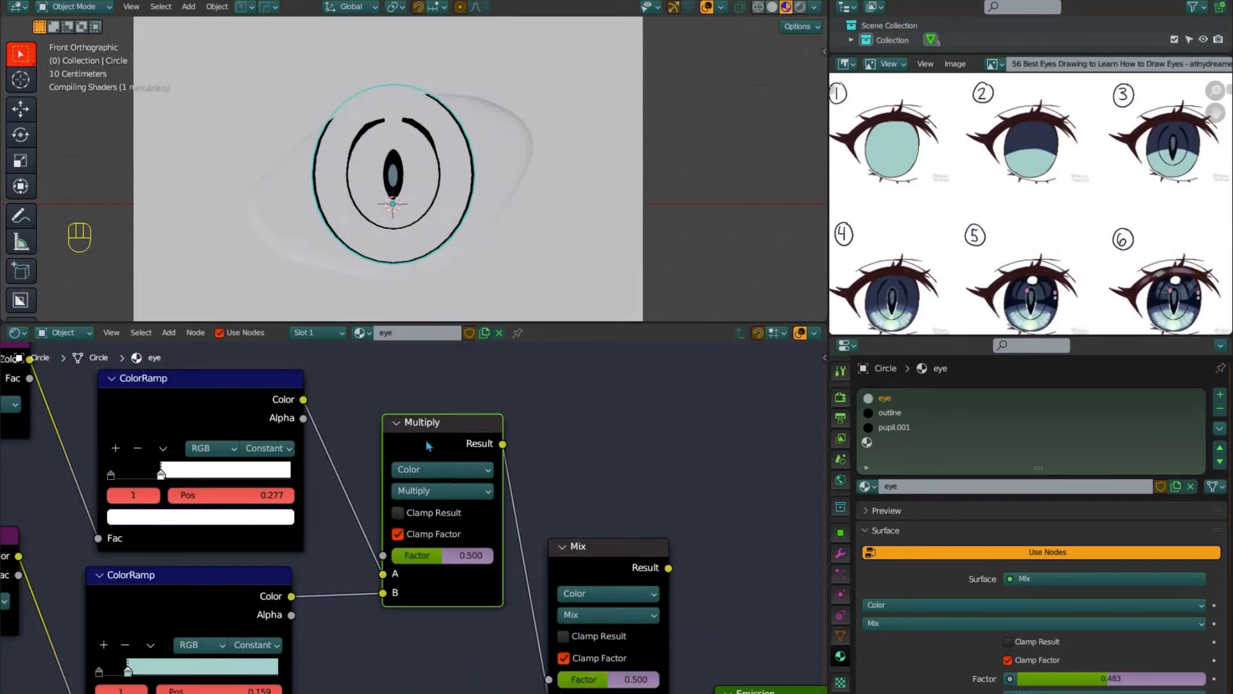
drag(446, 558, 493, 557)
Set the Z location of the Mapping node shared by the two upper gradients to 0.93 m
middle_drag(188, 552, 435, 571)
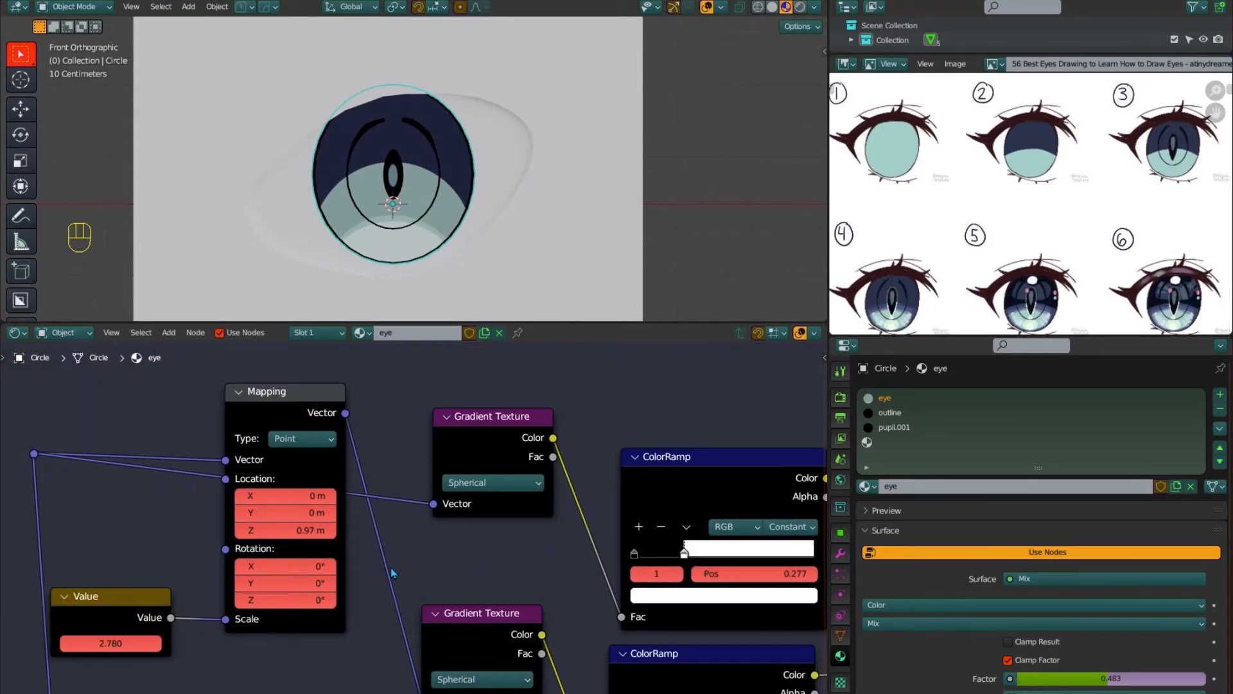
mouse_move(289, 530)
shift+mouse_down()
mouse_move(313, 530)
mouse_move(282, 530)
shift+mouse_up()
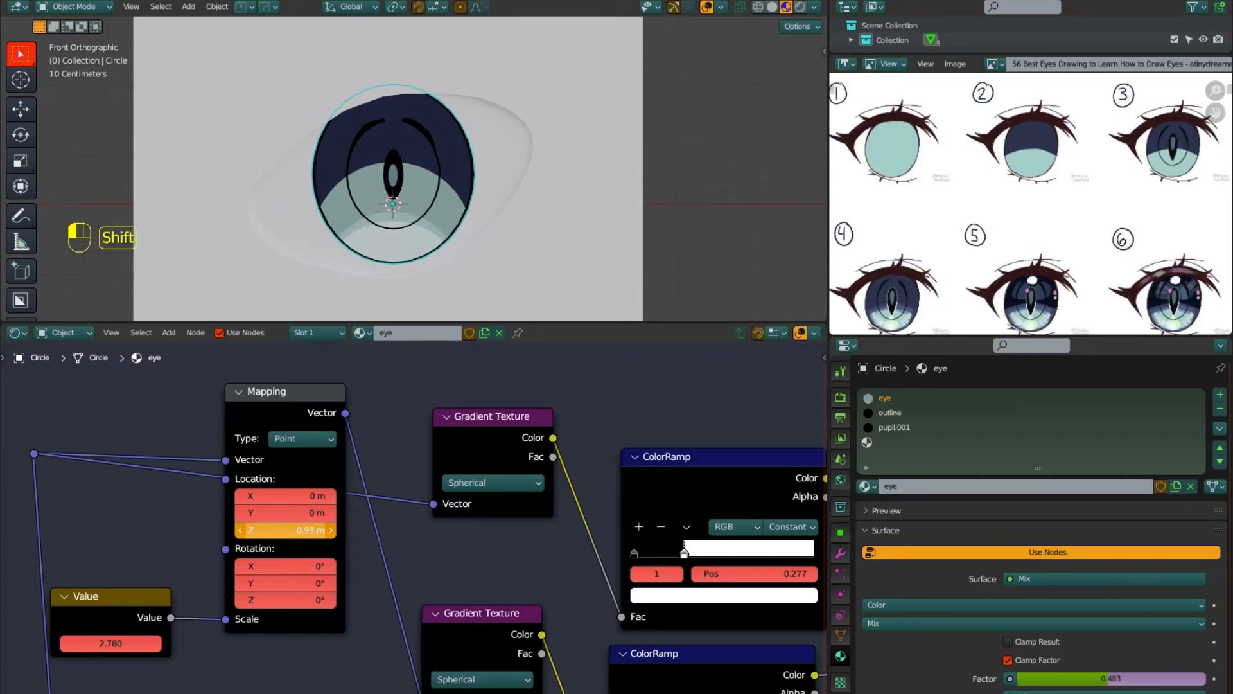
shift+drag(282, 530, 282, 530)
Duplicate the Mapping node, insert the copy before the top Gradient Texture, and set its Z location to 0.76 m
scroll(453, 553, down, 3)
middle_drag(453, 553, 464, 609)
drag(355, 387, 357, 463)
middle_drag(357, 464, 358, 486)
key(shift+d)
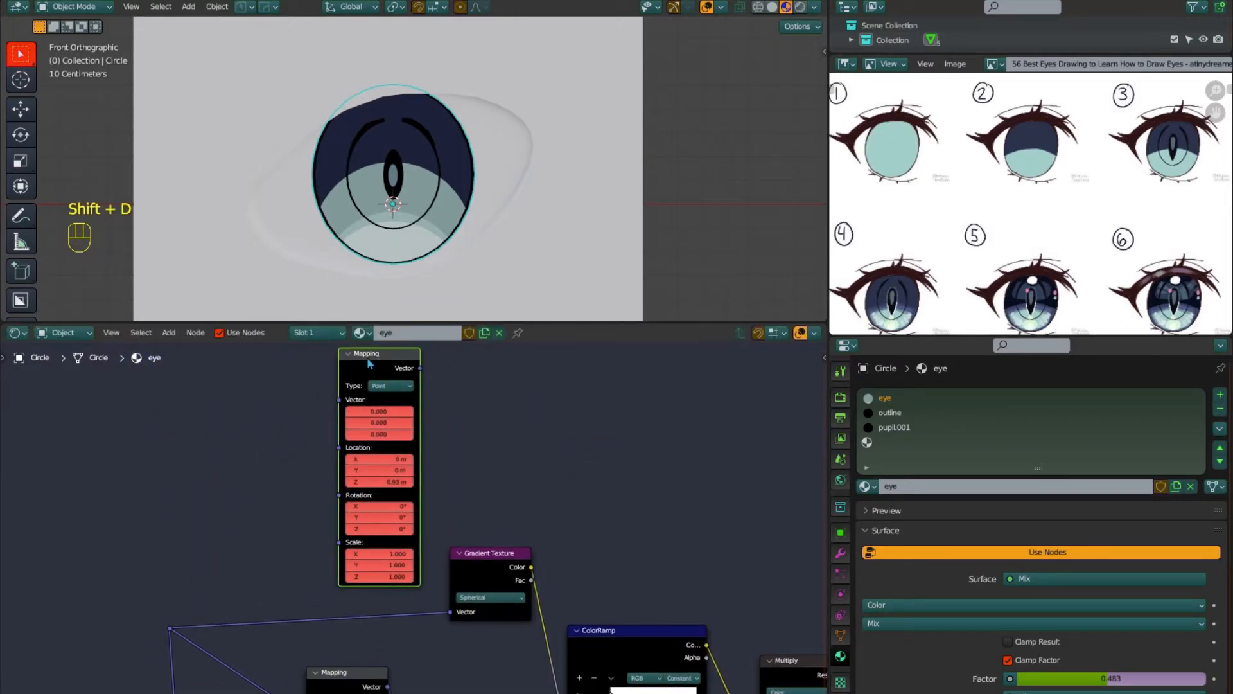
click(355, 403)
scroll(385, 421, up, 5)
mouse_move(331, 572)
shift+mouse_down()
mouse_move(354, 572)
mouse_move(308, 572)
shift+mouse_up()
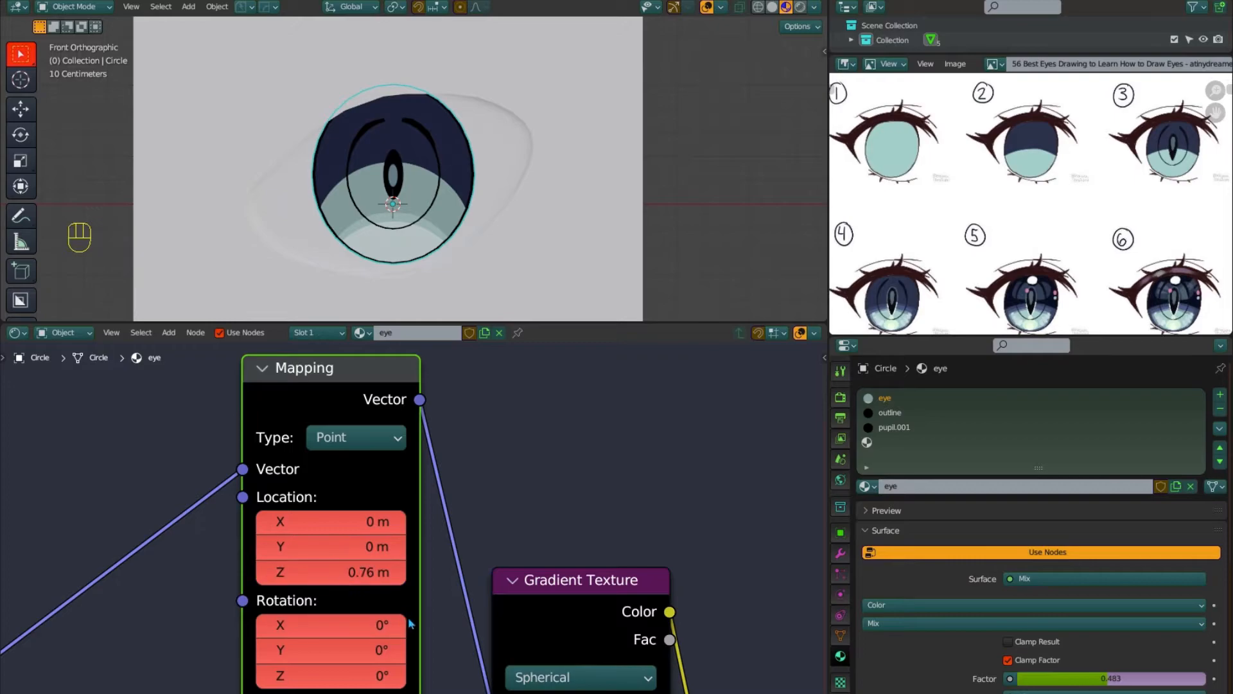
Darken the top ColorRamp's white stop slightly to a light grey
middle_drag(422, 646, 435, 516)
click(411, 564)
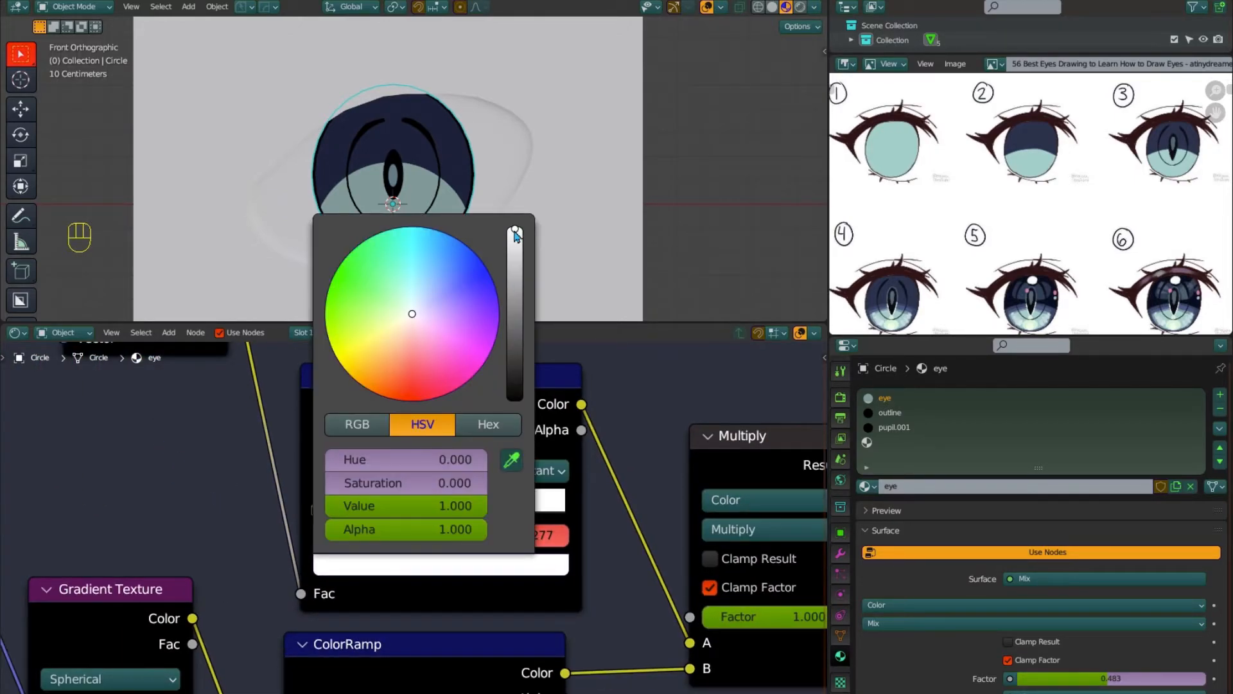
drag(515, 234, 514, 256)
scroll(449, 553, down, 2)
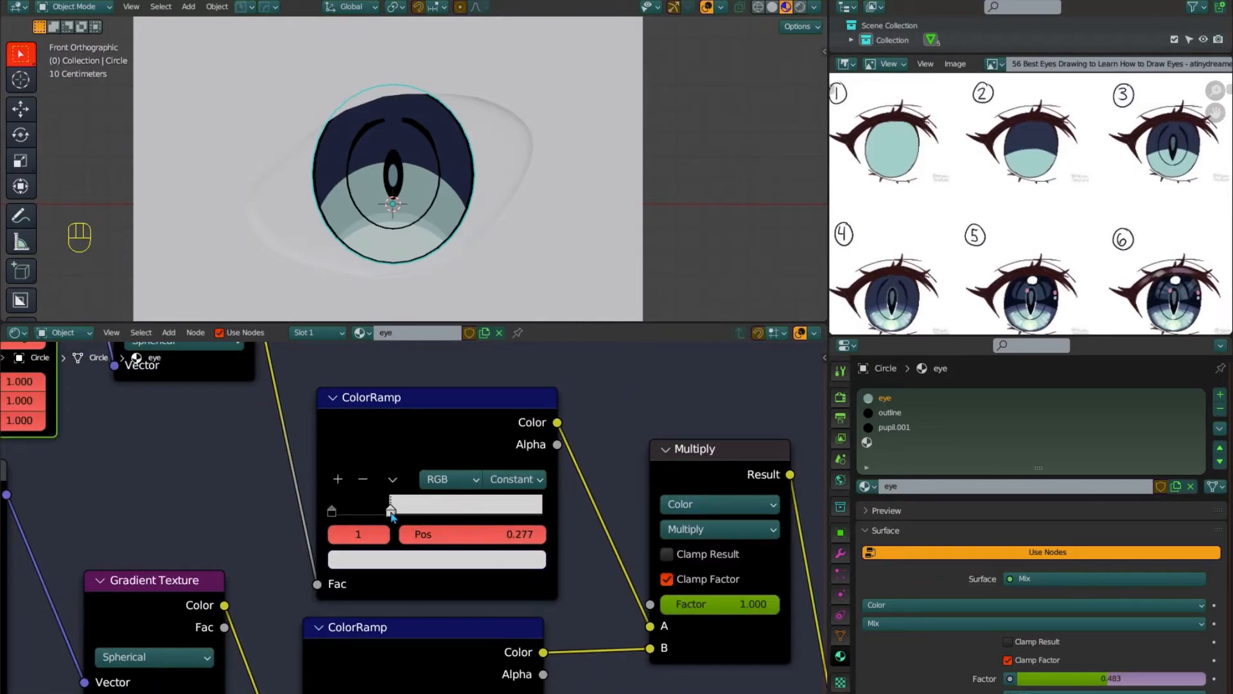
click(424, 560)
Reduce the Multiply node's factor to soften the top gradient band
scroll(632, 410, down, 4)
middle_drag(670, 637, 593, 582)
drag(588, 532, 539, 531)
scroll(430, 270, up, 3)
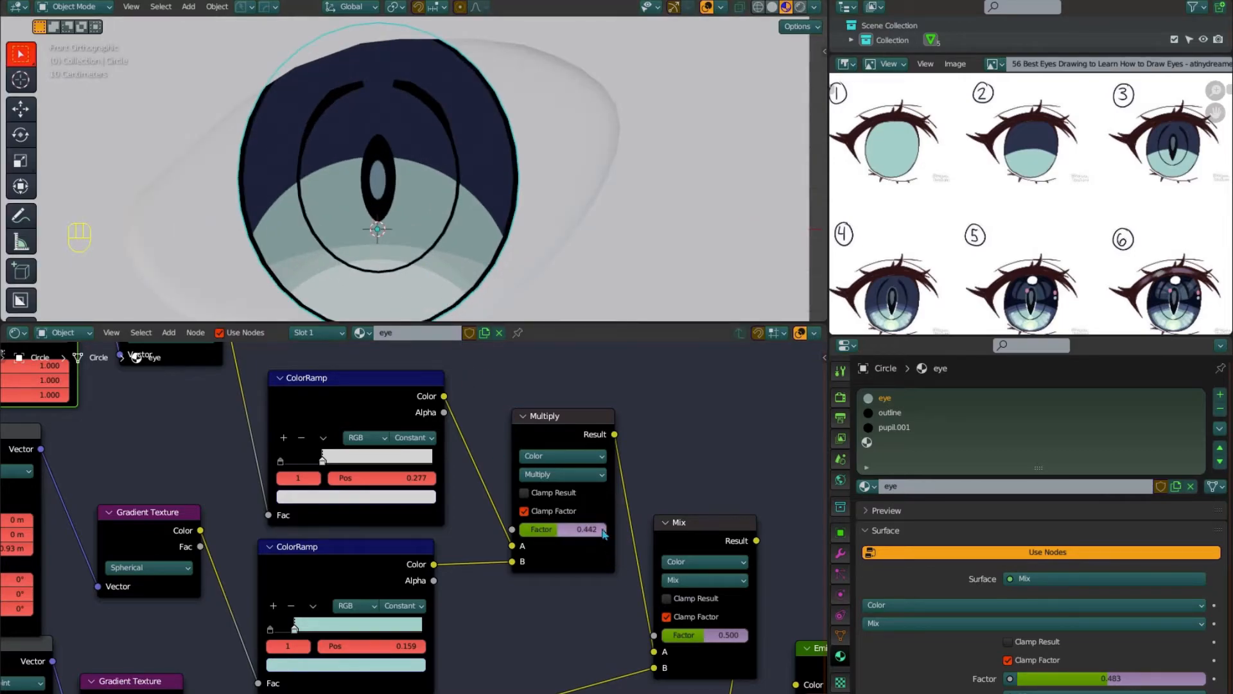
drag(545, 539, 559, 538)
Set the teal gradient's Mapping Z location to 0.97 m and move the top ColorRamp's light stop to 0.273
middle_drag(173, 645, 485, 632)
shift+drag(300, 533, 293, 534)
drag(635, 452, 635, 452)
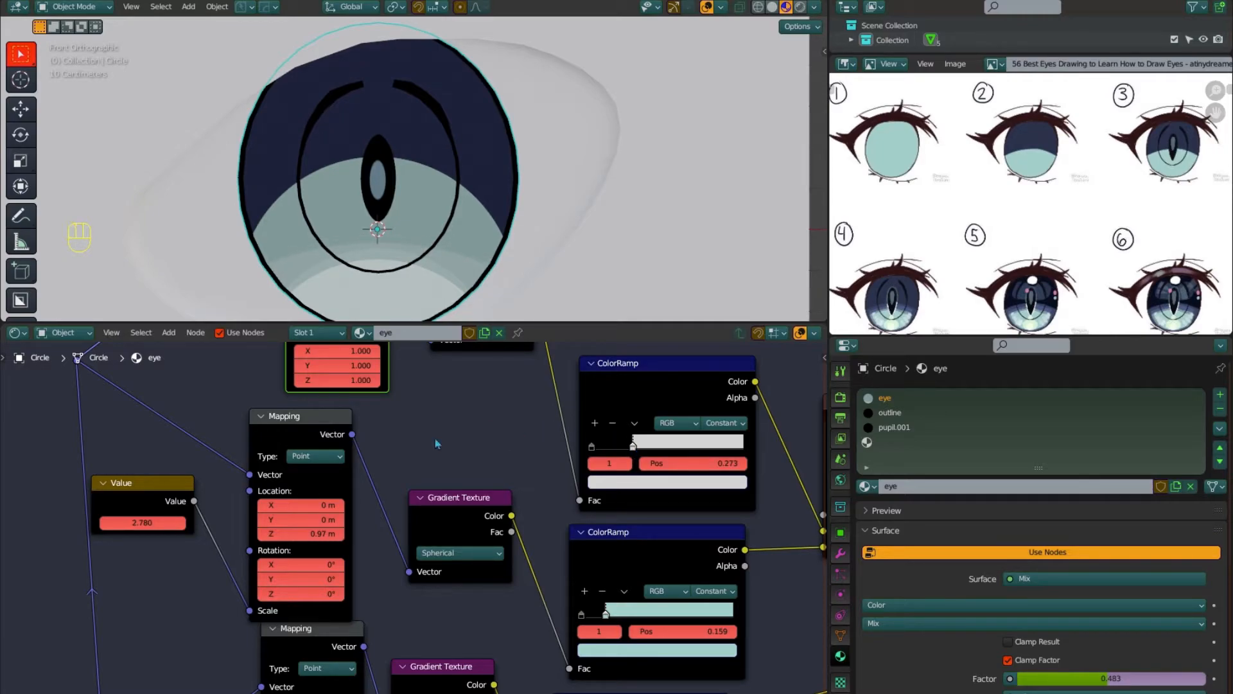
Duplicate the Value node, link the copy to the top Mapping node's Scale, and set it to 2.250
middle_drag(309, 452, 338, 521)
click(212, 551)
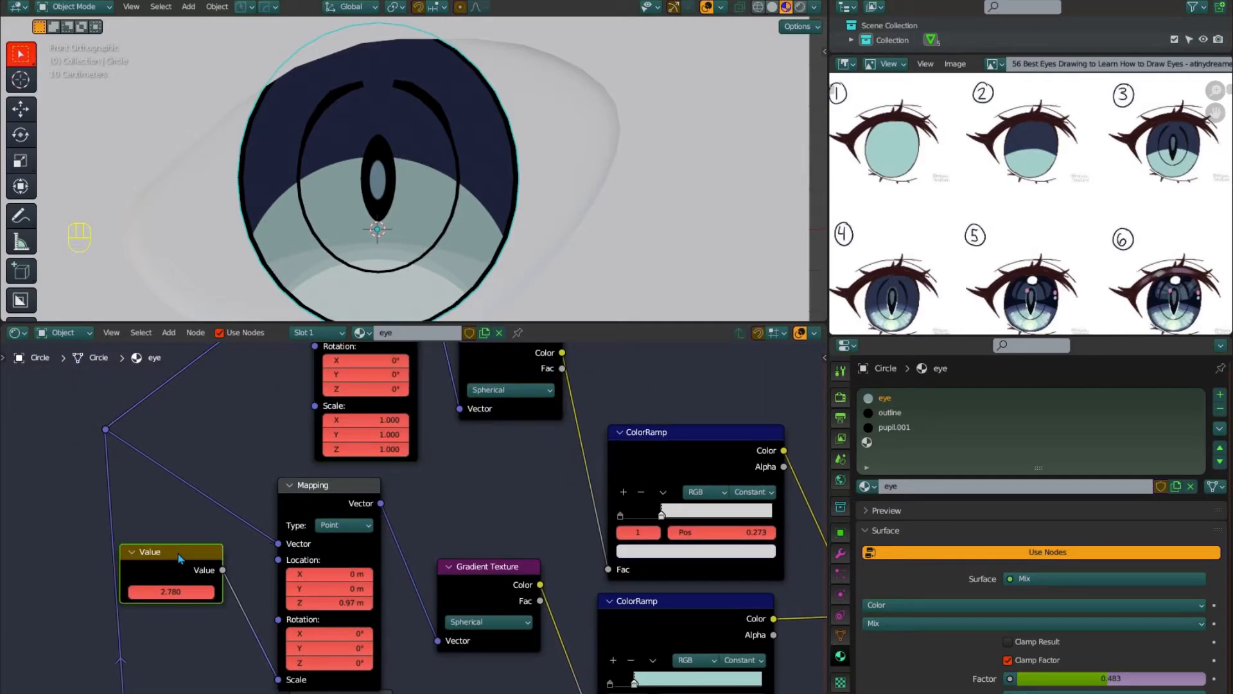
key(shift+d)
click(269, 411)
drag(279, 431, 318, 414)
middle_drag(342, 455, 404, 469)
shift+drag(292, 467, 269, 467)
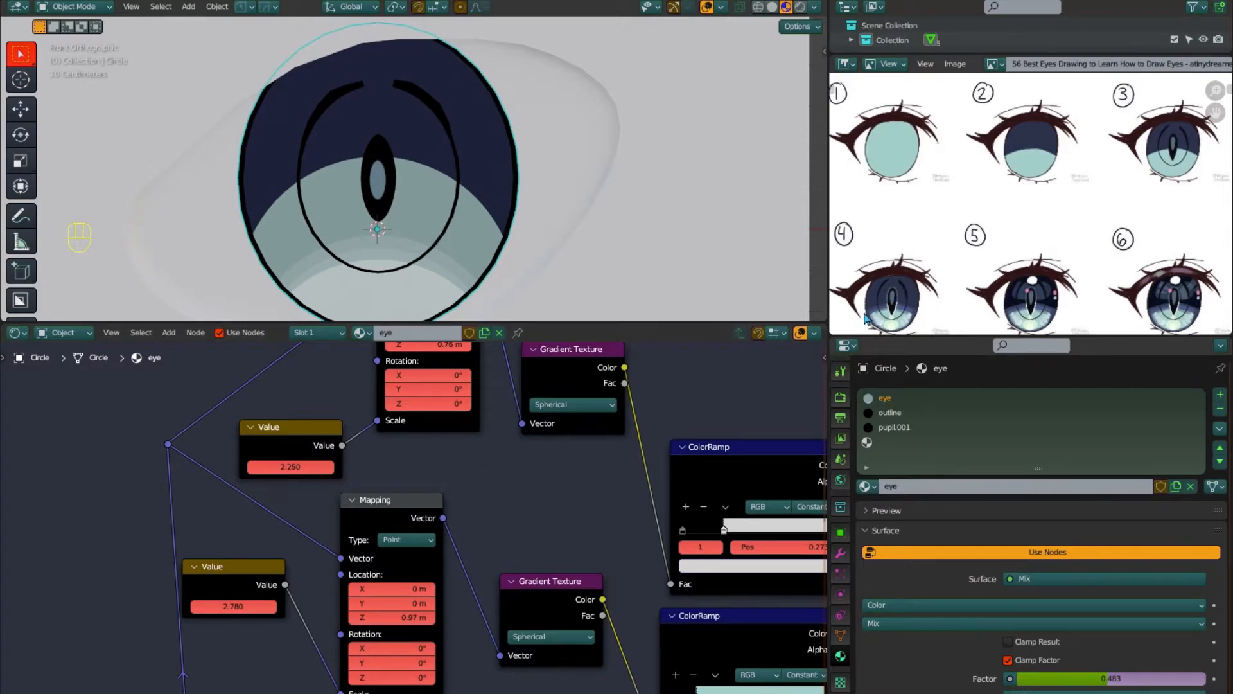
Enter Edit Mode on the eye mesh and select the ring of faces just around the black pupil outline
scroll(512, 501, down, 4)
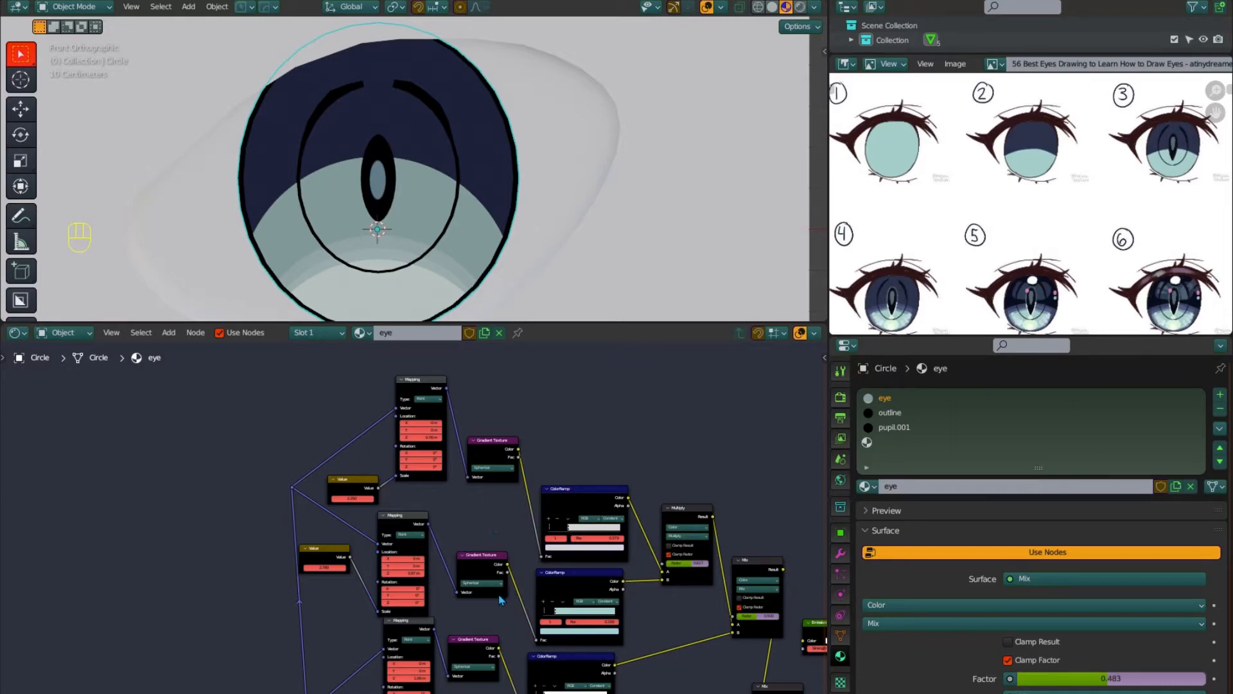
scroll(500, 599, down, 3)
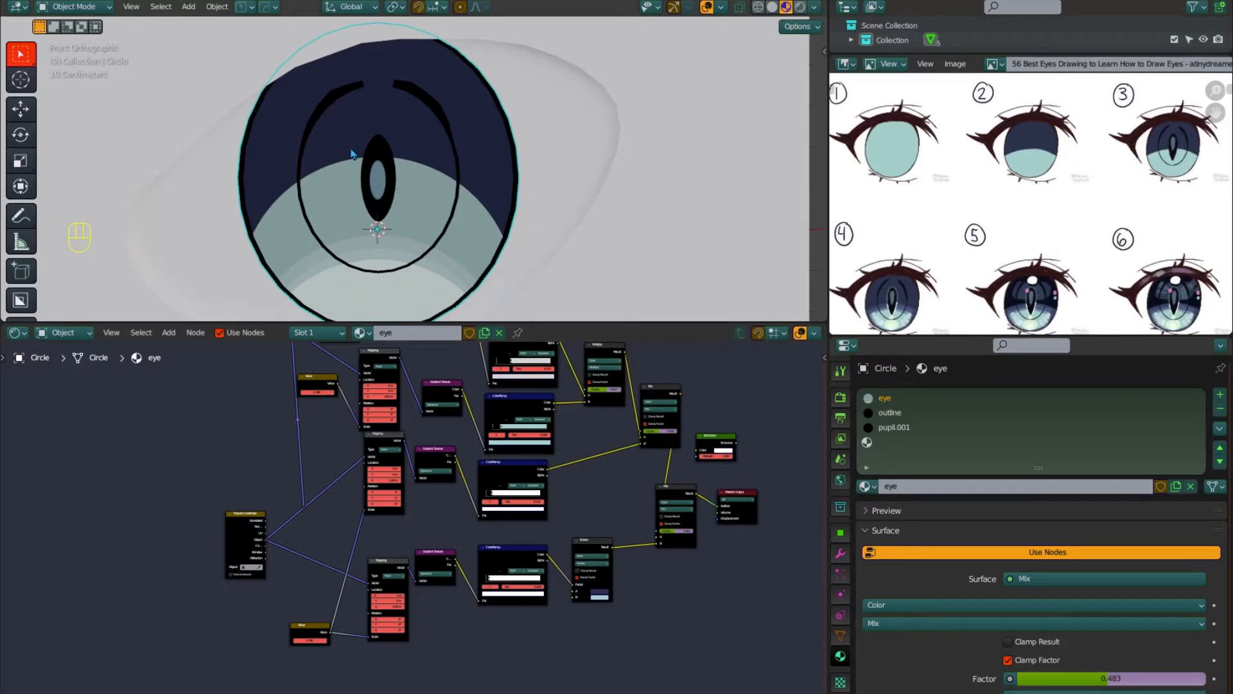
click(96, 8)
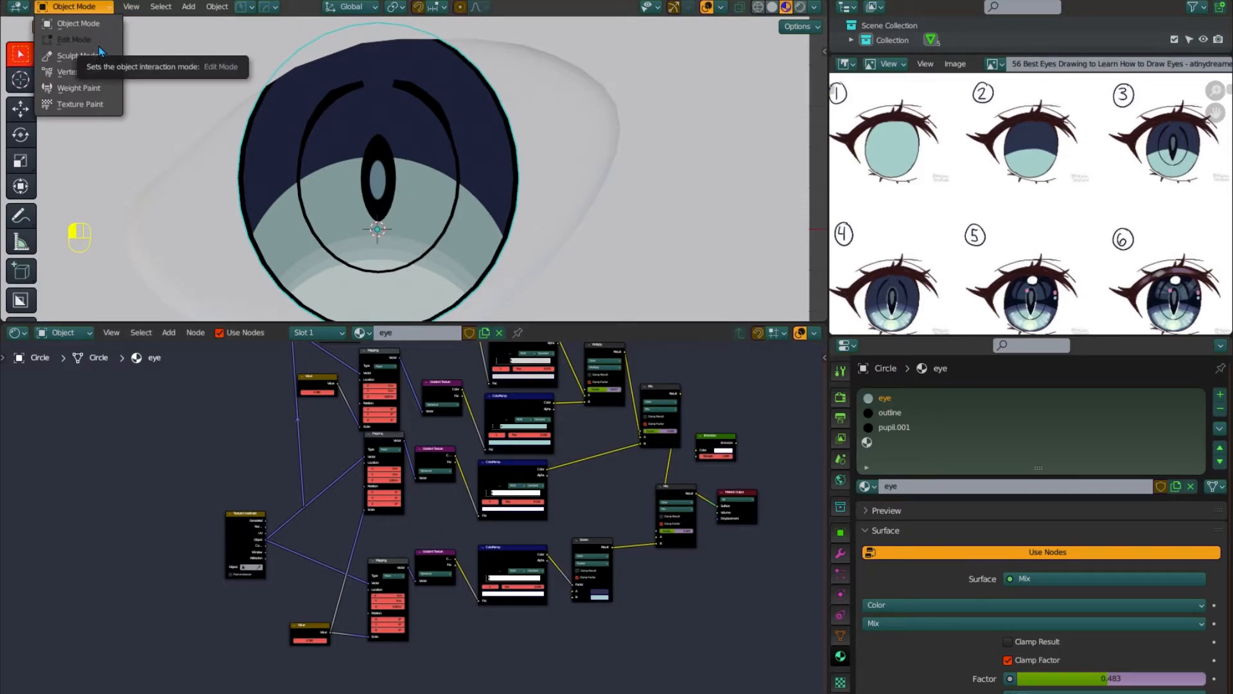
click(98, 43)
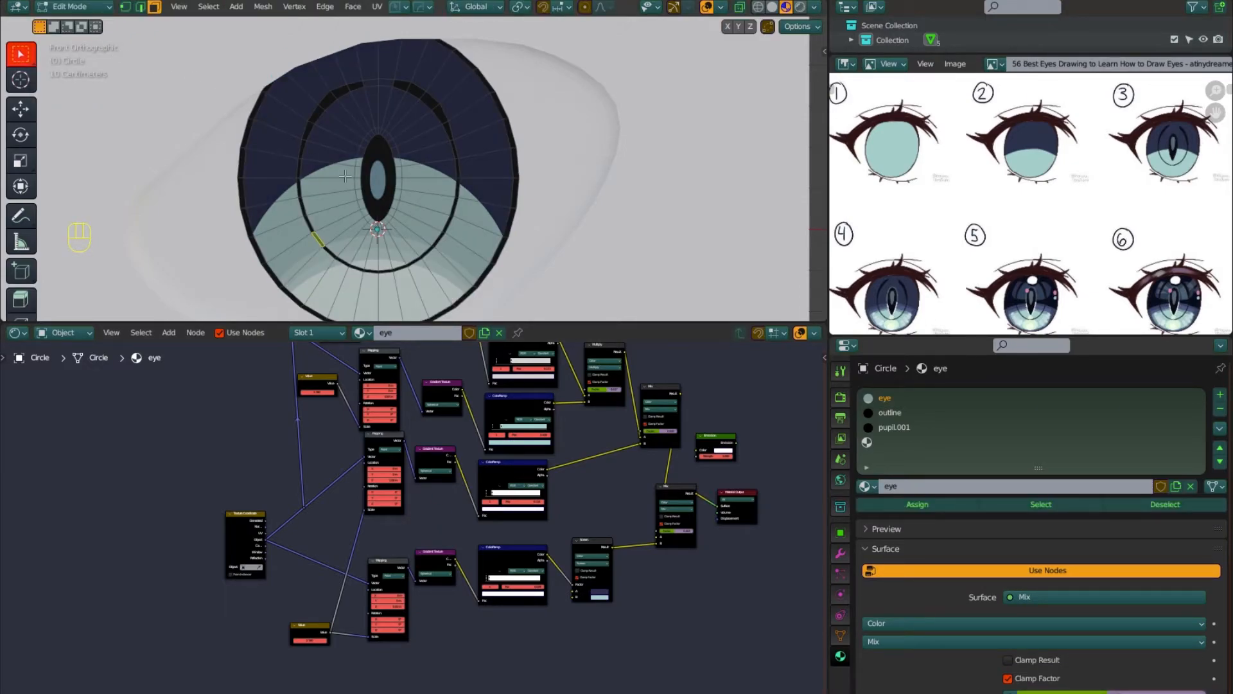
scroll(345, 175, up, 3)
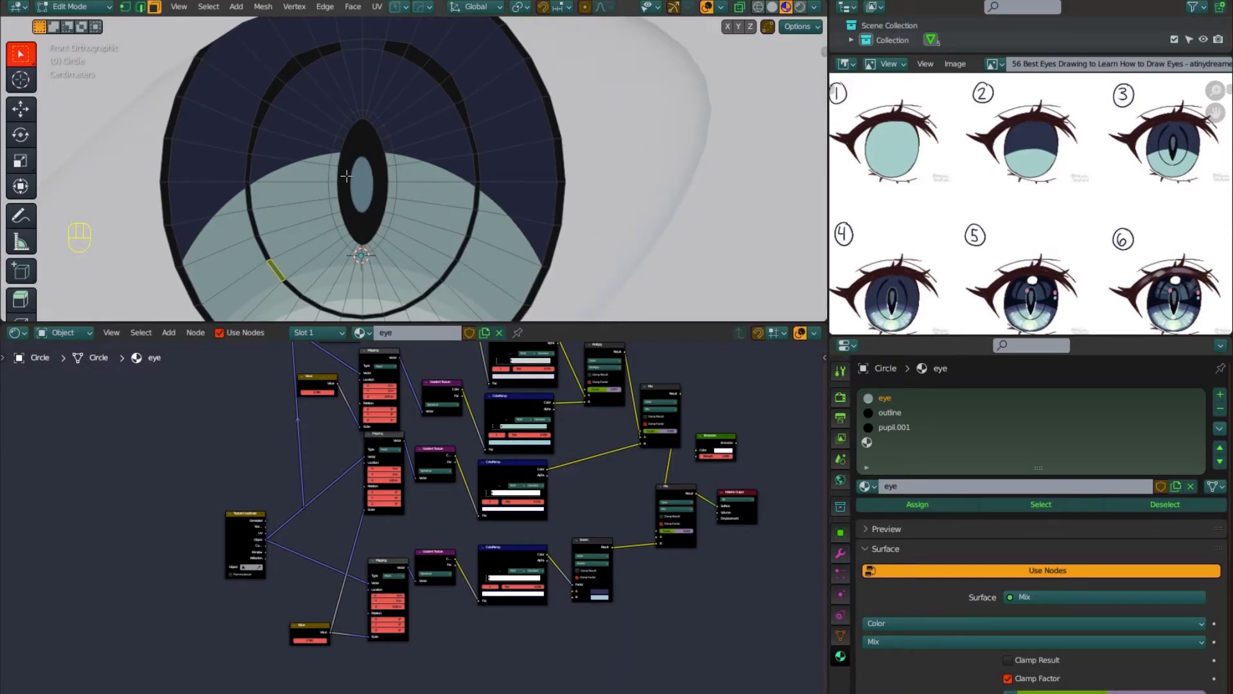
key(alt)
alt+click(385, 138)
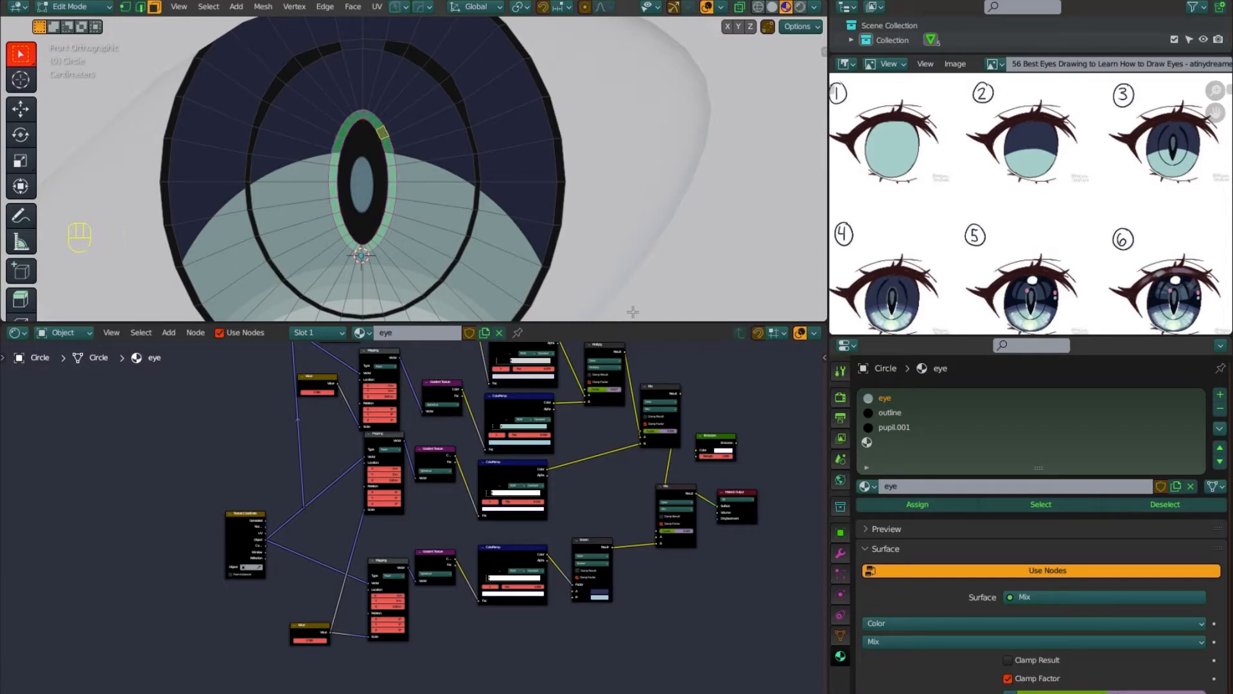
Create a new material in the empty fourth slot and change its surface shader to Emission
click(867, 442)
click(928, 487)
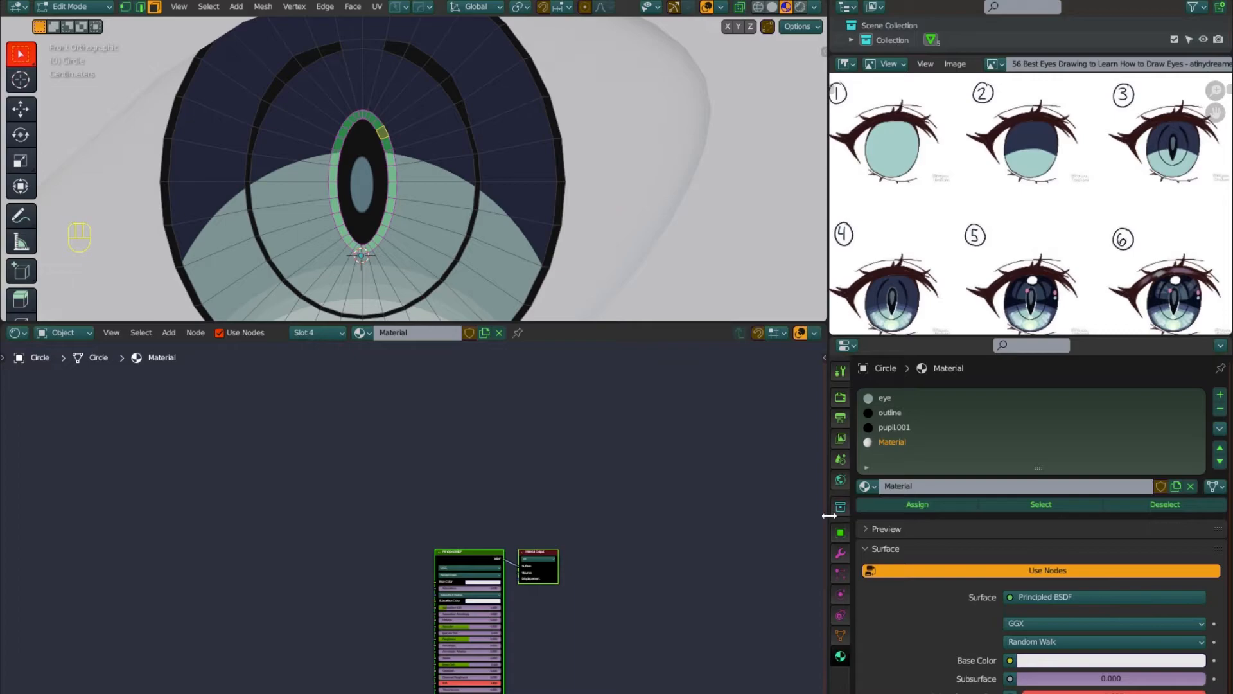
click(1069, 598)
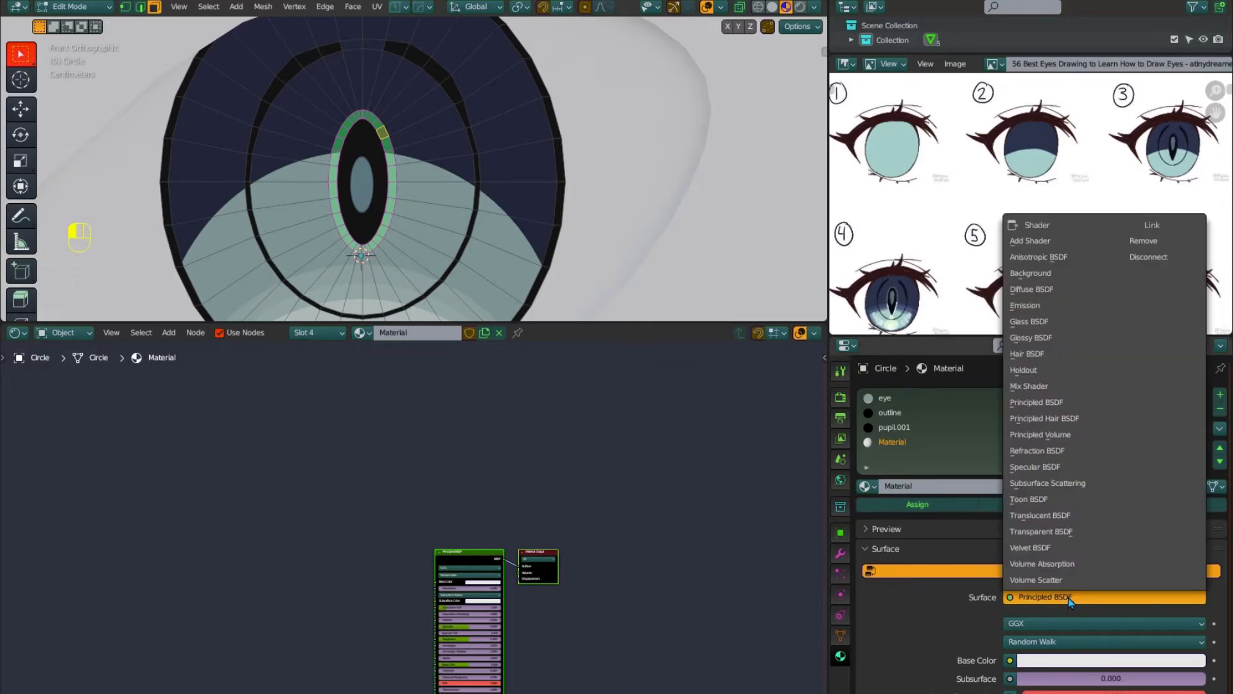
click(1037, 307)
scroll(551, 628, up, 2)
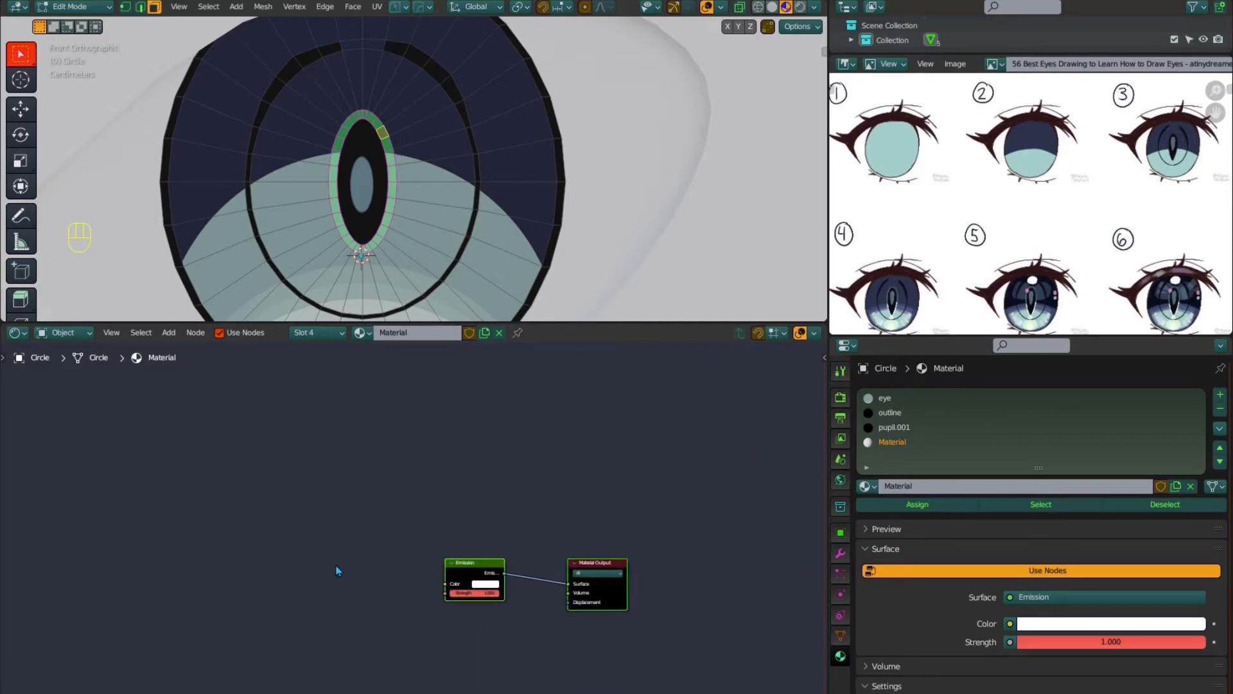
middle_drag(330, 583, 374, 526)
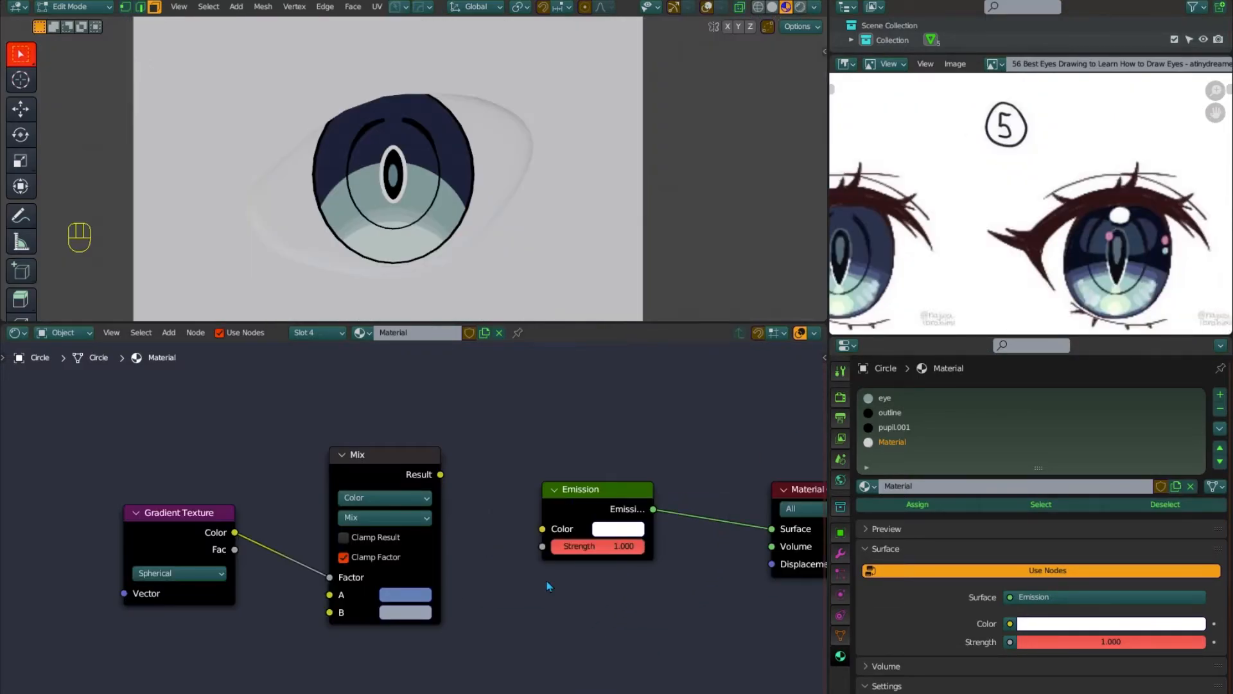
Return the eye mesh to Object Mode
scroll(413, 197, up, 1)
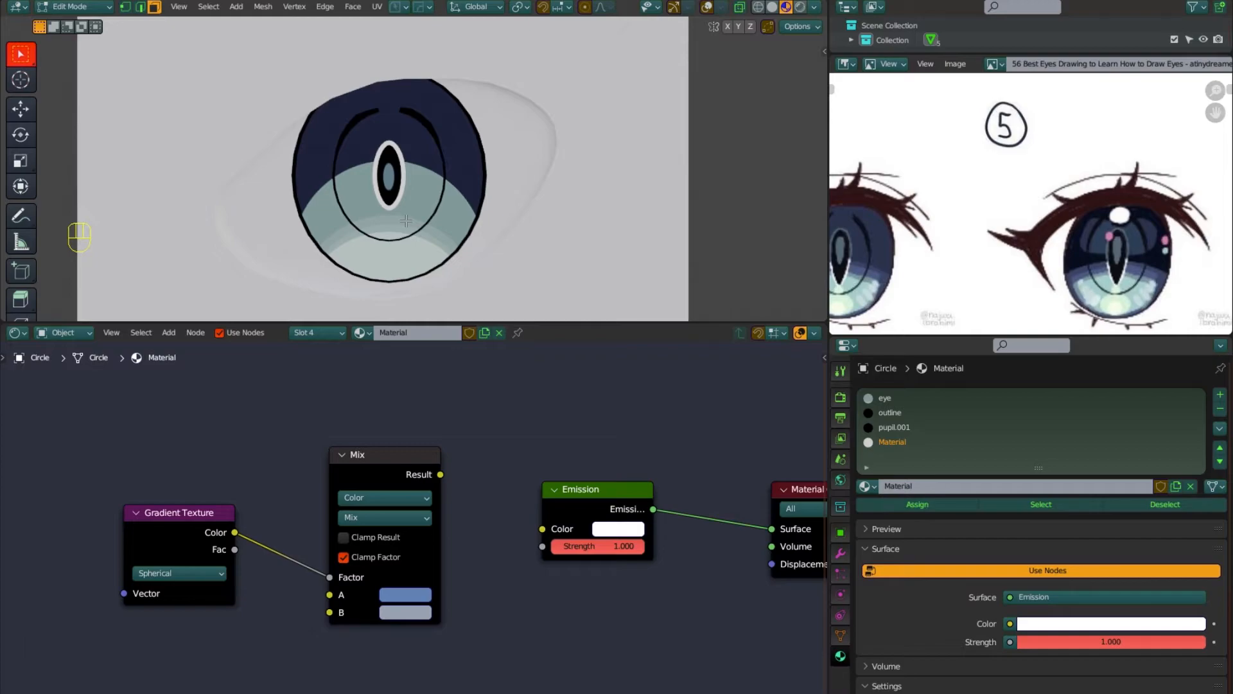
scroll(406, 220, down, 1)
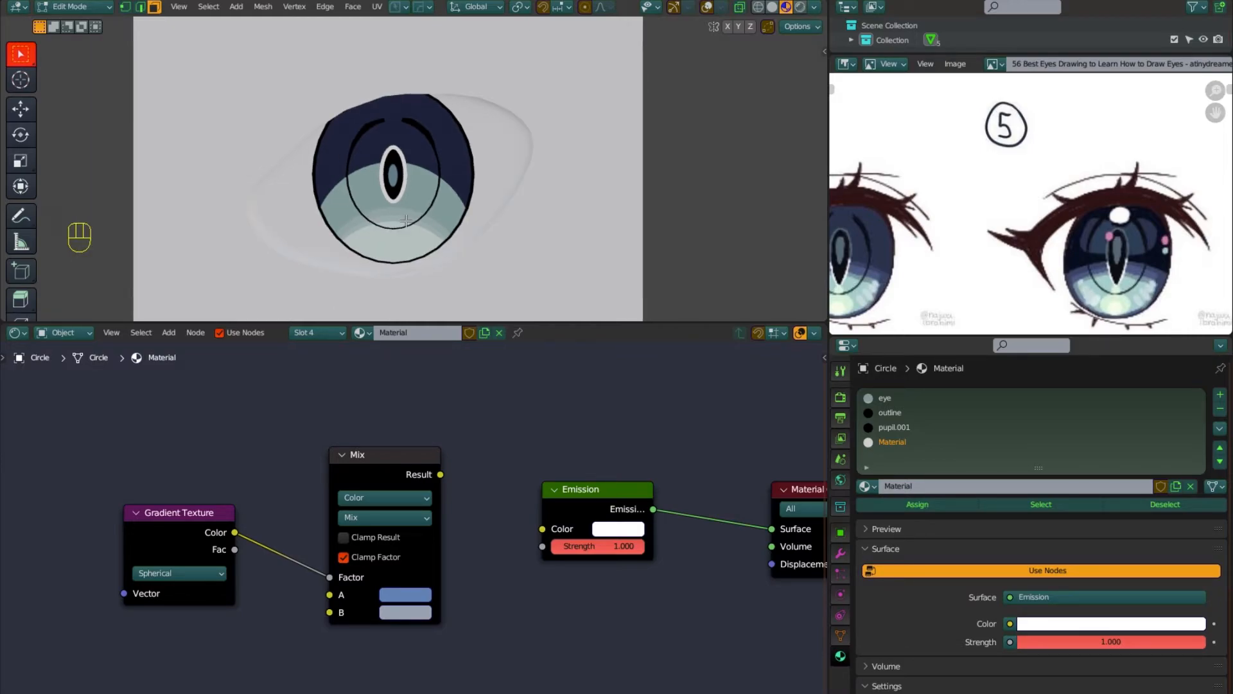
scroll(406, 220, down, 1)
key(Tab)
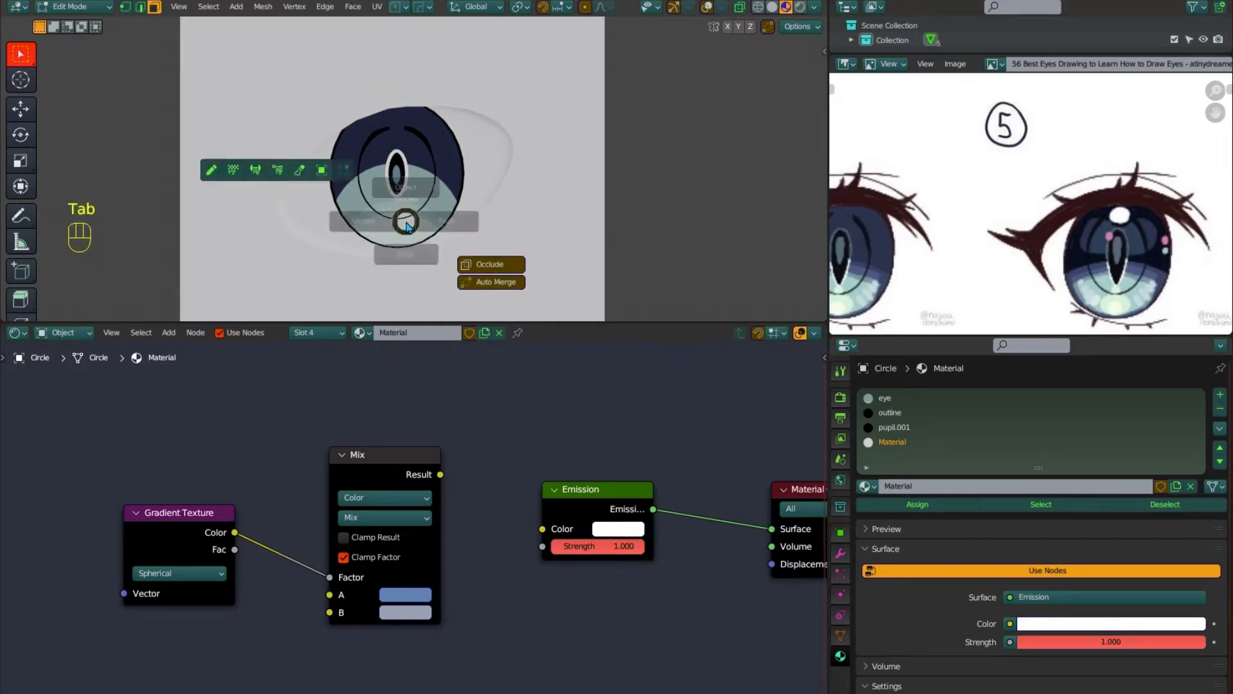
click(415, 182)
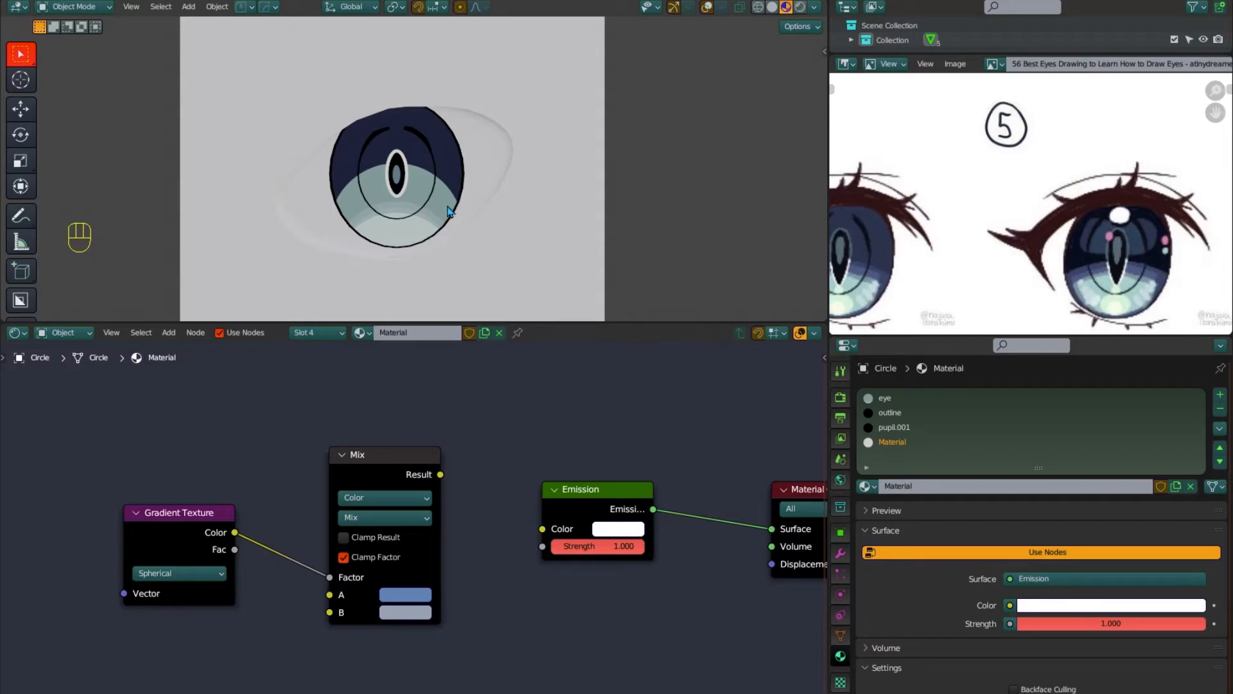
scroll(552, 457, down, 1)
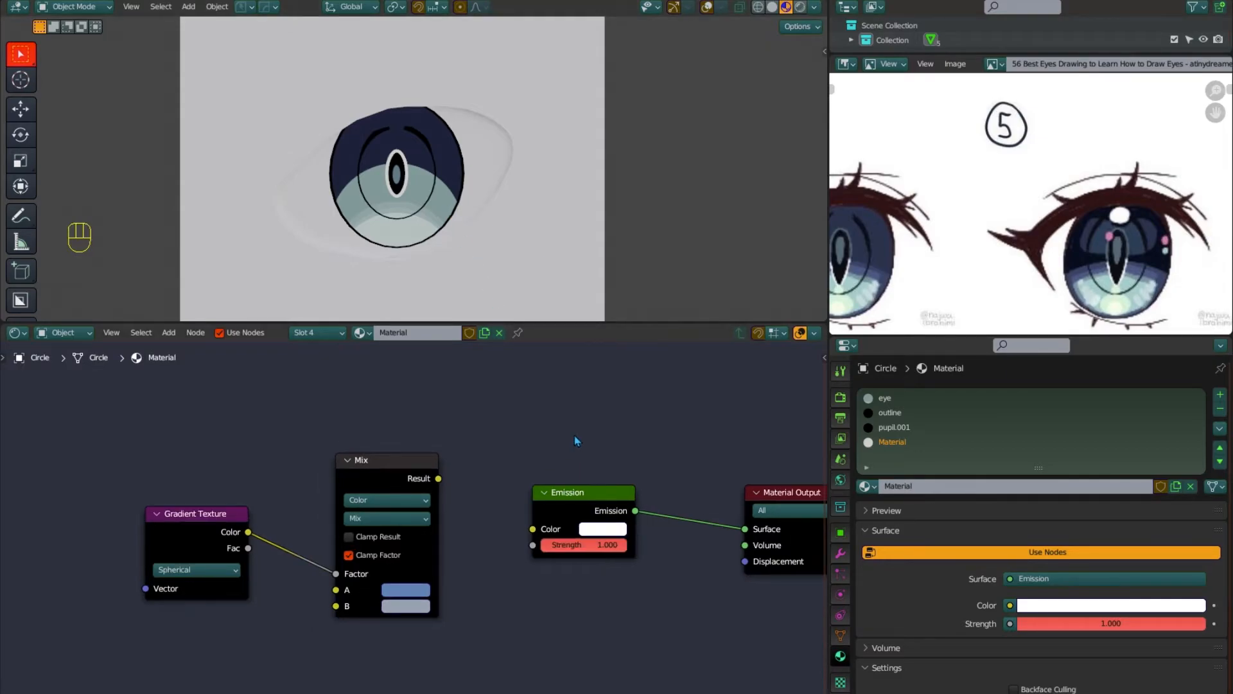
Open the eye material and place a duplicate of the spherical Gradient Texture node between the topmost Mapping and ColorRamp nodes
click(894, 401)
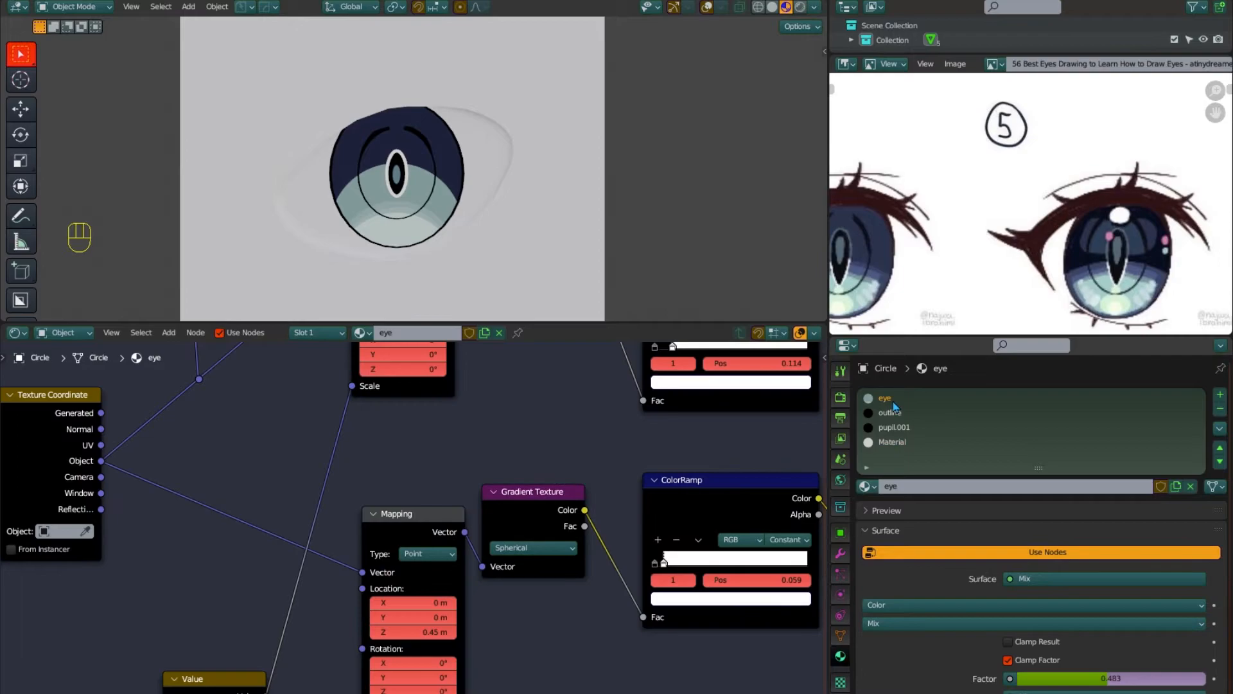
scroll(576, 431, down, 9)
scroll(682, 444, down, 4)
middle_drag(629, 479, 609, 601)
drag(514, 455, 509, 449)
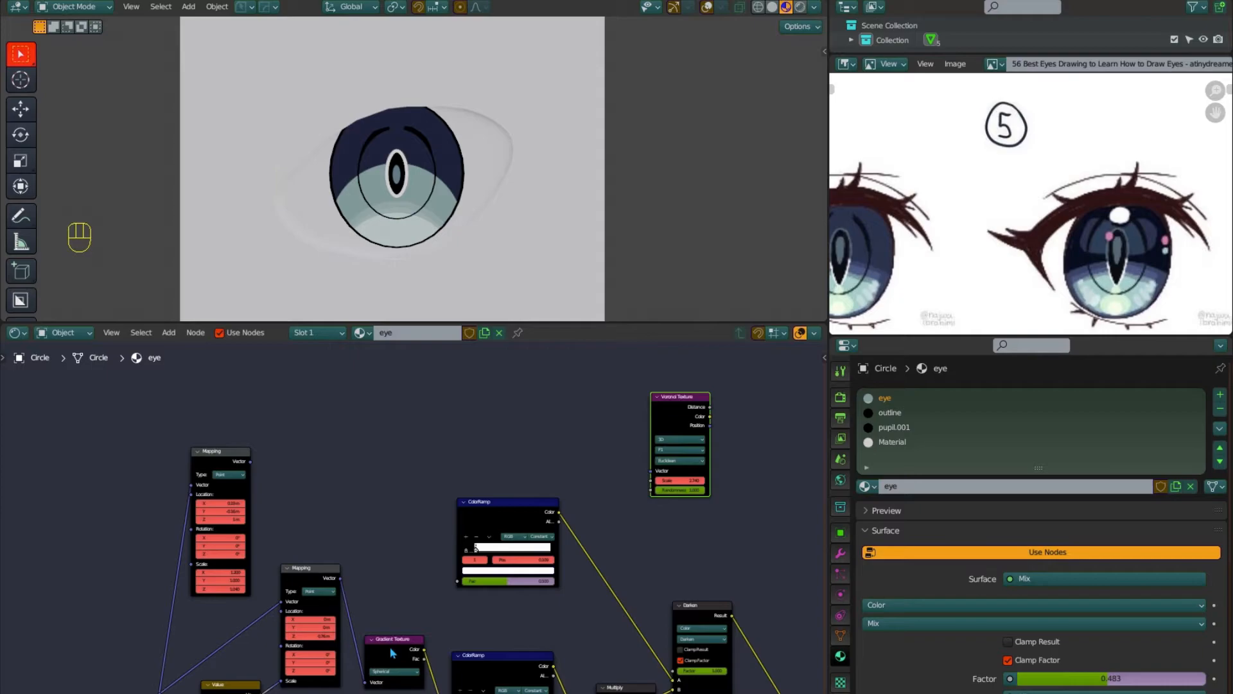
click(391, 650)
key(shift+d)
click(380, 487)
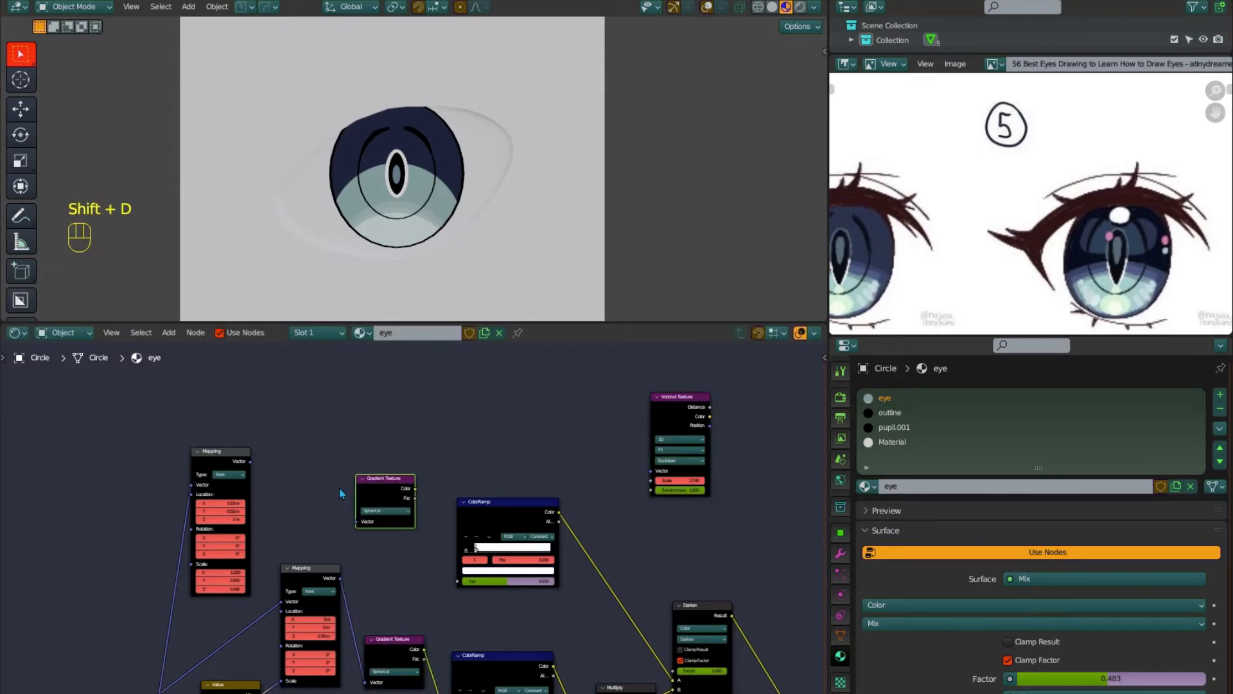
Link the topmost Mapping node into the duplicated Gradient Texture and the gradient's Color into the top ColorRamp's Fac
drag(249, 463, 359, 520)
shift+right_drag(252, 465, 410, 536)
scroll(287, 465, up, 1)
mouse_move(207, 444)
mouse_down()
mouse_move(332, 494)
mouse_move(341, 519)
mouse_up()
drag(416, 479, 469, 594)
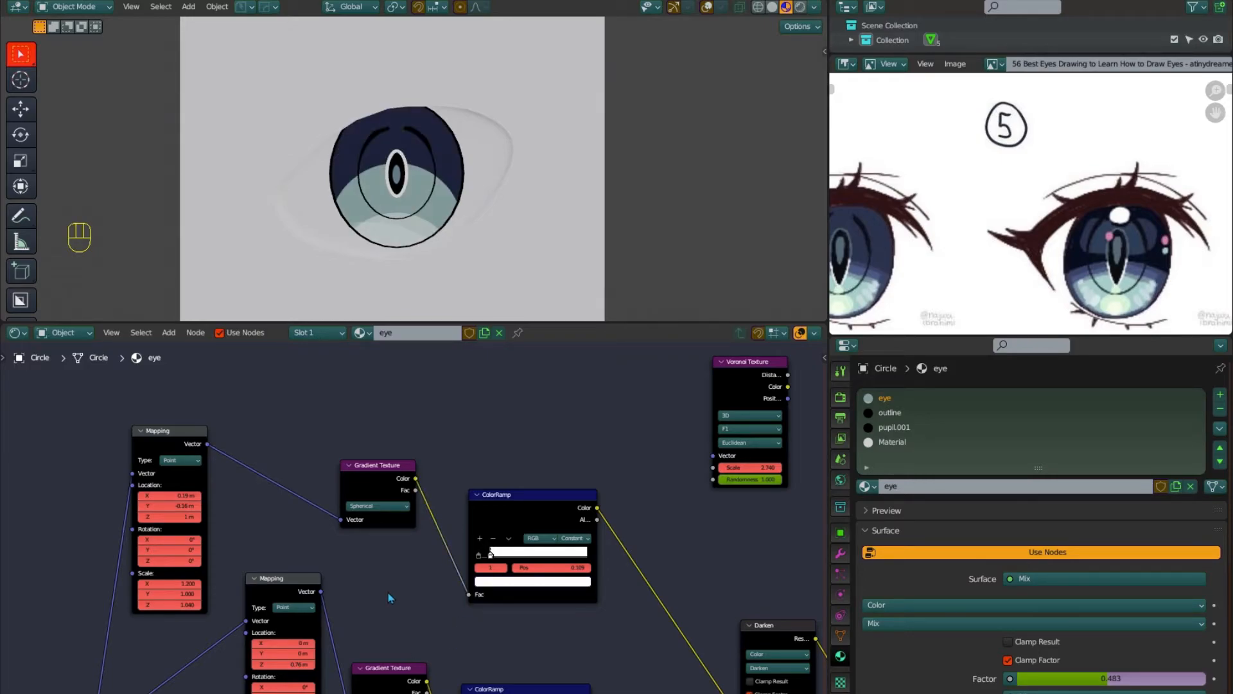
Reset the topmost Mapping node to its default values and move the top ColorRamp's white stop to 0.223
click(164, 441)
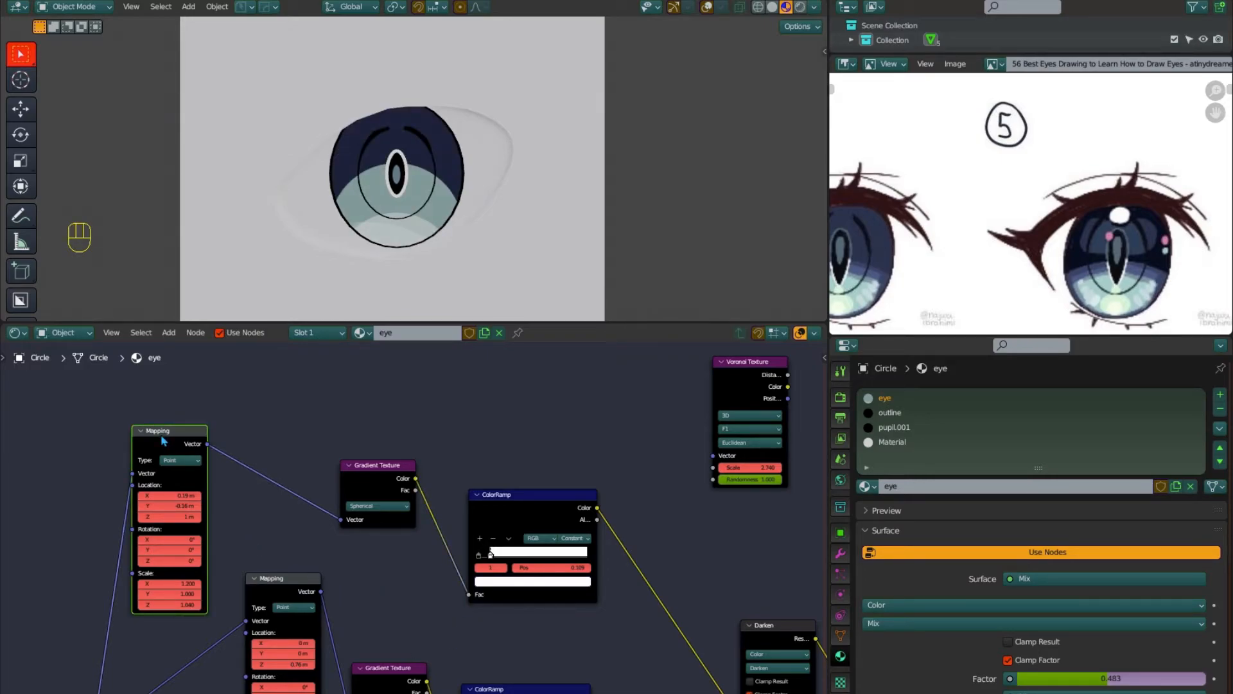
key(BackSpace)
key(BackSpace)
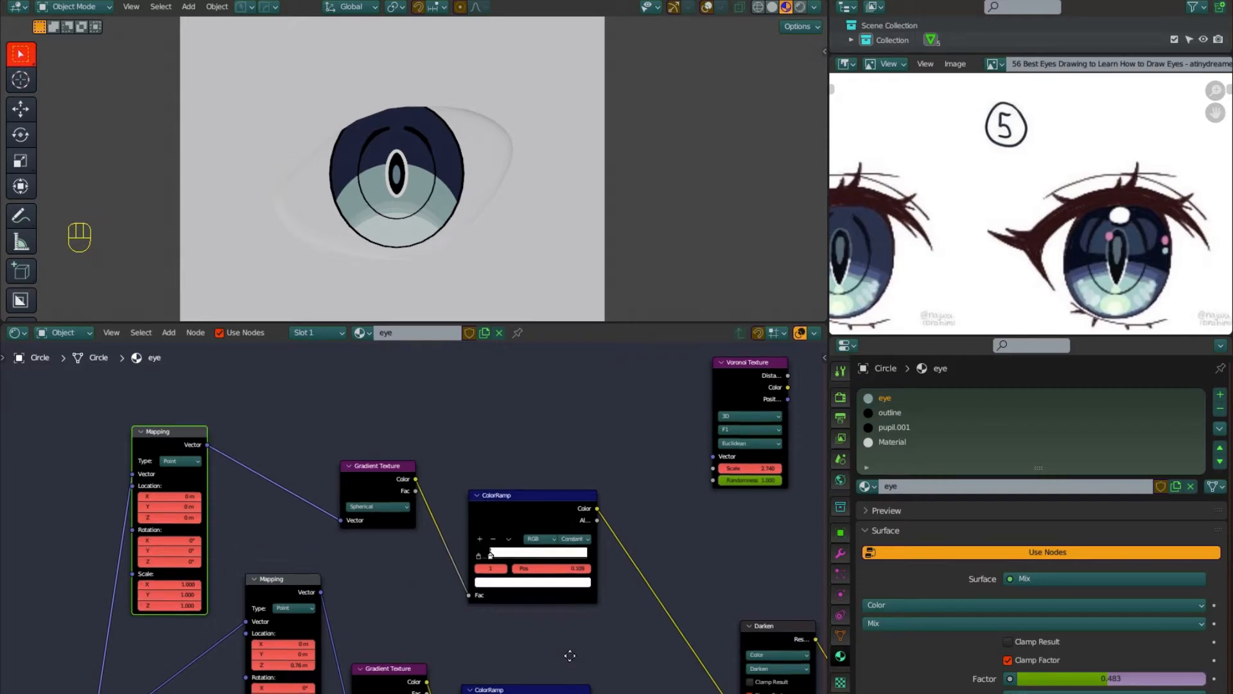
middle_drag(570, 655, 554, 647)
drag(477, 552, 493, 551)
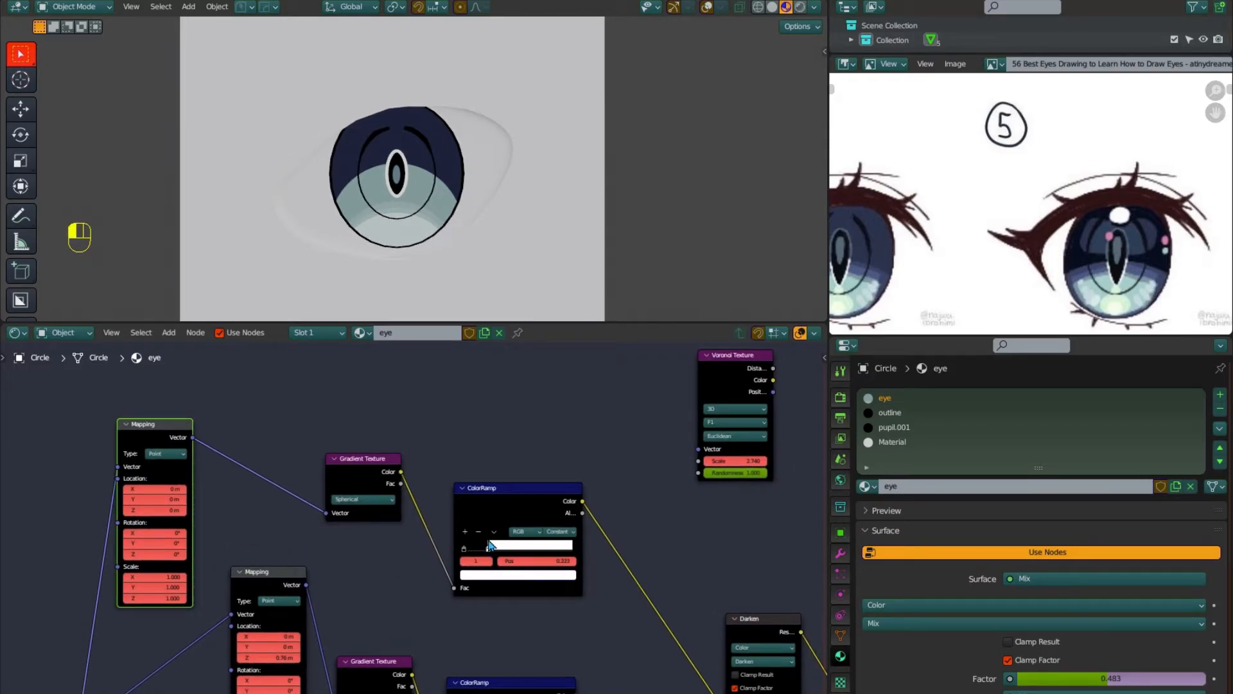
middle_drag(556, 650, 441, 556)
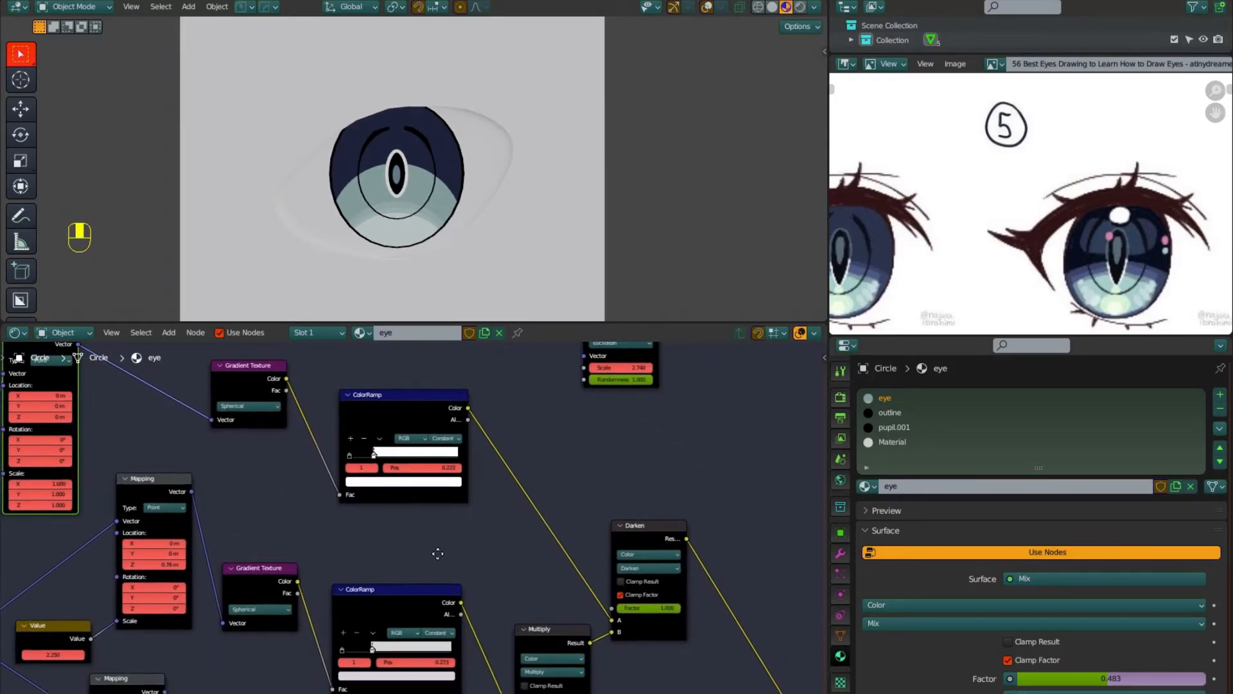
Preview the top ColorRamp on the eye and link a new Value node to the topmost Mapping node's Scale
ctrl+shift+click(411, 427)
middle_drag(264, 508, 592, 566)
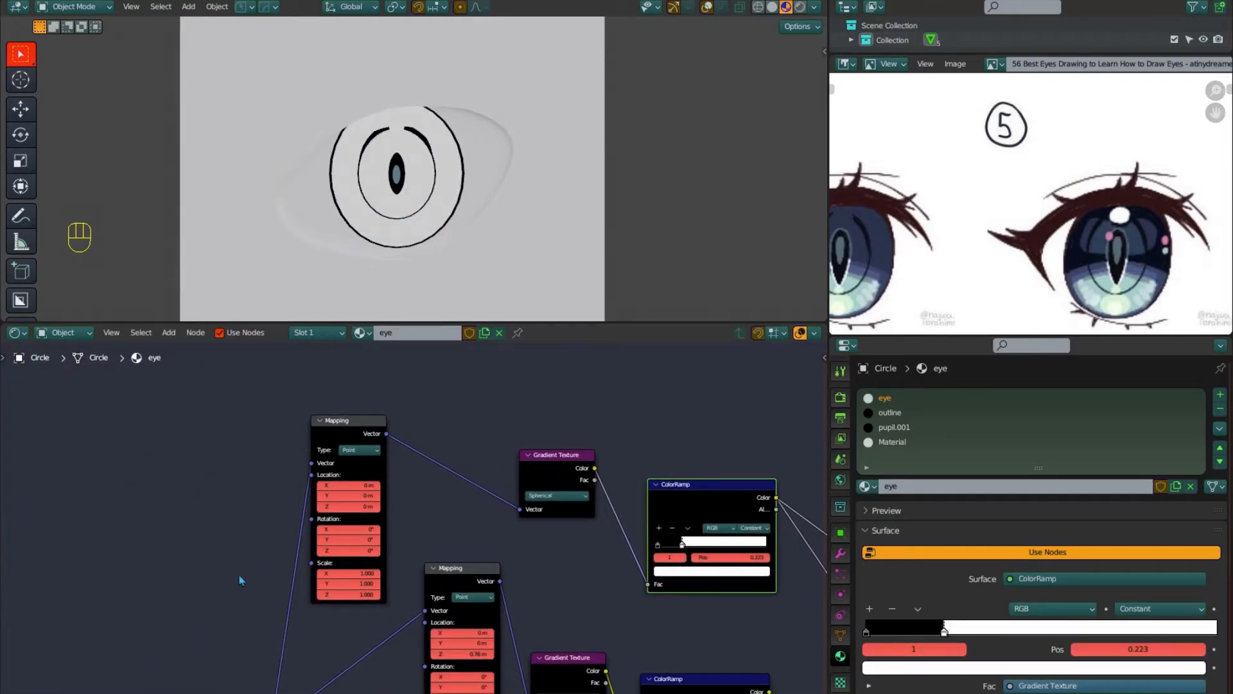
middle_drag(271, 591, 366, 576)
scroll(366, 576, up, 2)
key(shift+a)
text(value)
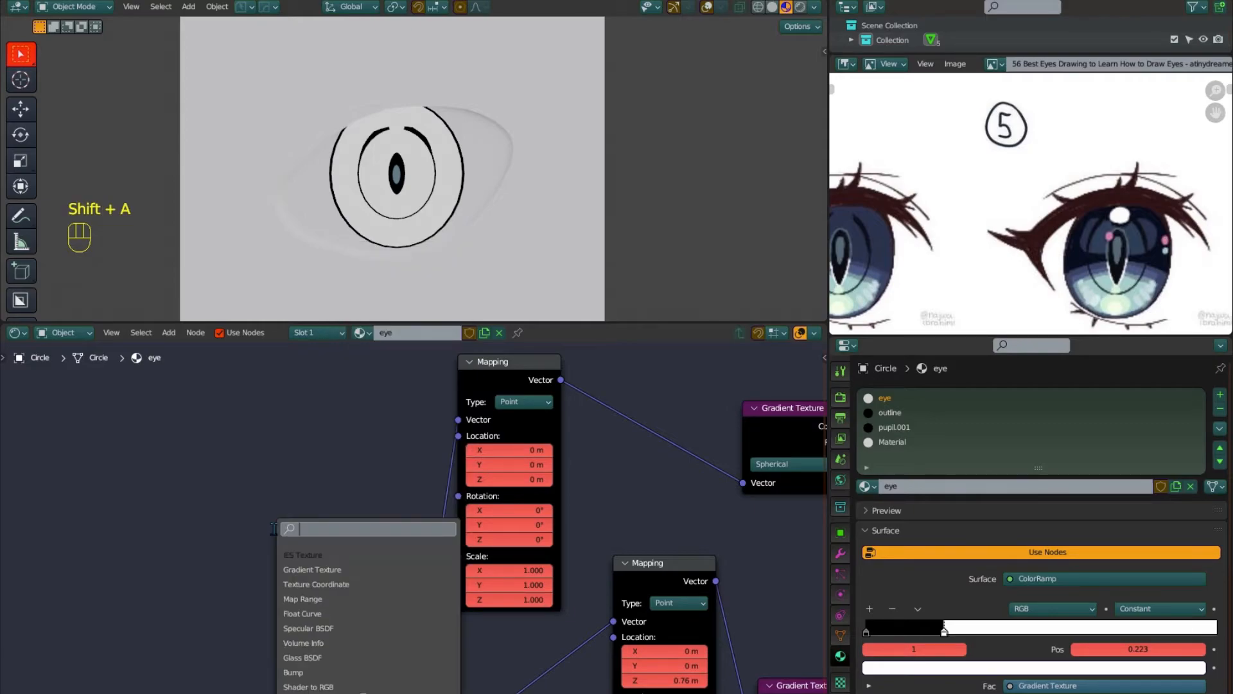
key(Return)
click(238, 575)
drag(332, 558, 458, 556)
Set the Value node to 4.220 and the topmost Mapping location to X 0 m, Y 0 m, Z -1.19 m
shift+drag(278, 579, 386, 578)
shift+drag(514, 479, 467, 480)
shift+drag(312, 580, 300, 580)
mouse_move(514, 464)
shift+mouse_down()
mouse_move(531, 464)
mouse_move(531, 450)
shift+mouse_up()
click(538, 465)
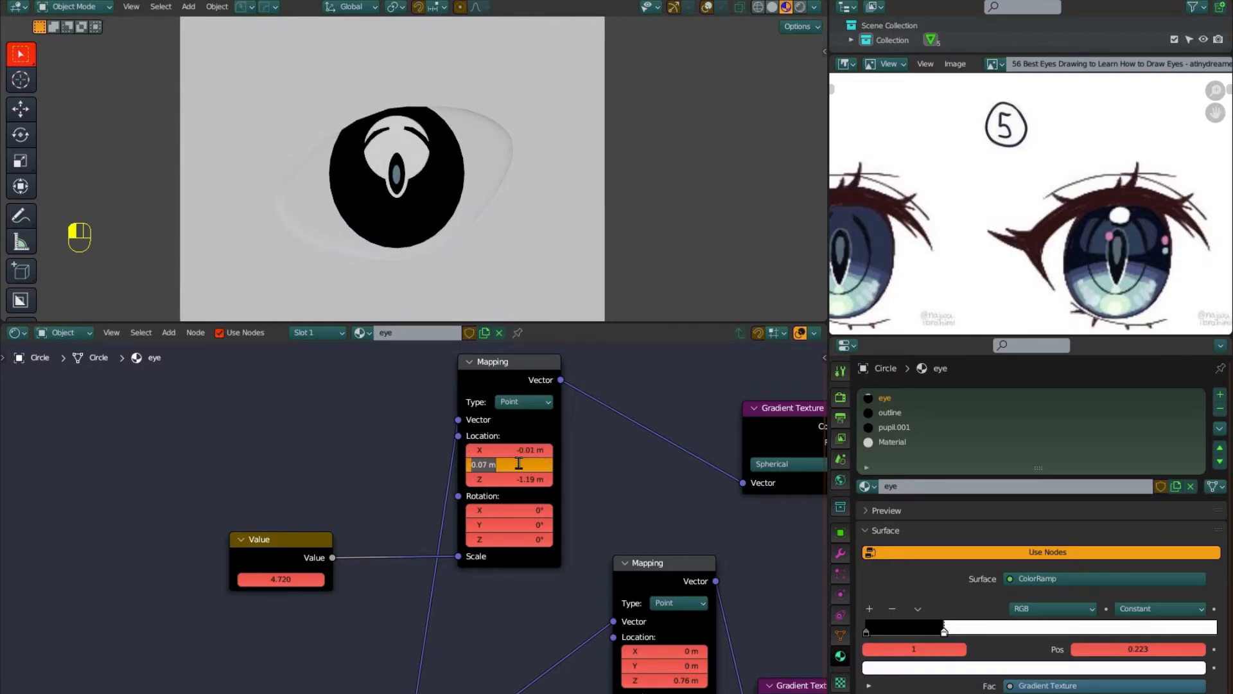
text(0)
key(Return)
key(BackSpace)
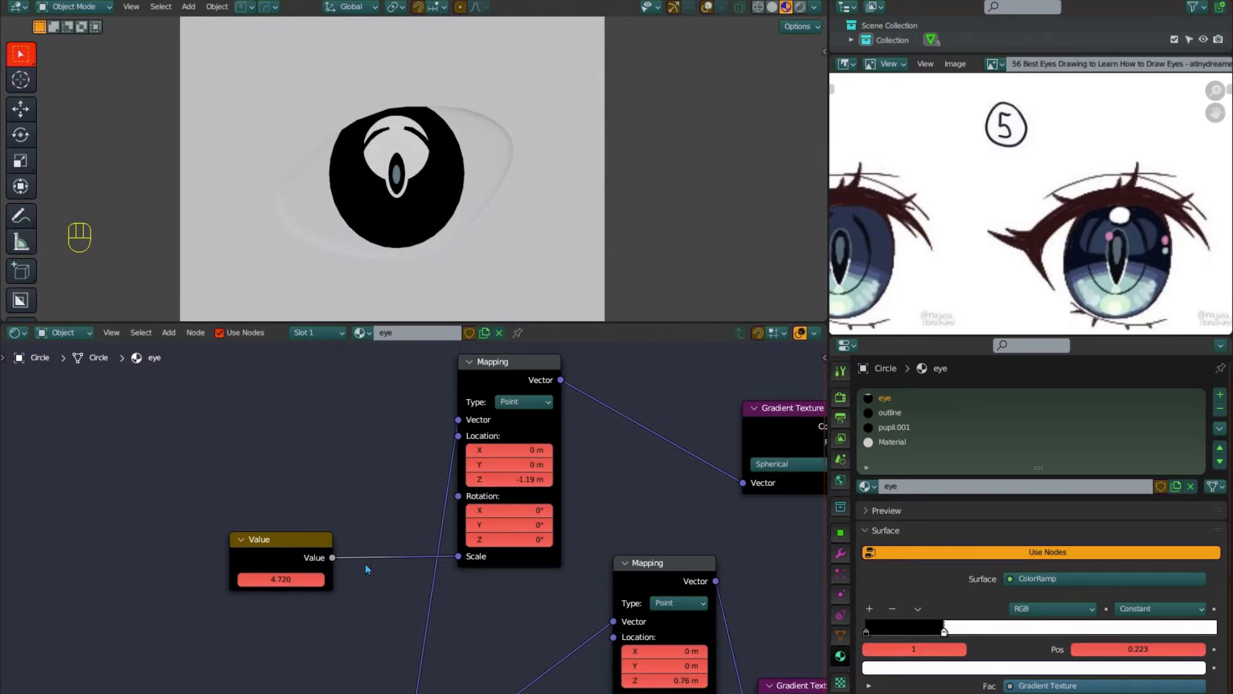
drag(286, 583, 147, 550)
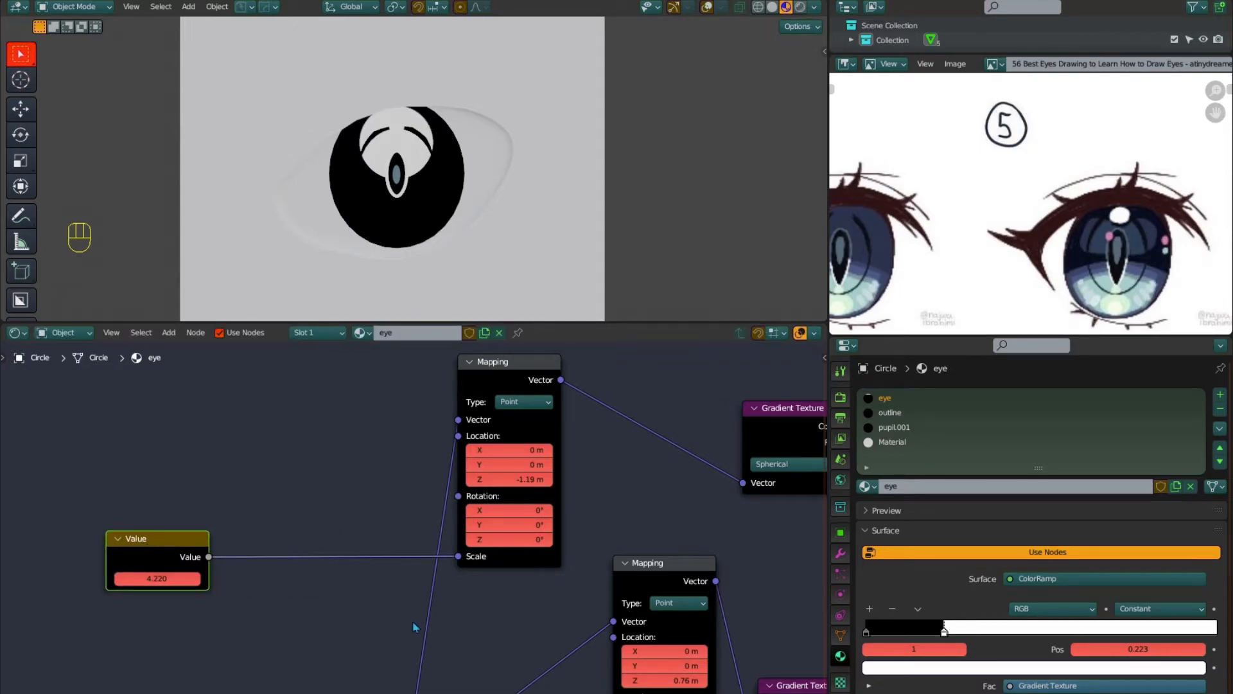
Unlink the Value node from the topmost Mapping, then set Scale to 3.050, 1.000, 5.070 and Z location to -1.28 m
drag(458, 556, 529, 599)
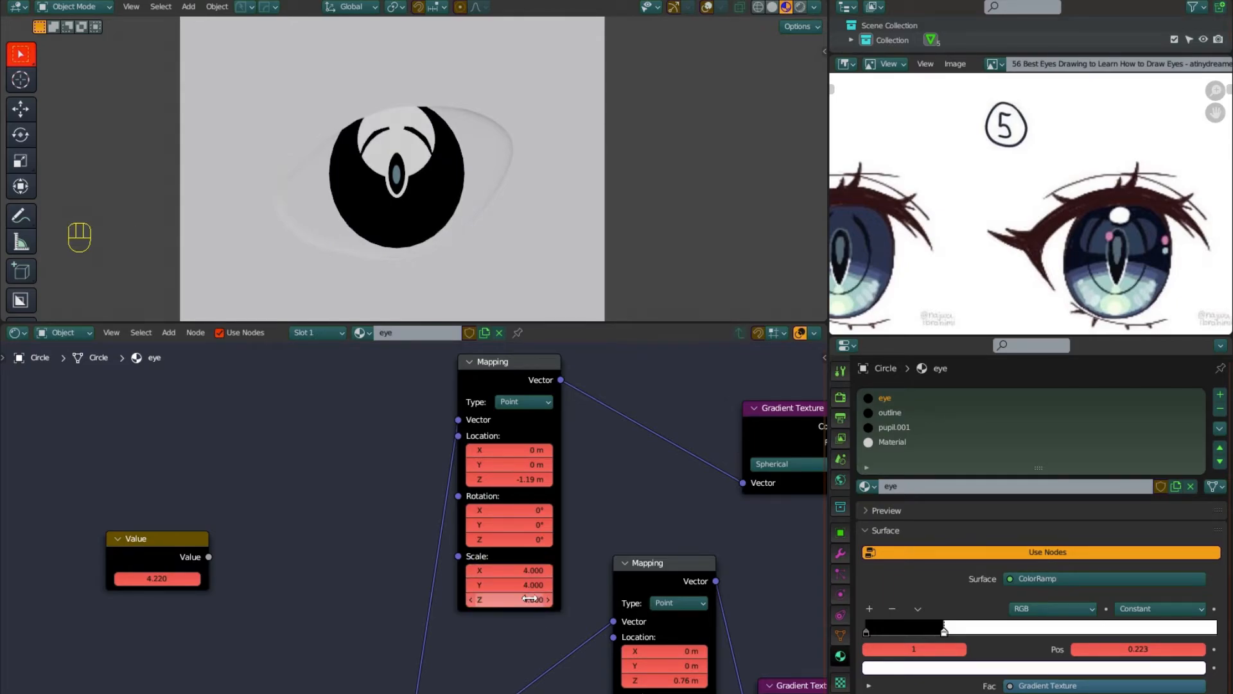
shift+drag(533, 585, 533, 586)
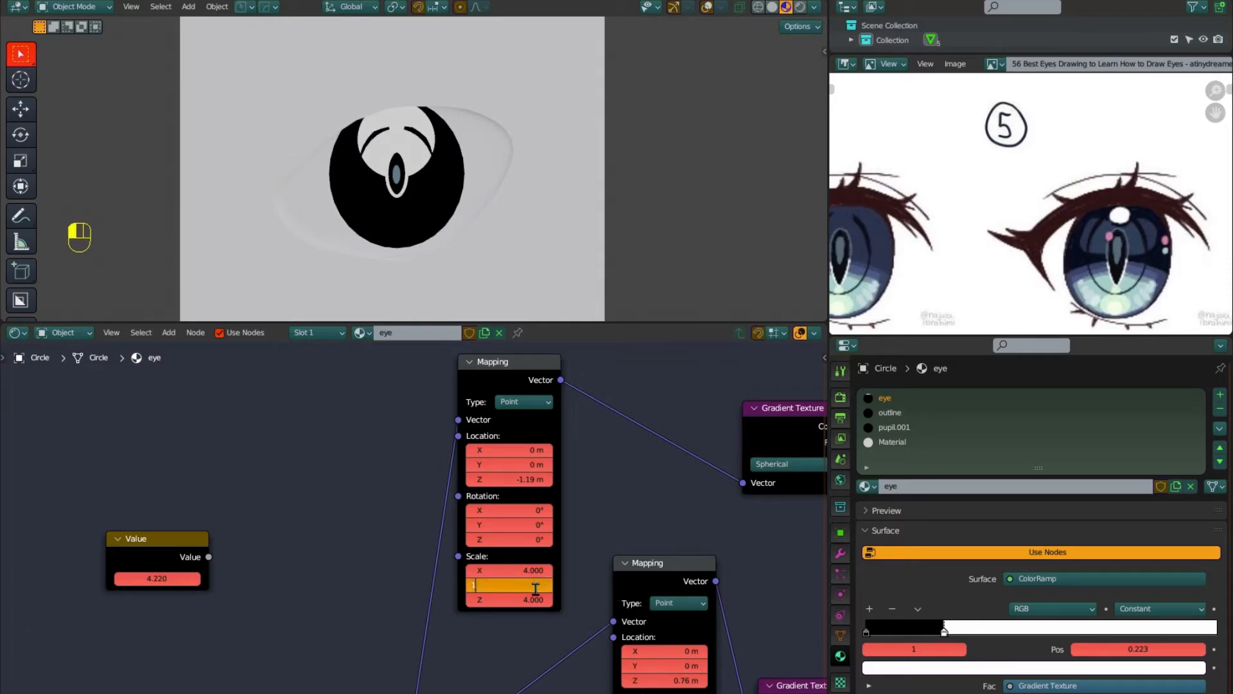
click(534, 585)
click(536, 630)
shift+drag(522, 600, 520, 571)
shift+drag(514, 570, 506, 570)
shift+drag(526, 479, 521, 479)
shift+drag(537, 570, 547, 604)
Cut the preview link running from the top ColorRamp to the Material Output
scroll(640, 534, down, 3)
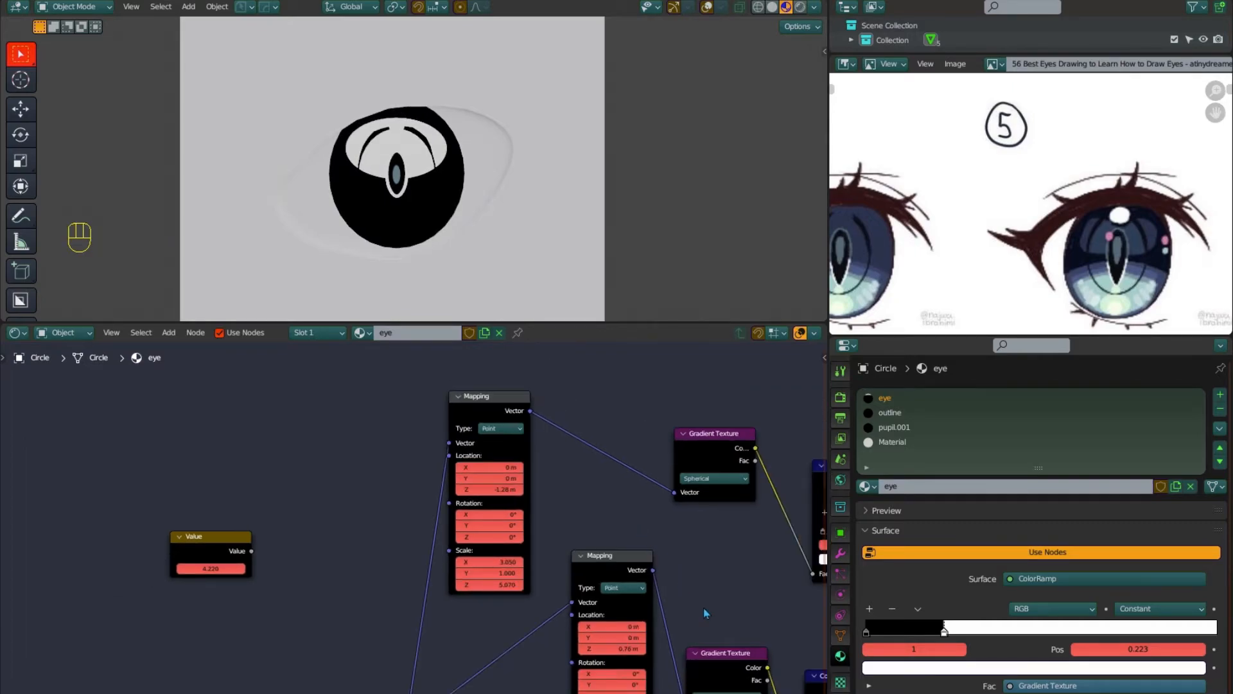
middle_drag(705, 612, 379, 564)
middle_drag(556, 600, 331, 551)
middle_drag(614, 661, 596, 643)
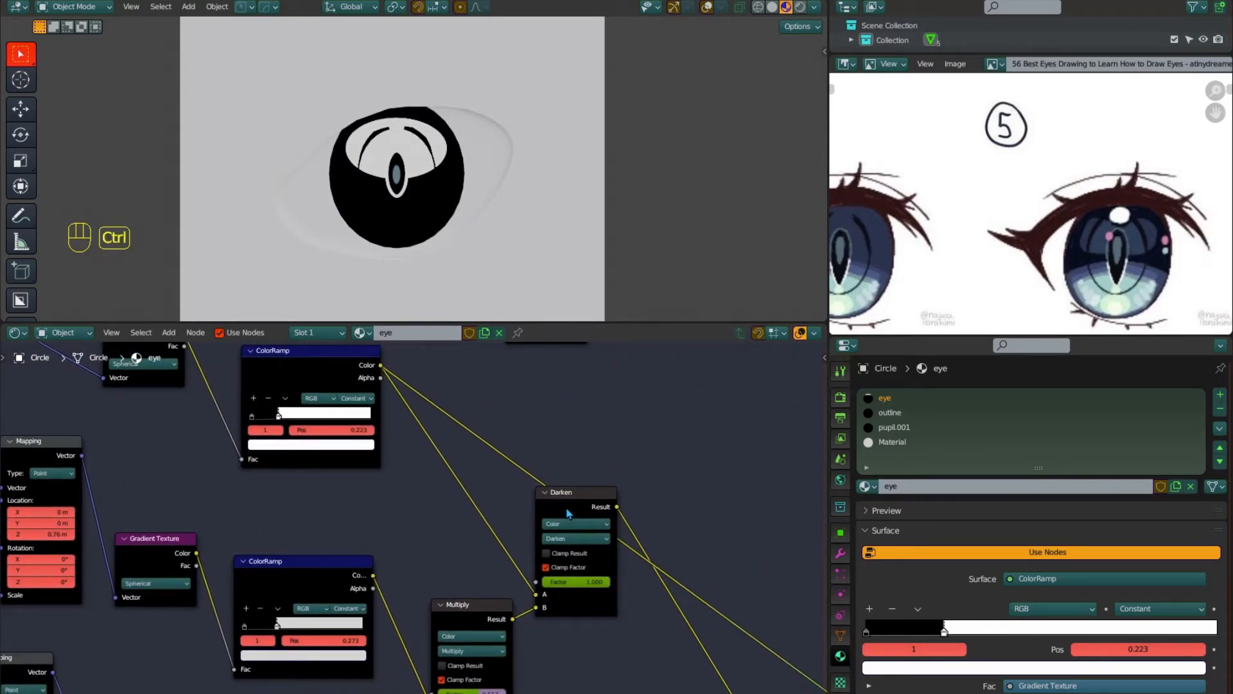
ctrl+shift+click(592, 495)
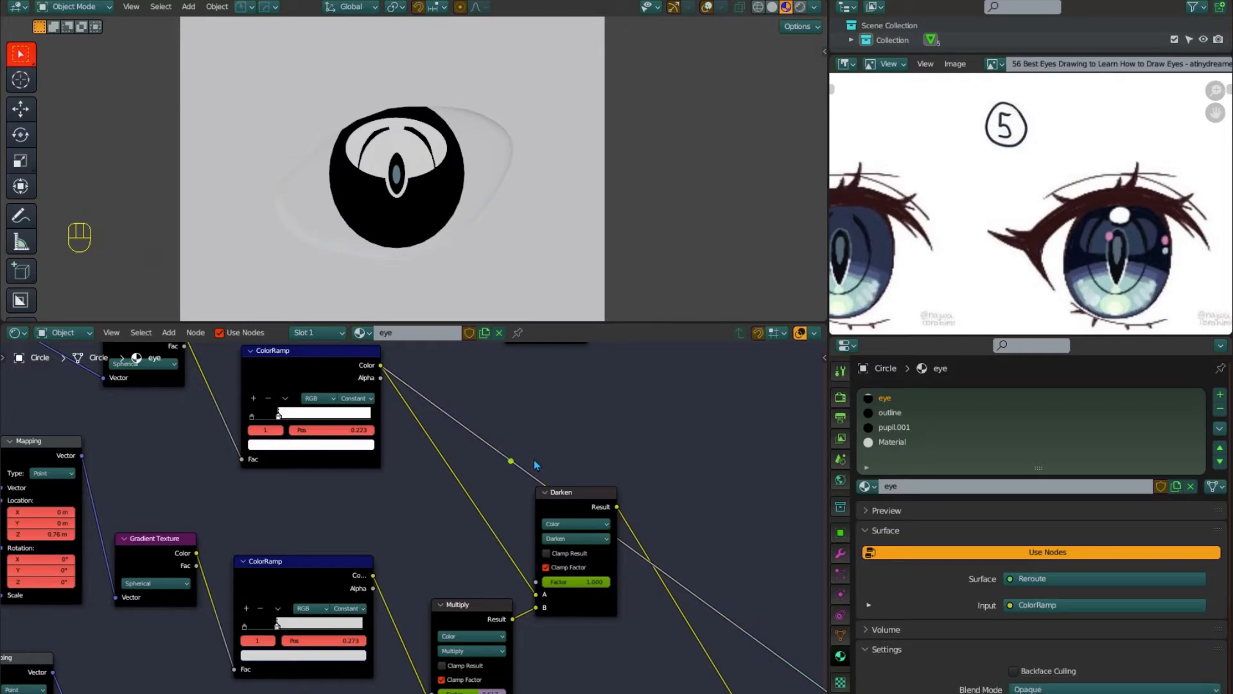
key(ctrl+z)
alt+right_drag(533, 451, 513, 482)
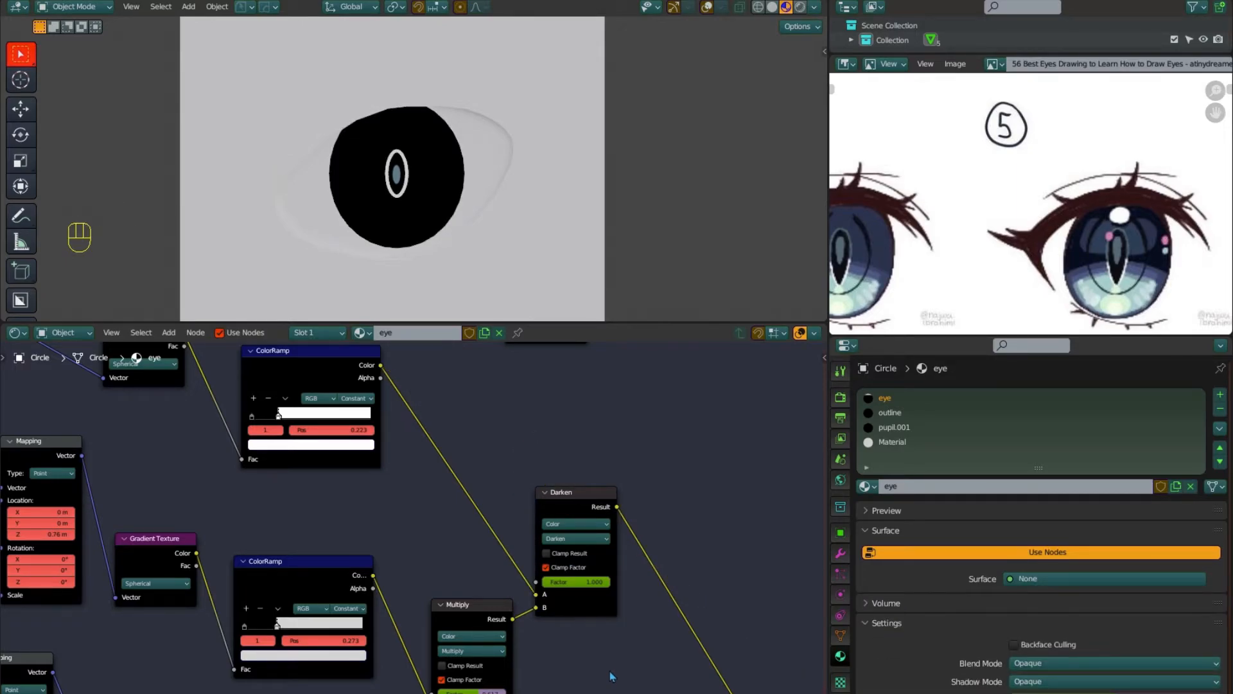
Reconnect the final Mix node's Result to the Material Output's Surface and lower the Darken node's factor
middle_drag(609, 672, 455, 486)
middle_drag(559, 649, 421, 527)
scroll(421, 527, down, 4)
drag(519, 590, 739, 592)
middle_drag(333, 405, 517, 682)
scroll(517, 683, up, 3)
drag(533, 612, 515, 613)
scroll(269, 530, up, 3)
middle_drag(215, 524, 446, 611)
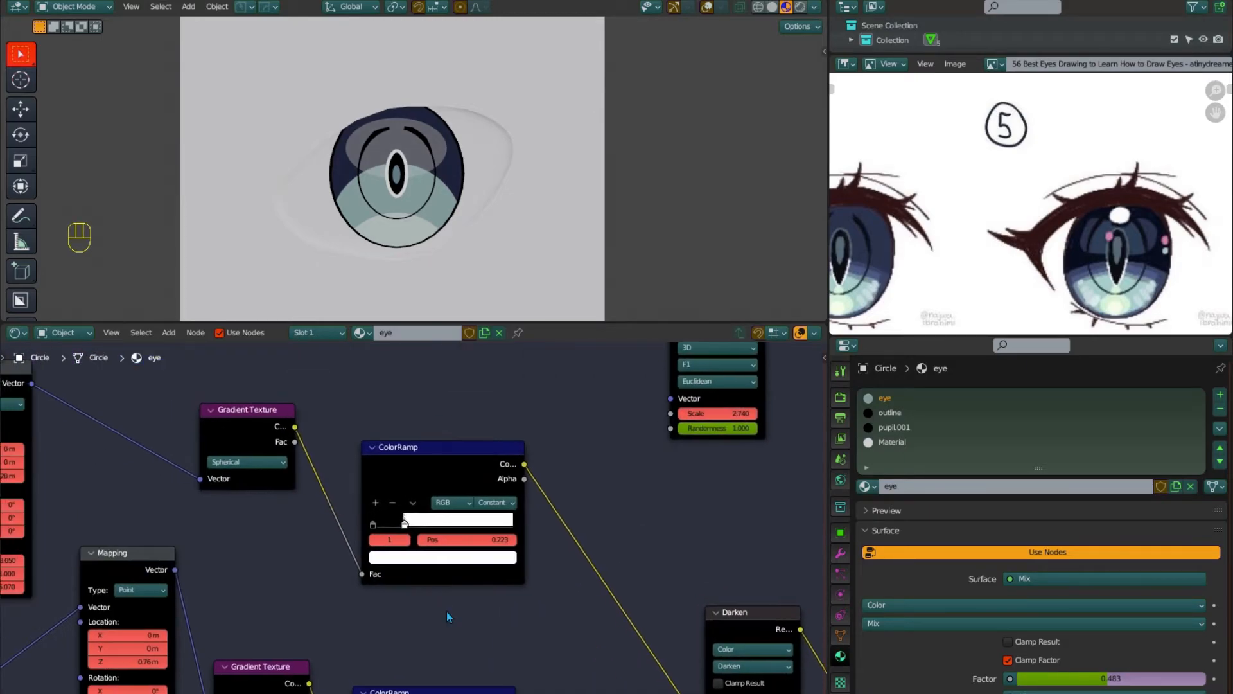
Reshape the top highlight with Mapping Z location -1.5 m, X scale 2.050, Z scale 4.960 and the ColorRamp's white stop at 0.559
scroll(445, 611, up, 2)
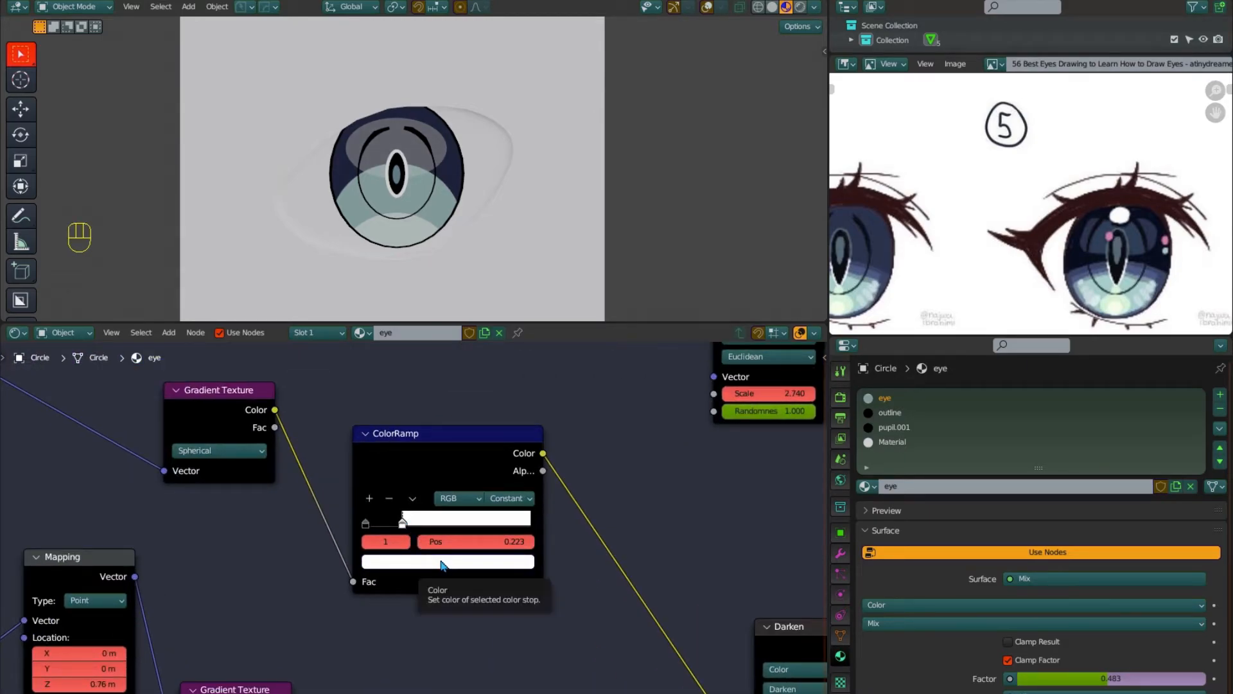
scroll(204, 527, down, 1)
middle_drag(23, 500, 300, 548)
shift+drag(236, 519, 223, 519)
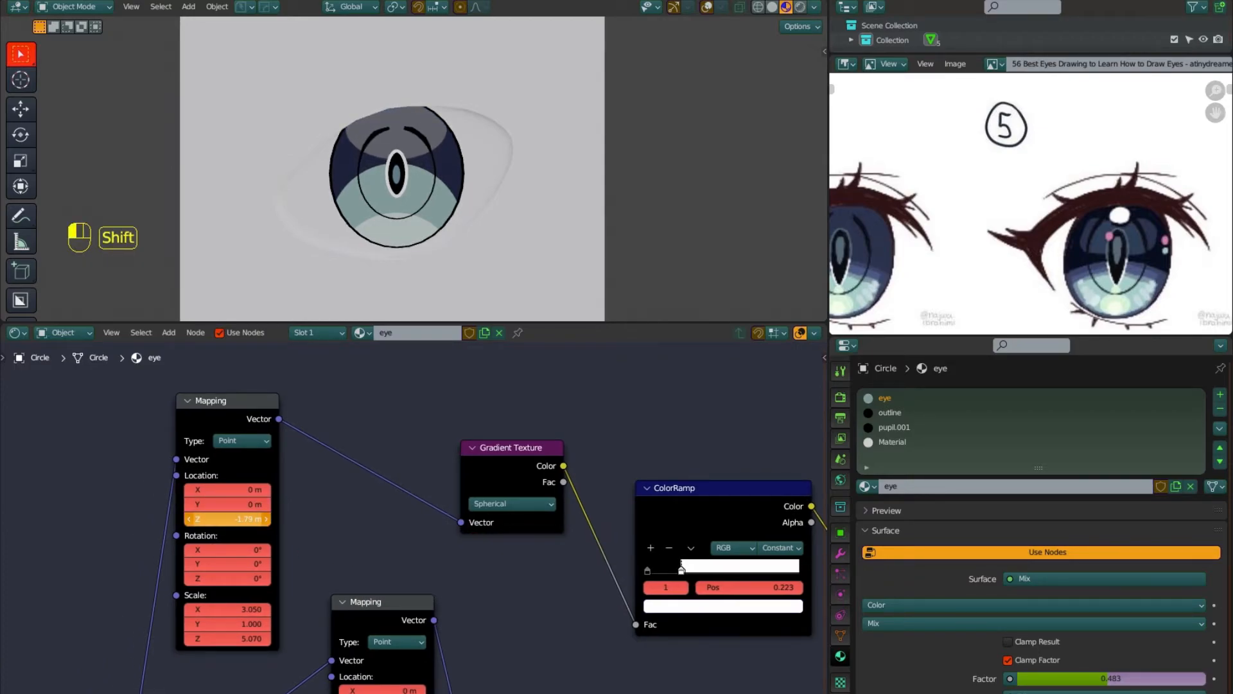
mouse_move(241, 610)
shift+mouse_down()
mouse_move(252, 609)
mouse_move(251, 640)
mouse_move(238, 640)
mouse_move(244, 610)
mouse_move(274, 610)
shift+mouse_up()
drag(682, 570, 732, 572)
shift+drag(247, 519, 267, 519)
shift+drag(243, 610, 204, 610)
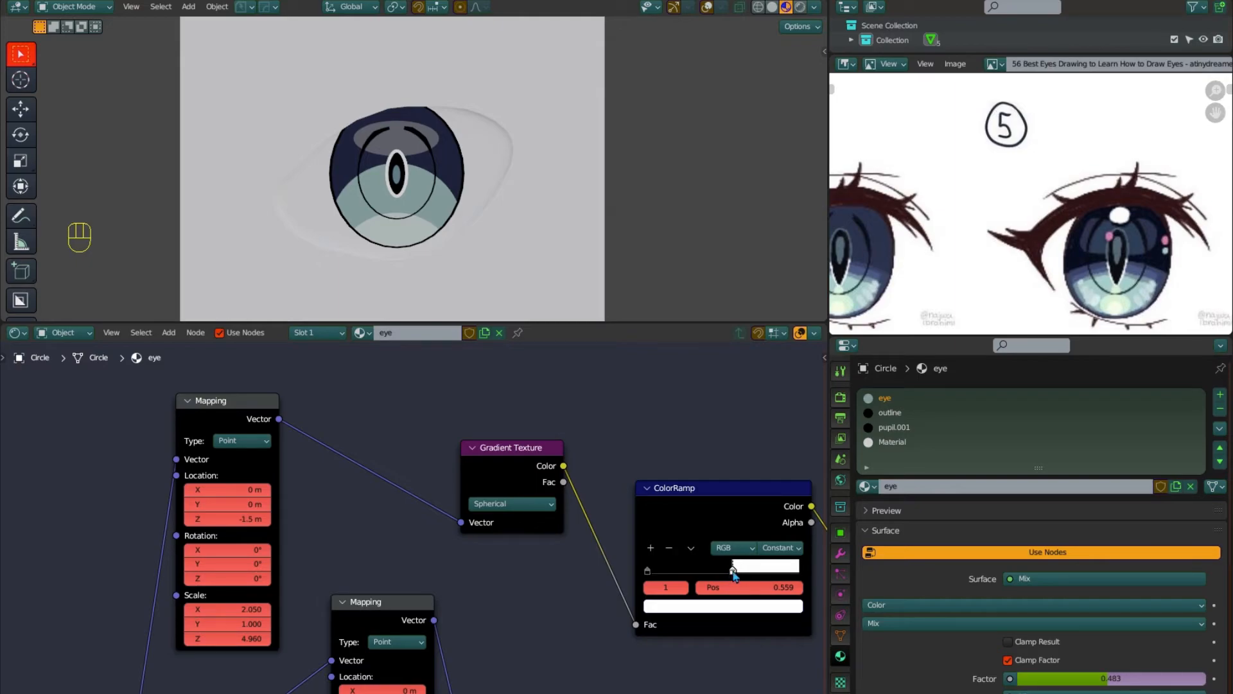
Recolour the top ColorRamp's white stop to light blue and move the Darken node closer to that ColorRamp
click(734, 606)
drag(708, 443, 715, 436)
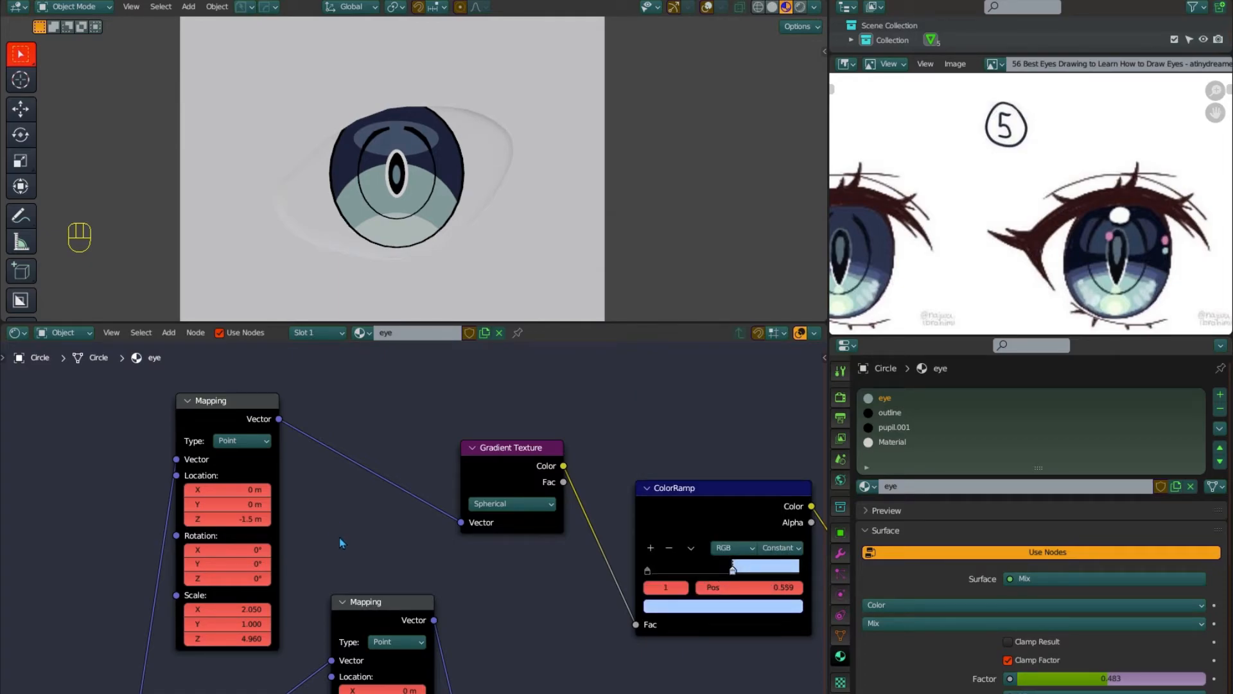
scroll(436, 609, down, 3)
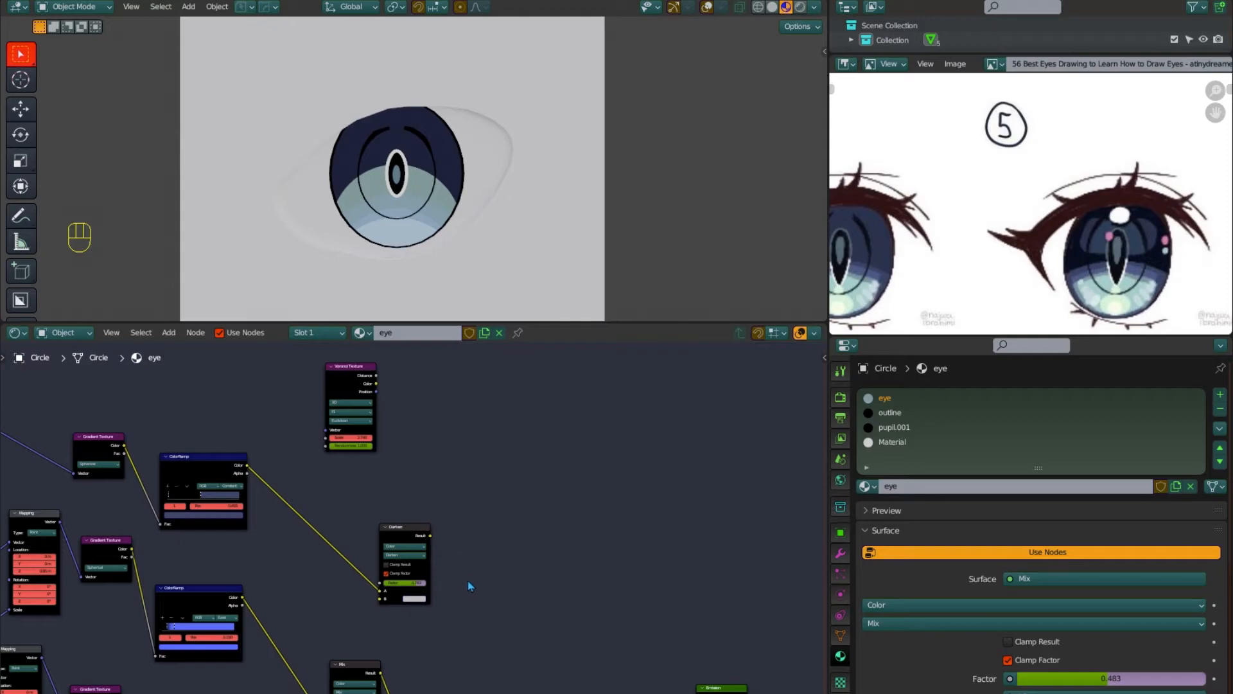
drag(403, 537, 341, 516)
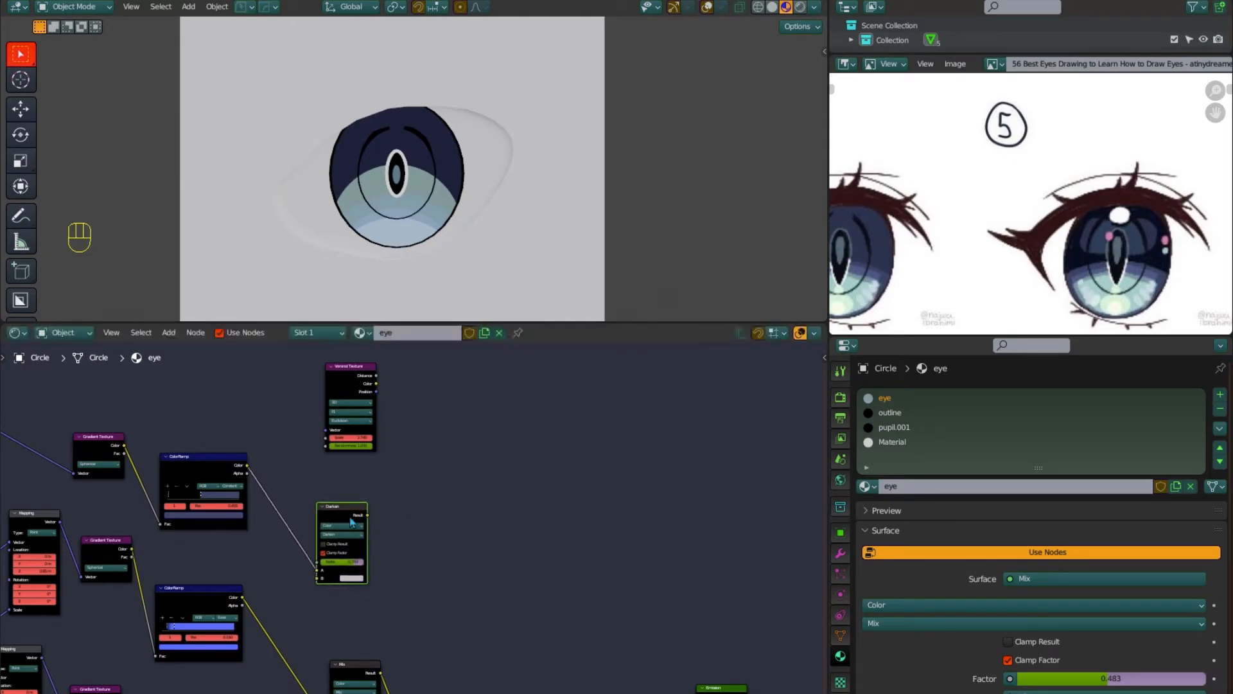
Insert the Darken node between the two Mix nodes, feeding the top ColorRamp into A and the first Mix's Result into B
middle_drag(425, 591, 445, 497)
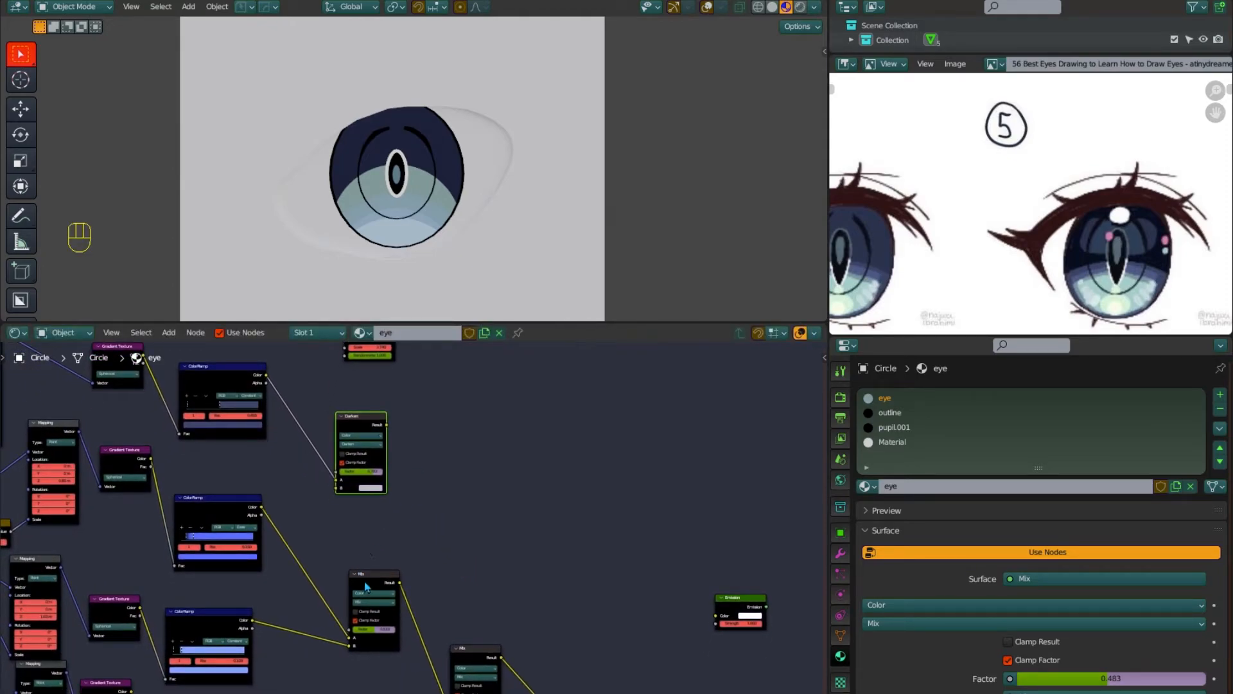
drag(366, 586, 427, 511)
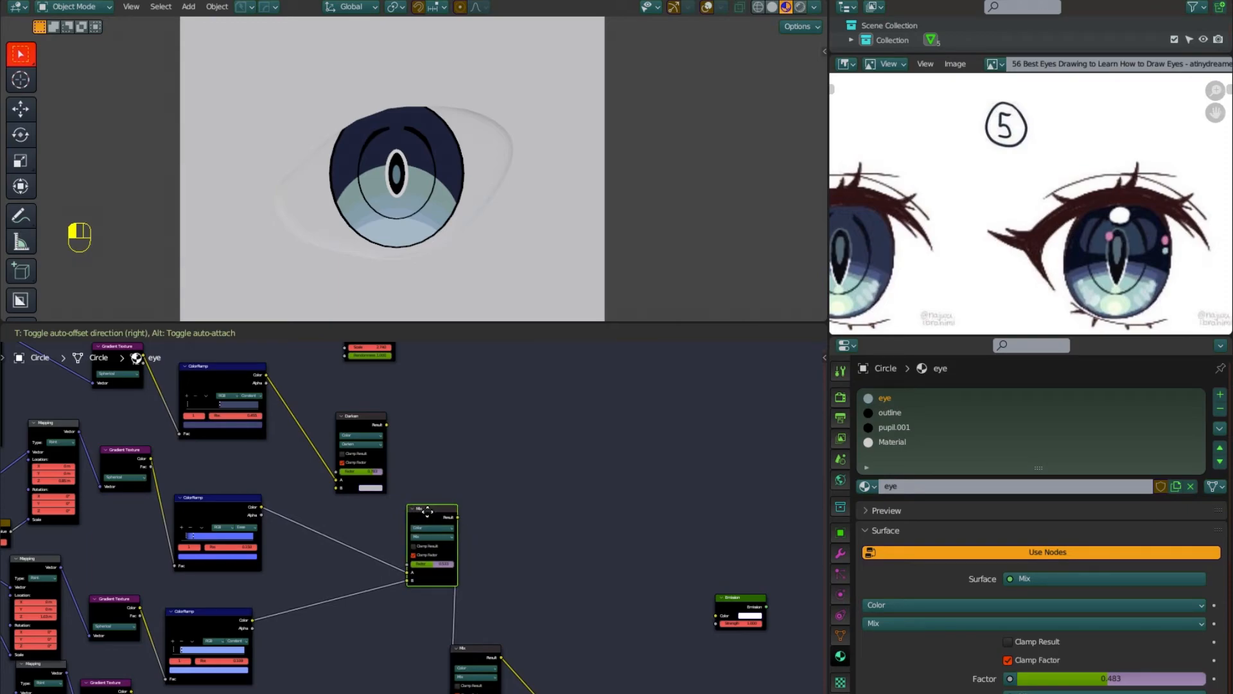
drag(426, 512, 385, 524)
drag(473, 641, 550, 598)
drag(349, 424, 482, 532)
drag(388, 534, 384, 570)
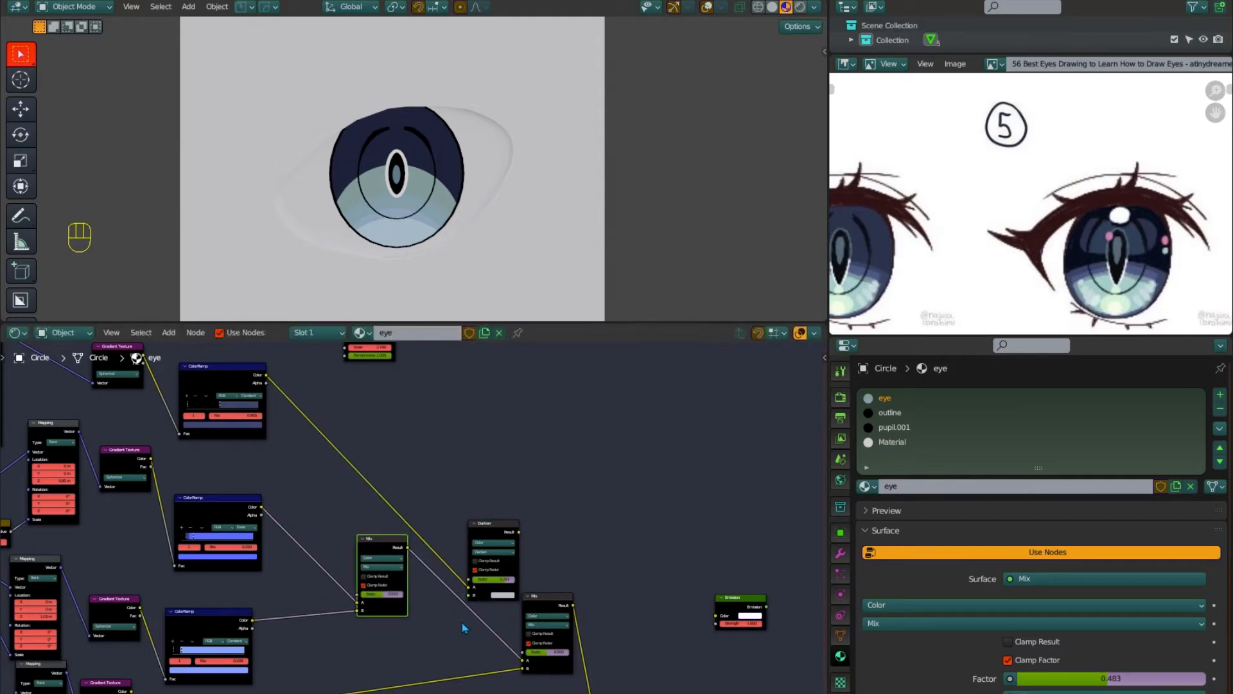
mouse_move(523, 662)
mouse_down()
mouse_move(498, 654)
mouse_move(456, 602)
mouse_move(575, 544)
mouse_move(534, 553)
mouse_move(565, 607)
mouse_up()
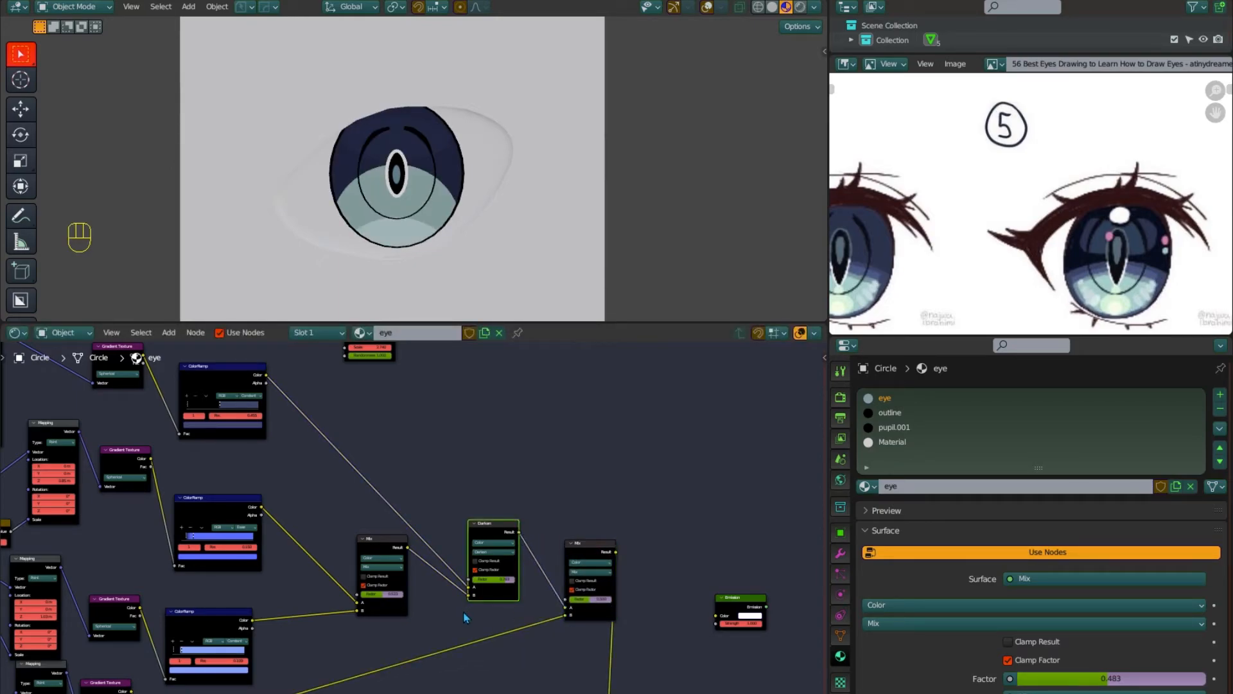
drag(486, 531, 486, 445)
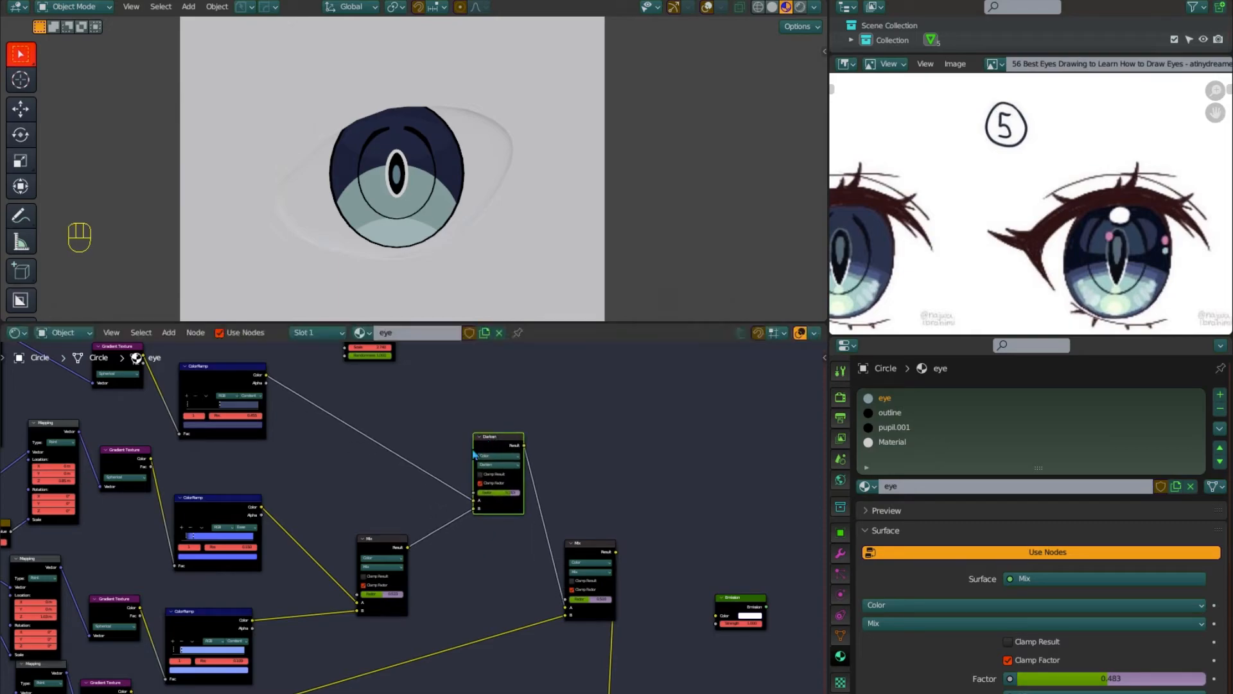
Lower the Darken node's factor to 0.025
scroll(384, 495, up, 2)
middle_drag(382, 494, 289, 593)
mouse_move(442, 583)
mouse_down()
mouse_move(455, 583)
mouse_move(417, 582)
mouse_up()
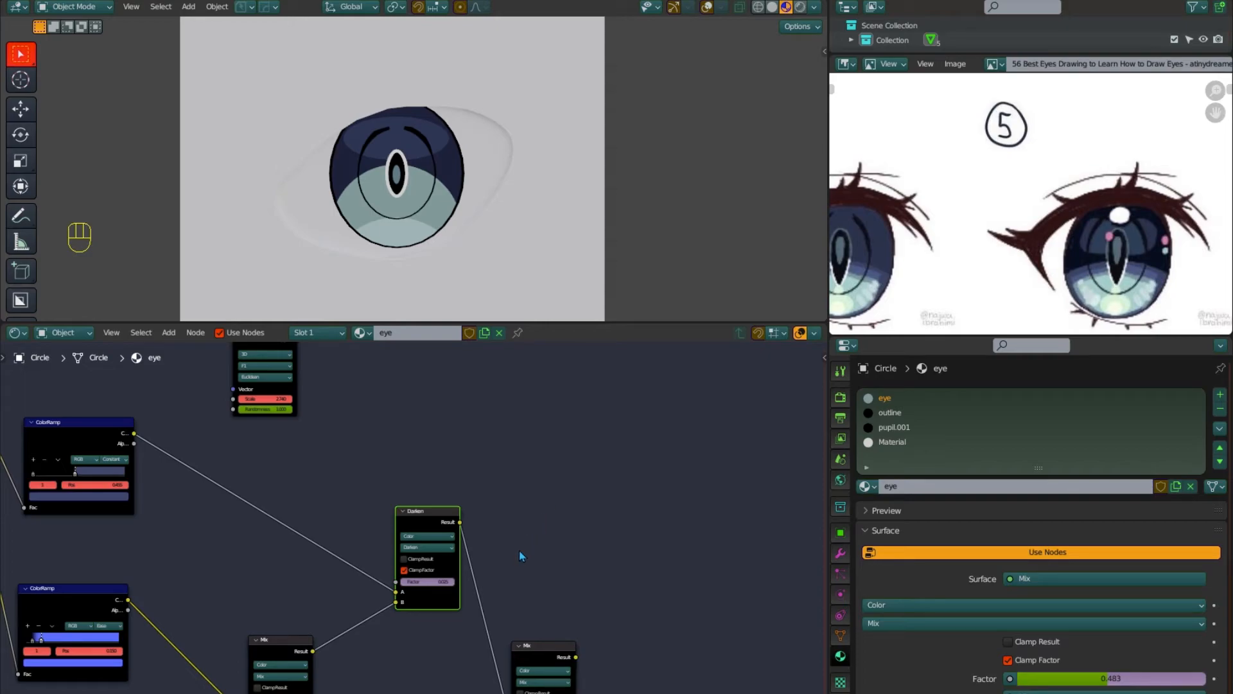
Try the Multiply blend mode on the Darken node with a factor of 0.208
scroll(518, 552, up, 4)
middle_drag(559, 578, 512, 469)
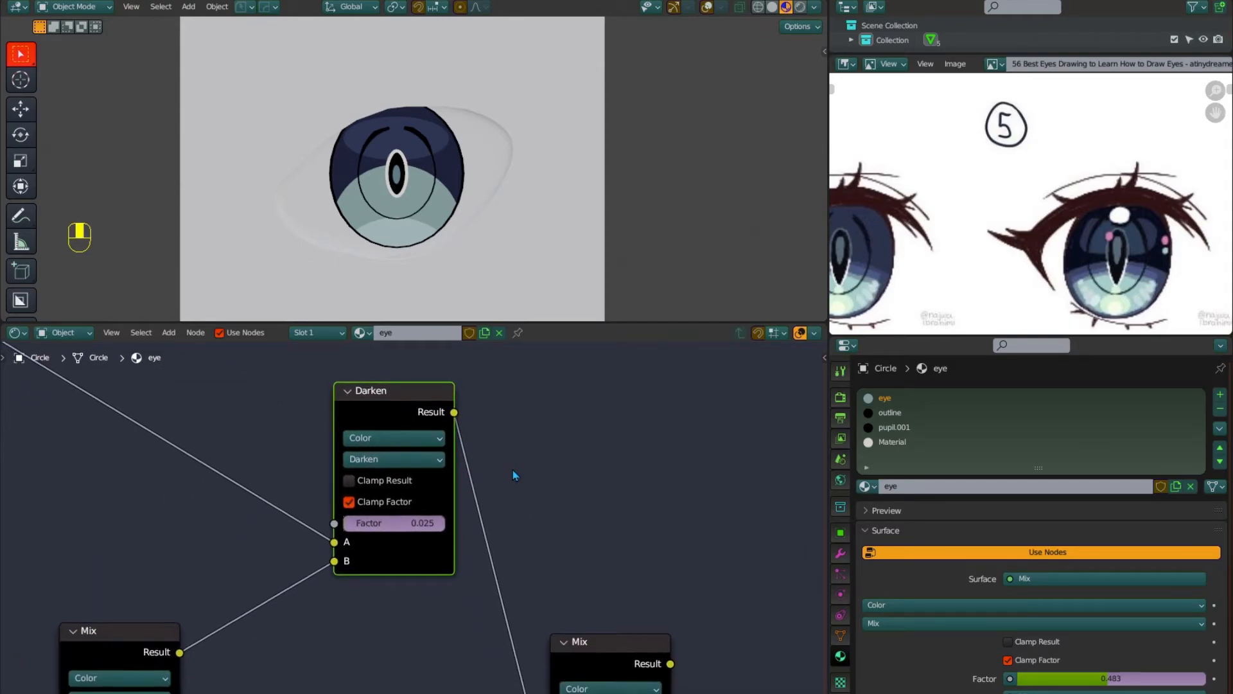
click(399, 459)
click(386, 393)
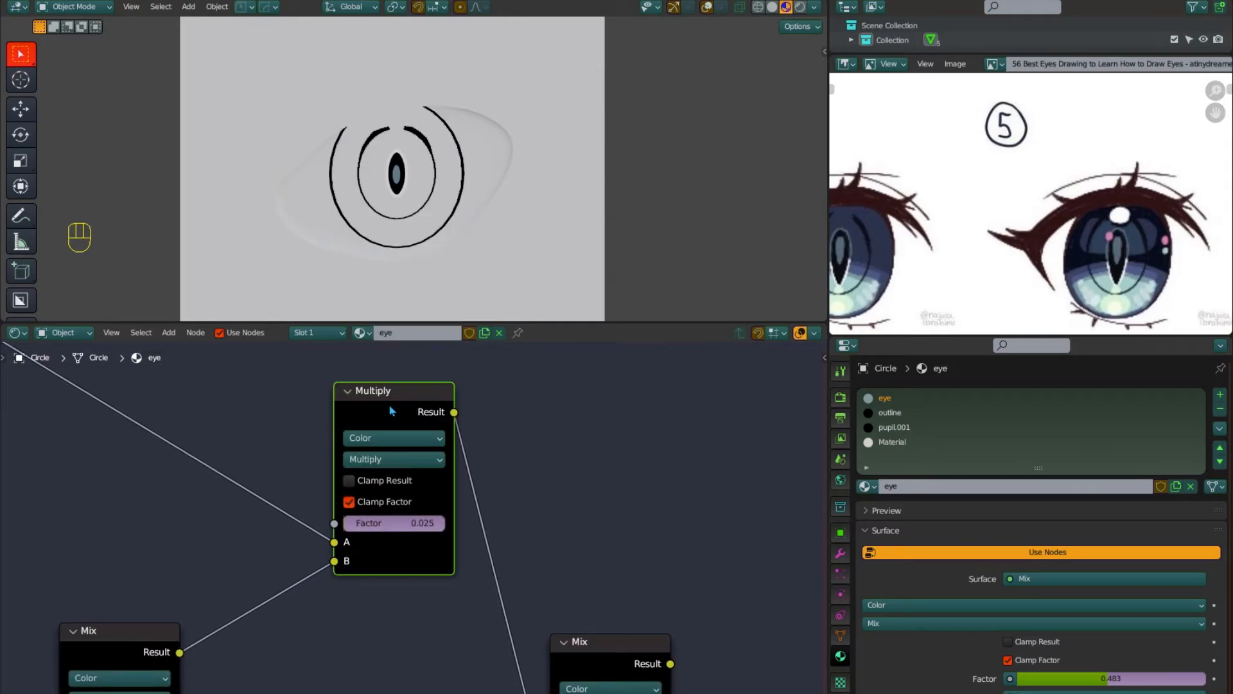
mouse_move(372, 523)
mouse_down()
mouse_move(445, 524)
mouse_move(365, 524)
mouse_up()
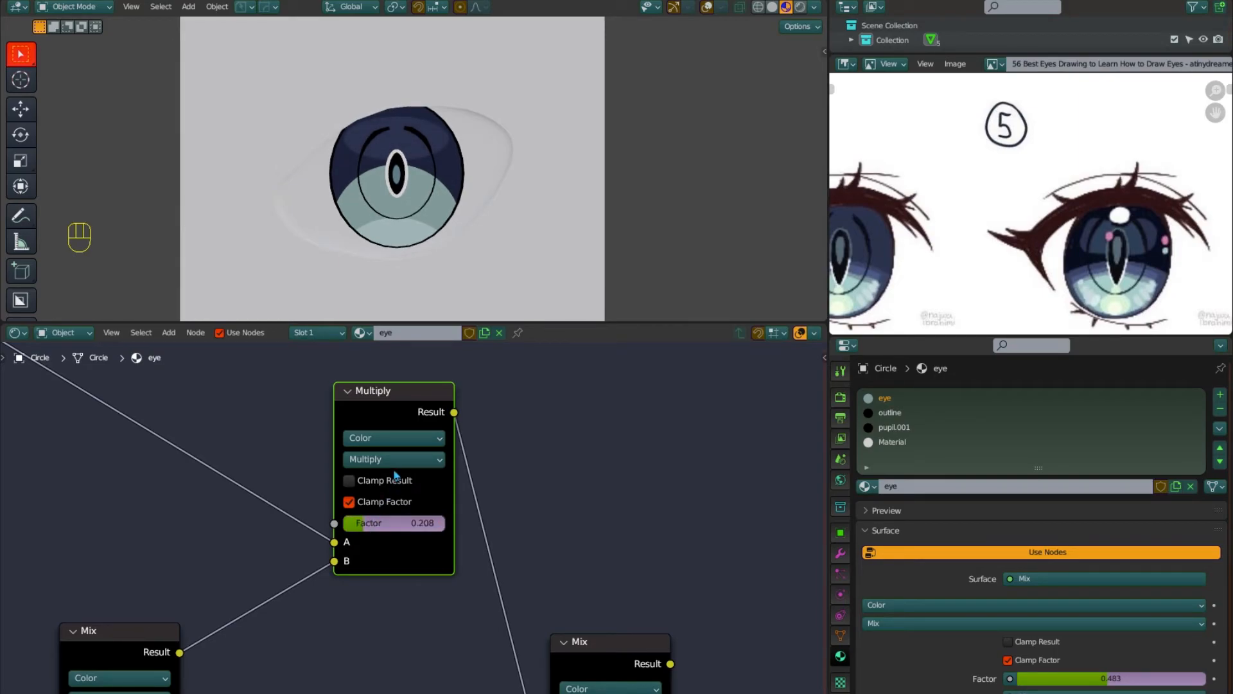
Switch the highlight's blend node to Screen with a factor of 1.000
click(398, 460)
click(378, 332)
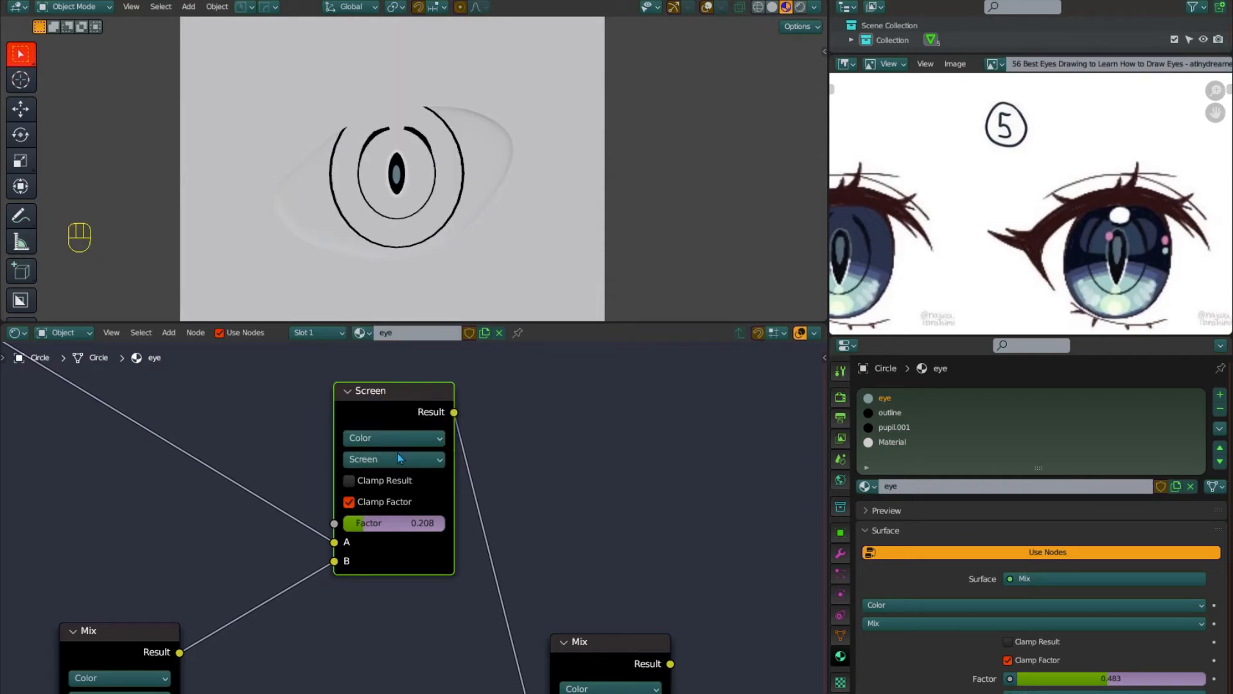
drag(391, 523, 472, 523)
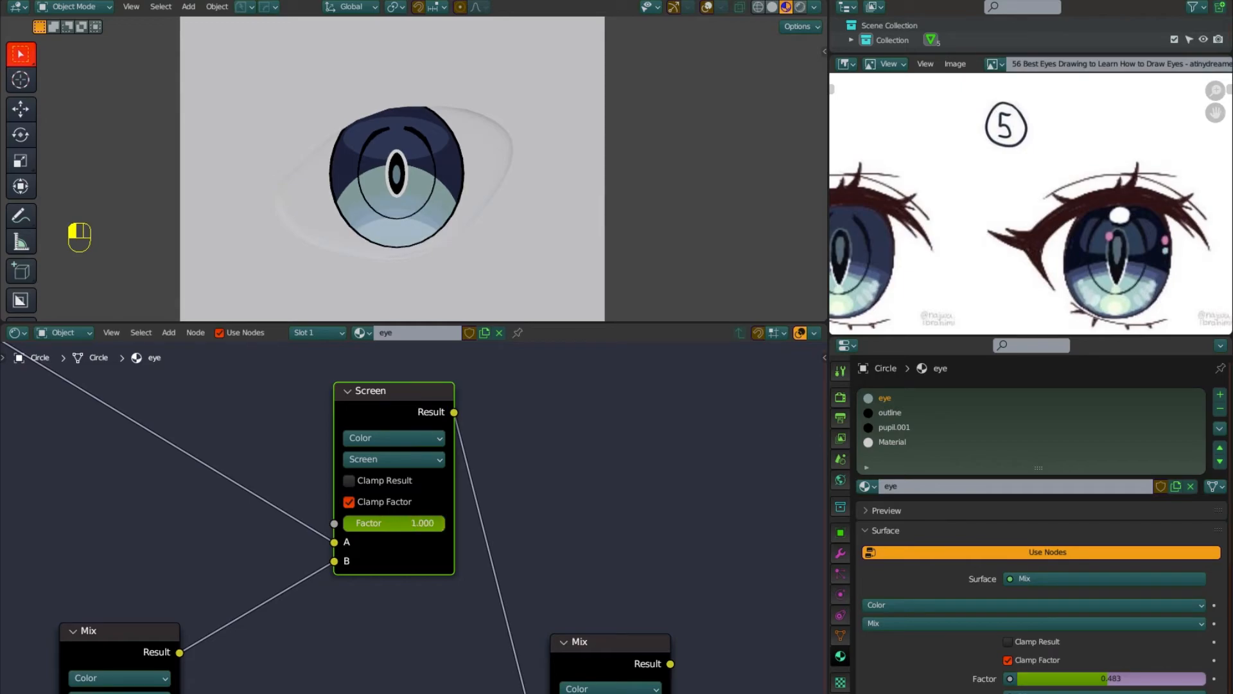
mouse_move(472, 523)
mouse_down()
mouse_move(368, 523)
mouse_move(472, 523)
mouse_up()
Tidy the node layout by moving the Screen node and the first Mix node closer to the ColorRamps
scroll(417, 524, down, 1)
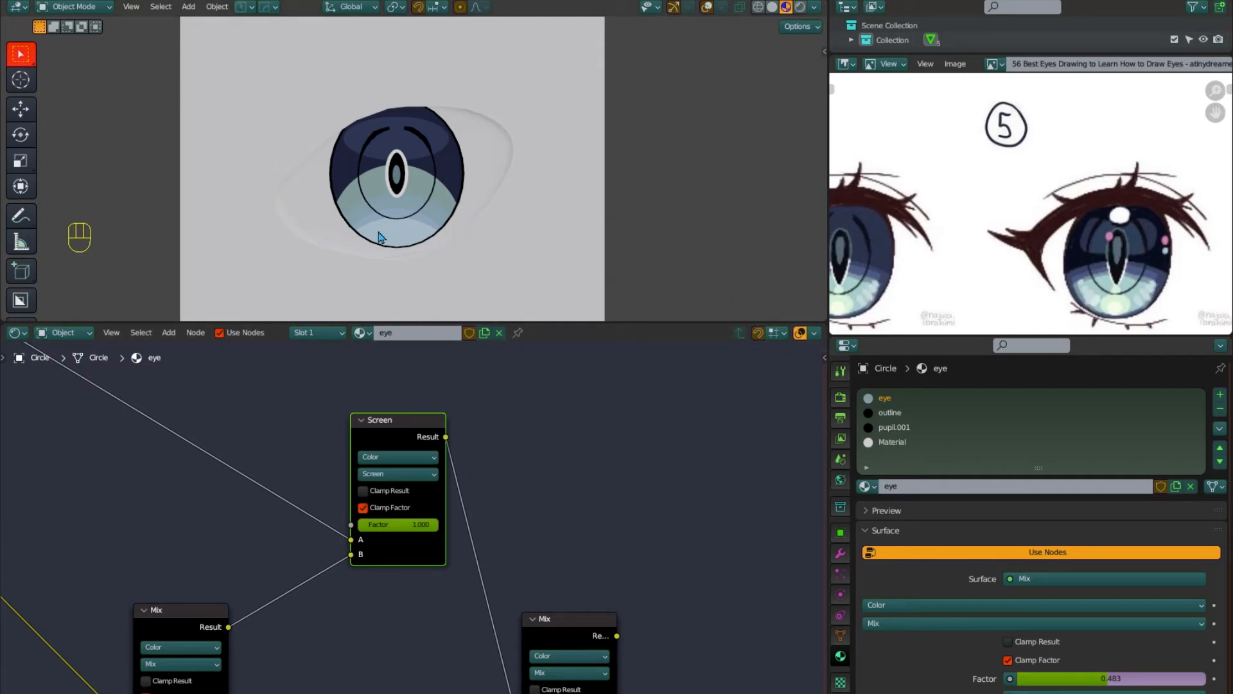
drag(426, 432, 385, 487)
scroll(478, 476, down, 4)
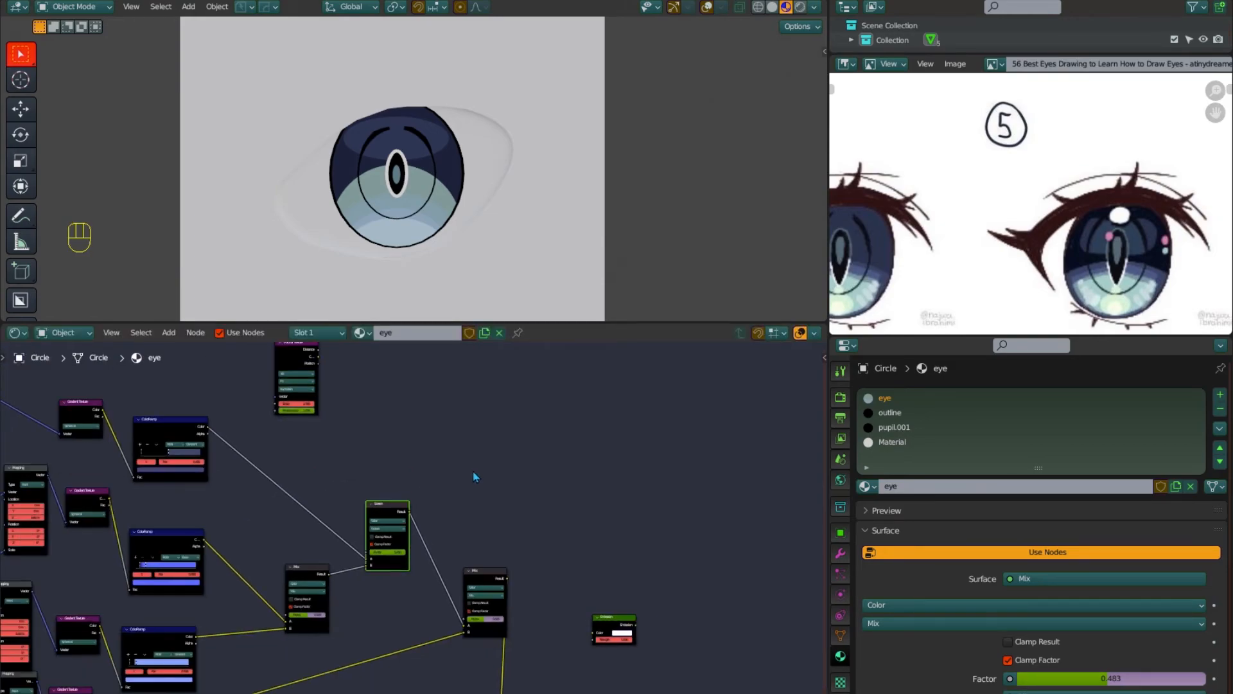
drag(295, 574, 255, 570)
middle_drag(379, 609, 370, 554)
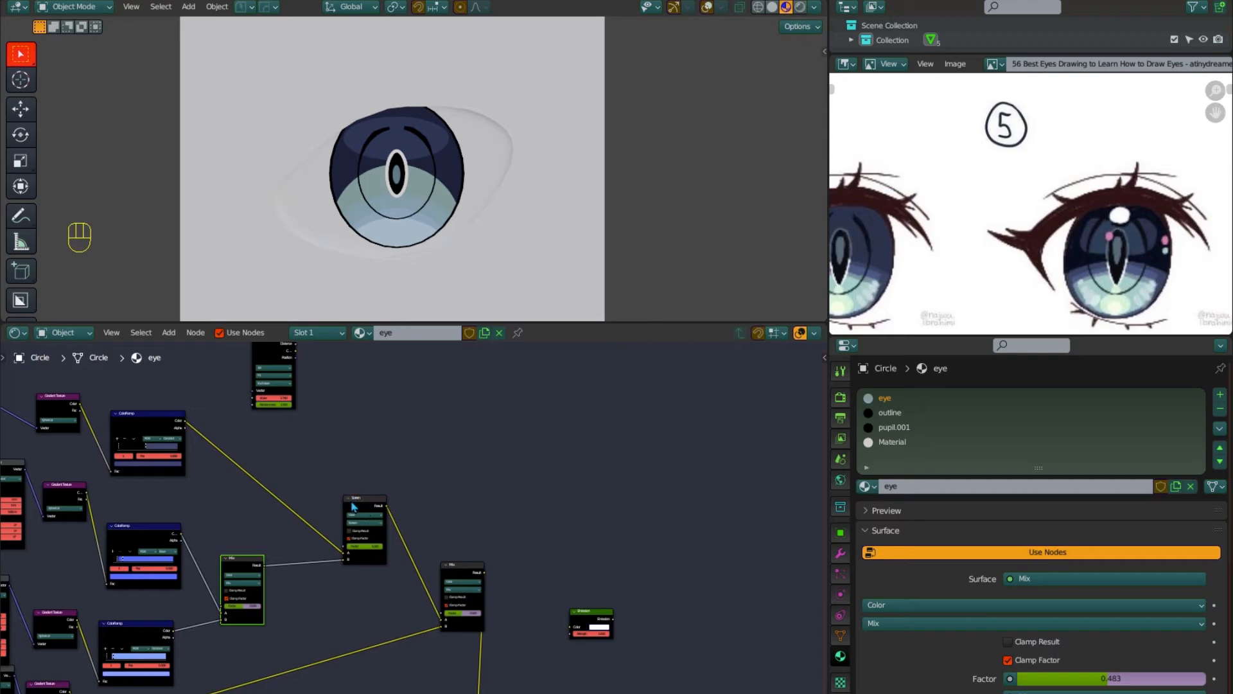
drag(381, 512, 320, 477)
middle_drag(338, 599, 339, 569)
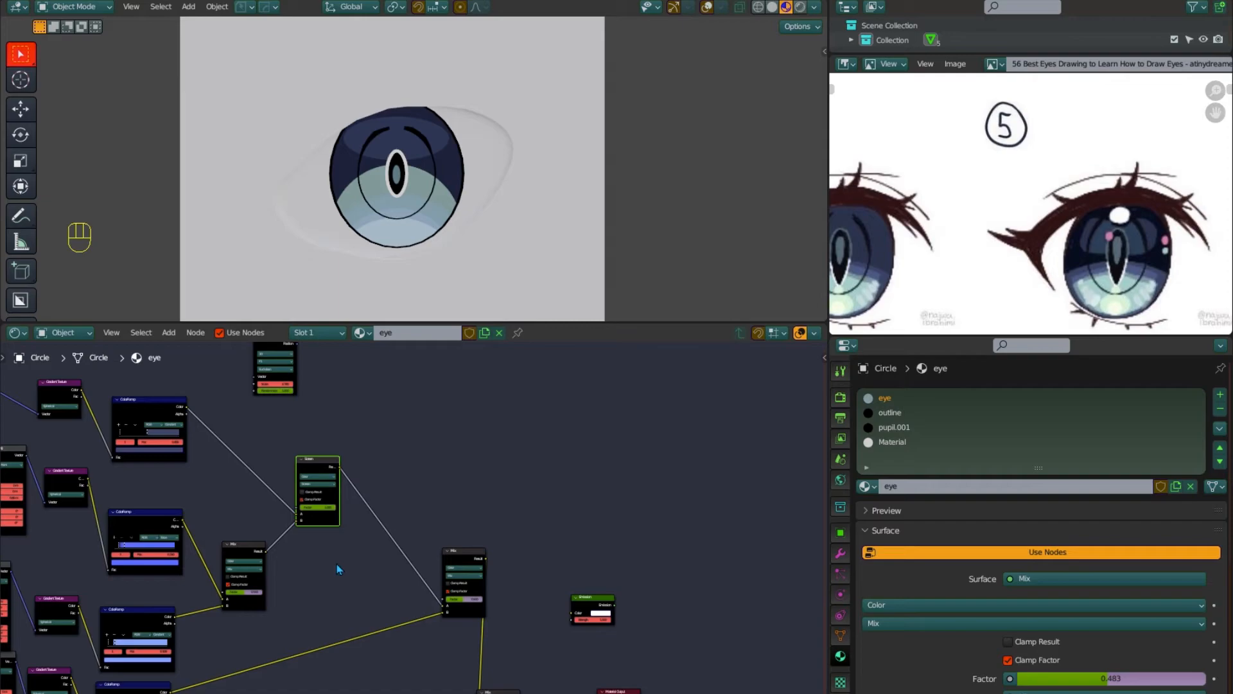
scroll(339, 569, up, 1)
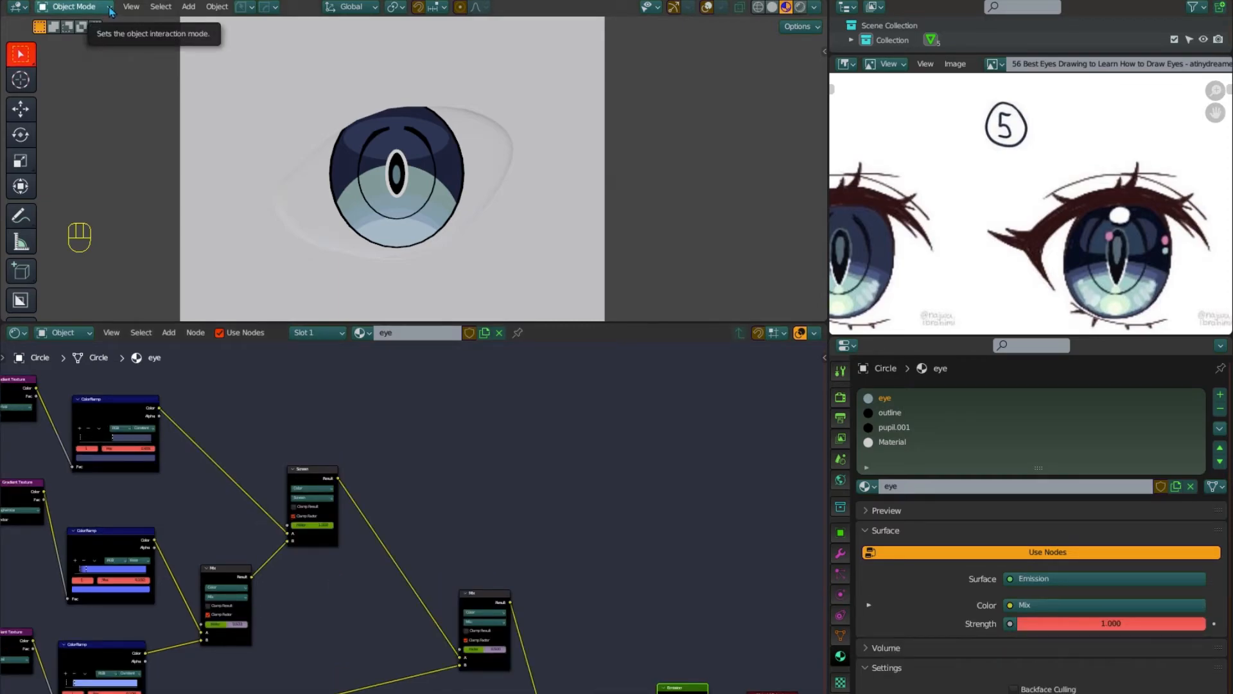
Enter Edit Mode on the eye mesh, show the viewport overlays and select the black pupil ellipse
click(111, 11)
click(74, 41)
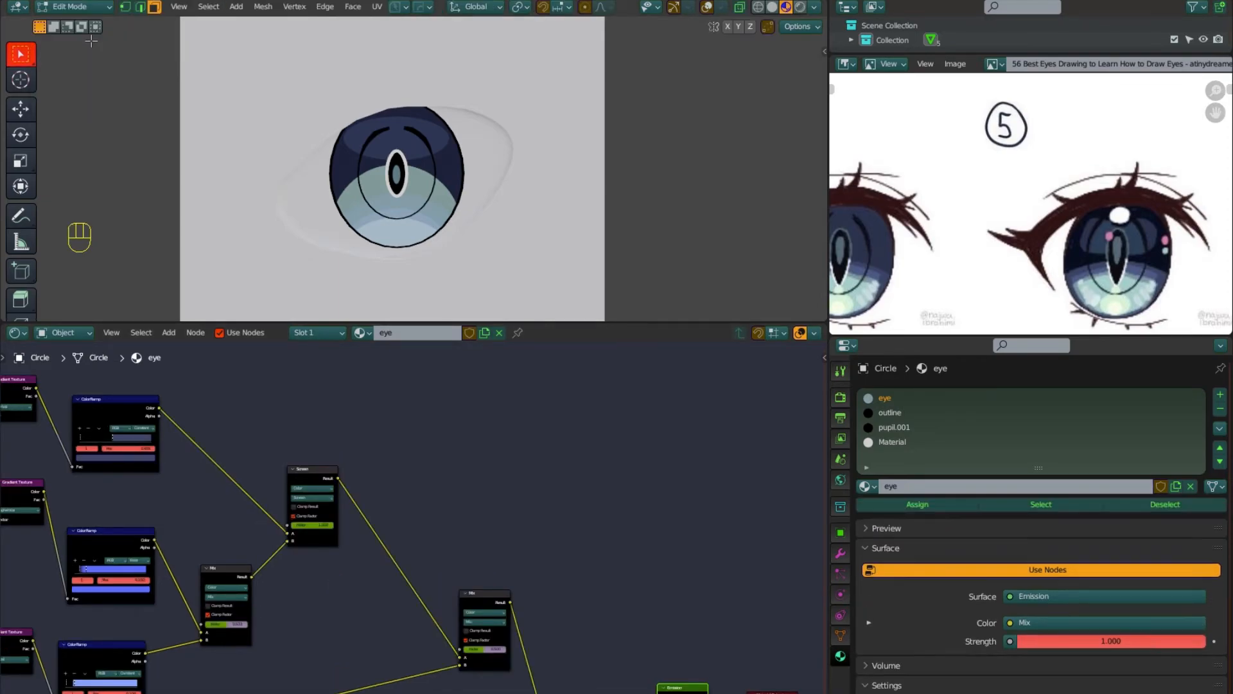
click(708, 8)
scroll(472, 244, up, 3)
mouse_move(472, 212)
shift+middle_down()
mouse_move(472, 270)
mouse_move(480, 228)
shift+middle_up()
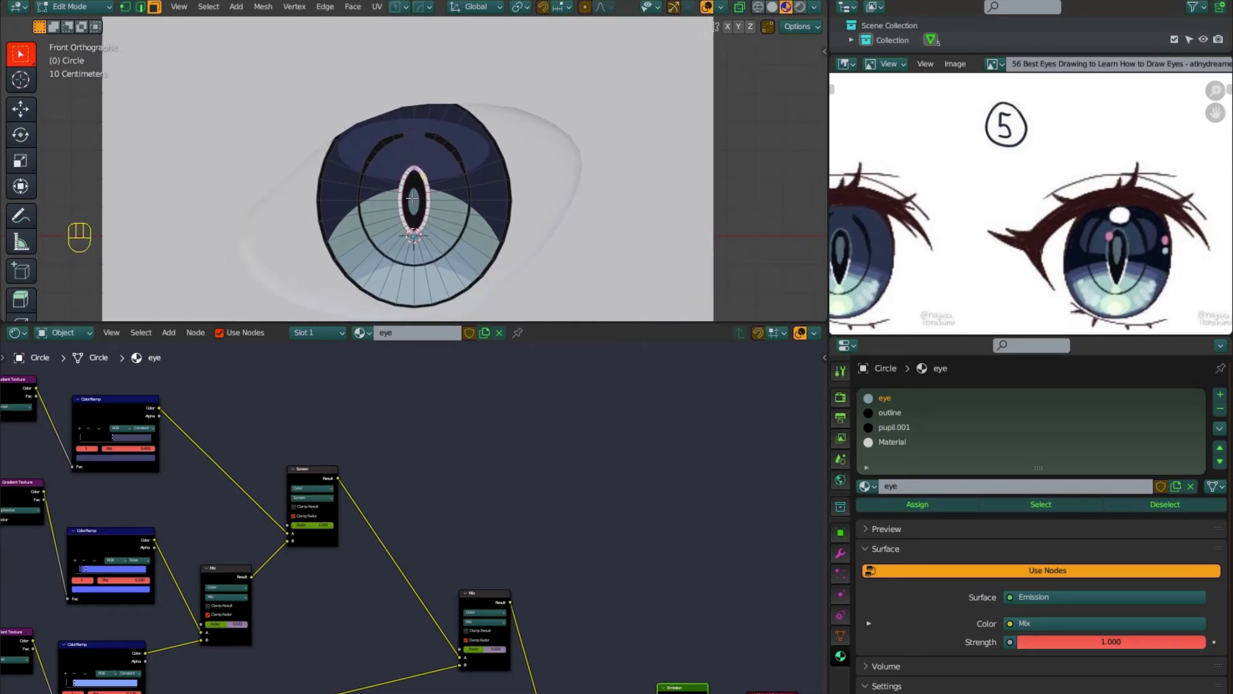
click(412, 199)
scroll(464, 223, up, 5)
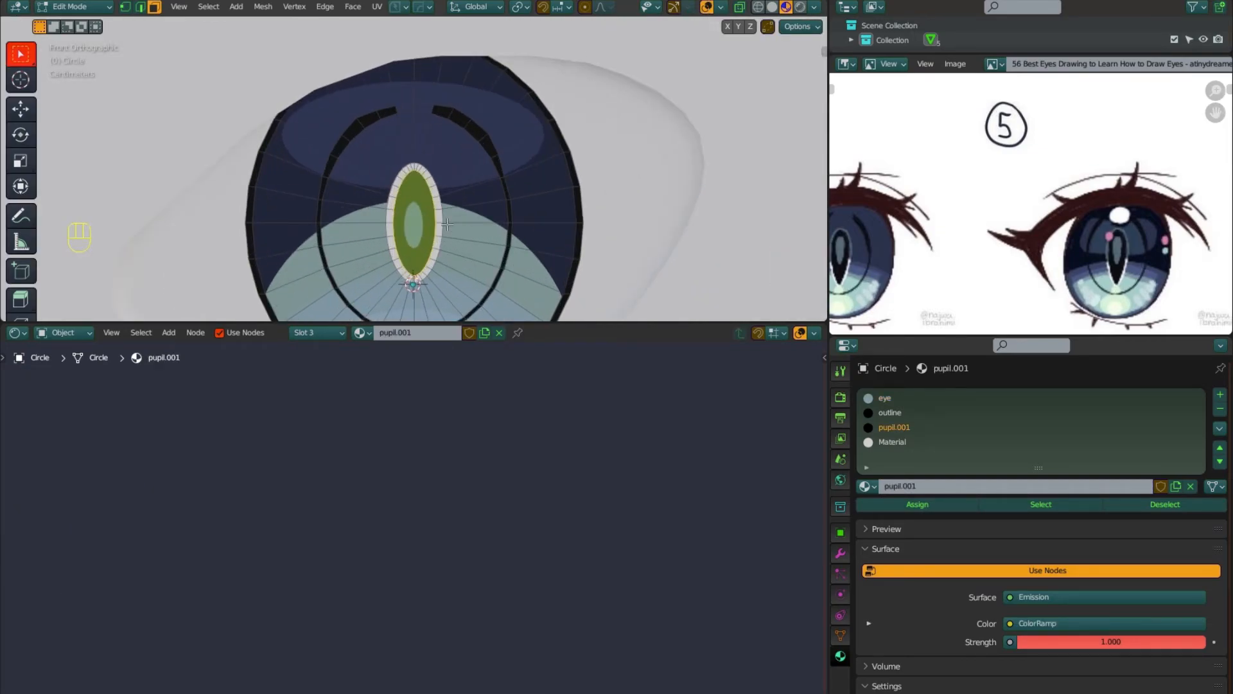
scroll(447, 224, down, 3)
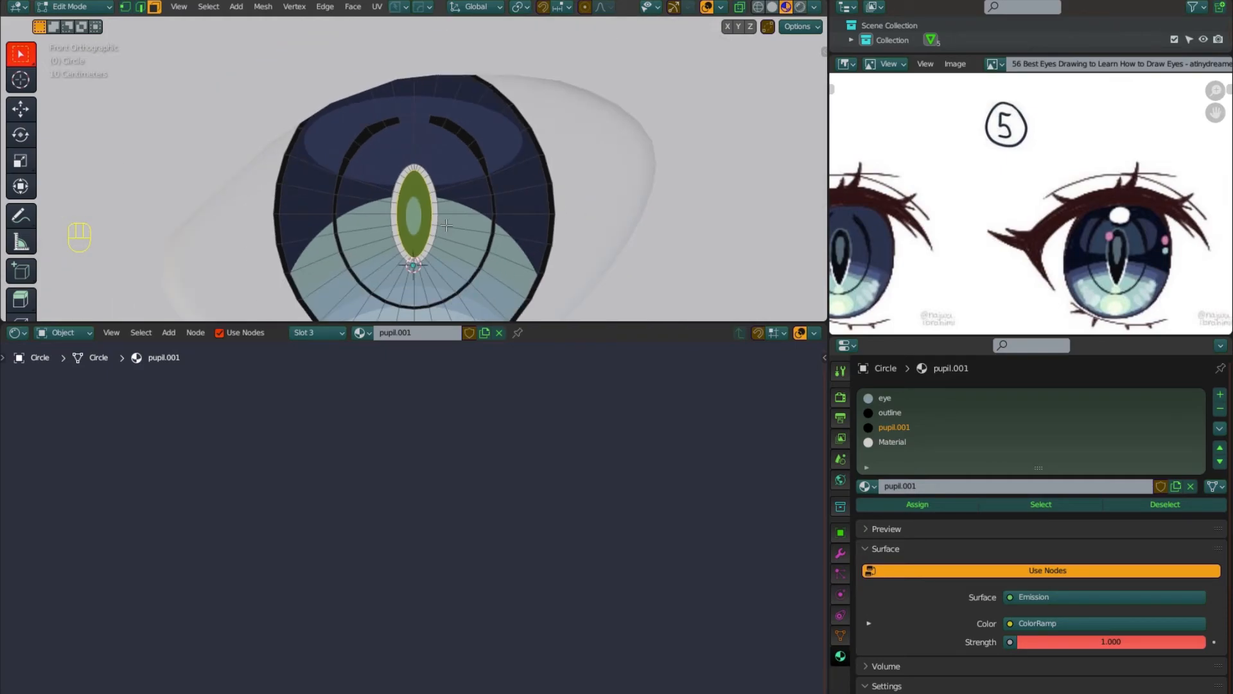
Duplicate the pupil ellipse about 0.2 m upward and widen the copy along X into a circle
key(g)
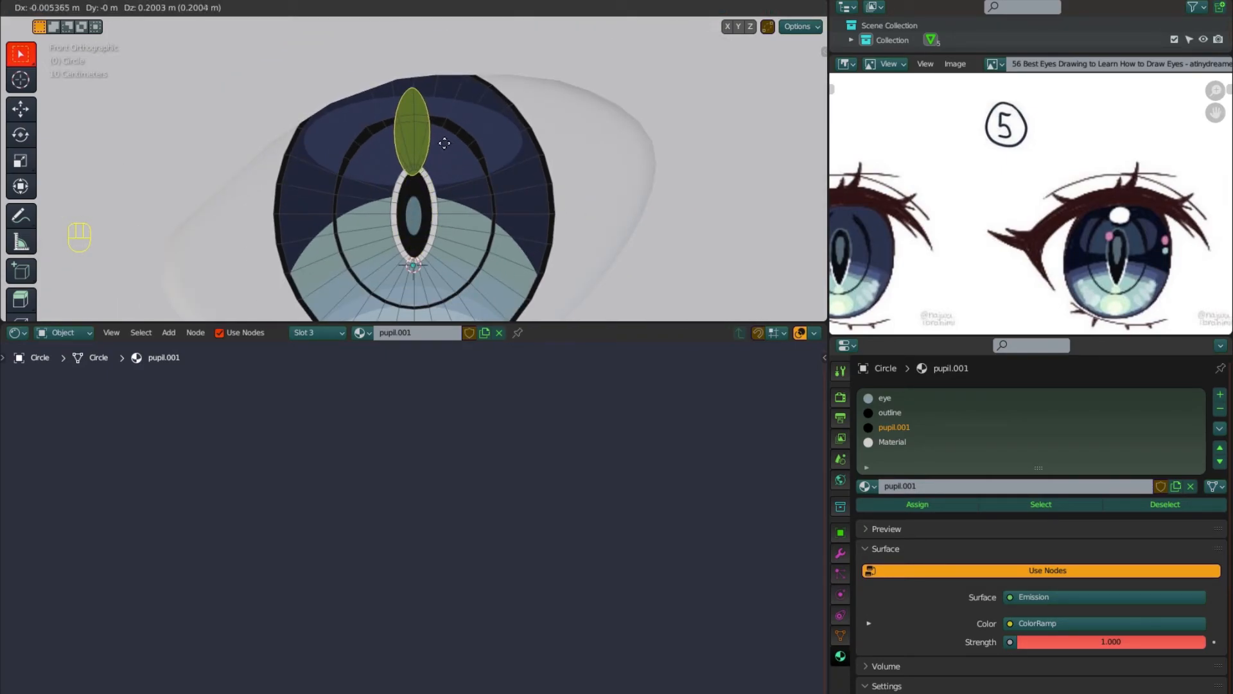
click(480, 152)
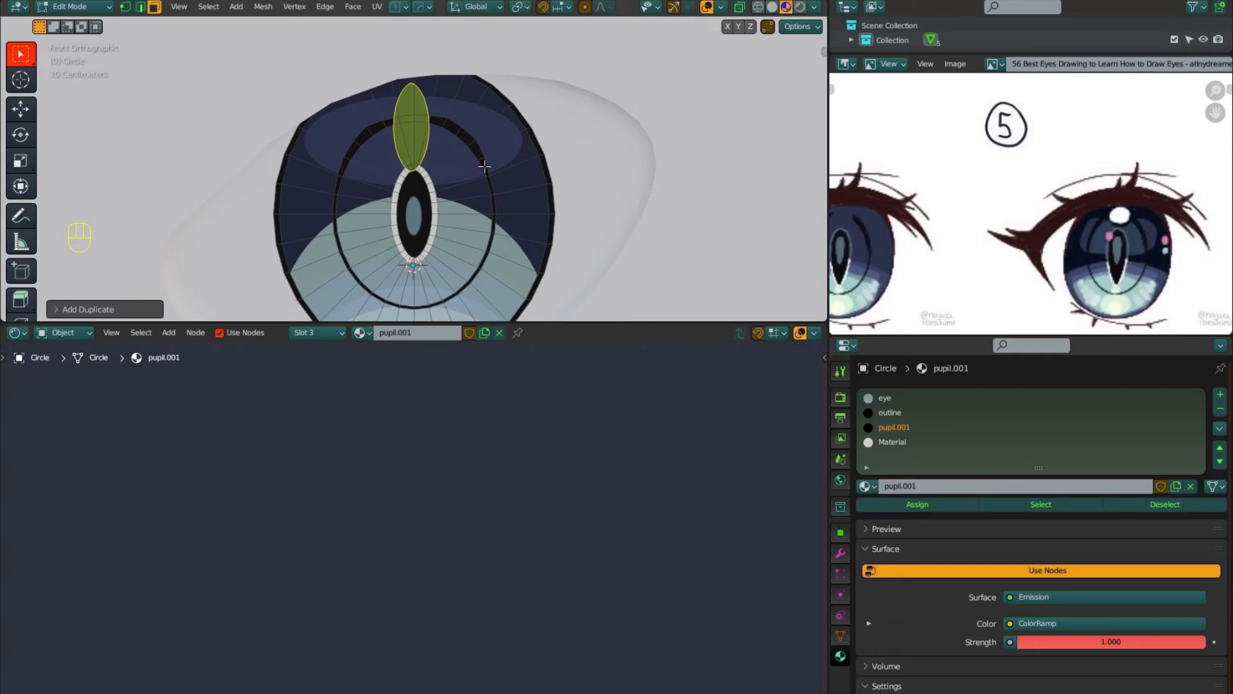
key(s)
key(x)
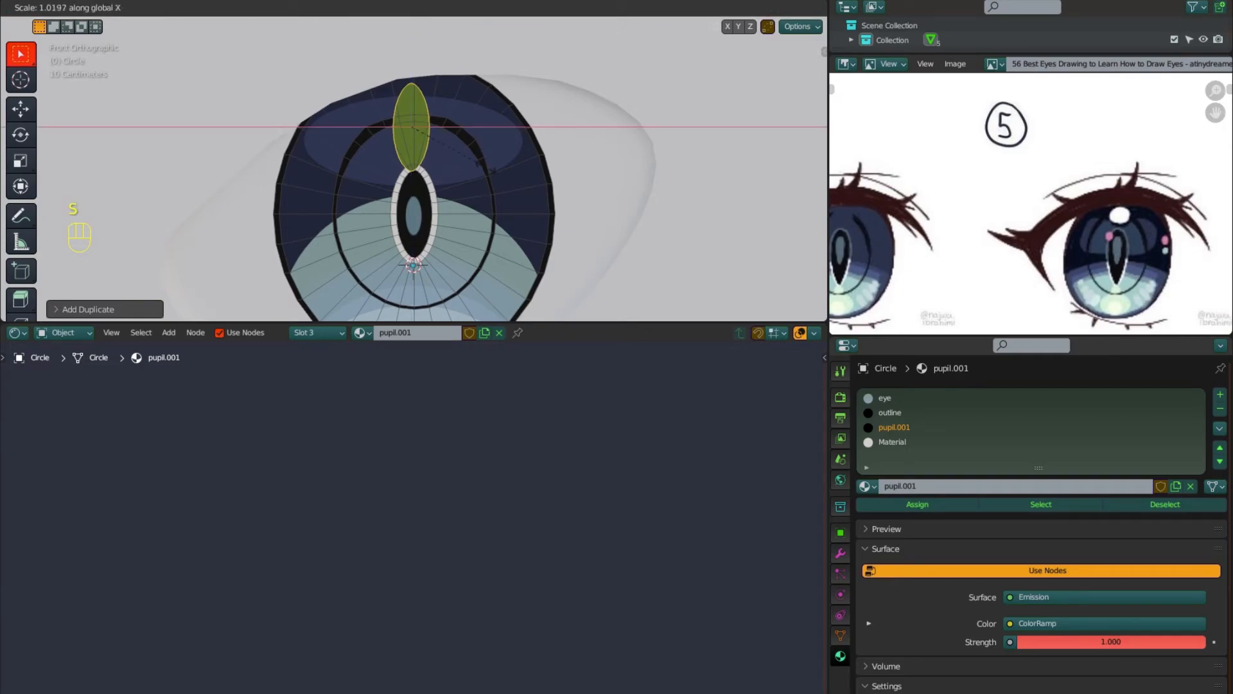
click(622, 133)
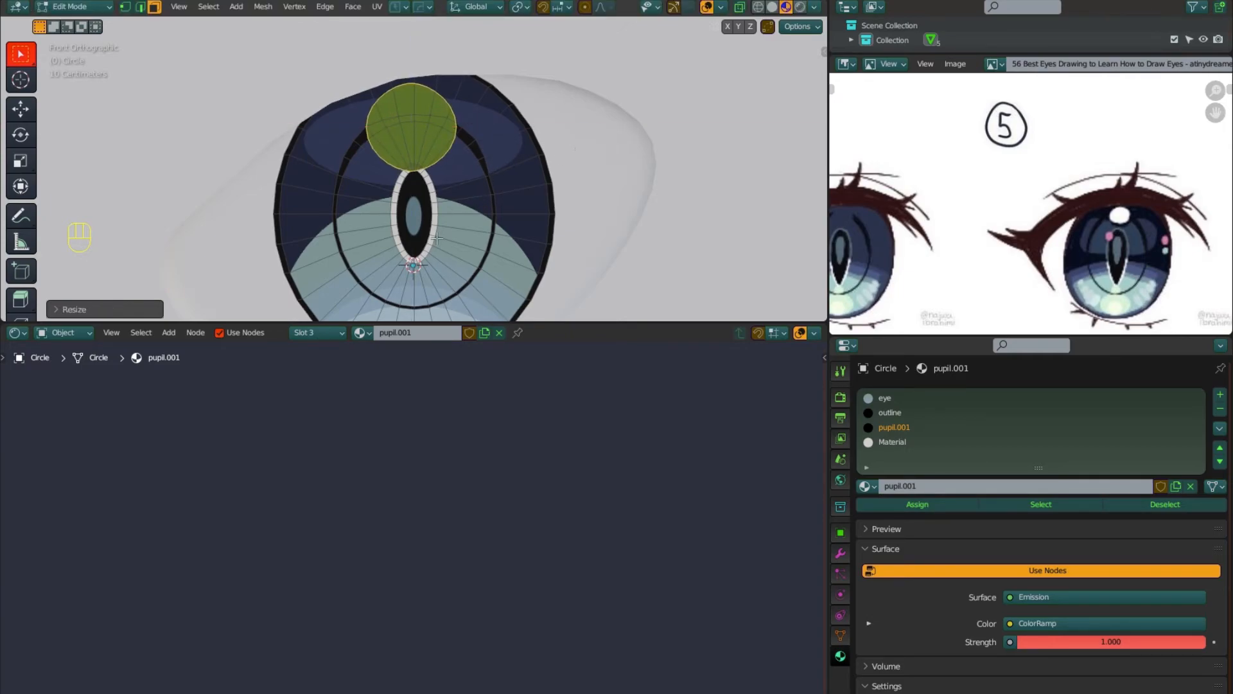
Shrink the duplicated shape, narrow it along X back to a small circle, and move it slightly right above the pupil
key(s)
right_click(435, 225)
key(s)
middle_click(435, 225)
click(570, 195)
key(s)
key(x)
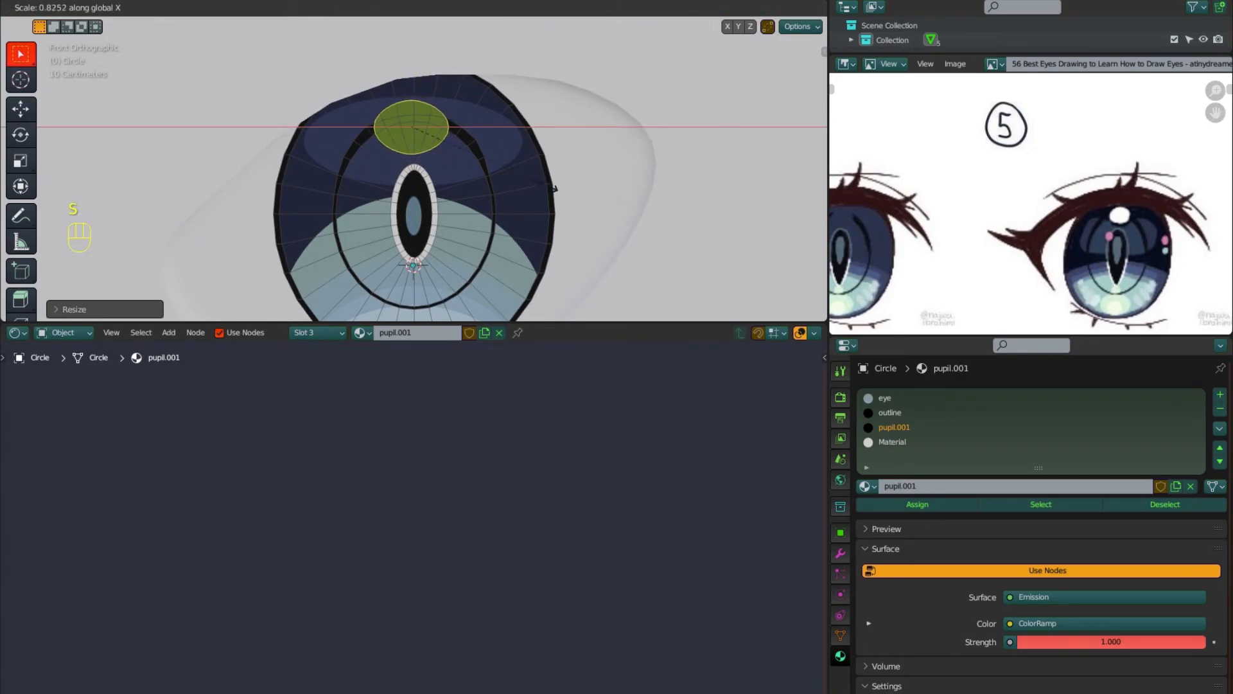
click(511, 169)
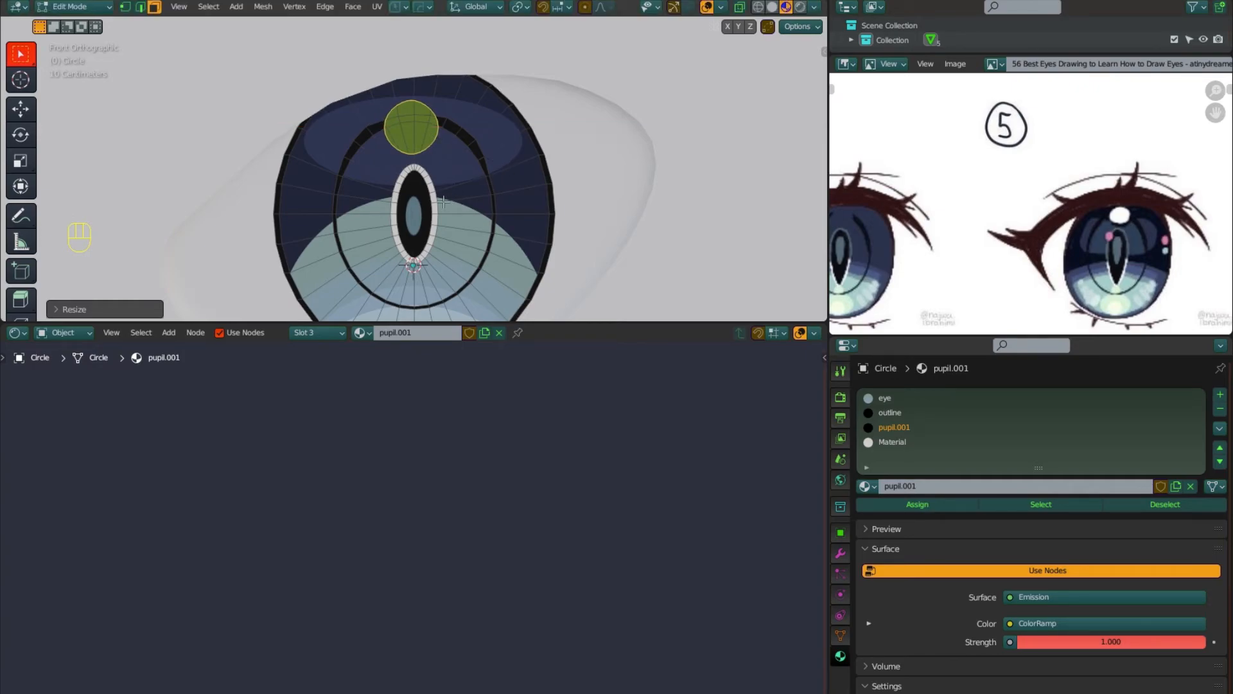
key(g)
click(453, 201)
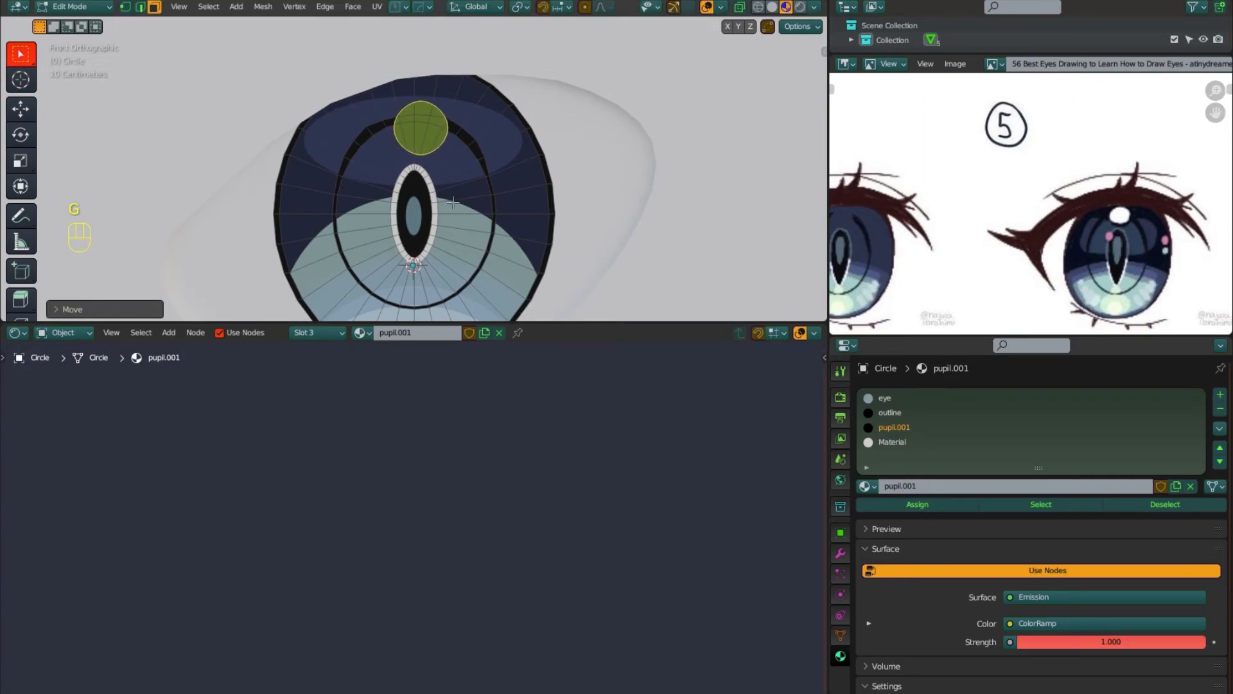
Assign the white emission material slot "Material" to the highlight circle and return to Object Mode
click(895, 448)
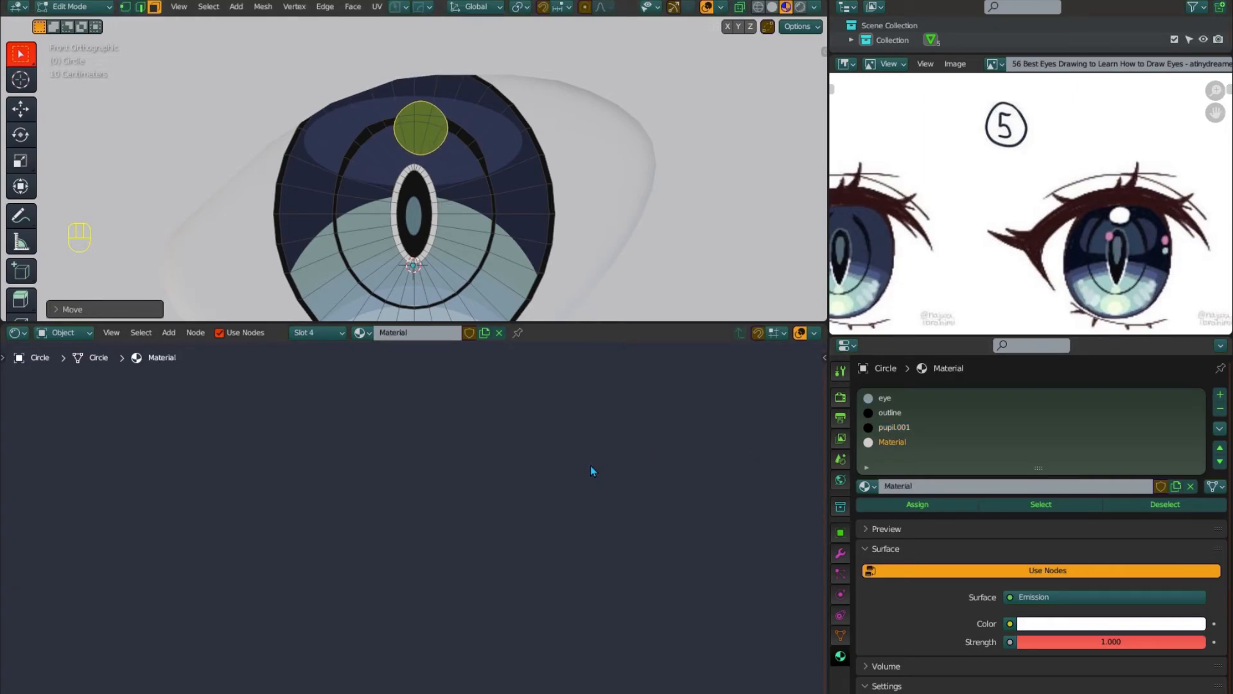
key(h)
key(Home)
scroll(415, 532, up, 2)
middle_drag(418, 534, 418, 604)
click(917, 505)
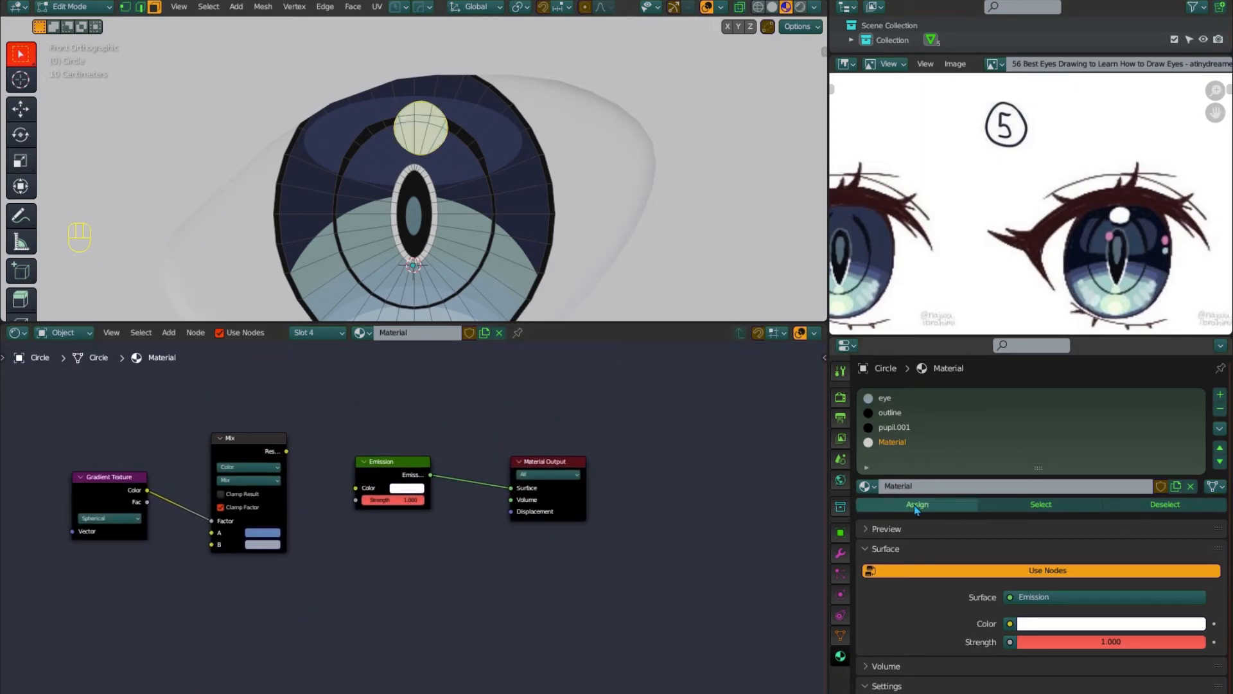
scroll(415, 487, up, 2)
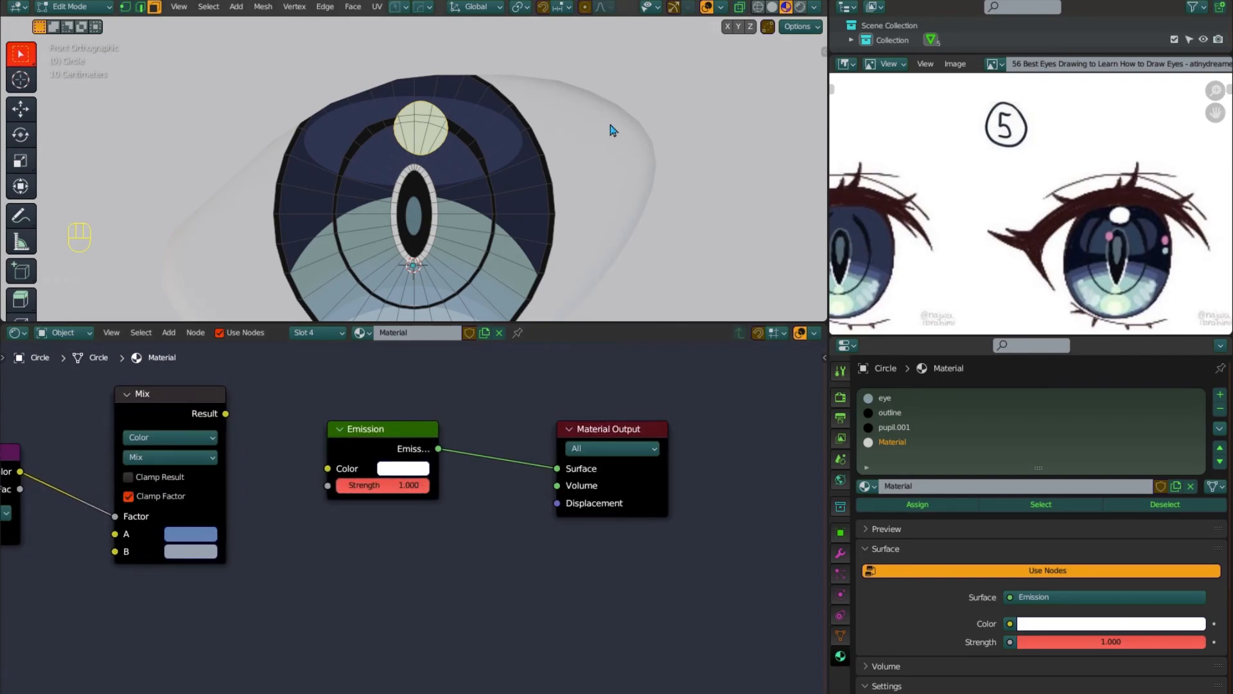
scroll(610, 124, down, 3)
key(Tab)
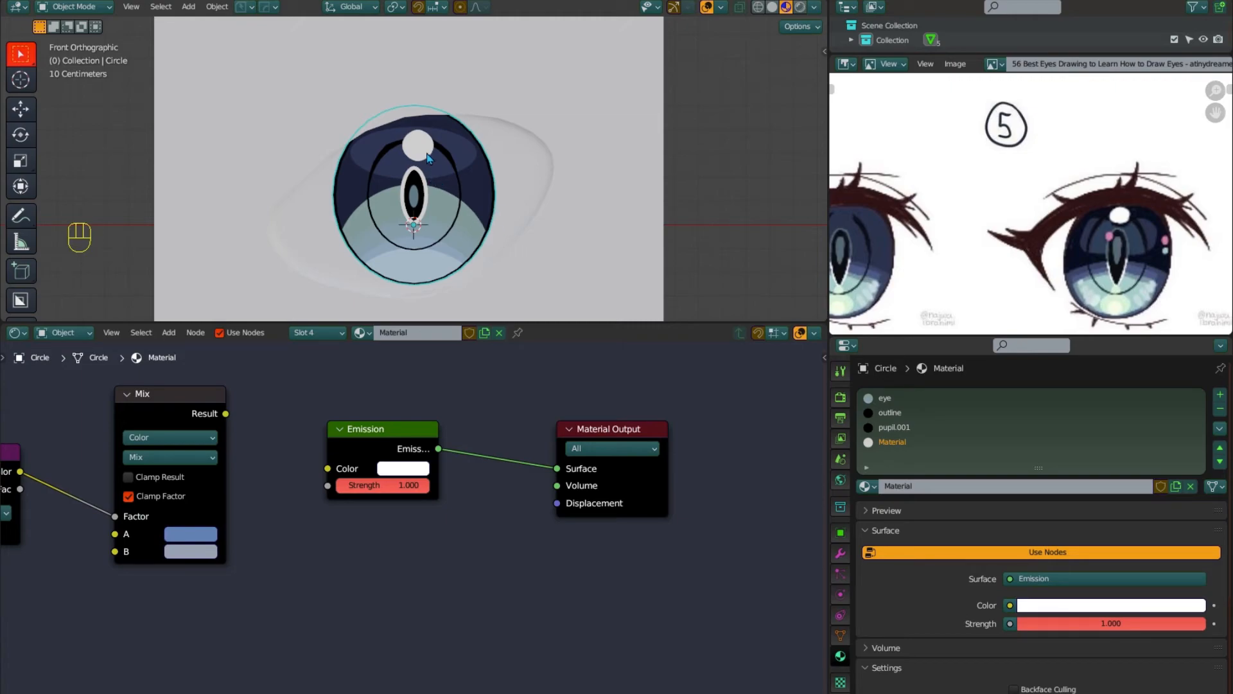
In Edit Mode, duplicate the highlight circle, scale the copy down to a small dot and place it near the iris's right edge
key(Tab)
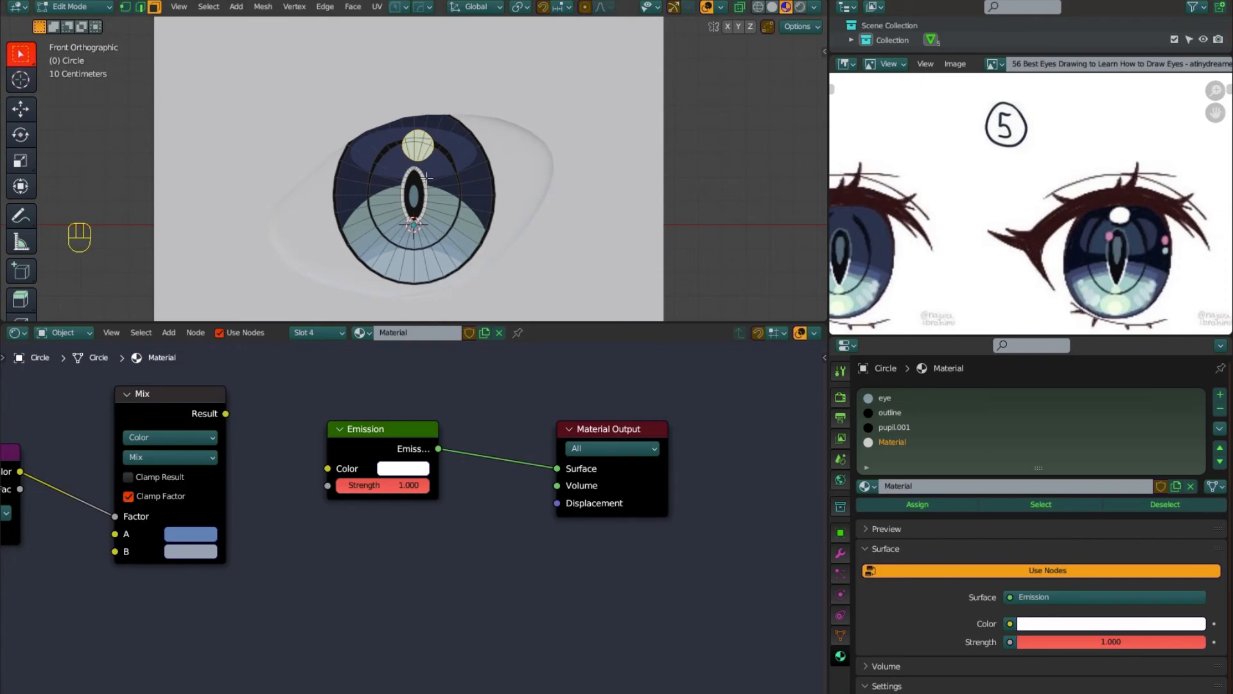
key(shift+d)
click(479, 206)
key(s)
click(476, 220)
key(g)
click(478, 233)
Duplicate the small dot just below itself near the iris's right edge, and again beside the pupil's upper left
key(shift+d)
click(482, 247)
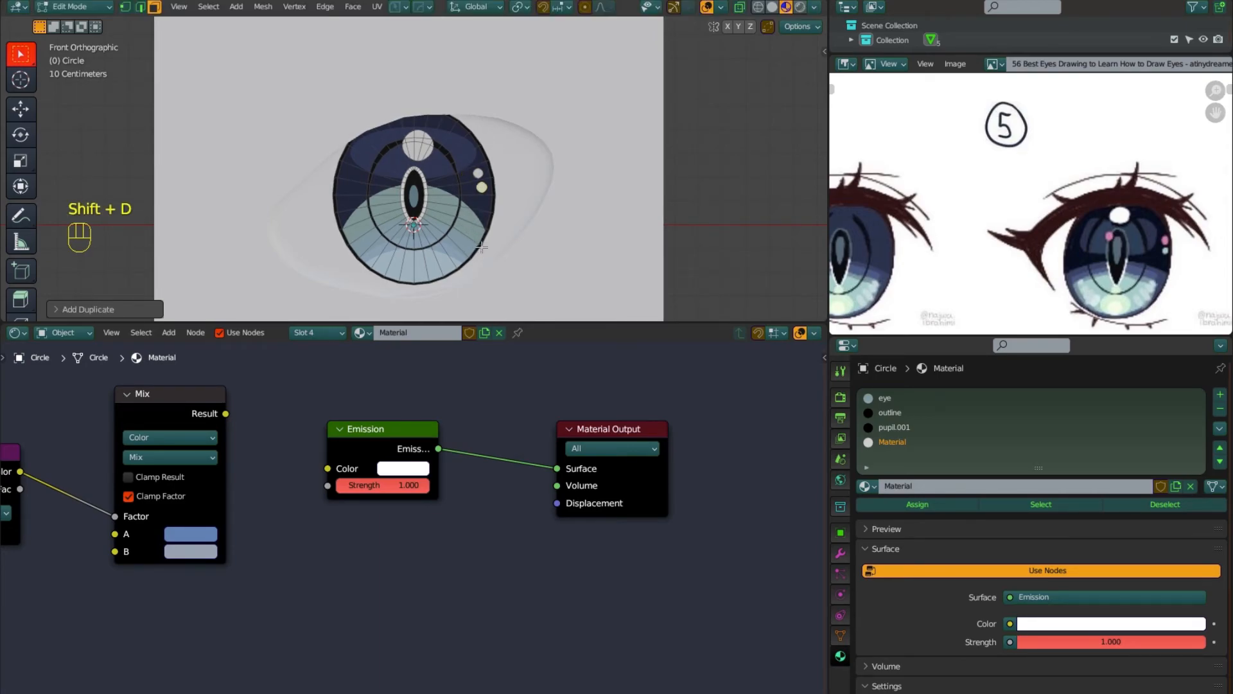
key(shift+d)
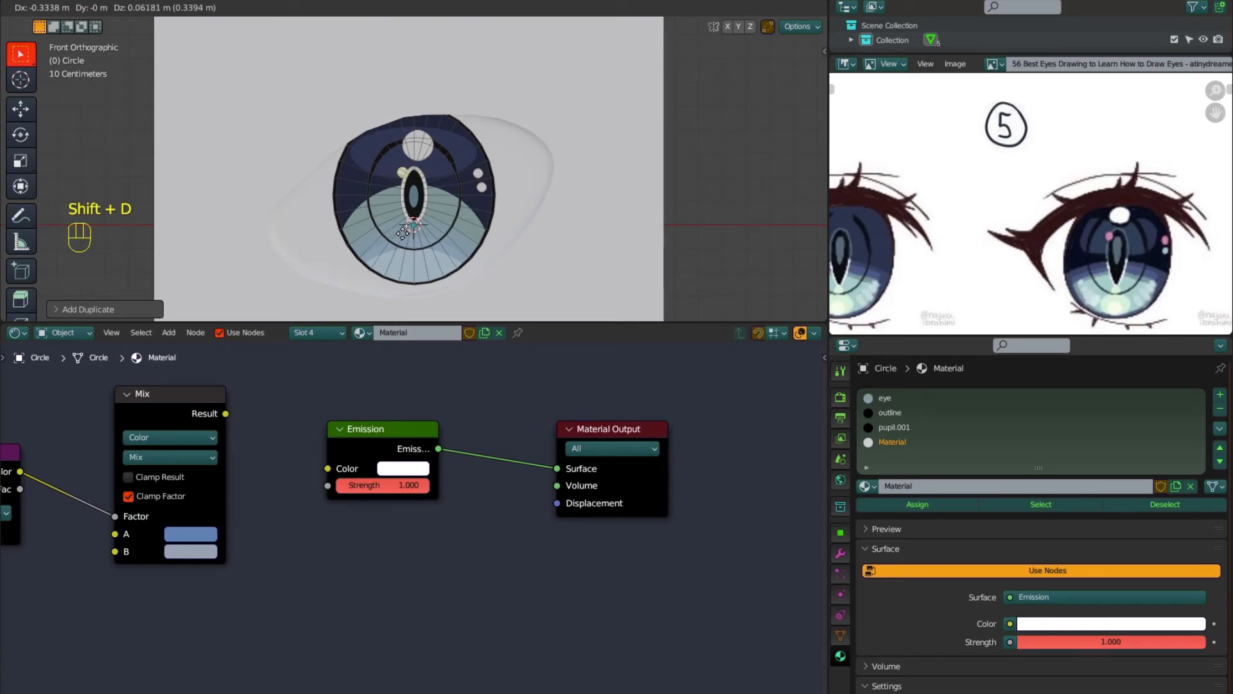
click(403, 233)
Duplicate the dot into the lower left of the iris and scale the copy up slightly
key(shift+d)
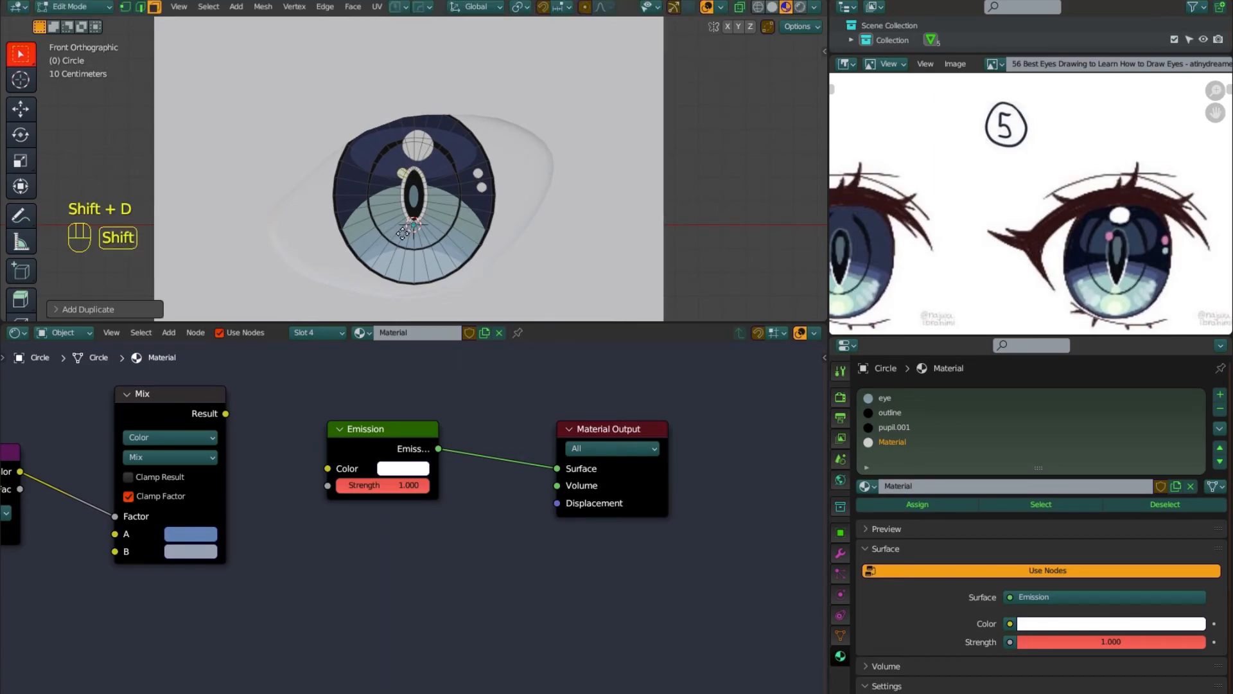
click(385, 309)
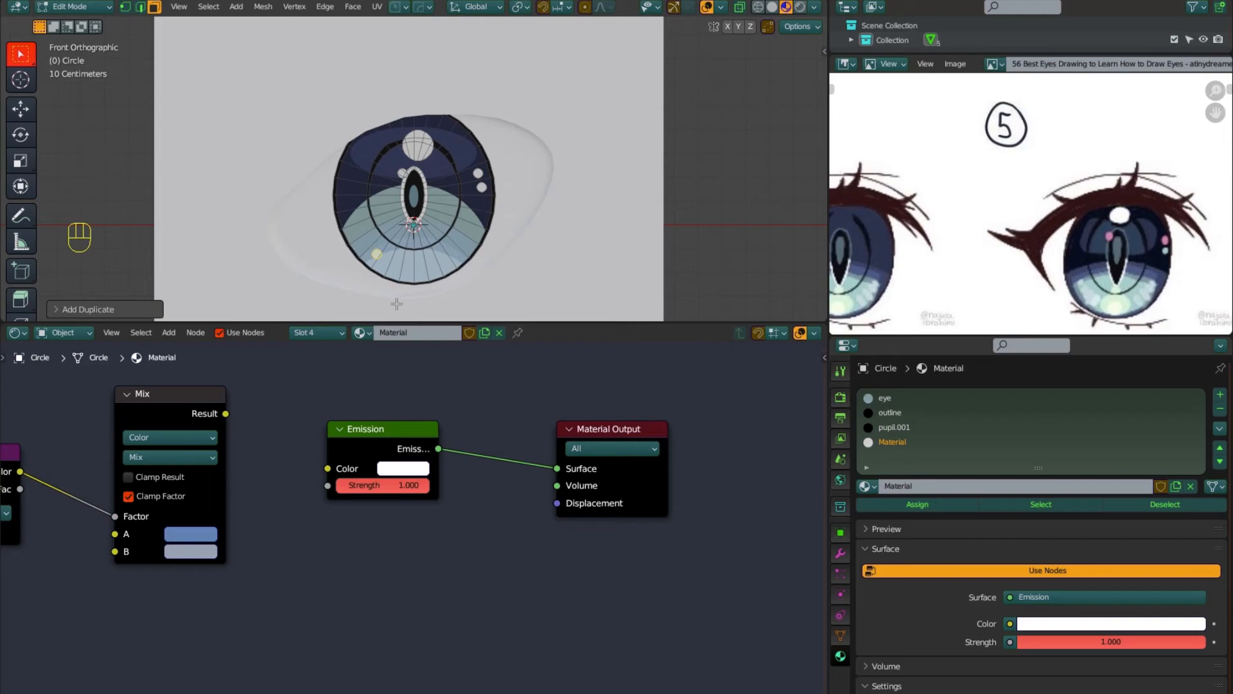
key(s)
click(408, 40)
Duplicate the lower-left dot to its right and stretch the copy along Z into an oval
key(shift+d)
click(444, 40)
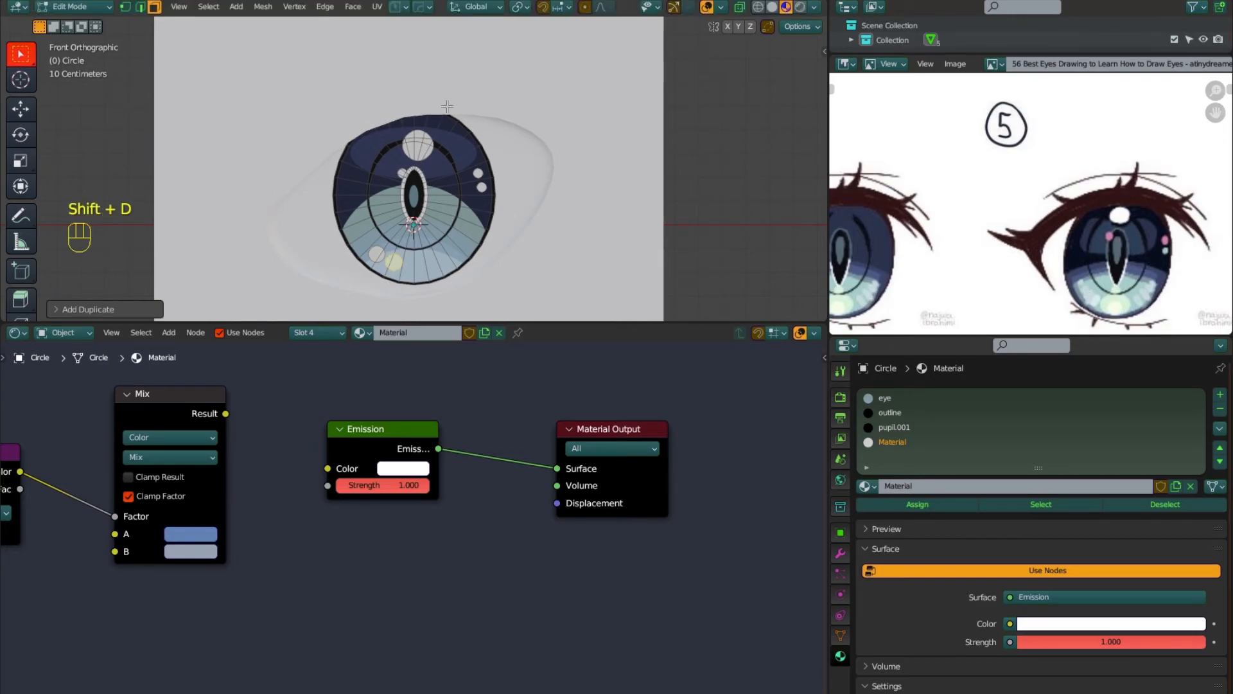
key(s)
key(z)
click(413, 302)
Duplicate the oval three times to continue the row along the iris's lower edge toward the right
key(shift+d)
click(434, 277)
key(shift+d)
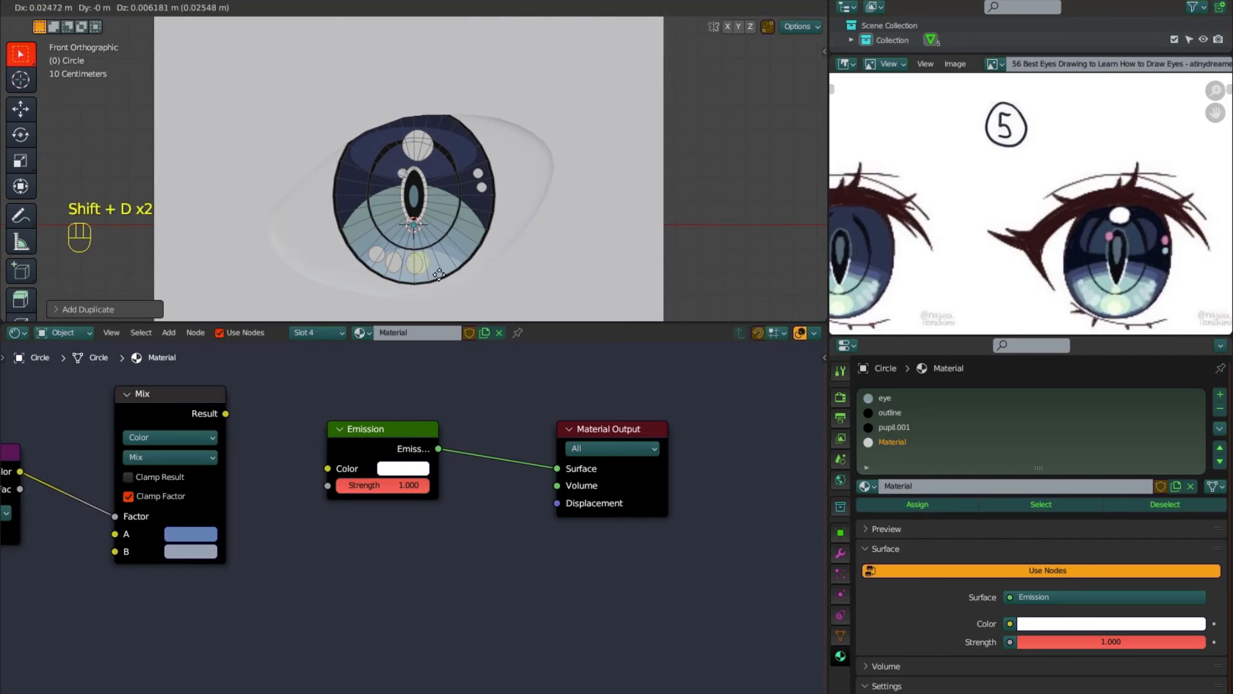
click(453, 275)
key(shift+d)
click(468, 267)
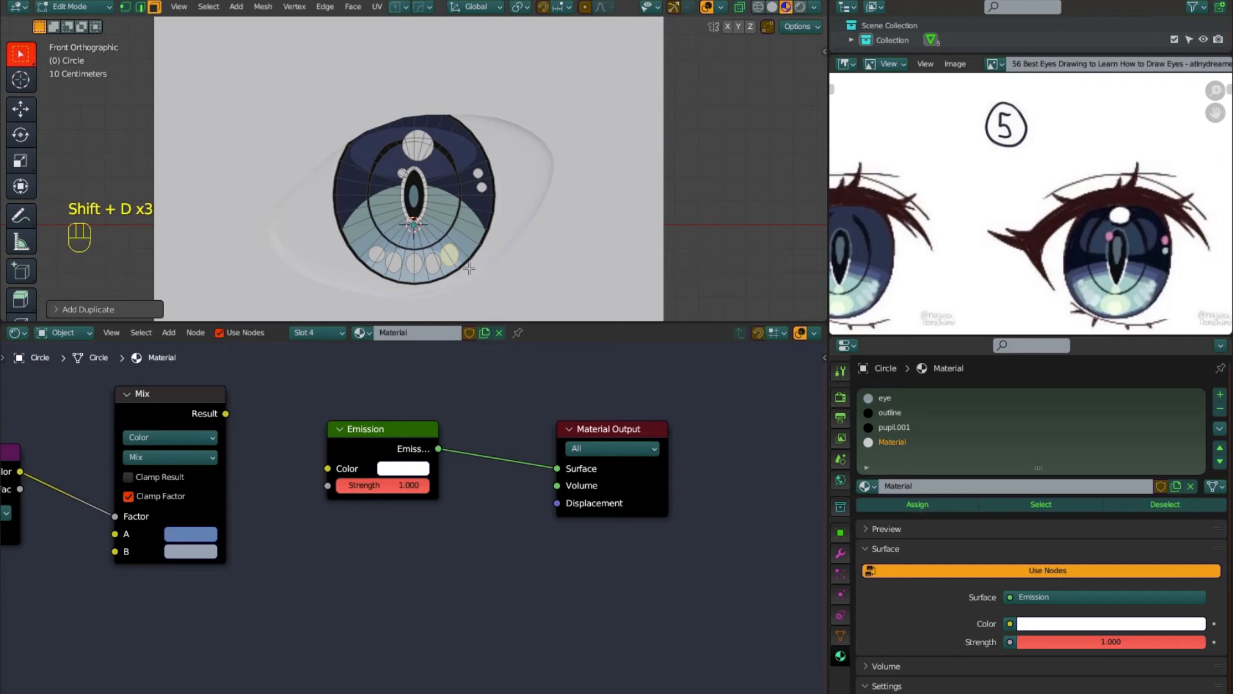
Scale the rightmost oval down, stretch it along Z and rotate it to follow the iris's curve
key(s)
key(s)
key(z)
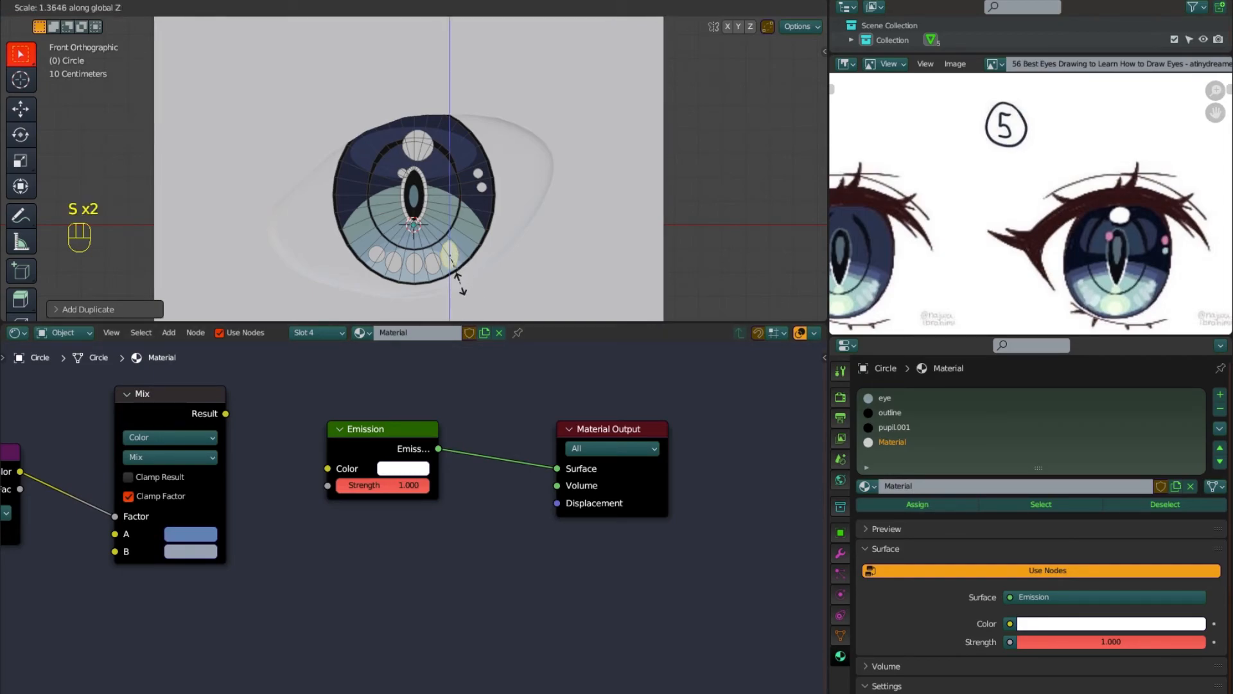
click(461, 261)
key(r)
click(486, 291)
Duplicate the tilted oval twice, stepping the copies up along the iris's lower-right edge
key(shift+d)
click(498, 274)
key(shift+d)
click(507, 267)
Duplicate one more oval, place it just below the pupil above the bottom-centre oval, and adjust its rotation and size
key(shift+d)
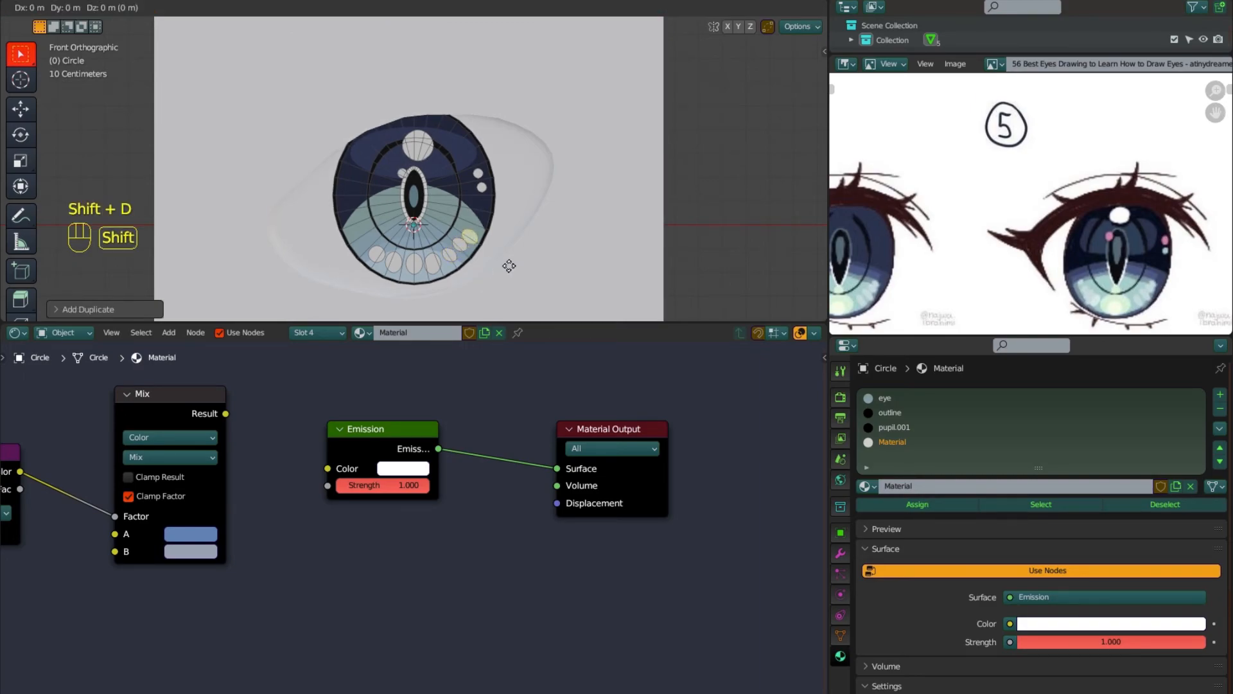
click(457, 275)
key(r)
key(s)
click(474, 284)
key(g)
click(474, 284)
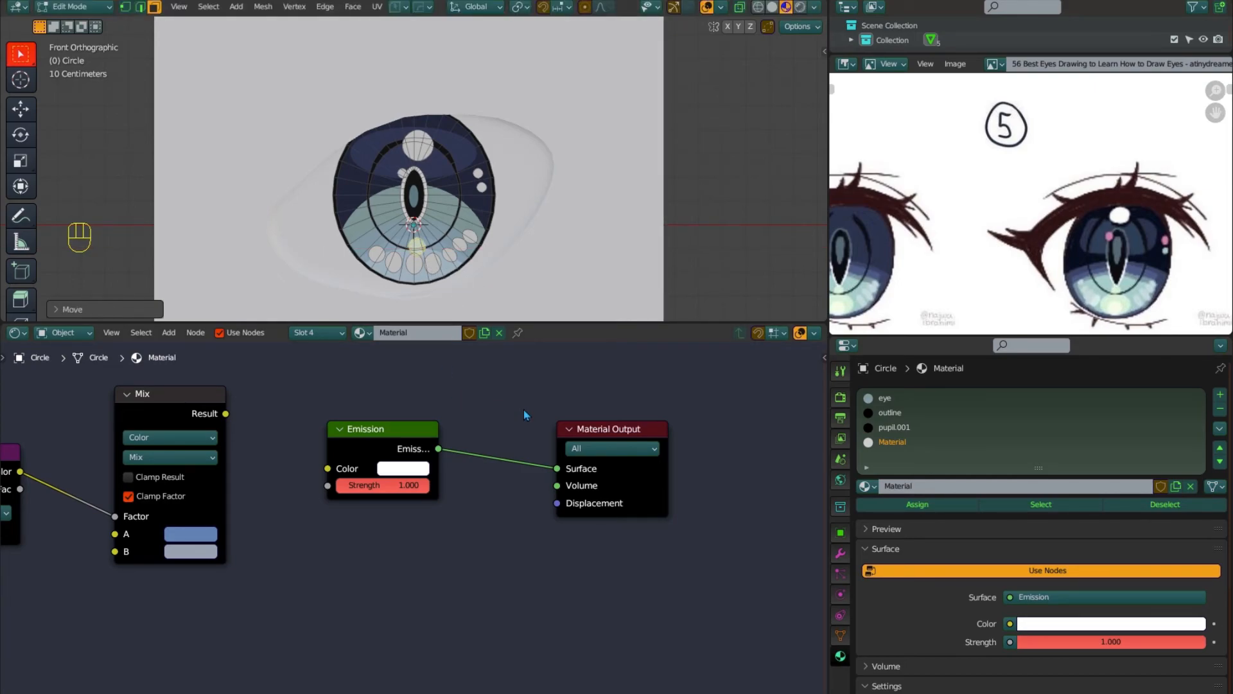
Select the upper dot near the iris's right edge and add an empty material slot to the mesh
click(478, 174)
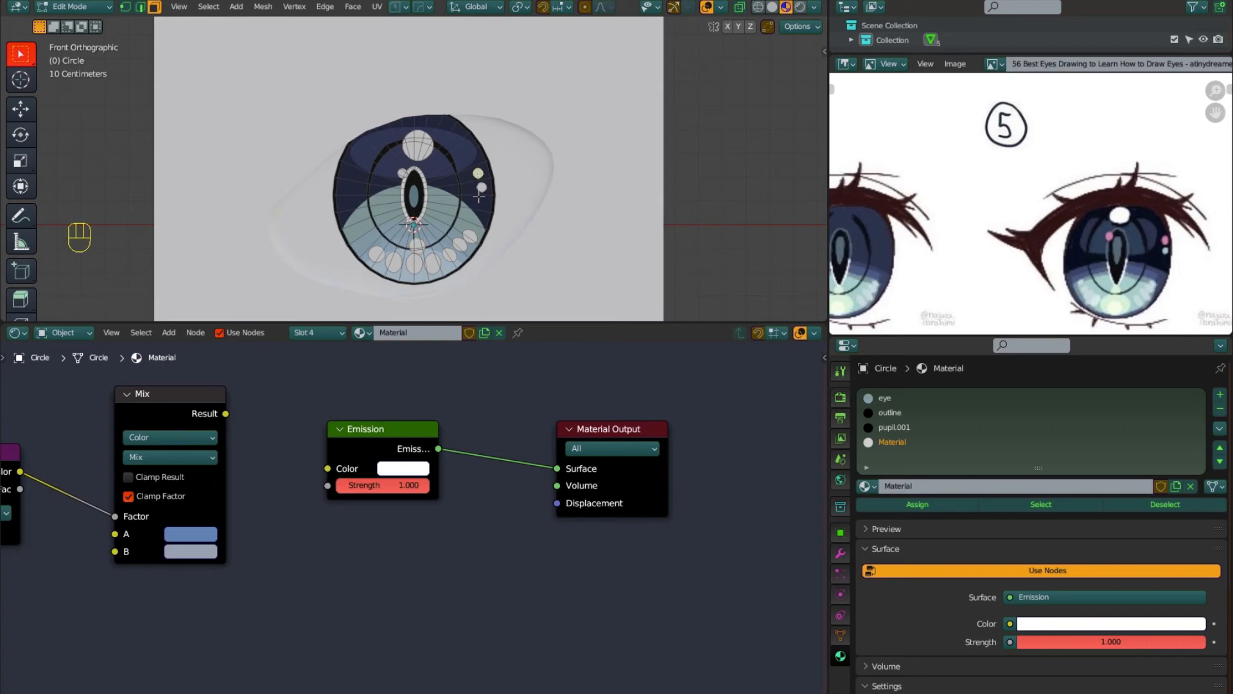
click(1176, 486)
key(ctrl+z)
click(1220, 395)
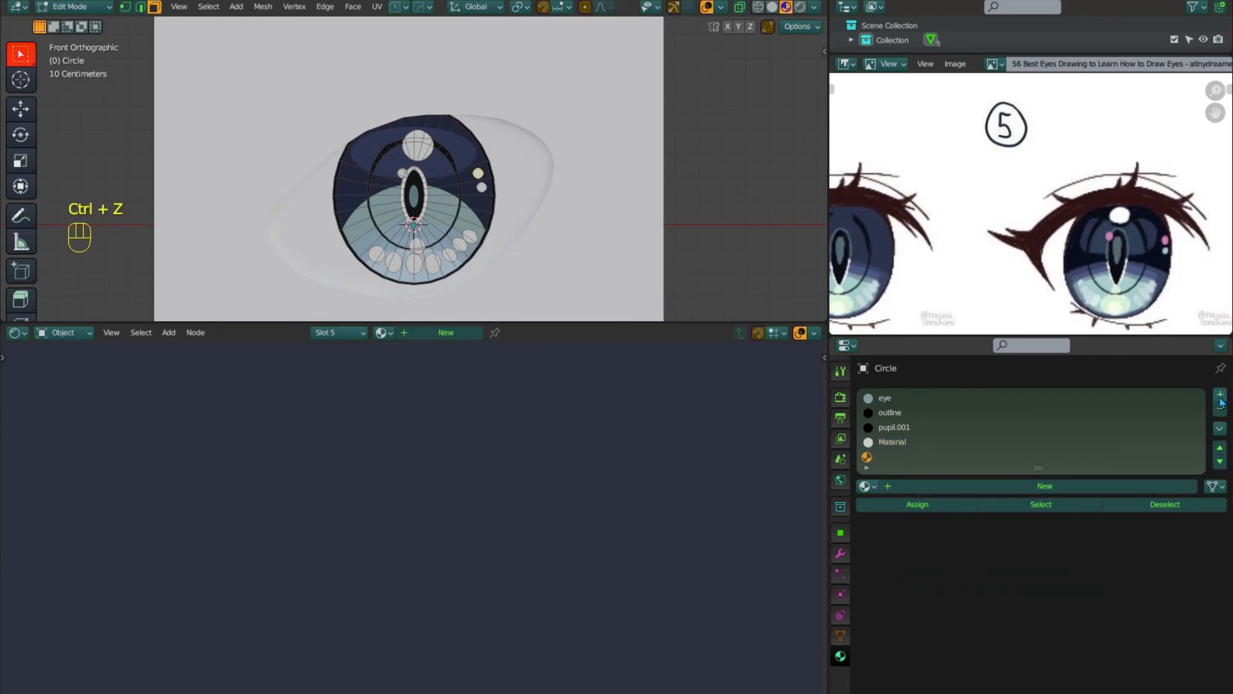
click(868, 487)
click(909, 527)
click(1175, 487)
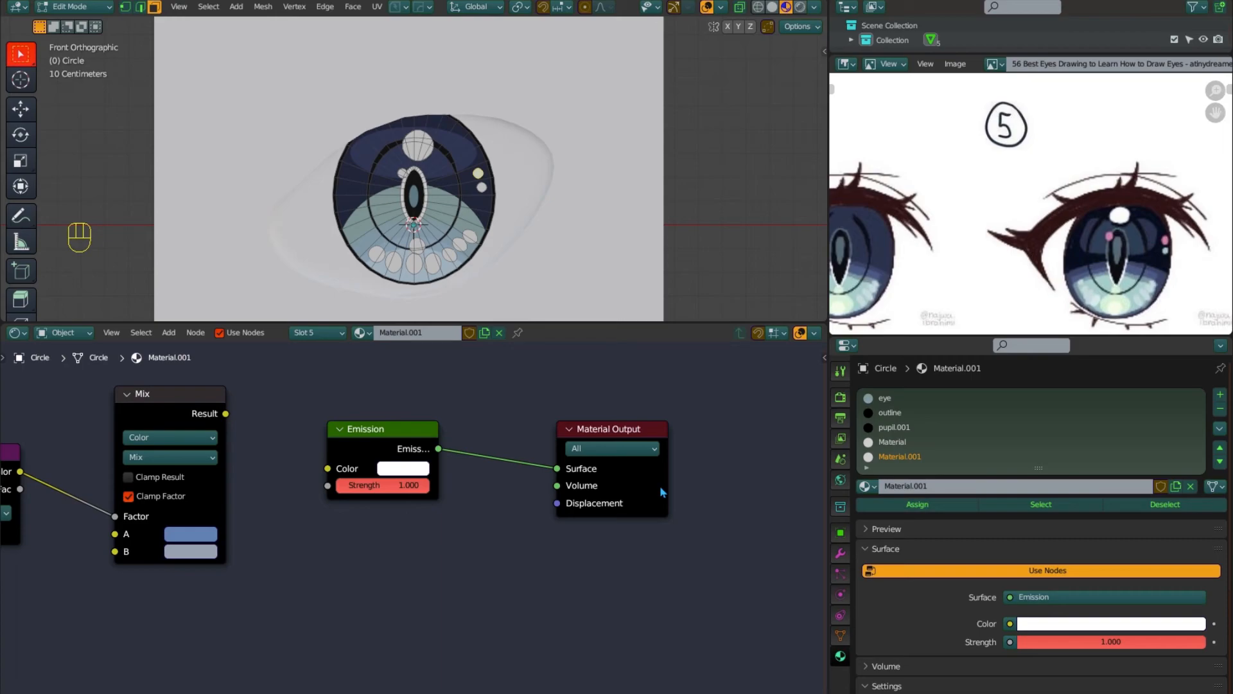
click(478, 174)
click(420, 469)
click(512, 404)
click(1166, 241)
key(ctrl+z)
key(ctrl+z)
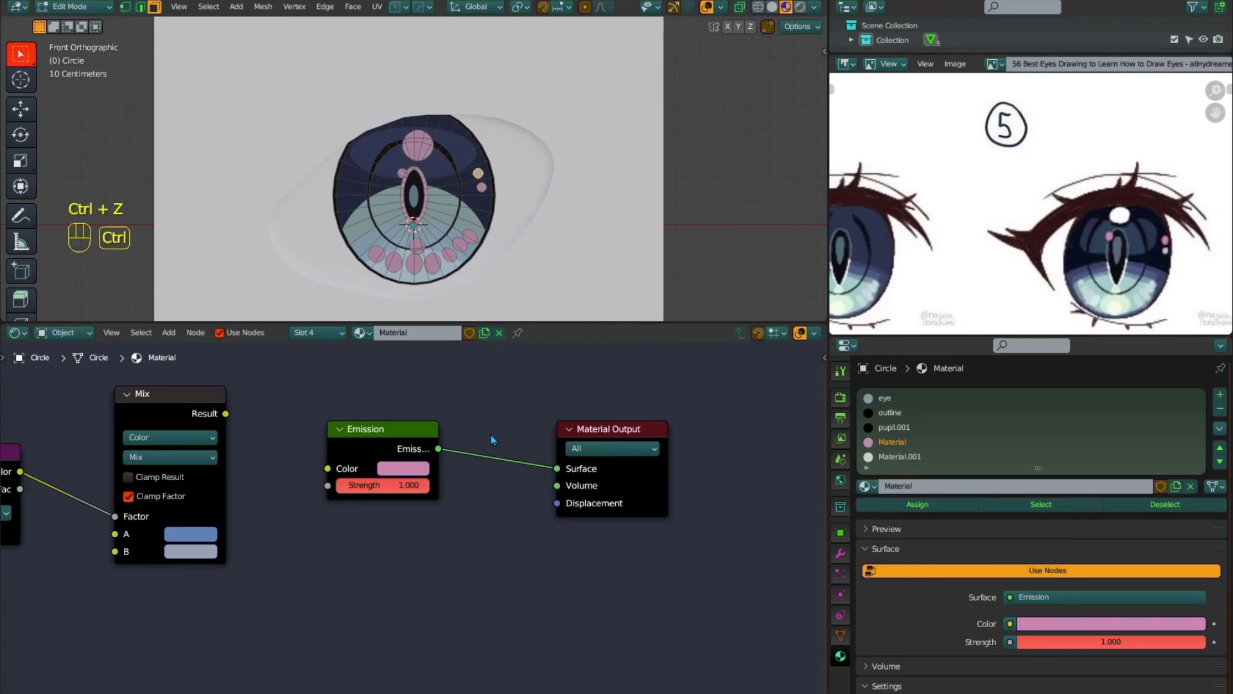
key(ctrl+z)
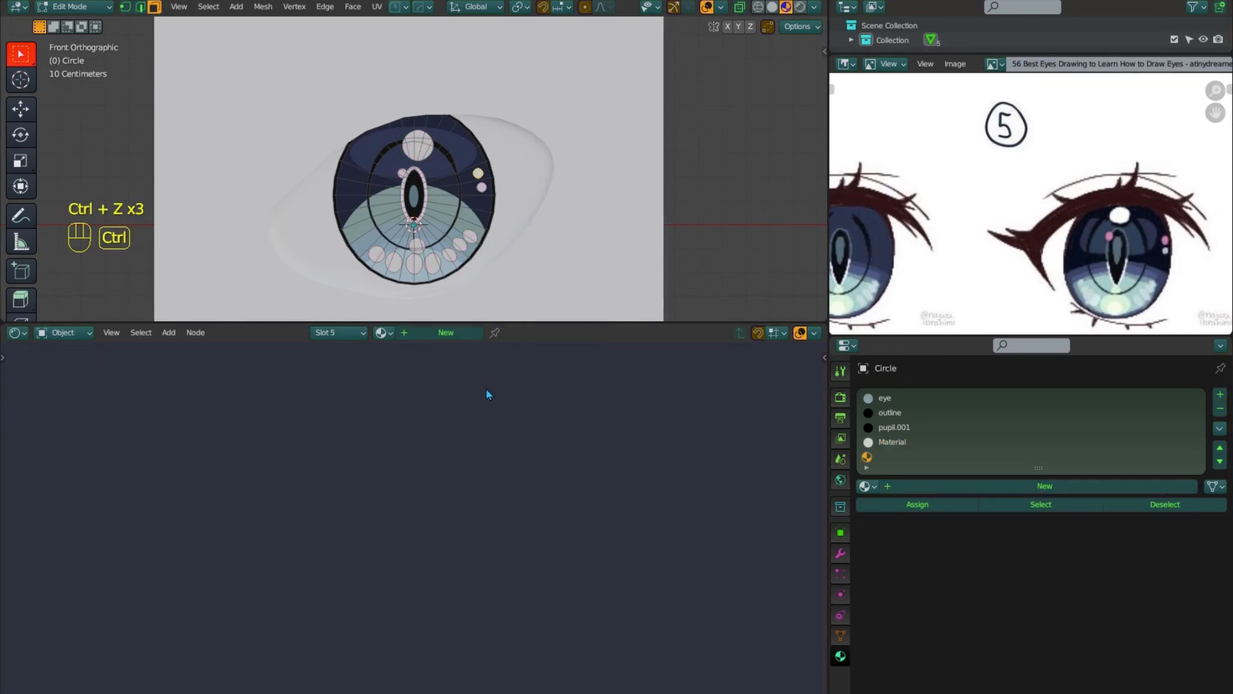
Put "Material" in the empty slot and turn it into an independent copy, "Material.001"
click(867, 486)
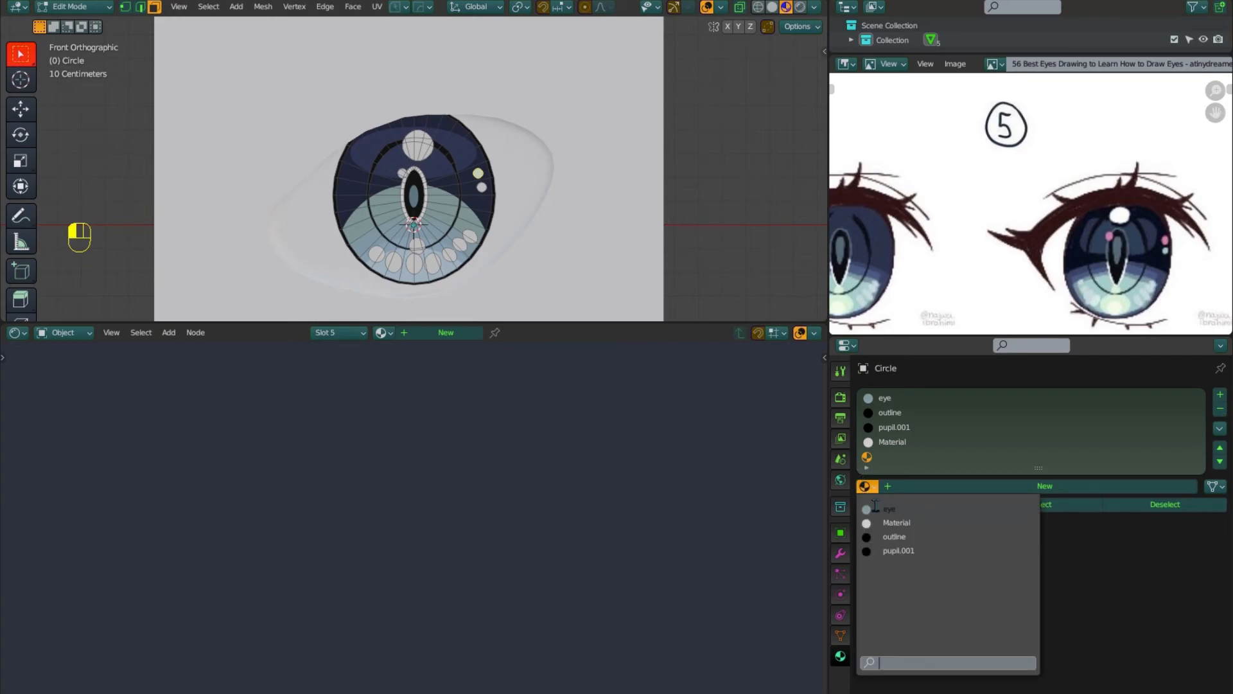
click(911, 528)
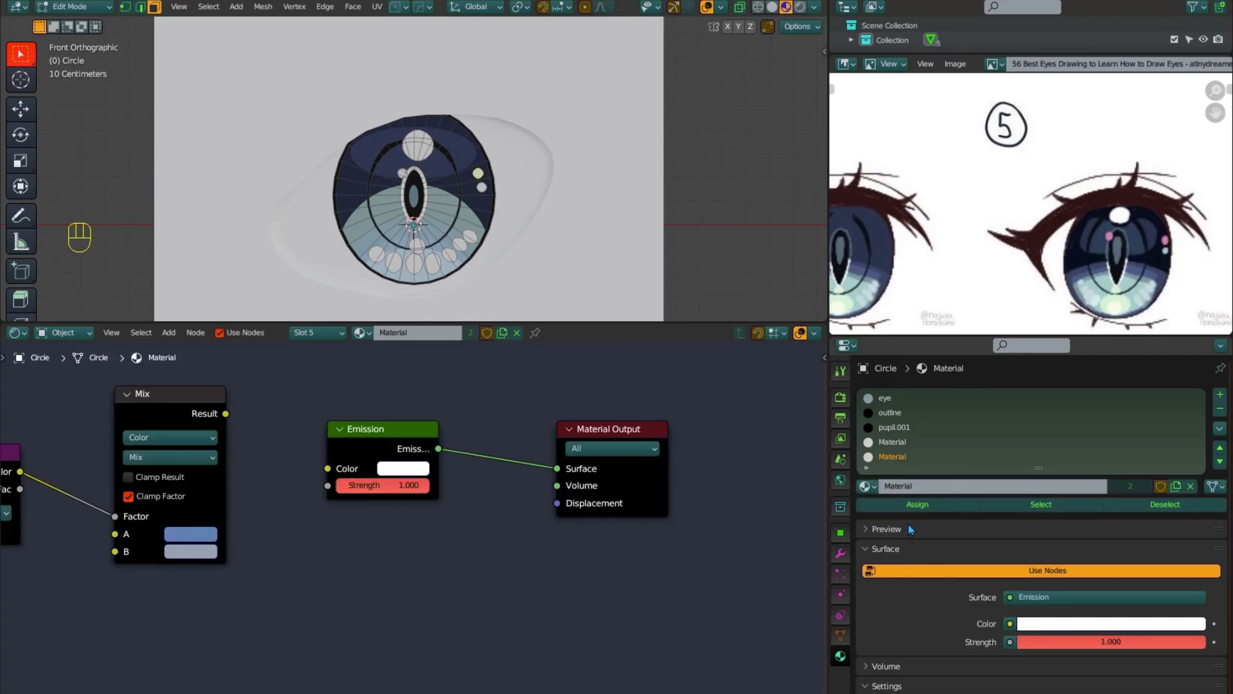
click(1176, 486)
click(893, 442)
click(910, 461)
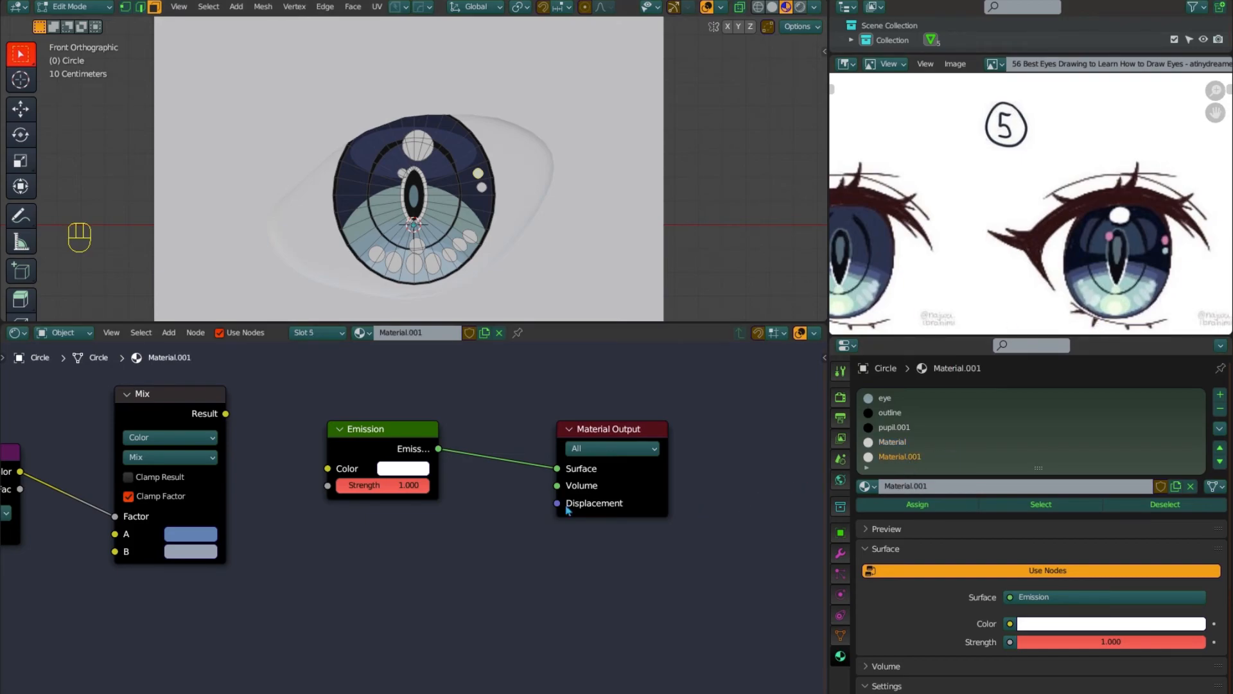
Set the emission color of "Material.001" to the pink sampled from the small dot in the reference eye
click(396, 469)
click(512, 399)
click(1167, 239)
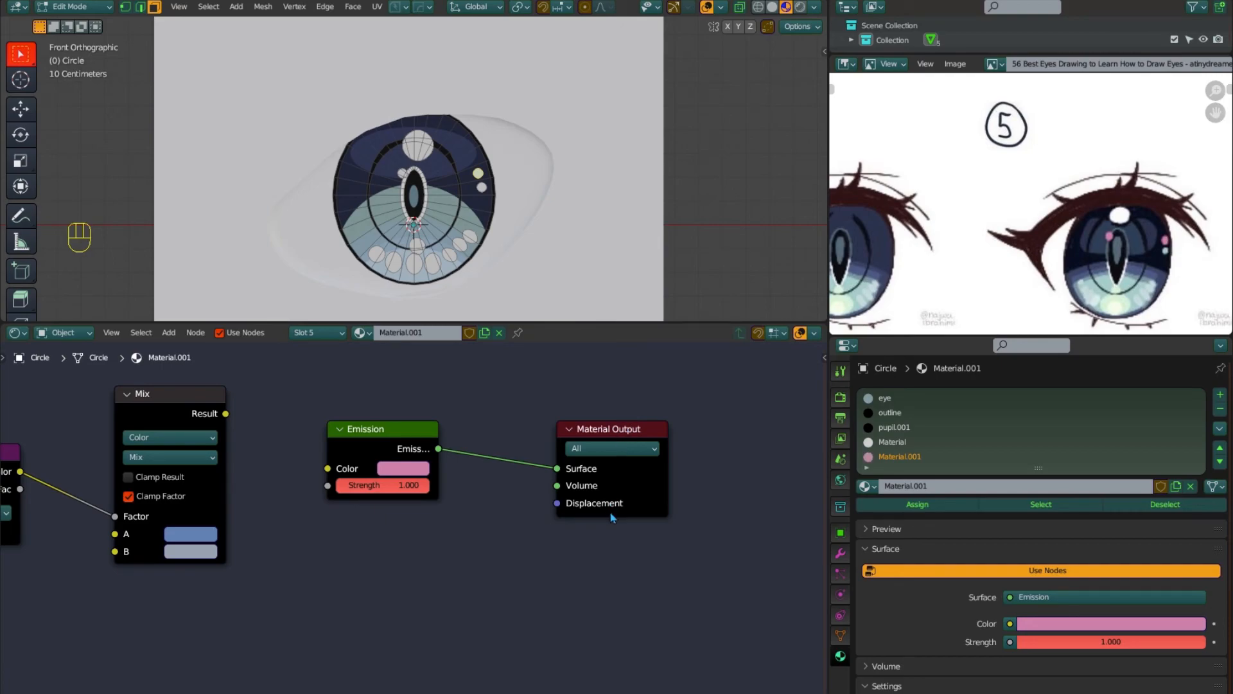
Assign the pink "Material.001" to the upper and lower dots near the iris's right edge
click(898, 505)
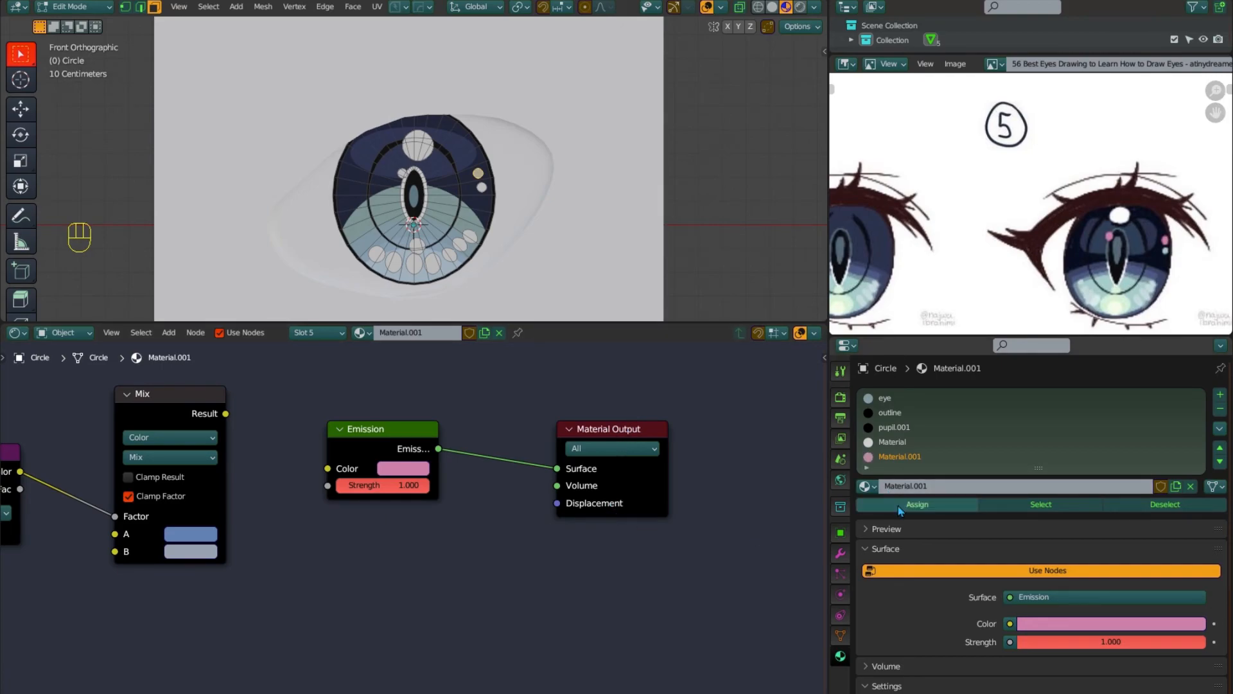
click(482, 189)
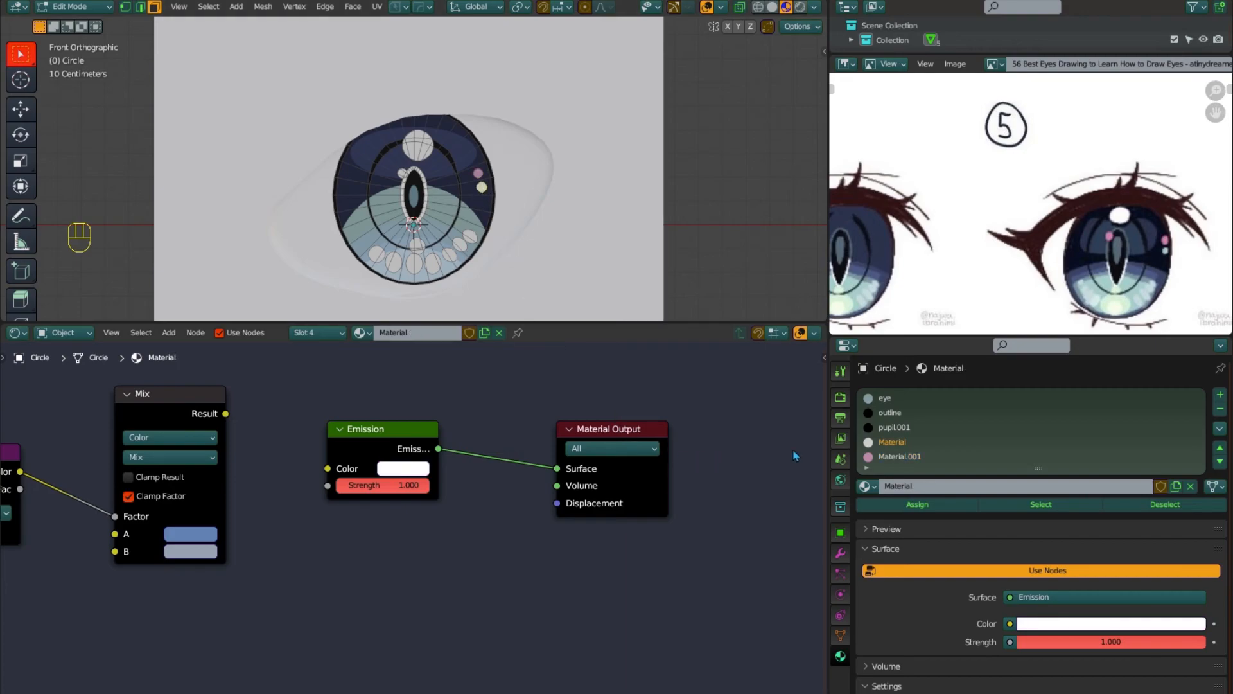
click(897, 457)
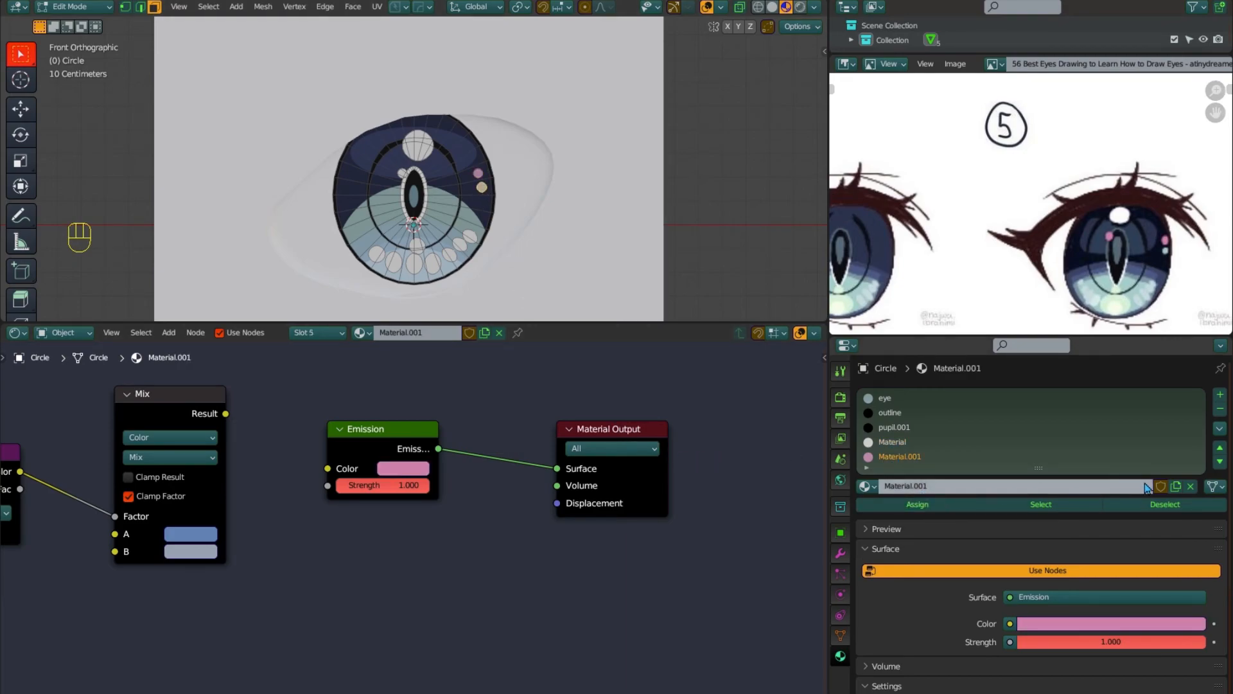
With the bottom-centre oval selected, add a material slot holding a new material and set its surface to Emission
click(418, 264)
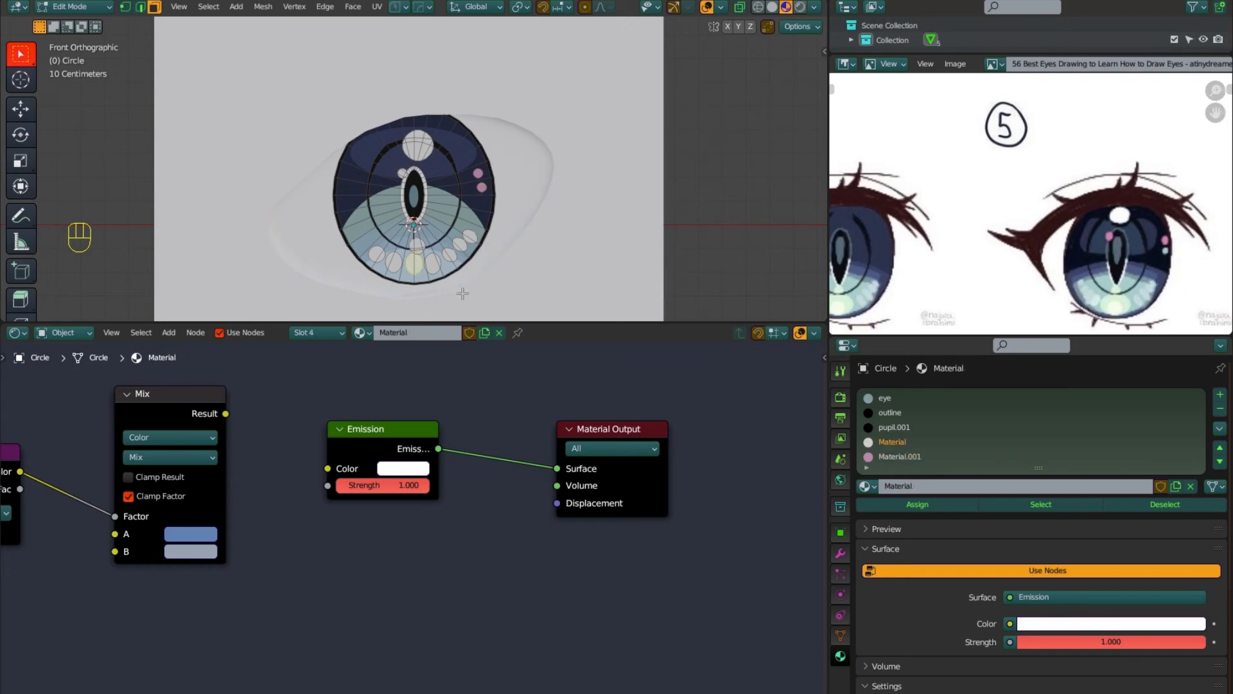
click(1220, 393)
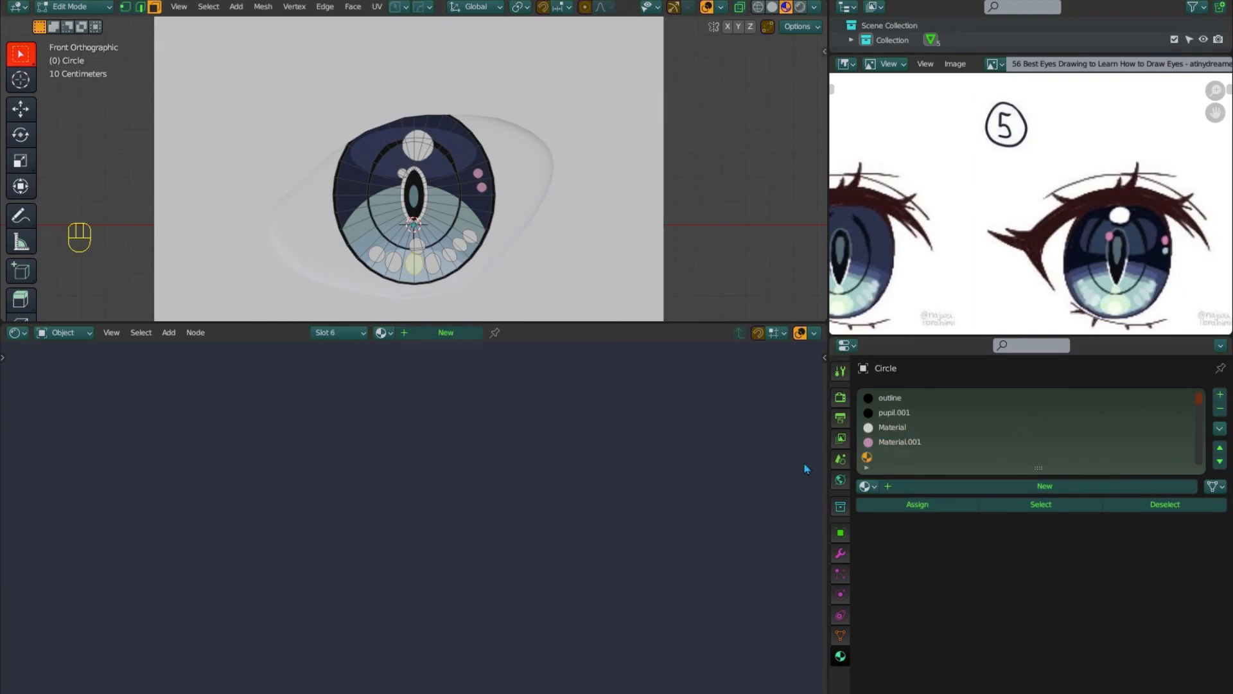
click(918, 488)
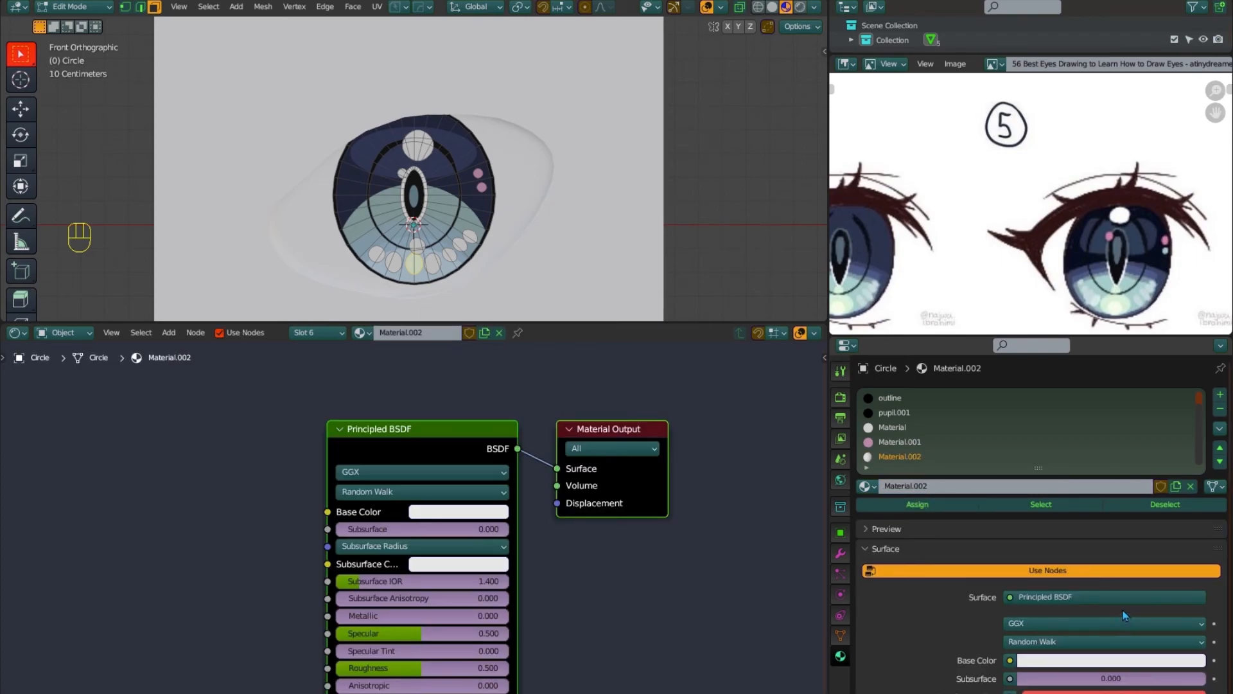
click(1118, 596)
click(1028, 306)
Name the new material "highlights" and sample its emission color from the pale green lower iris in the reference
click(929, 487)
text(h)
key(Return)
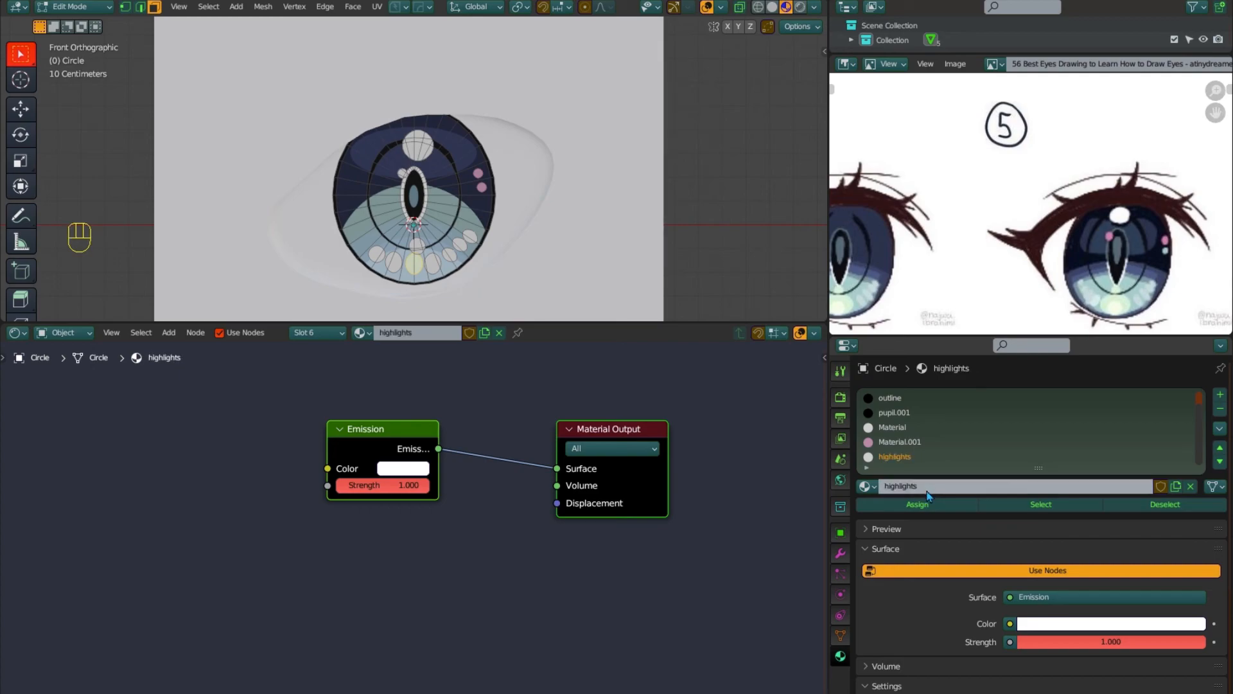
click(412, 472)
click(512, 407)
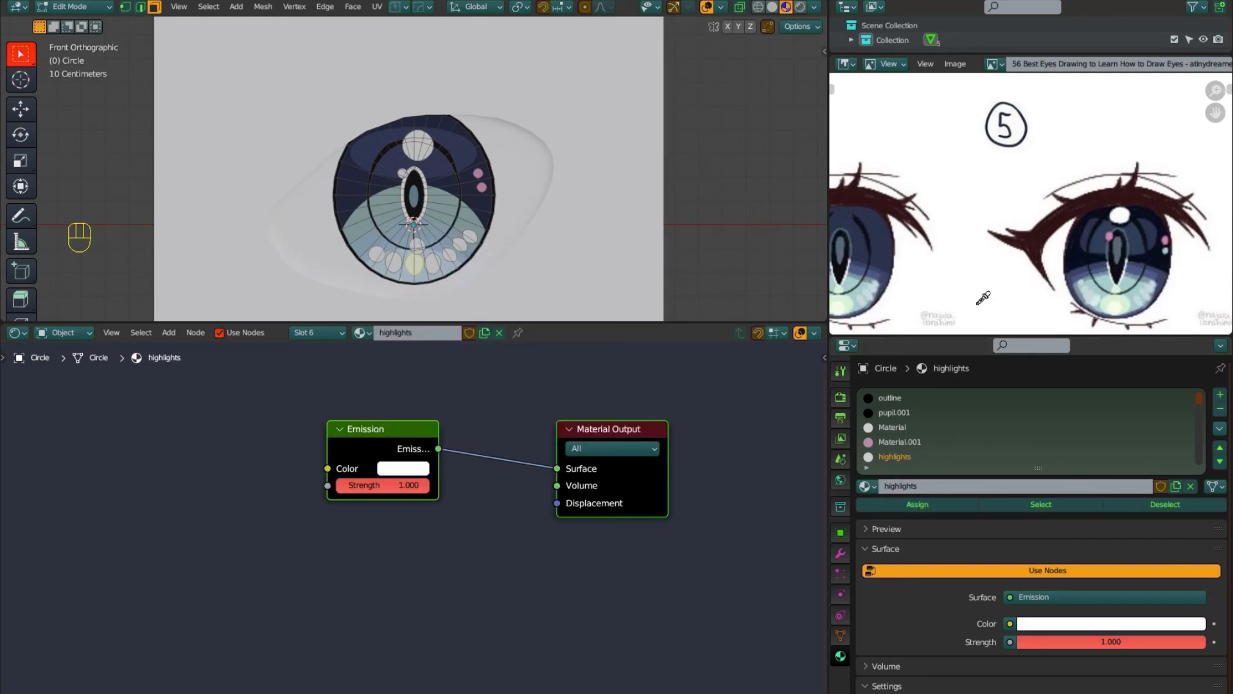
click(1124, 293)
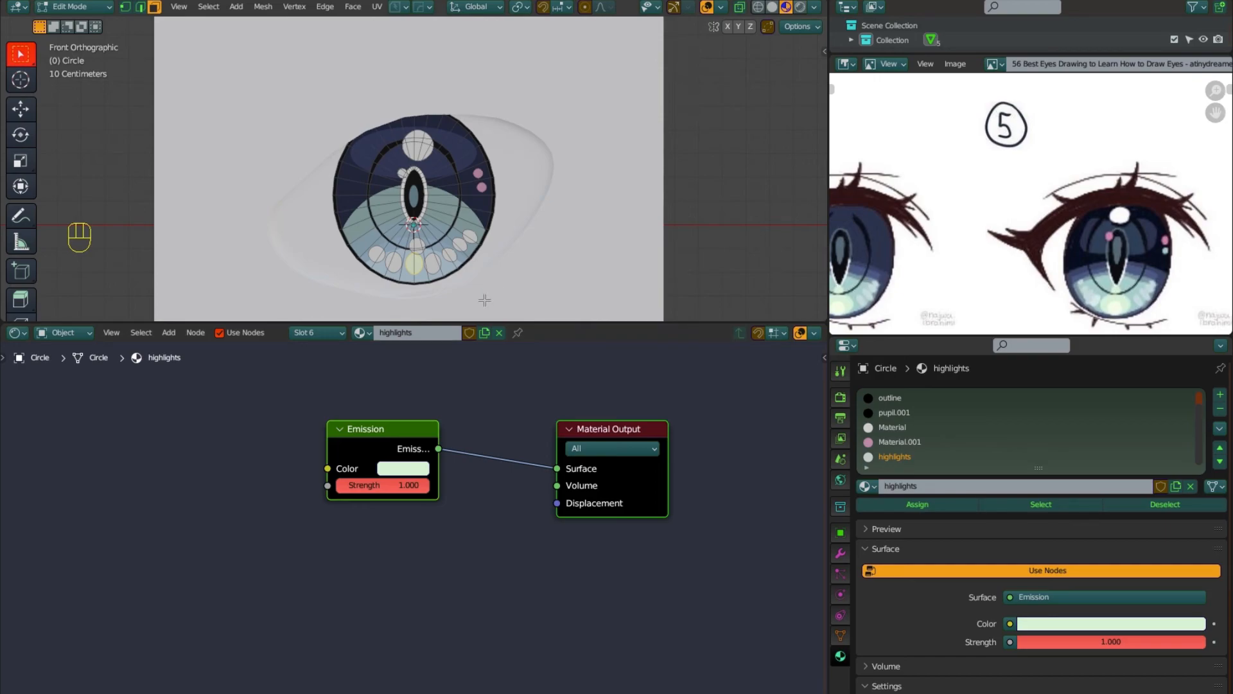
Add four neighbouring ovals to the selection, including the one below the pupil, and assign the "highlights" material to them
shift+click(434, 267)
shift+click(451, 255)
shift+click(418, 246)
shift+click(387, 271)
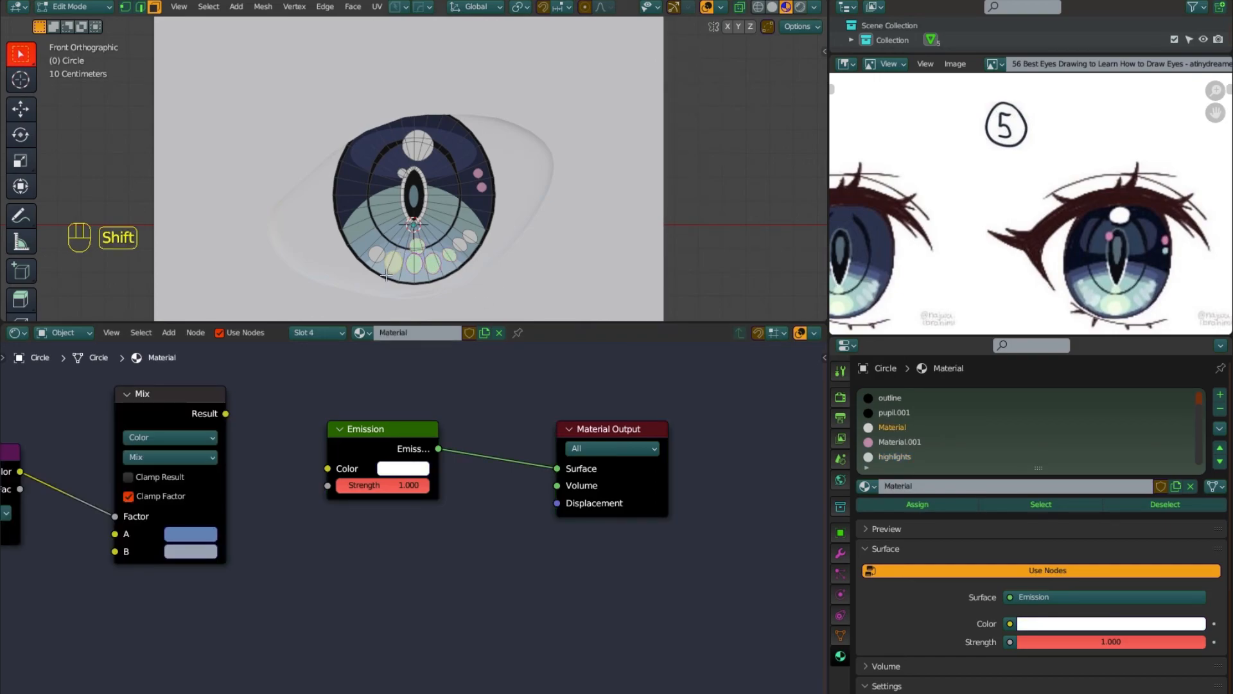
click(907, 458)
click(909, 507)
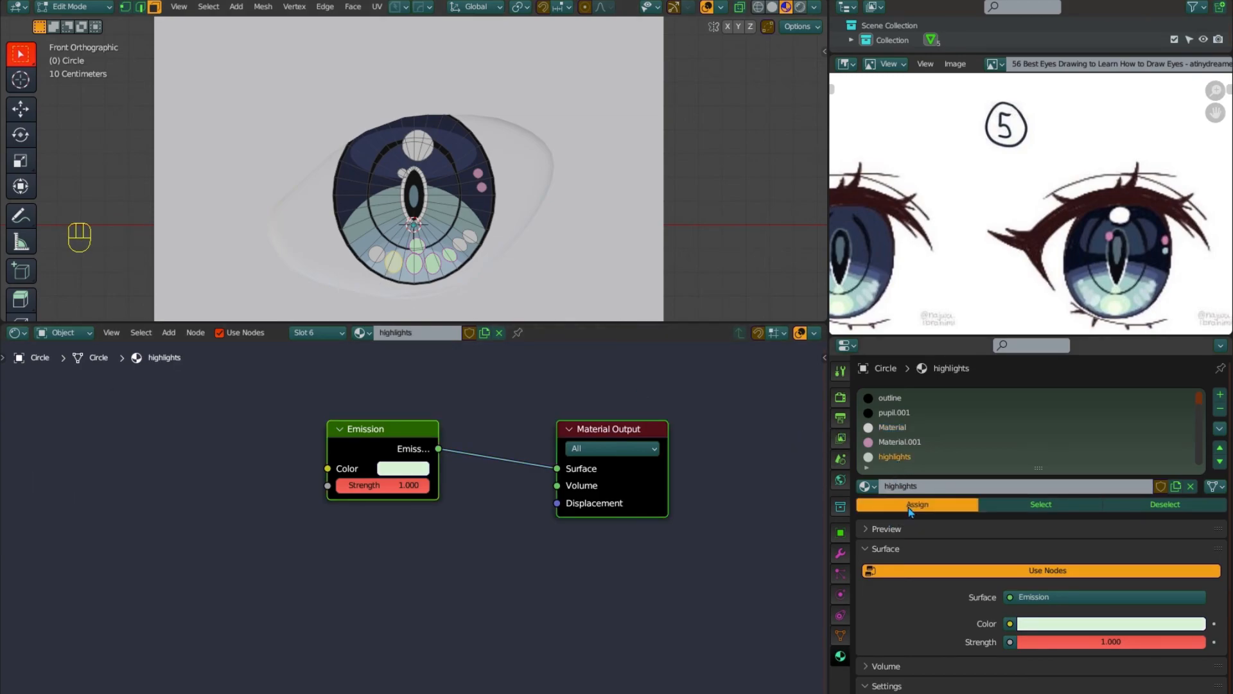
Set the emission strength of the "highlights" material to 2
double_click(407, 487)
text(2)
key(Return)
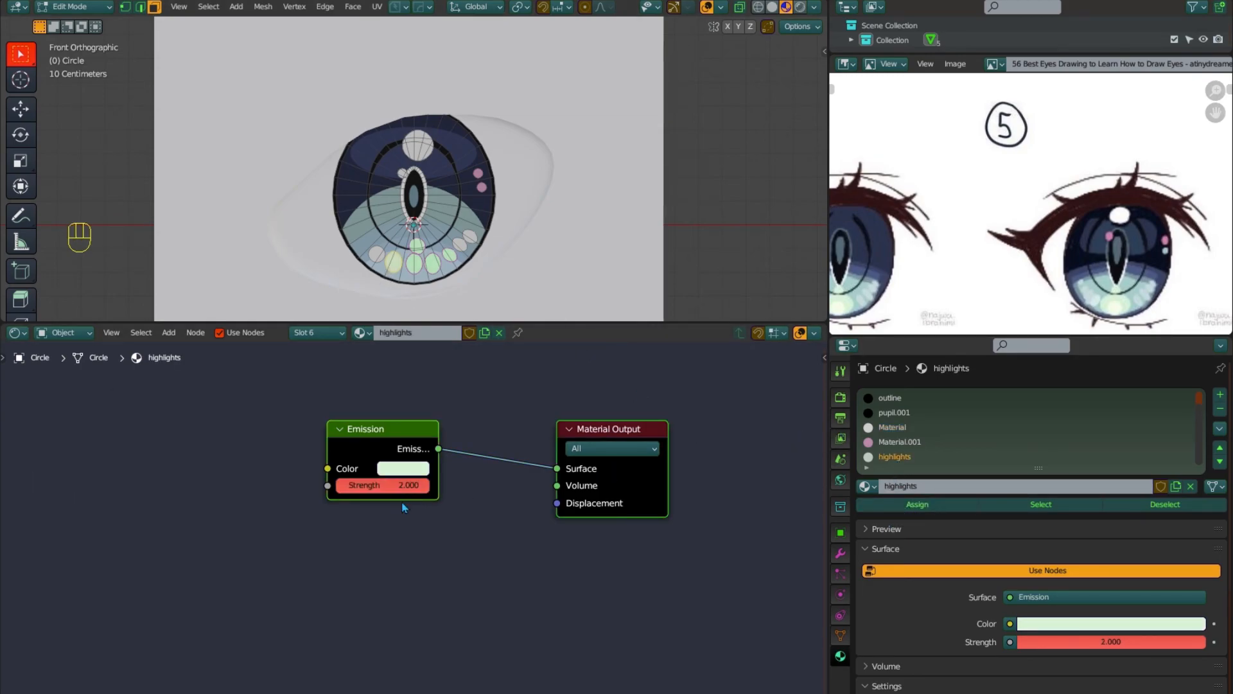
Assign the "highlights" material to the remaining ovals at the iris's lower right and return to Object Mode
click(462, 242)
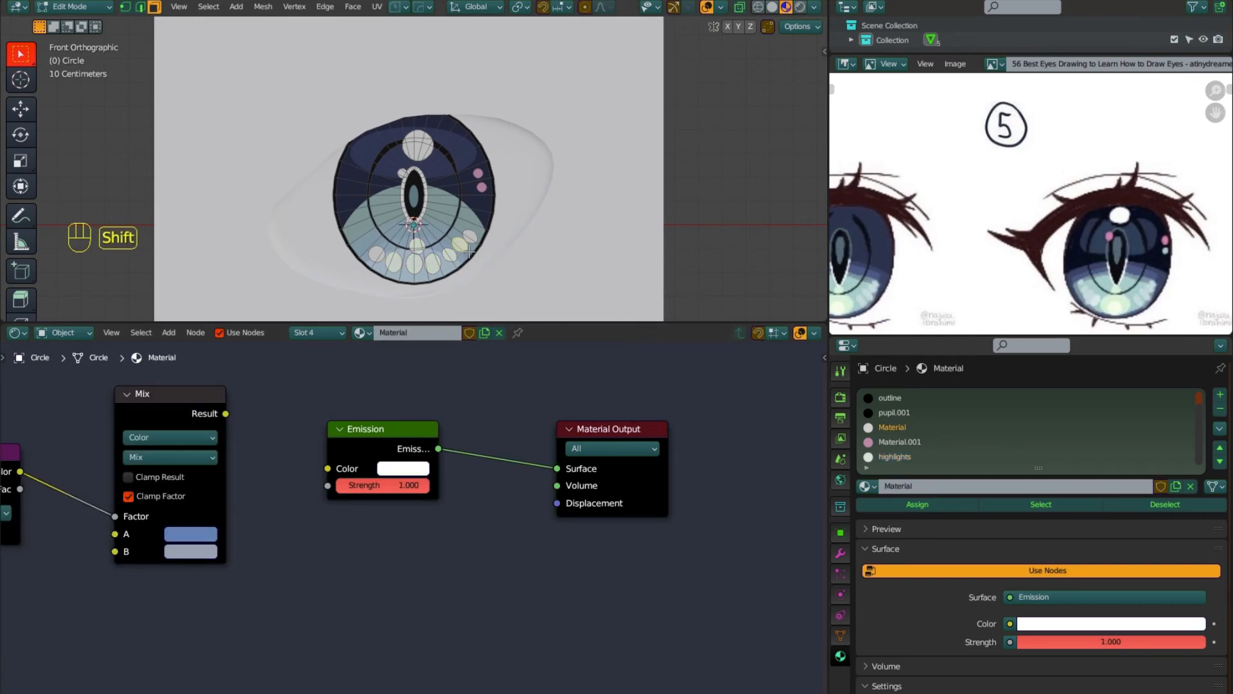
click(1150, 456)
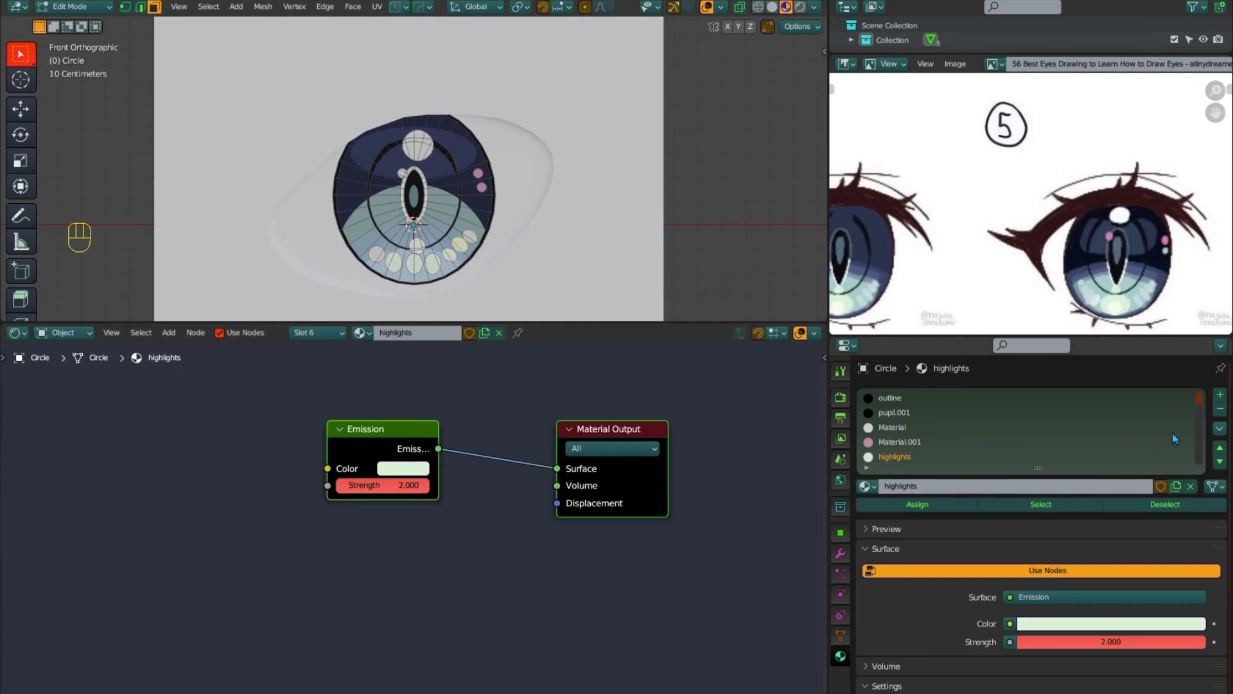
key(Tab)
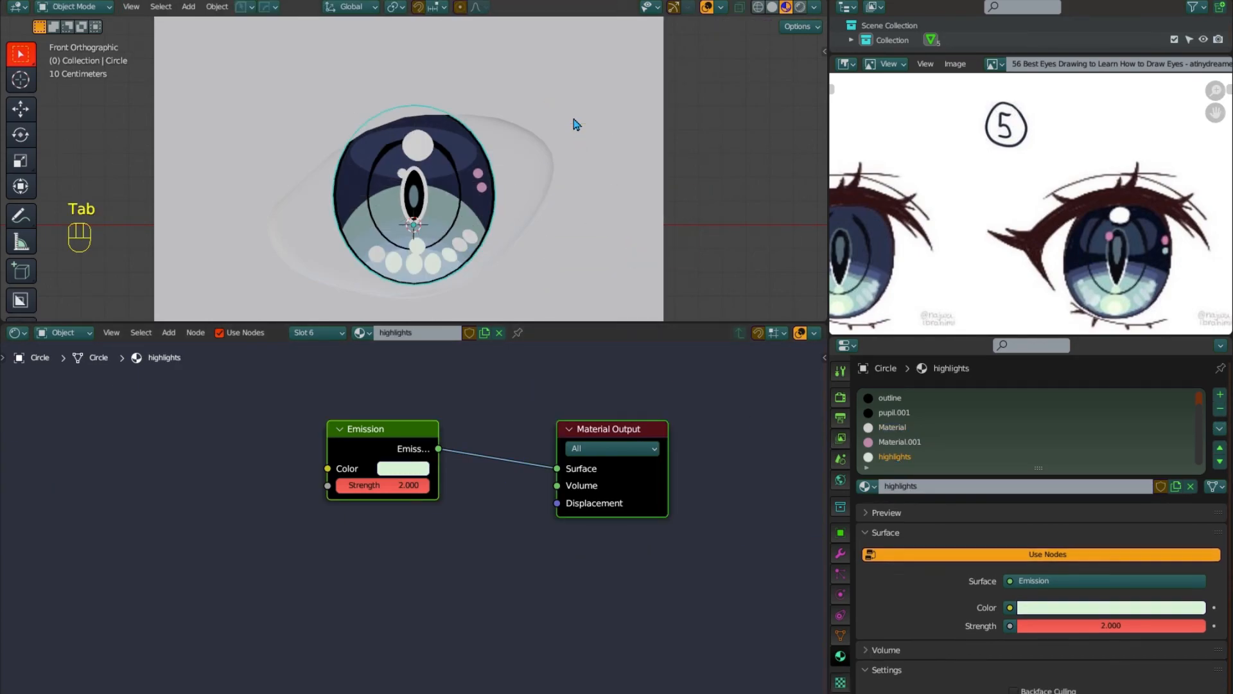
scroll(504, 214, down, 3)
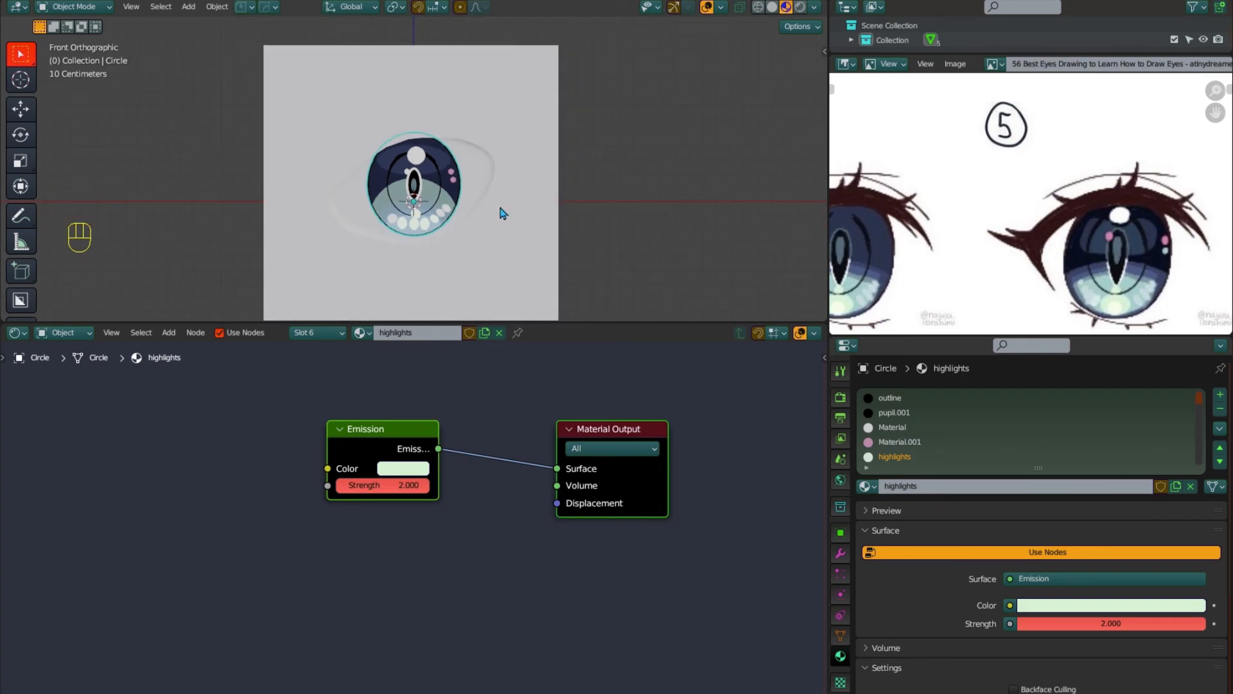
Assign the existing "outline" material to the spiky upper eyelash shape
scroll(503, 213, up, 3)
scroll(504, 214, down, 1)
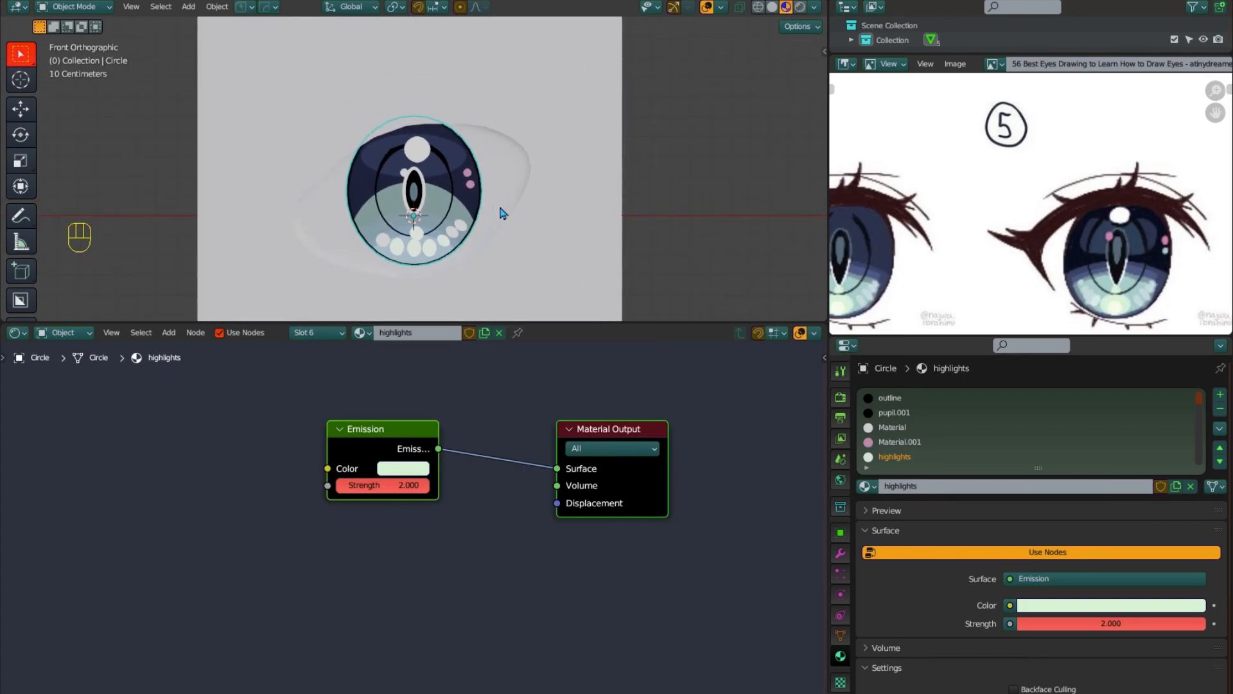
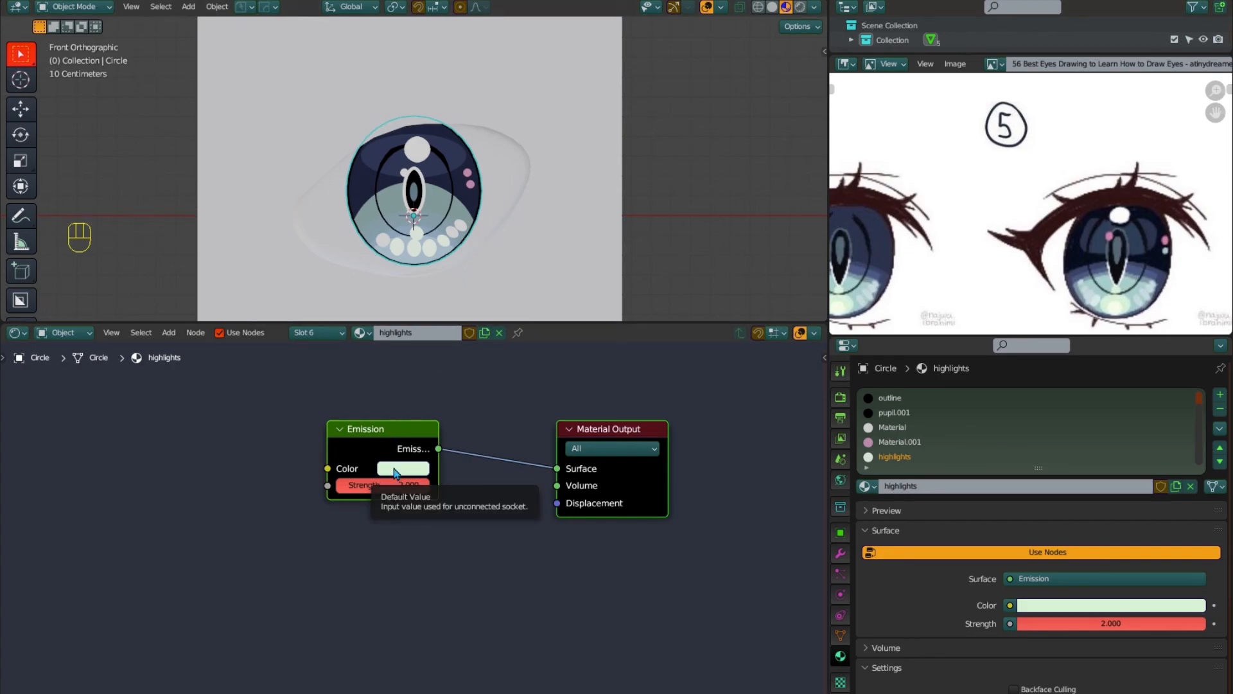
click(546, 145)
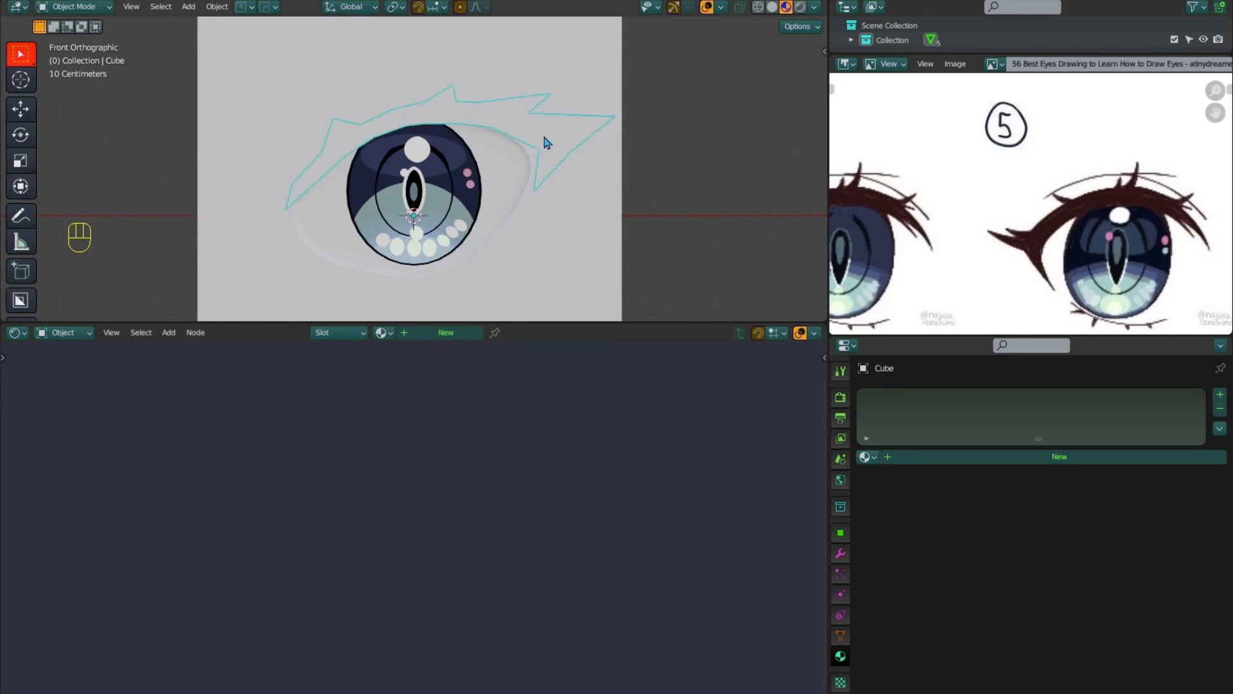
click(866, 456)
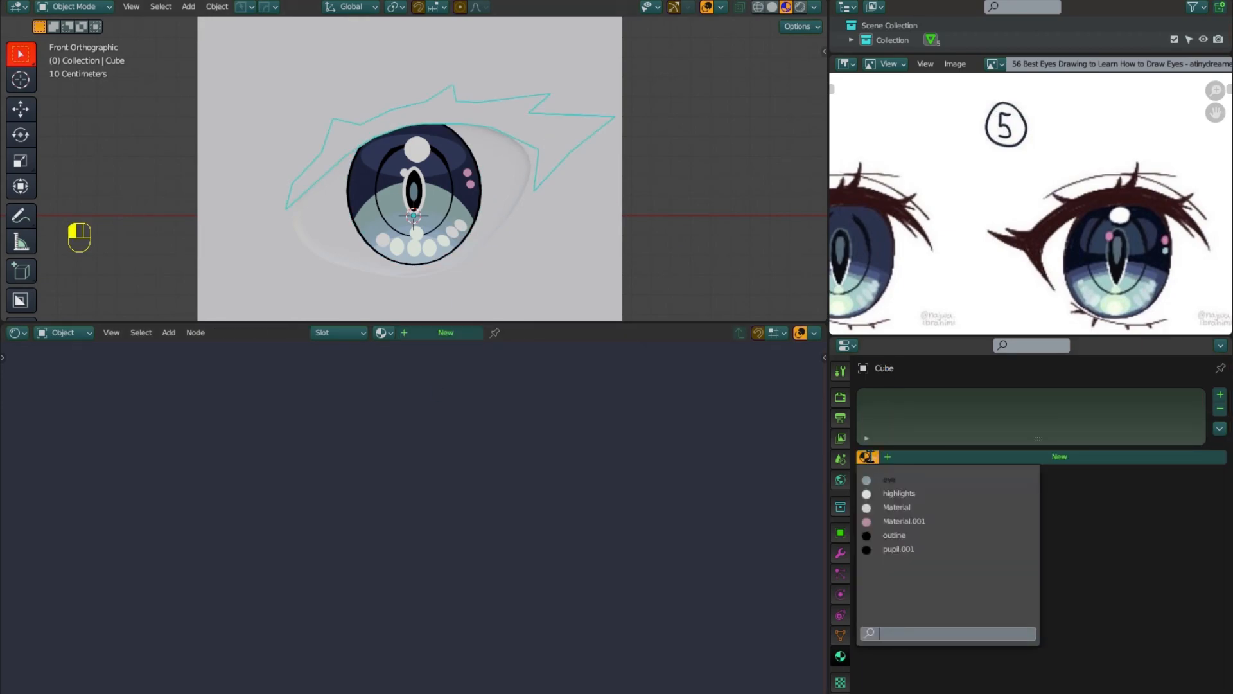
click(895, 534)
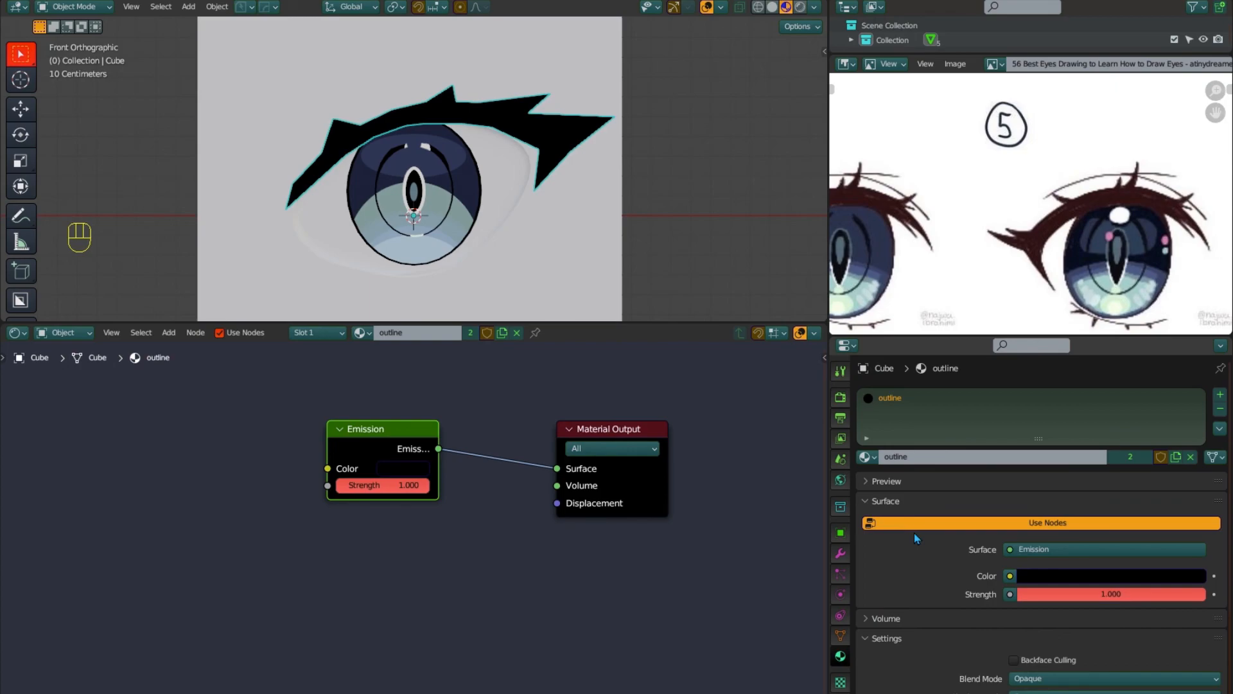
Undo the "outline" material assignment on the upper eyelash
key(ctrl+z)
key(ctrl+z)
key(ctrl+z)
key(ctrl+z)
key(ctrl+z)
key(ctrl+z)
key(ctrl+z)
key(ctrl+z)
key(ctrl+z)
key(ctrl+z)
key(ctrl+z)
key(ctrl+z)
key(ctrl+z)
key(ctrl+z)
key(ctrl+z)
key(ctrl+z)
key(ctrl+z)
key(ctrl+z)
key(ctrl+z)
key(ctrl+z)
key(ctrl+z)
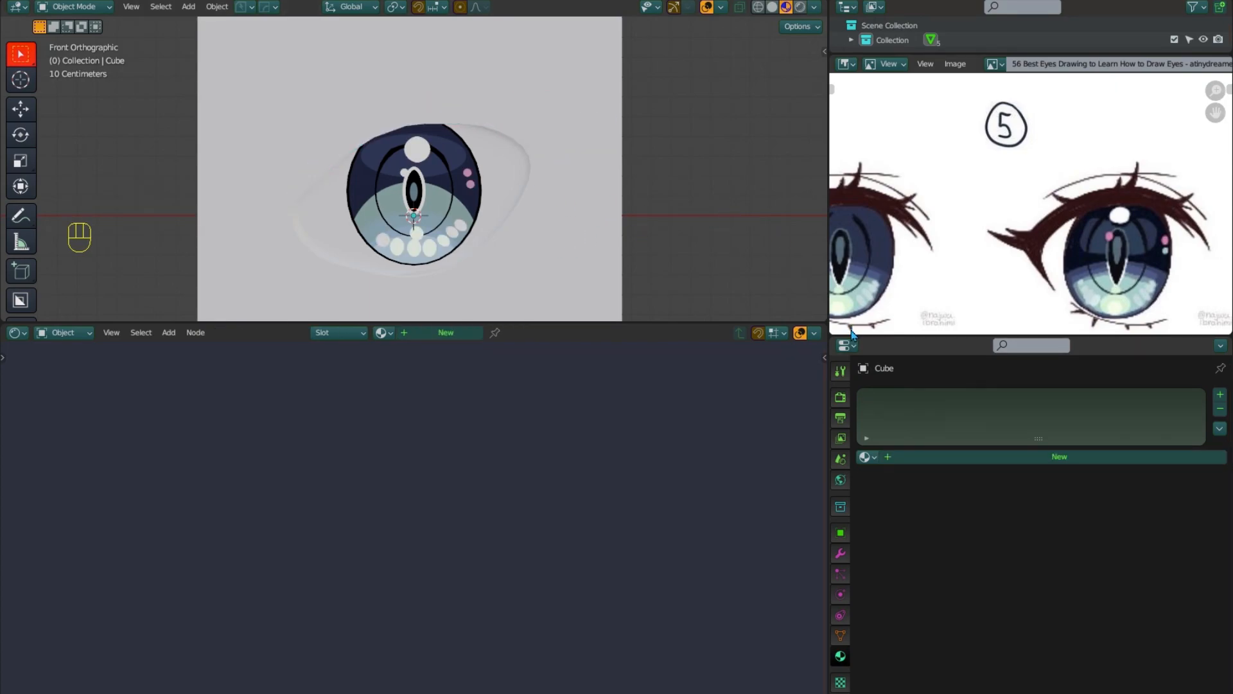
Set the scene's color management view transform to Standard
click(841, 373)
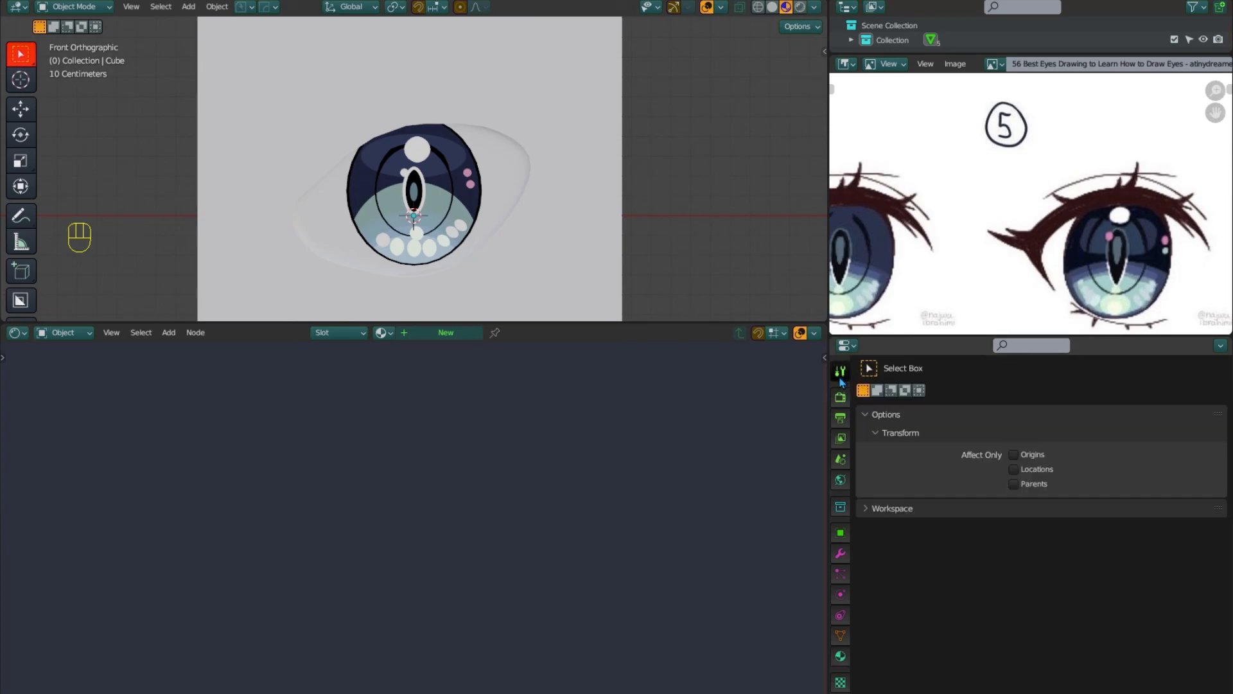
click(840, 397)
scroll(934, 575, down, 8)
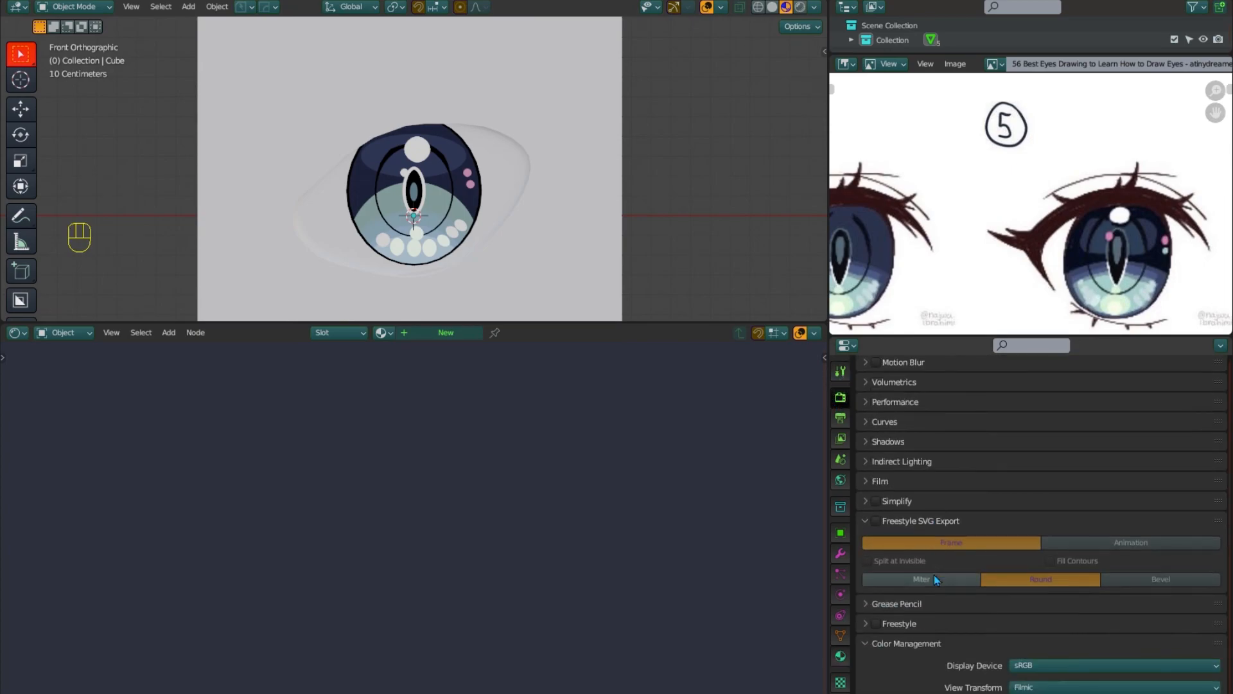
scroll(934, 576, down, 3)
click(1042, 614)
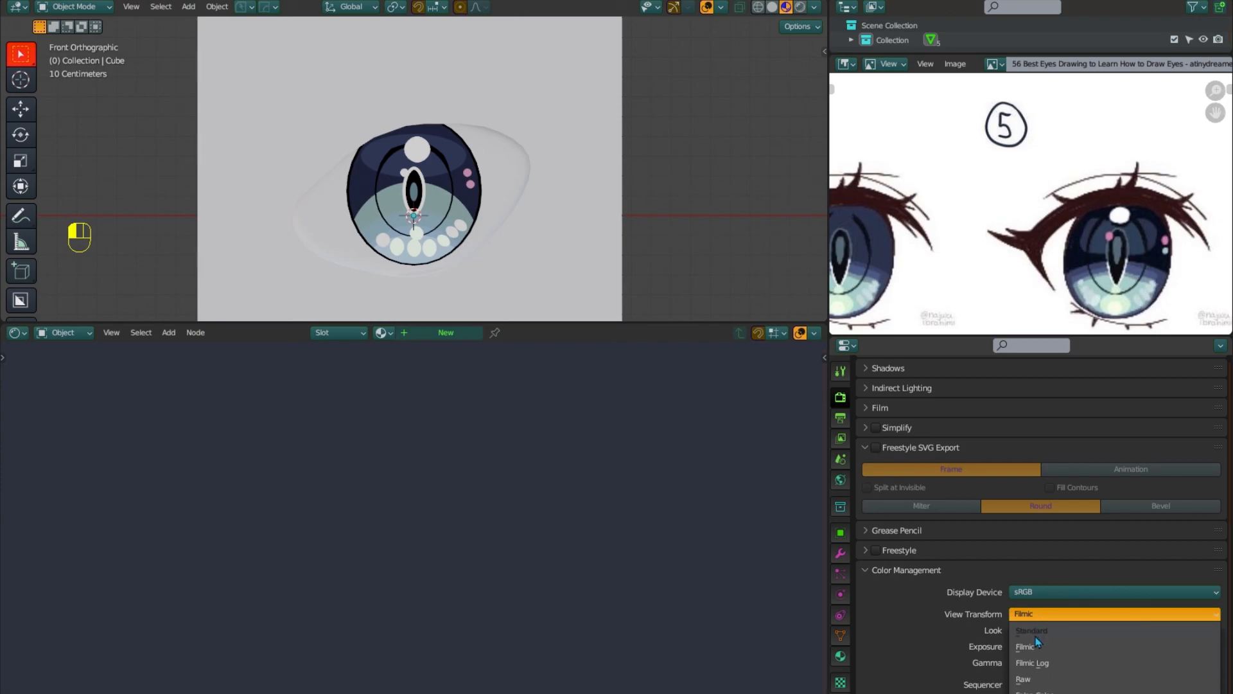
click(1037, 635)
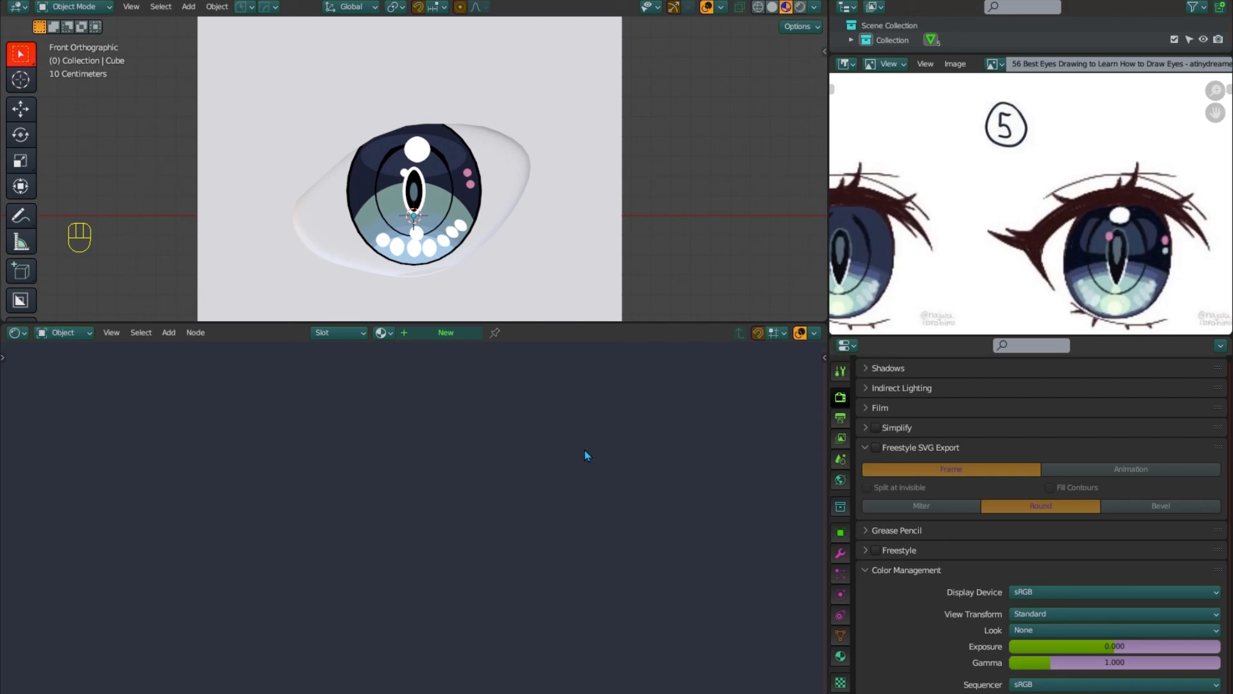
Give the background skin plane a new material with a Diffuse BSDF surface and name it "skim"
key(alt+h)
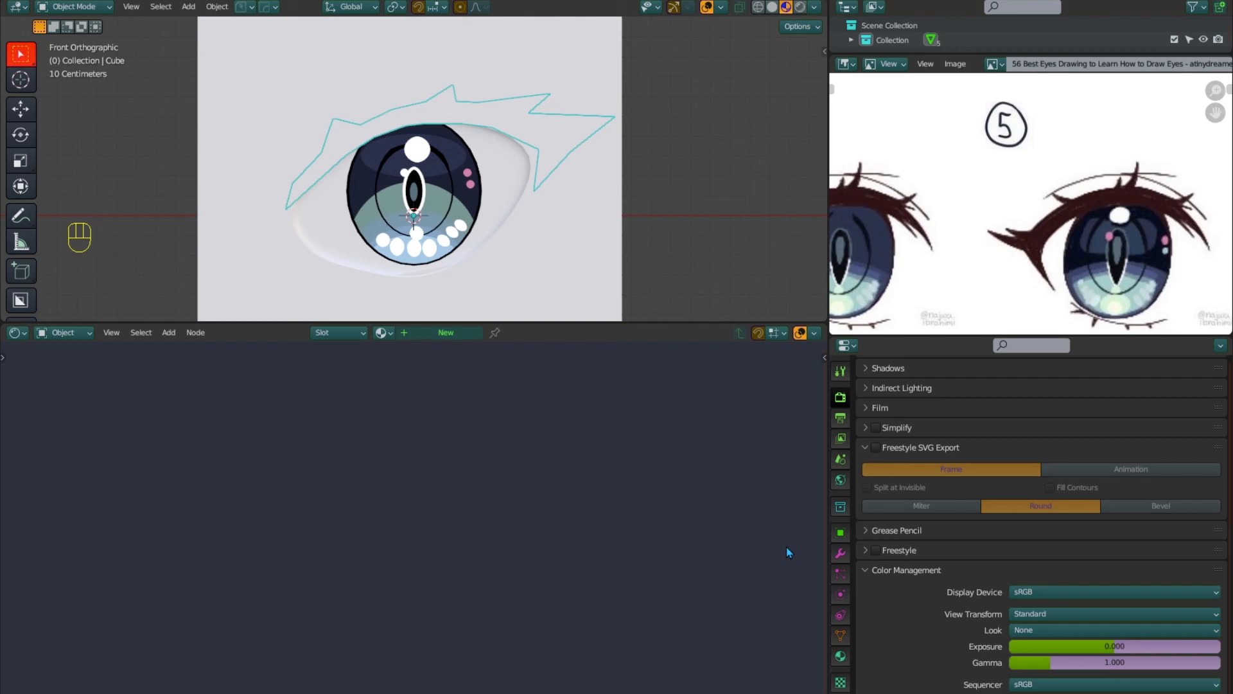
click(840, 655)
click(1105, 550)
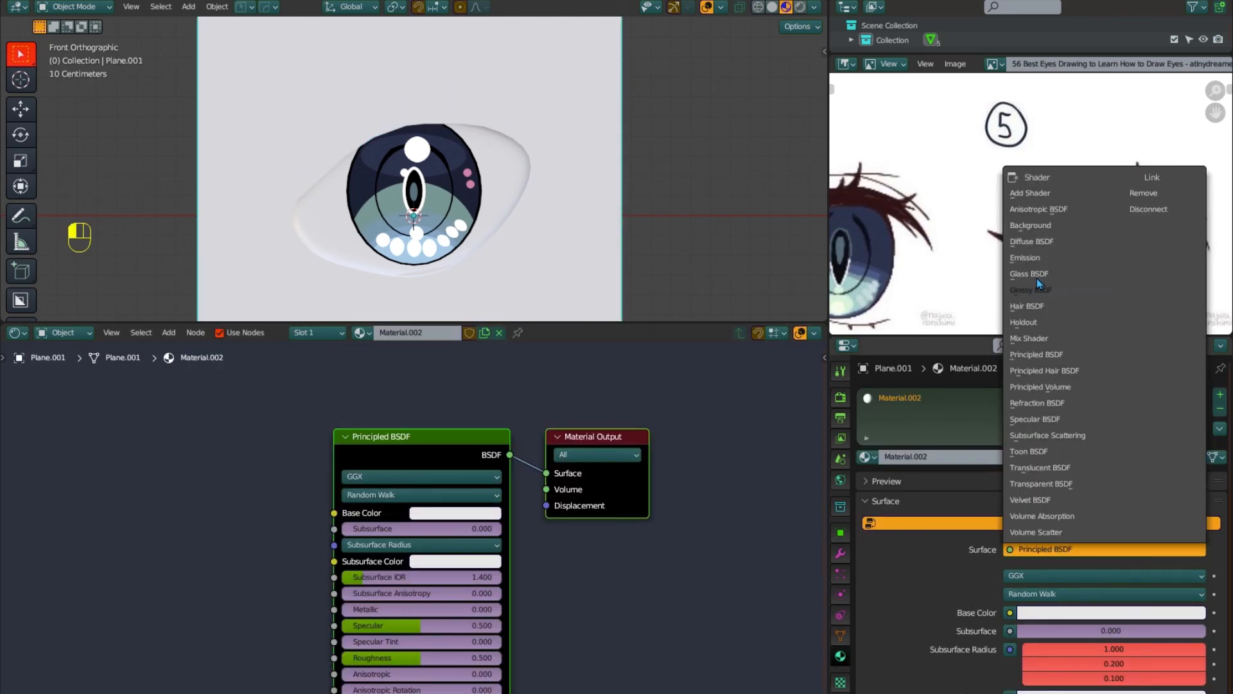
click(1032, 242)
click(906, 456)
text(sk)
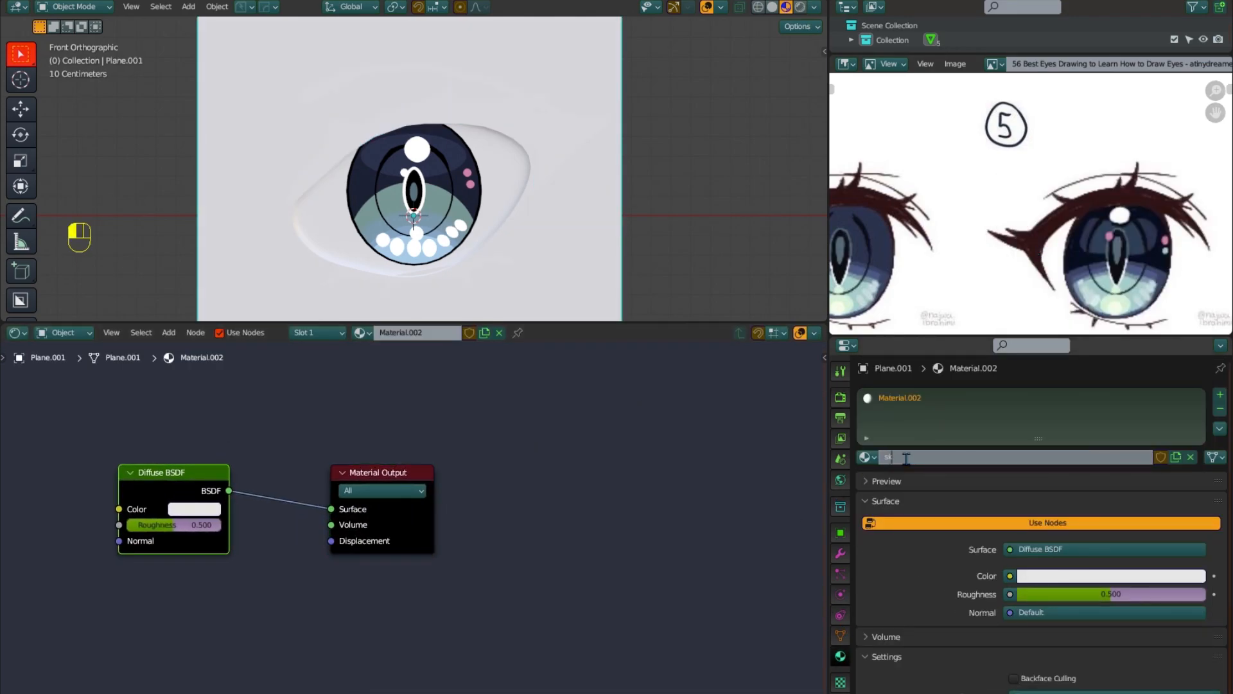
text(im)
key(Return)
Make room before the Material Output and insert a Shader to RGB node after the Diffuse BSDF
drag(395, 536, 626, 524)
key(shift+a)
text(s)
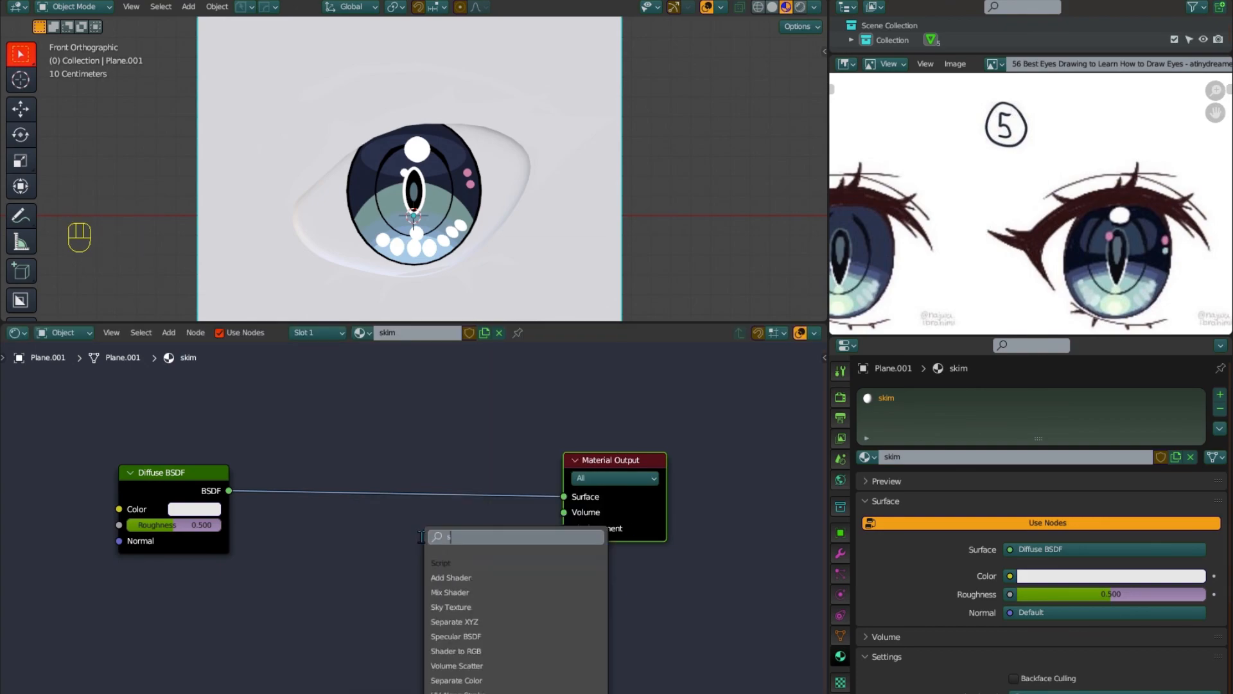
text(hader)
key(Return)
click(337, 513)
Insert a ColorRamp between Shader to RGB and Material Output, with its interpolation set to Constant
key(shift+a)
text(color)
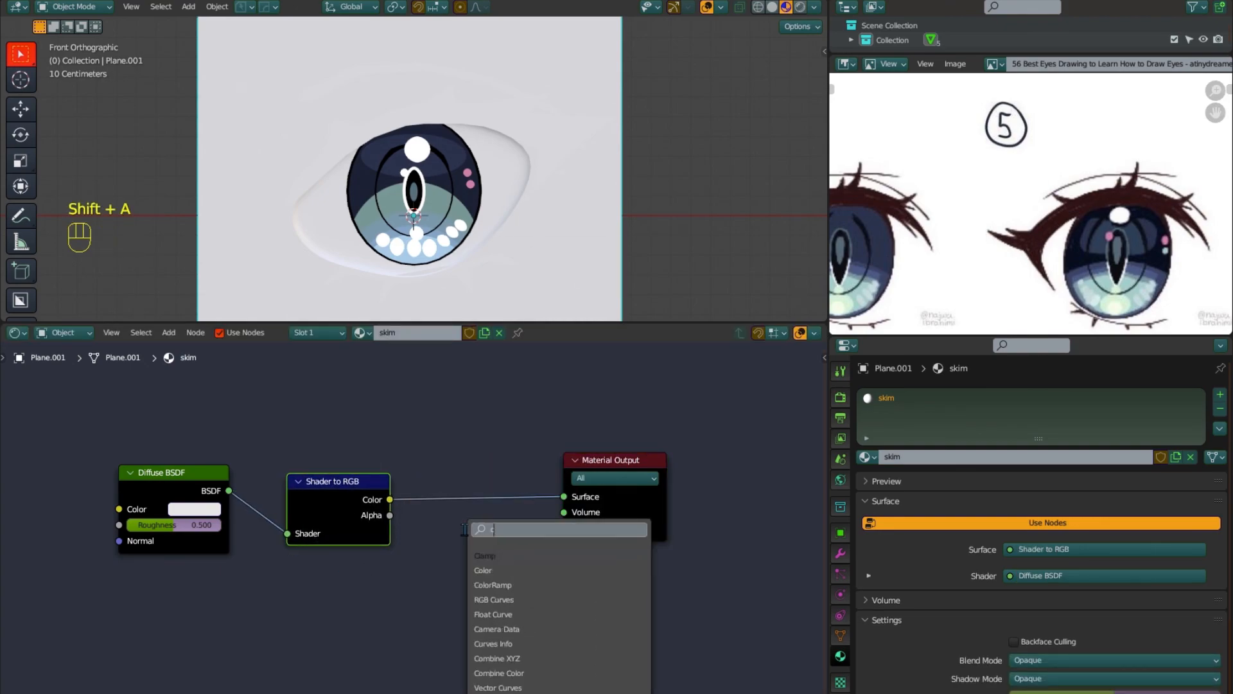
key(Return)
click(456, 497)
click(604, 523)
click(615, 552)
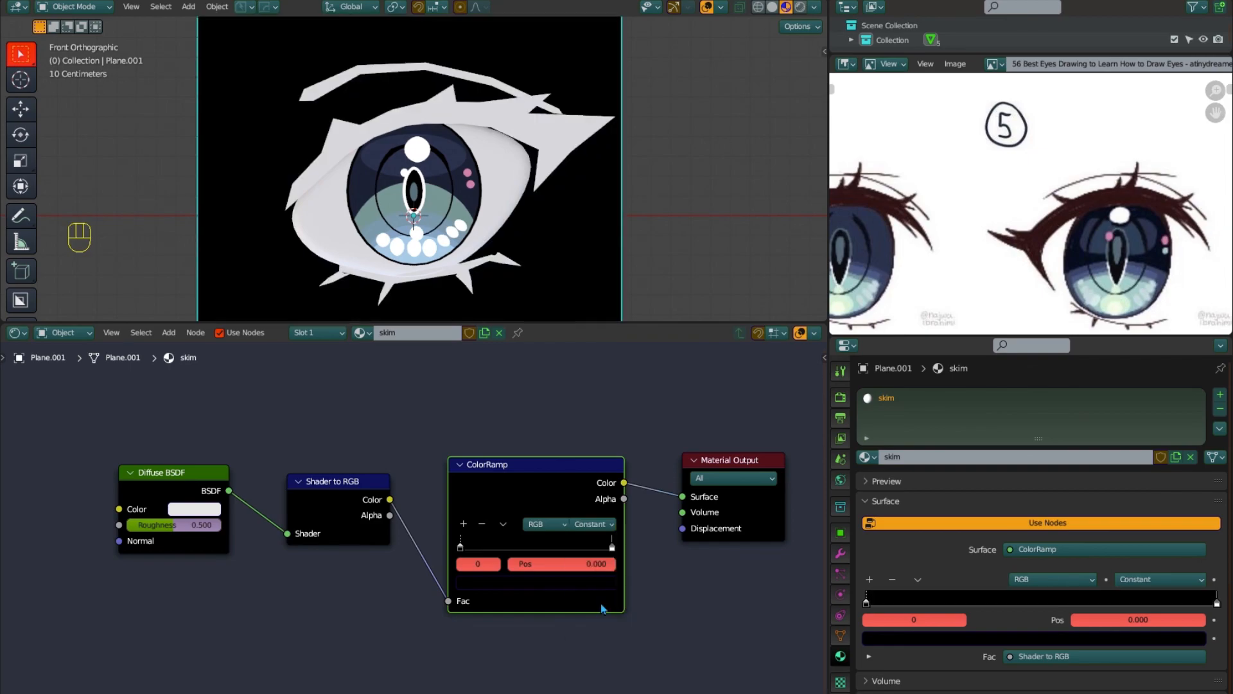
Move the ramp's white stop to about 0.355, recolor it a light peach skin tone, and tidy the node spacing
drag(611, 547, 513, 547)
click(536, 582)
mouse_move(524, 434)
mouse_down()
mouse_move(512, 456)
mouse_move(511, 444)
mouse_up()
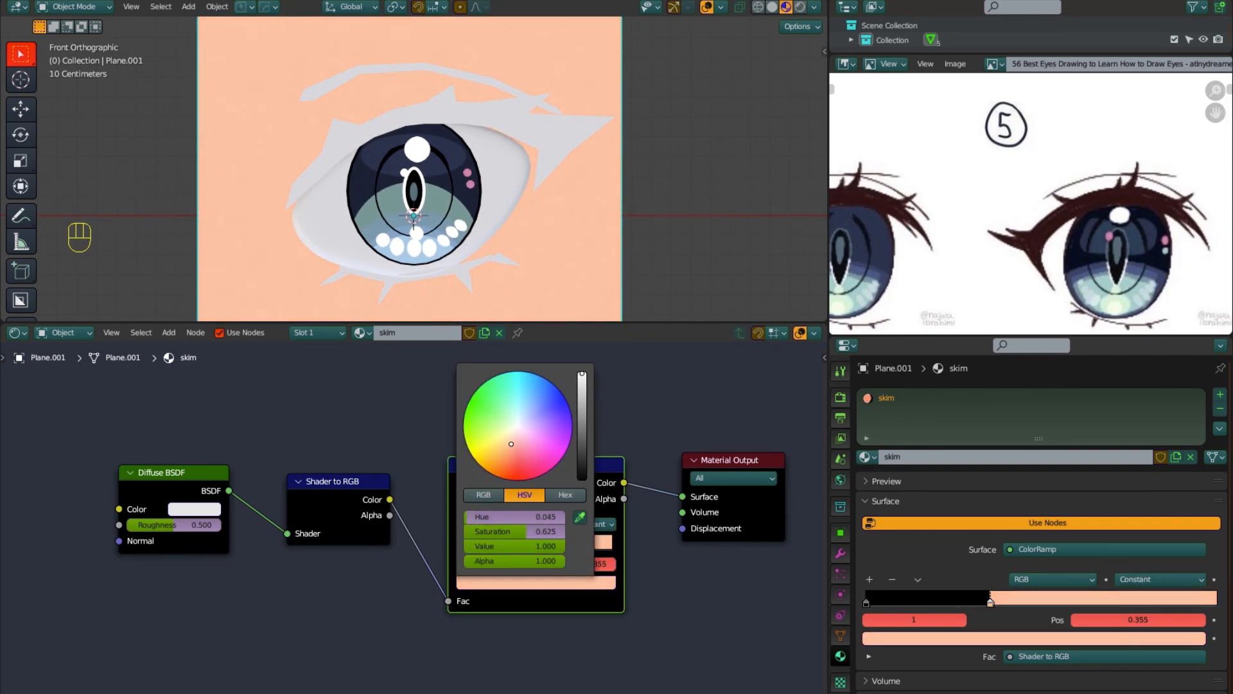
drag(479, 533, 459, 533)
drag(334, 508, 310, 508)
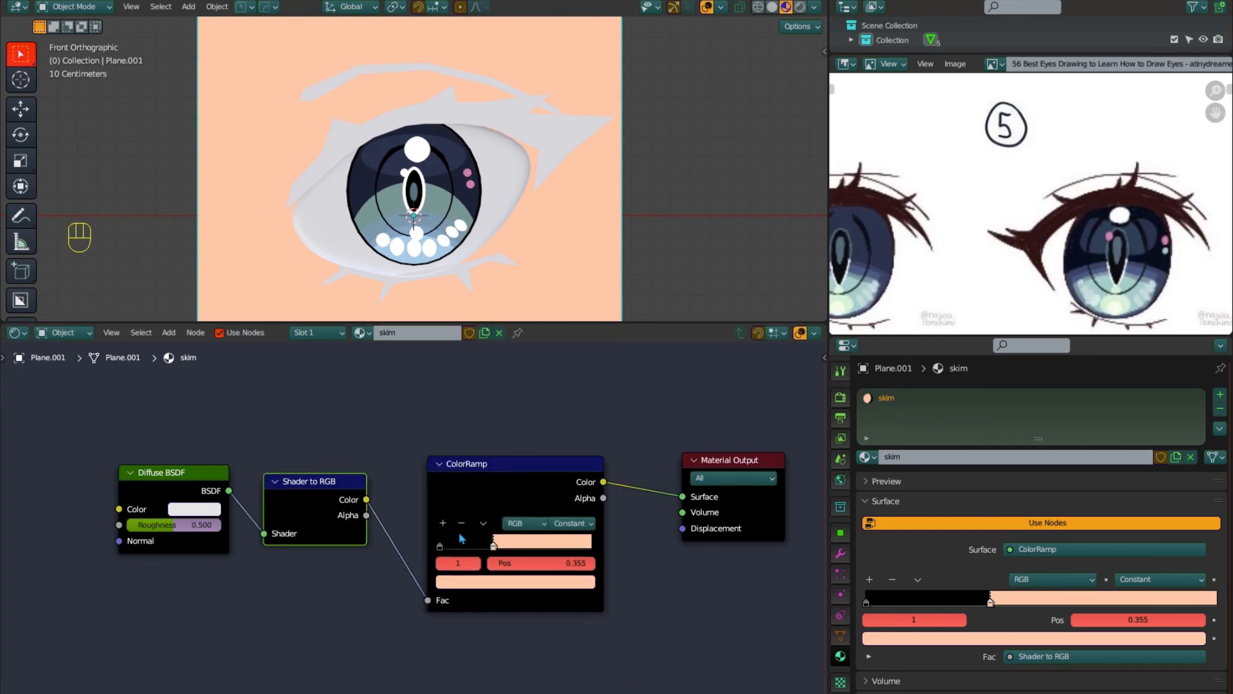
Add a new material named "eyebrow" to the thin brow line and lower lashes object
click(330, 90)
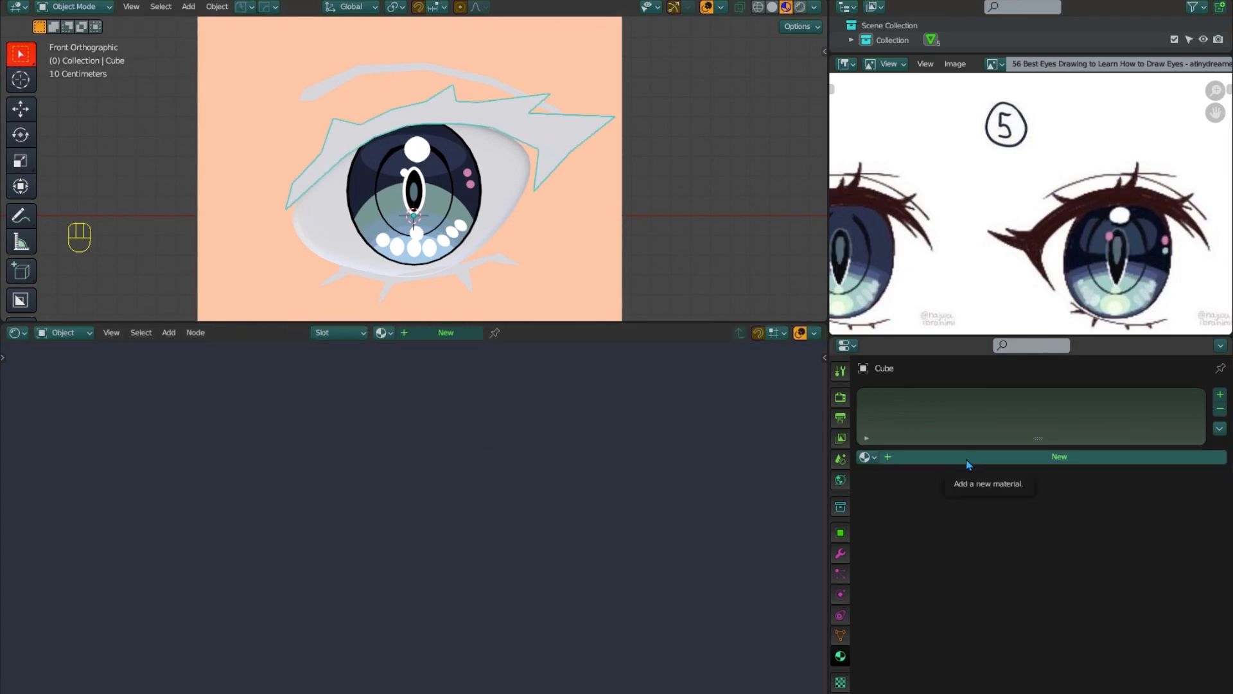
click(1022, 456)
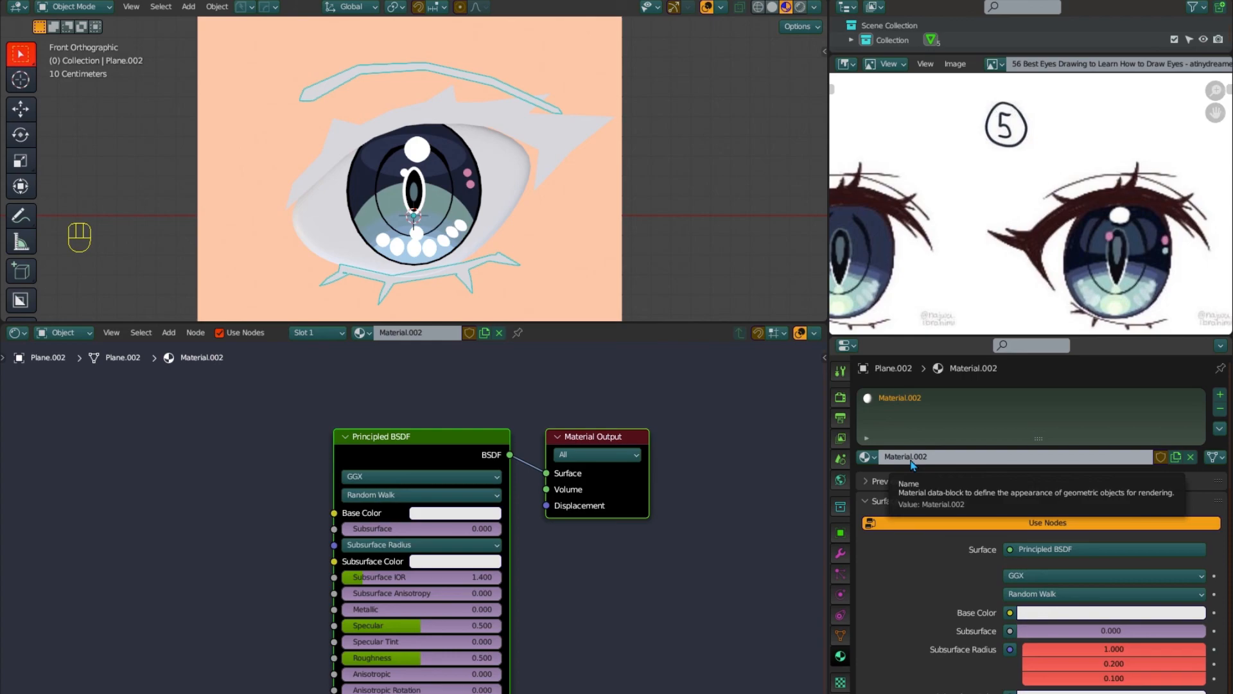
click(918, 457)
text(eyebrow)
key(Return)
Change the "eyebrow" material's surface to Diffuse BSDF and set its color to black
click(1053, 552)
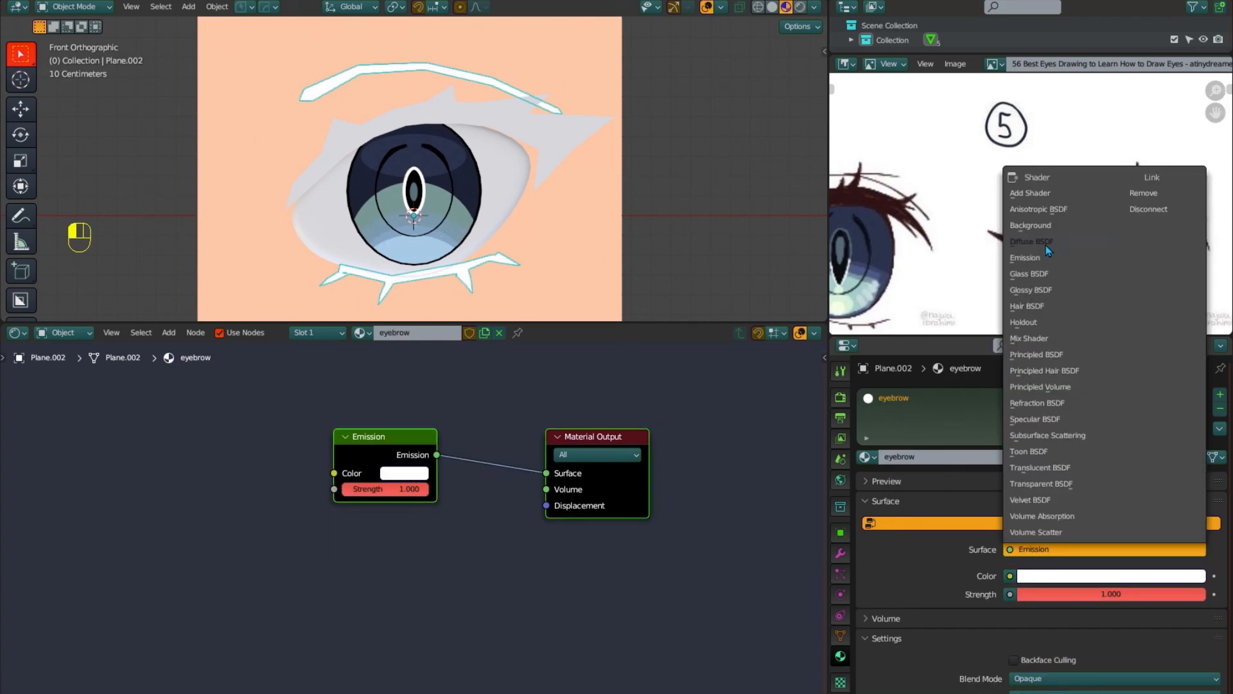
click(1046, 242)
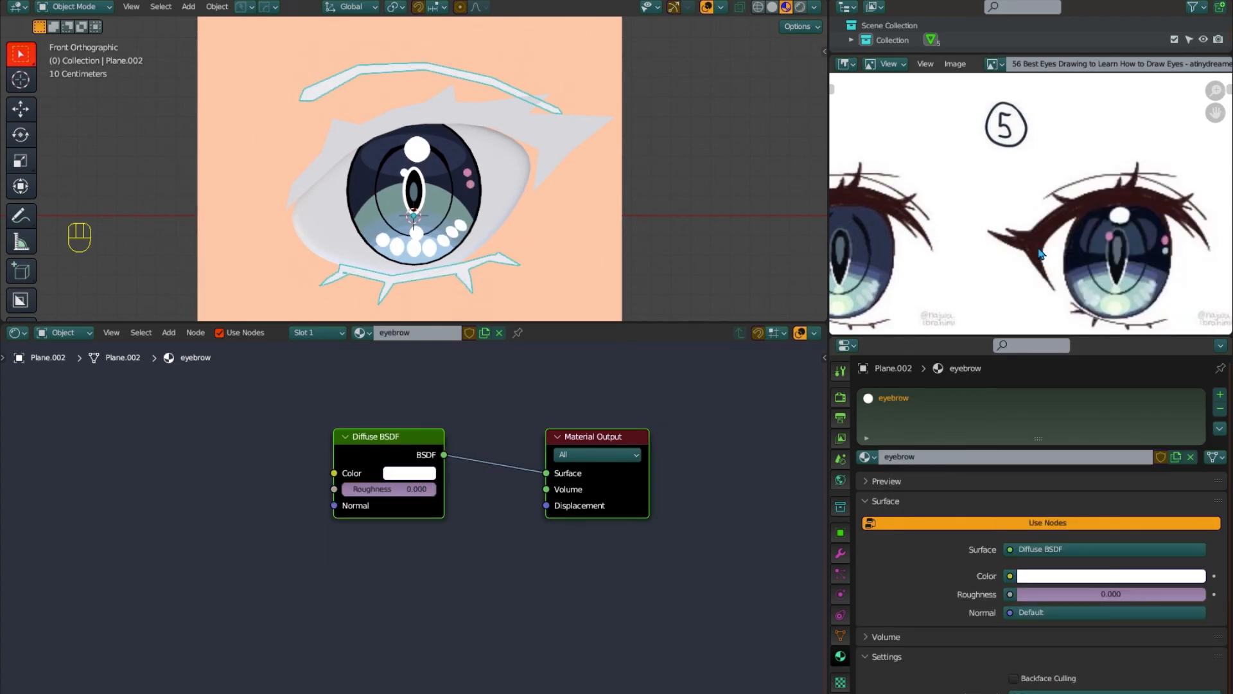
click(415, 480)
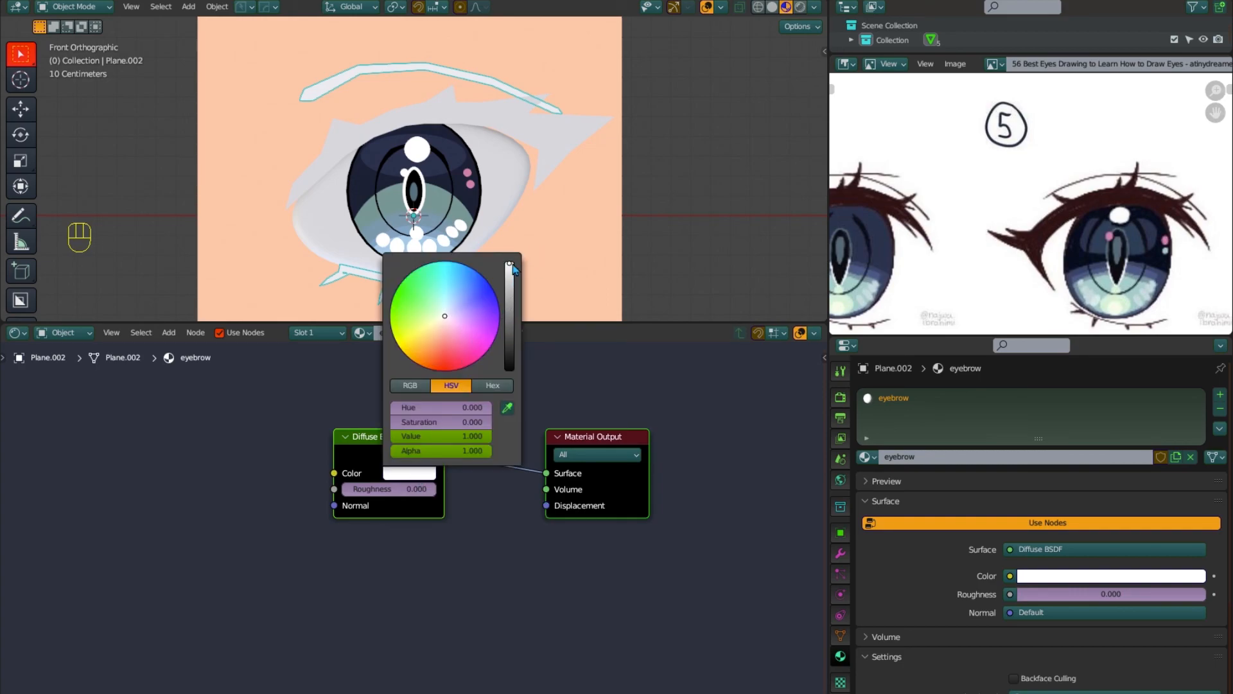
drag(509, 265, 509, 370)
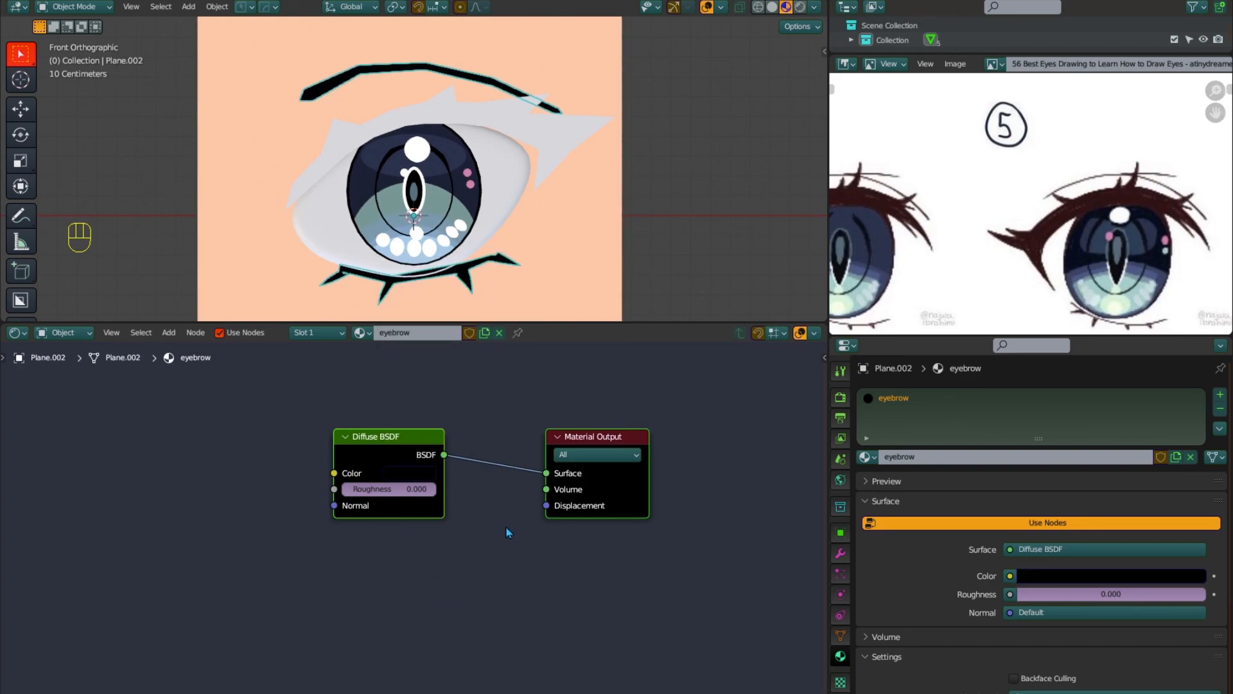
Assign the "eyebrow" material to the upper eyelash and hide the viewport overlays
click(556, 156)
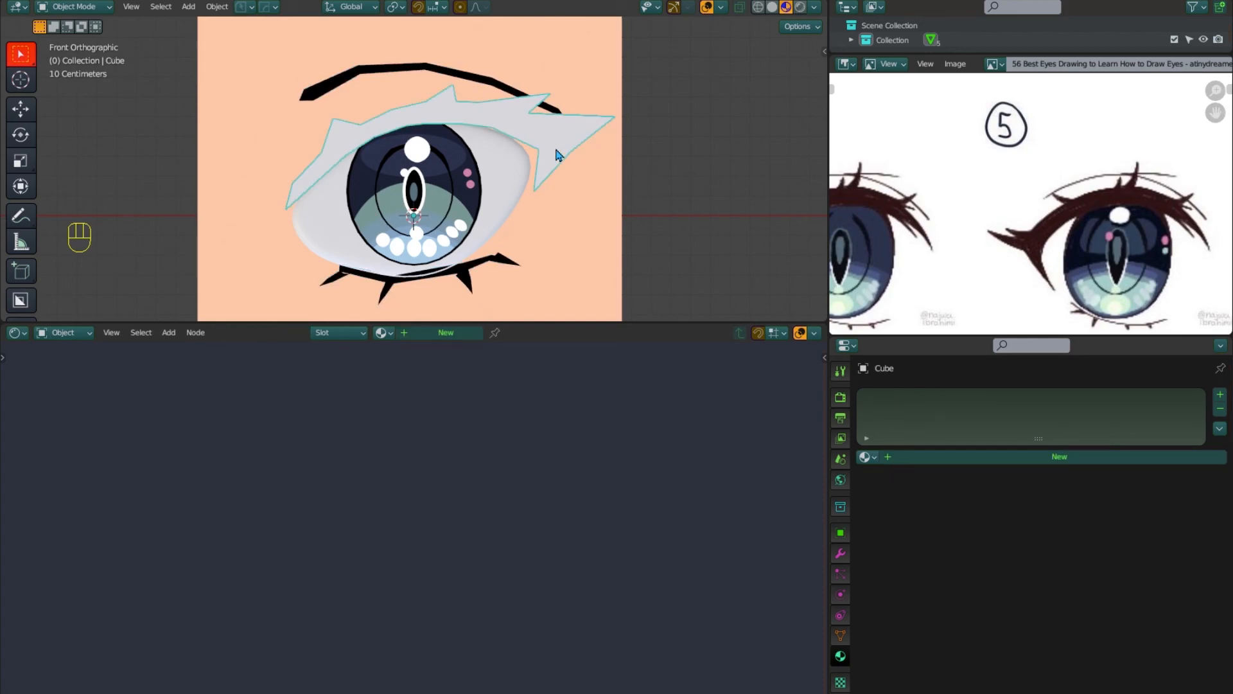
click(865, 456)
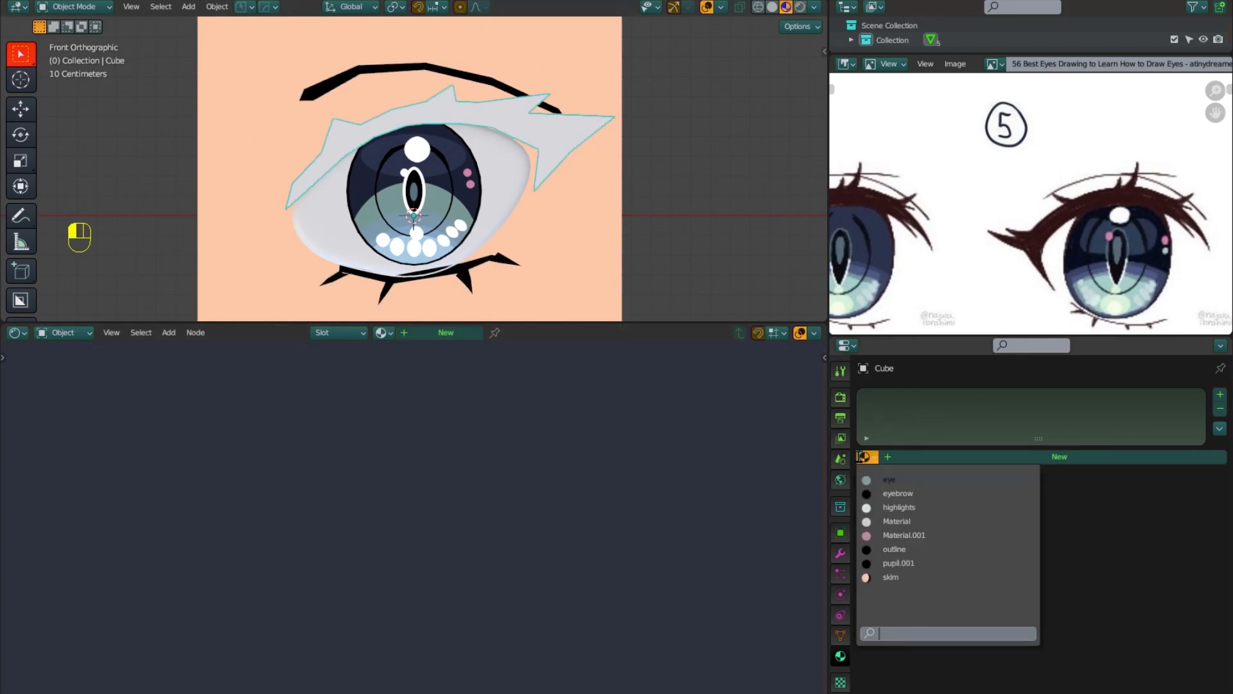
click(898, 493)
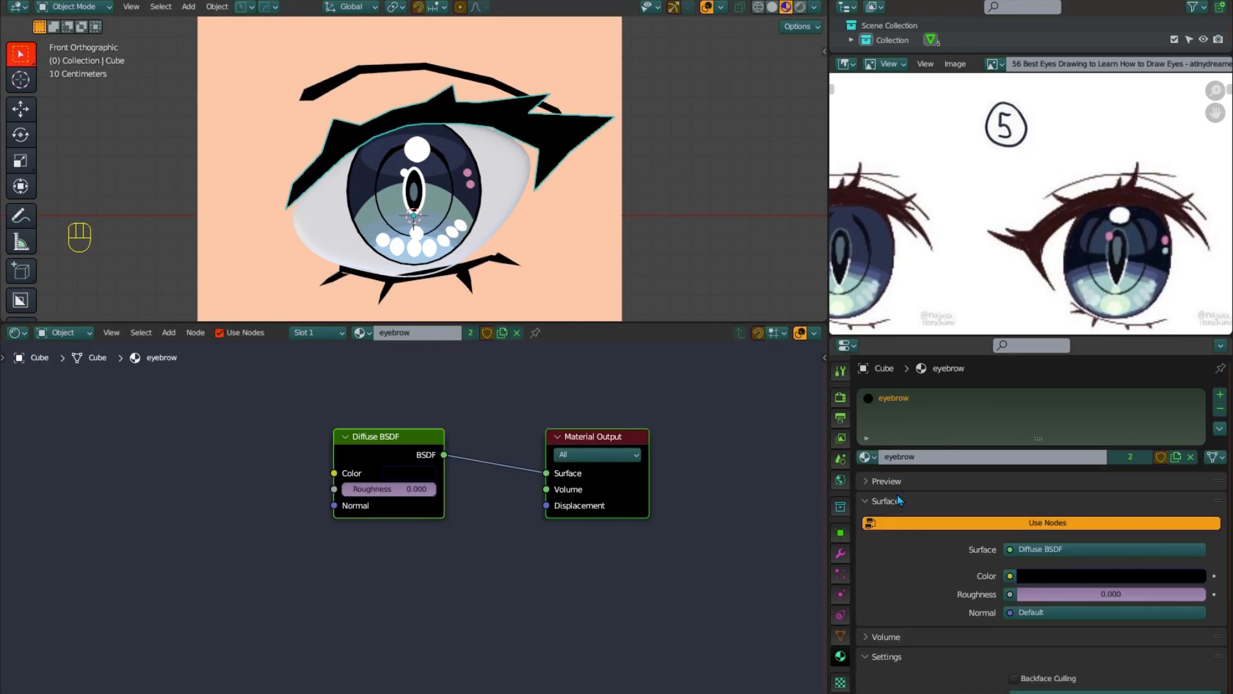
click(709, 442)
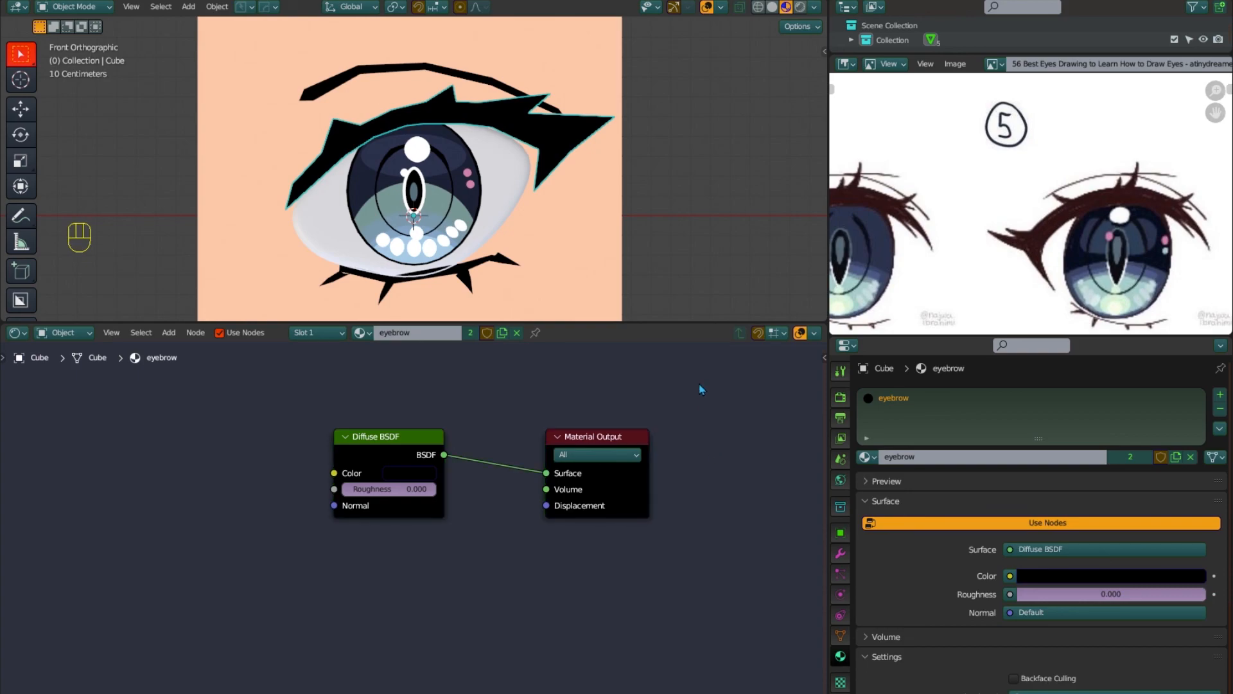
click(707, 6)
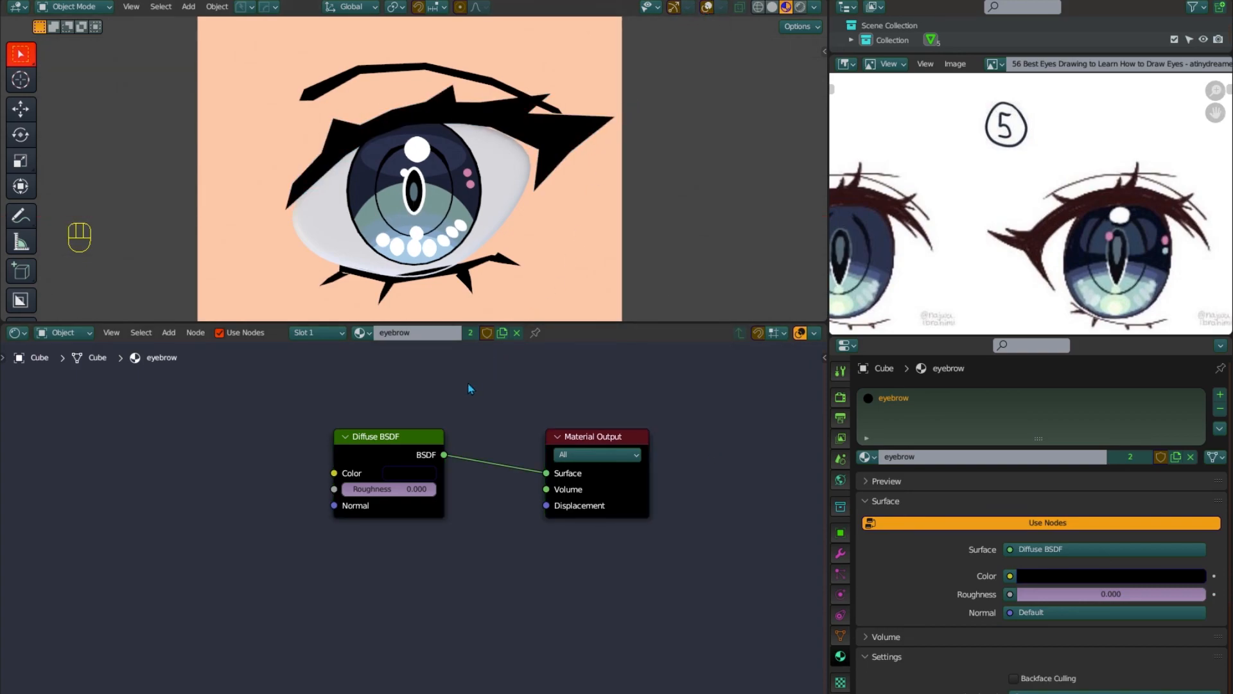